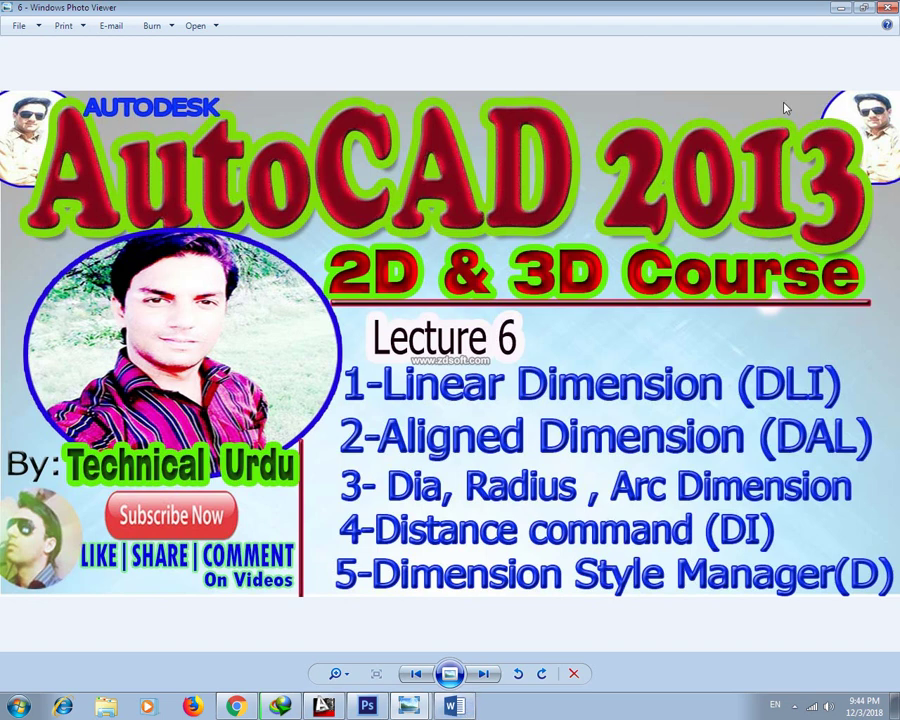
Step: Close the lecture title image, refresh the desktop and bring the Topic document back up
{"action": "left_click", "coordinate": [886, 7]}
{"action": "right_click", "coordinate": [337, 291]}
{"action": "left_click", "coordinate": [360, 327]}
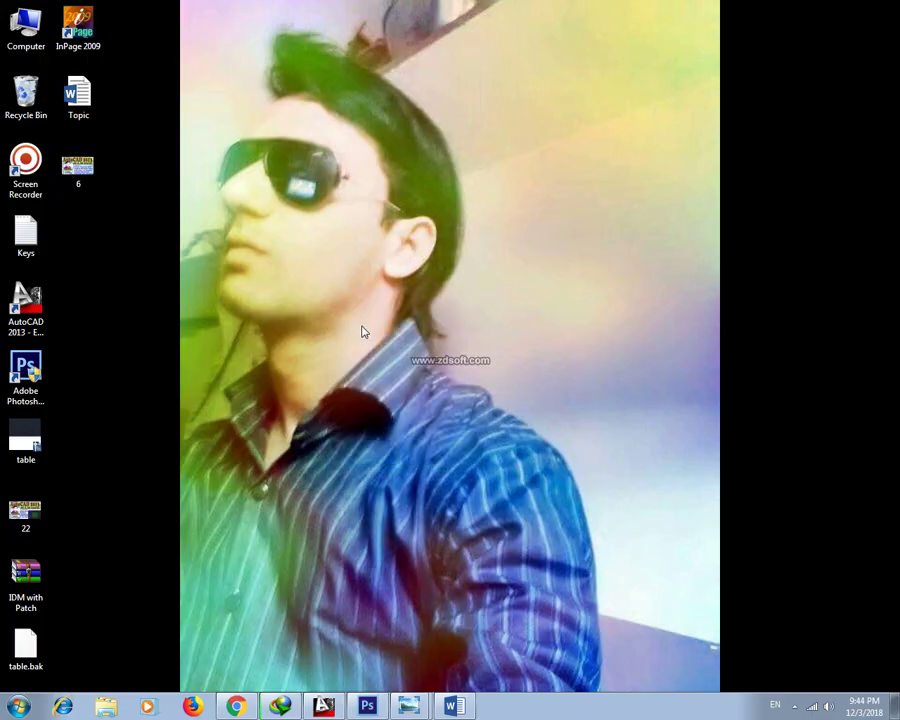
{"action": "left_click", "coordinate": [458, 707]}
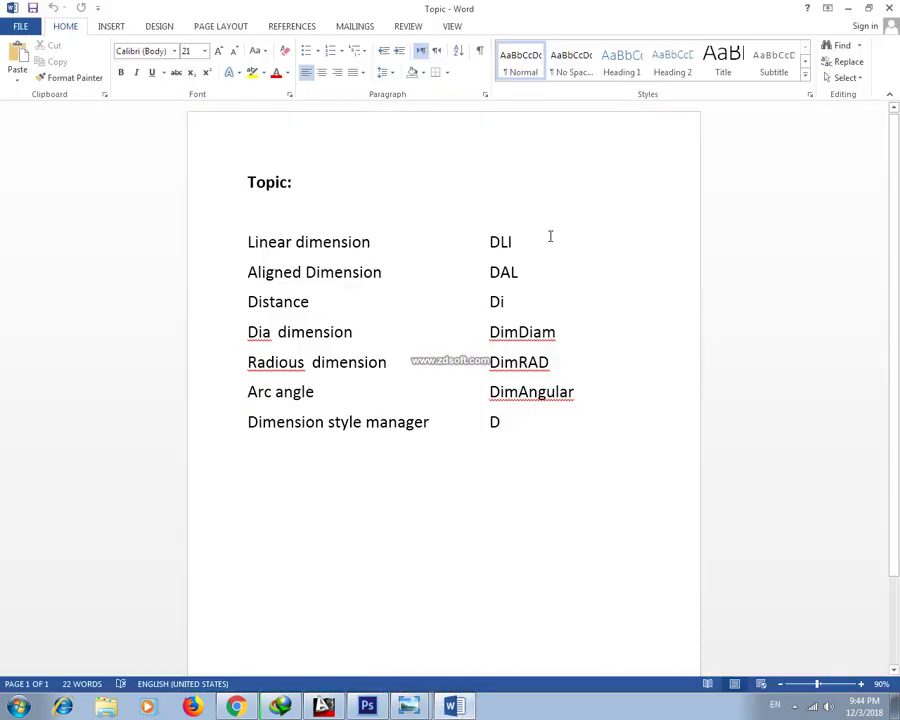
Step: Correct 'DimDiam' to 'DimDia' in the Topic list of dimension commands
{"action": "left_click_drag", "start_coordinate": [229, 246], "coordinate": [342, 424]}
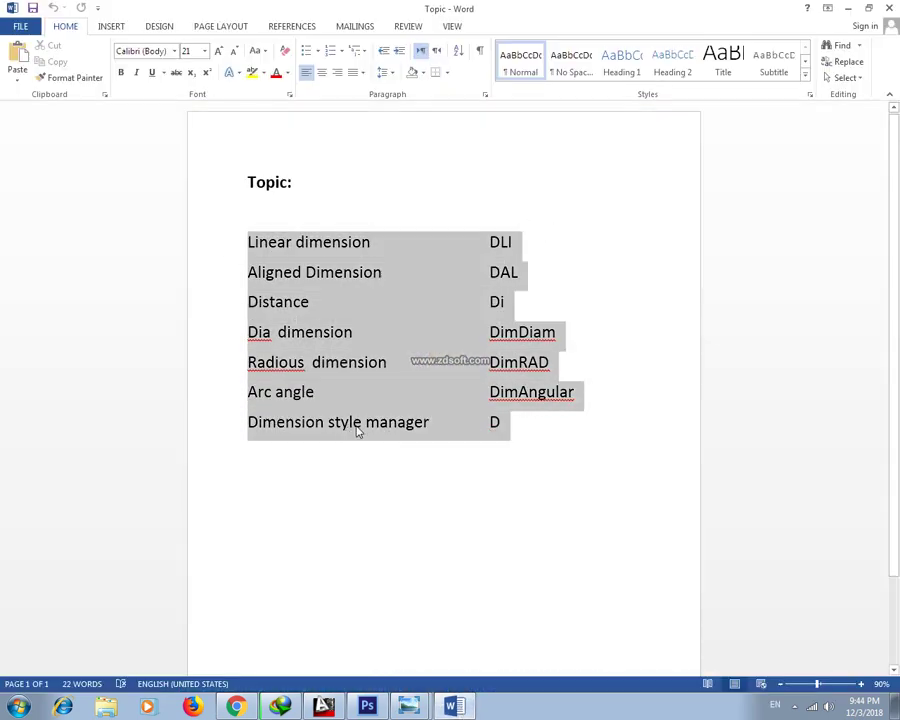
{"action": "left_click", "coordinate": [574, 460]}
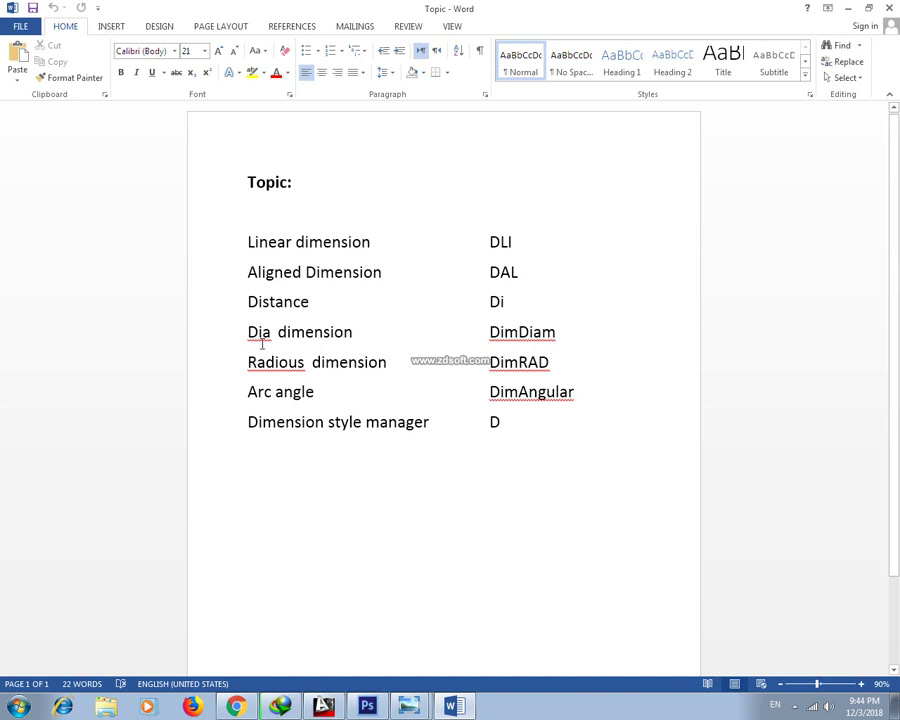
{"action": "left_click", "coordinate": [562, 335]}
{"action": "key", "text": "BackSpace"}
{"action": "left_click", "coordinate": [556, 366]}
{"action": "left_click", "coordinate": [316, 394]}
Step: Minimize the Word document and refresh the desktop
{"action": "left_click", "coordinate": [847, 8]}
{"action": "right_click", "coordinate": [411, 311]}
{"action": "left_click", "coordinate": [456, 350]}
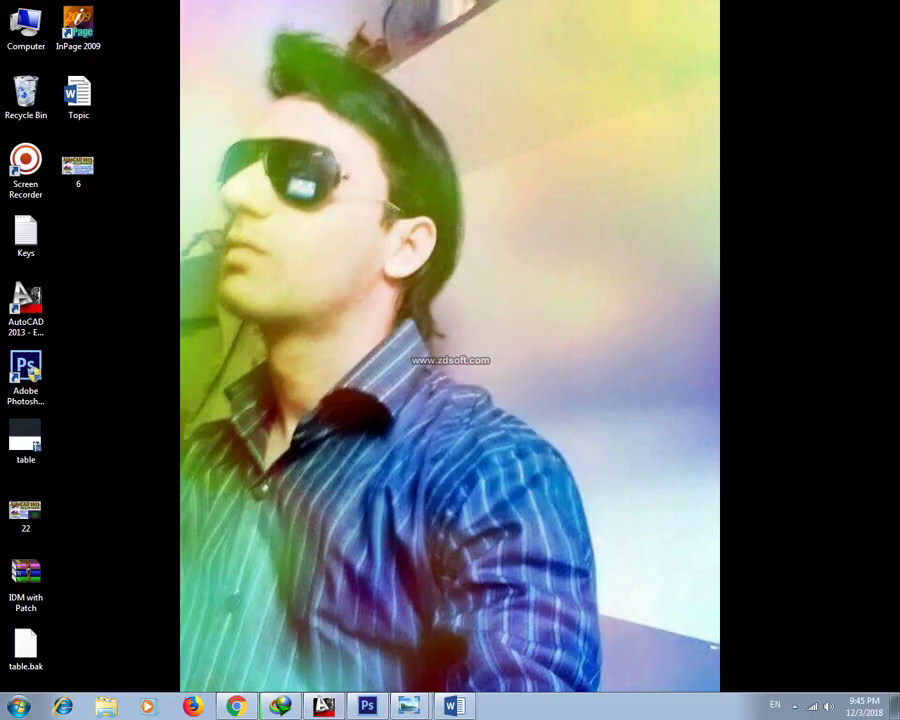
Step: Restore the AutoCAD drawing and pan and zoom in on the circle, square and triangle
{"action": "left_click", "coordinate": [326, 707]}
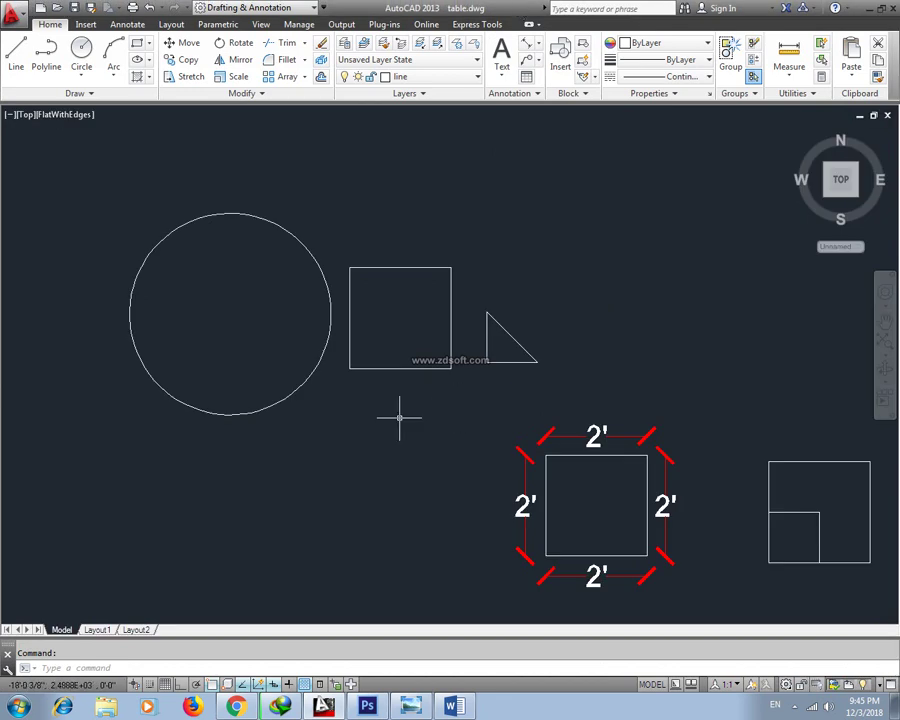
{"action": "middle_click_drag", "start_coordinate": [402, 416], "coordinate": [454, 458]}
{"action": "scroll", "coordinate": [440, 430], "scroll_direction": "up", "scroll_amount": 2}
{"action": "scroll", "coordinate": [410, 400], "scroll_direction": "up", "scroll_amount": 1}
{"action": "middle_click_drag", "start_coordinate": [406, 397], "coordinate": [399, 396]}
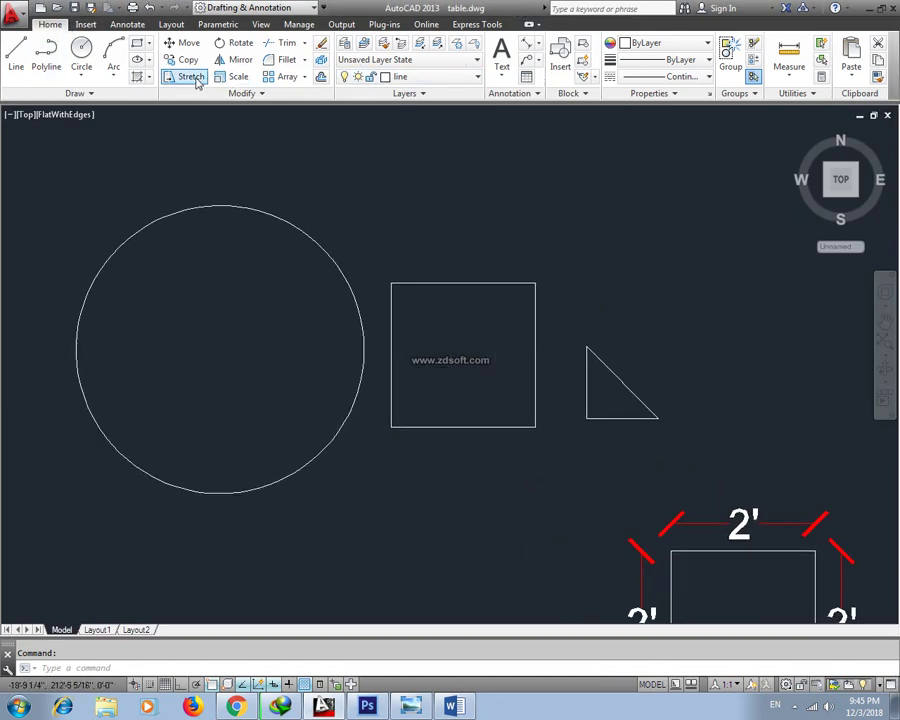
Step: Start a Linear dimension from the Annotation panel's dimension dropdown
{"action": "left_click", "coordinate": [539, 62]}
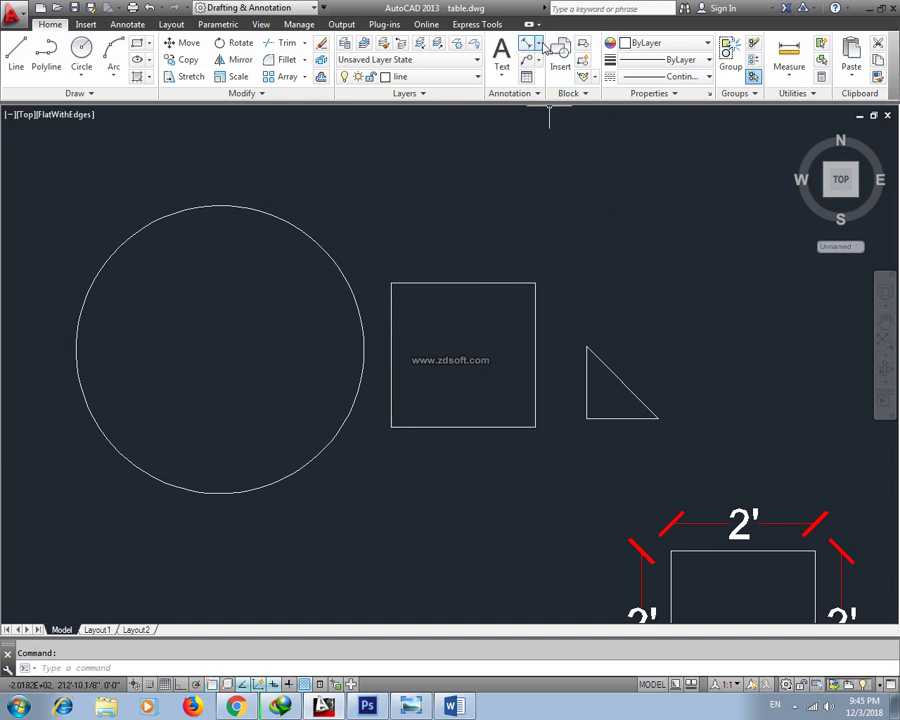
{"action": "left_click", "coordinate": [539, 45]}
{"action": "left_click", "coordinate": [540, 45]}
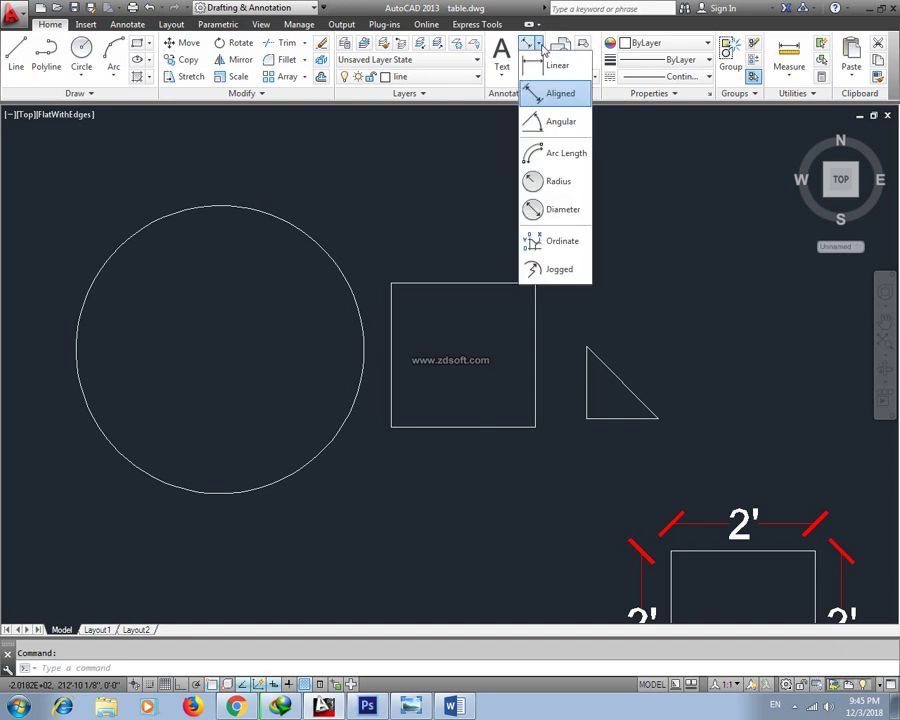
{"action": "left_click", "coordinate": [538, 45]}
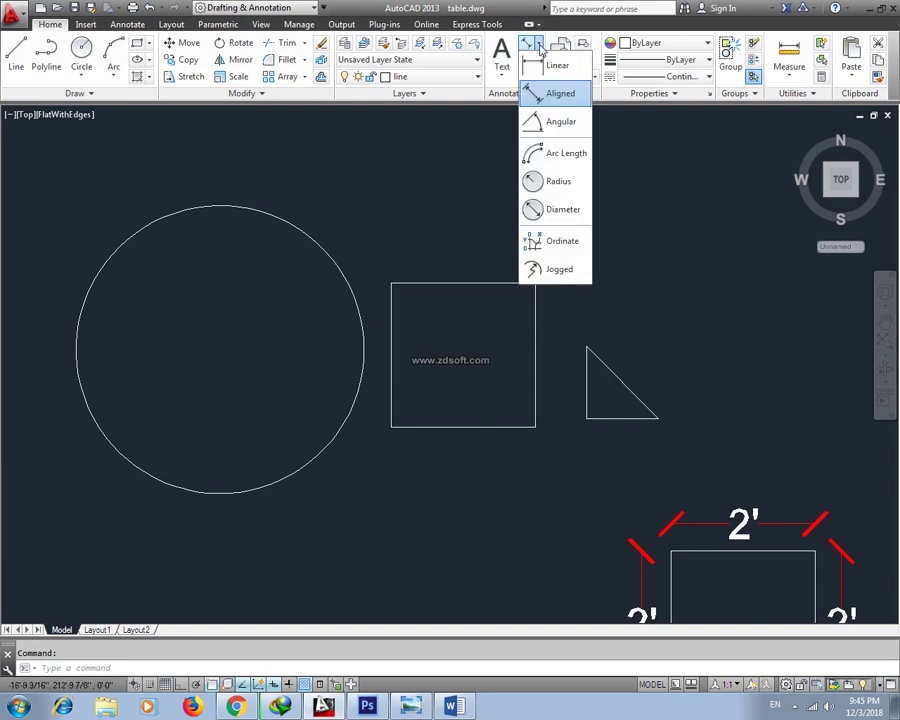
{"action": "left_click", "coordinate": [566, 72]}
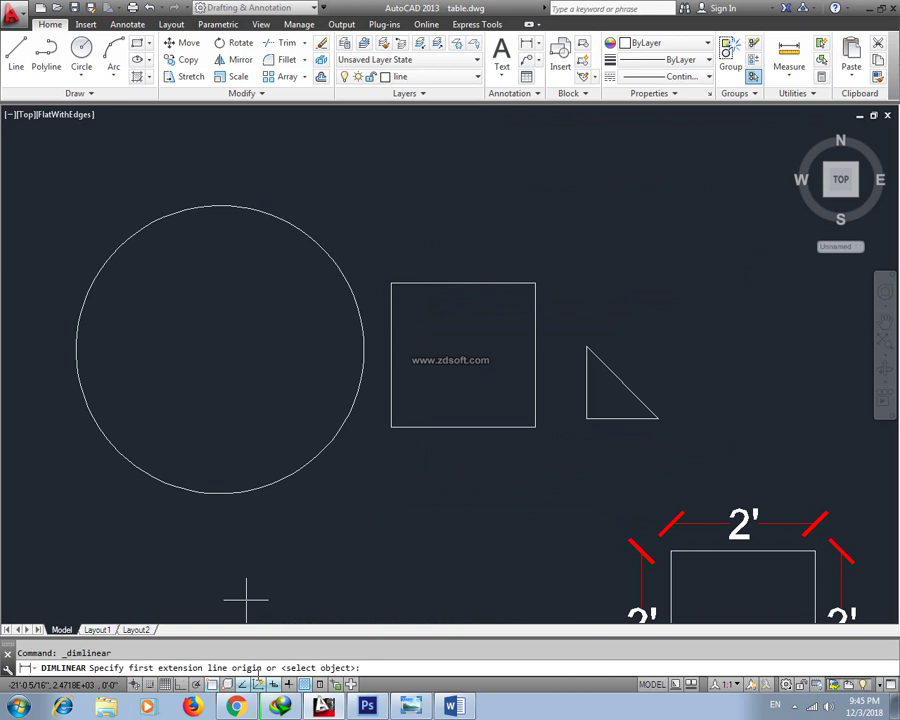
Step: Place a 2' linear dimension along the square's top edge, then erase it
{"action": "left_click", "coordinate": [391, 283]}
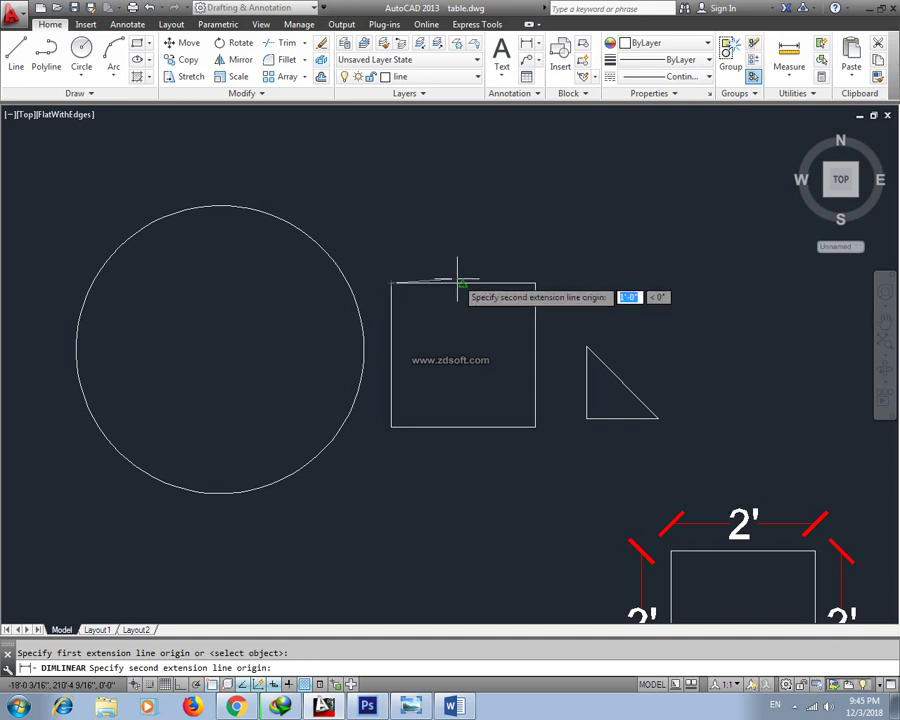
{"action": "left_click", "coordinate": [535, 283]}
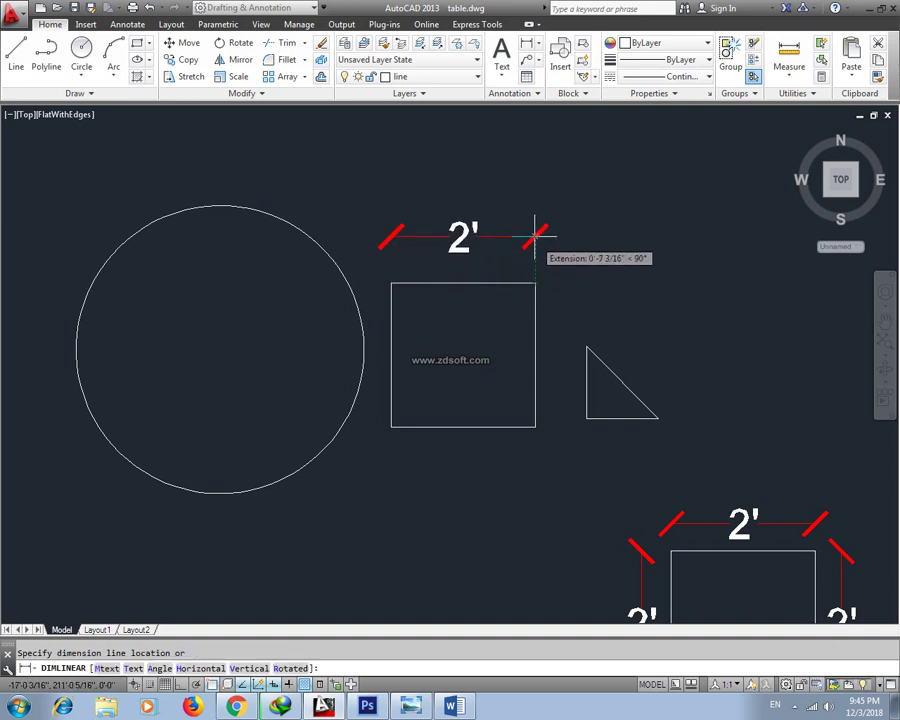
{"action": "left_click", "coordinate": [532, 237]}
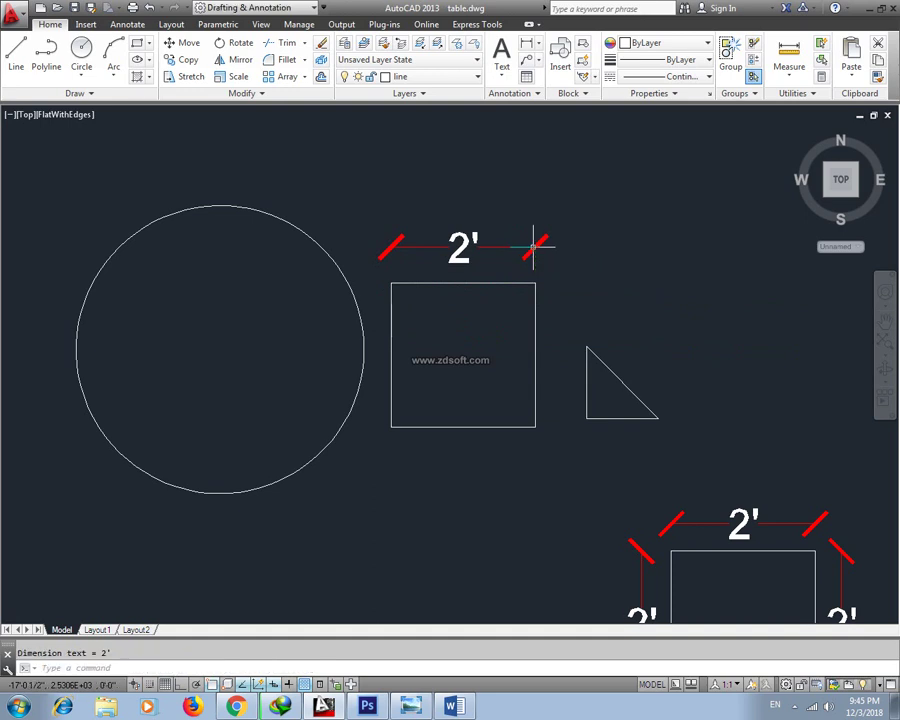
{"action": "scroll", "coordinate": [465, 302], "scroll_direction": "up", "scroll_amount": 2}
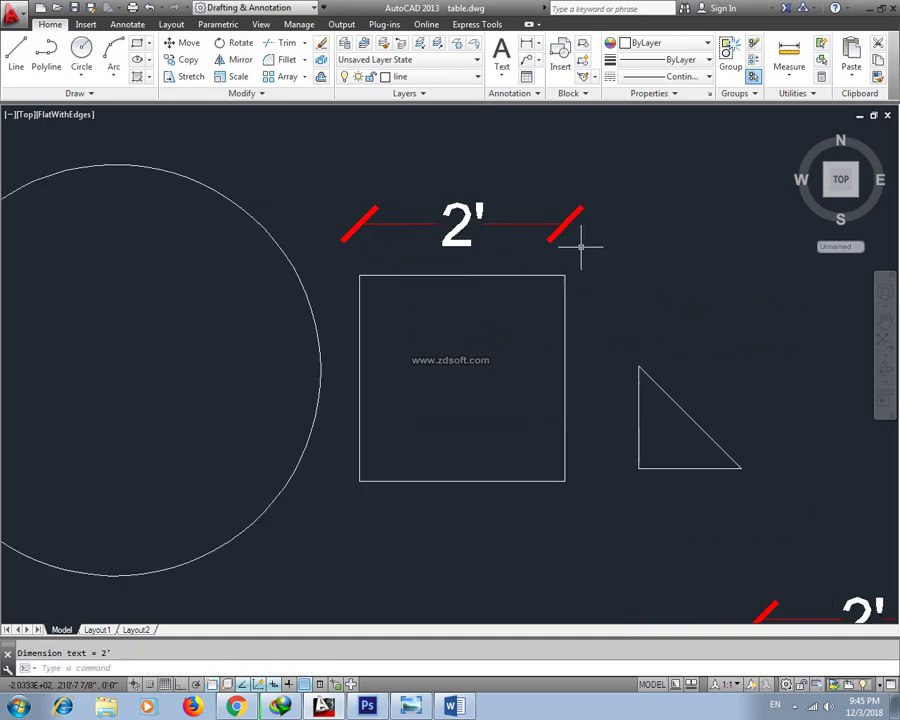
{"action": "left_click", "coordinate": [532, 176]}
{"action": "left_click", "coordinate": [440, 232]}
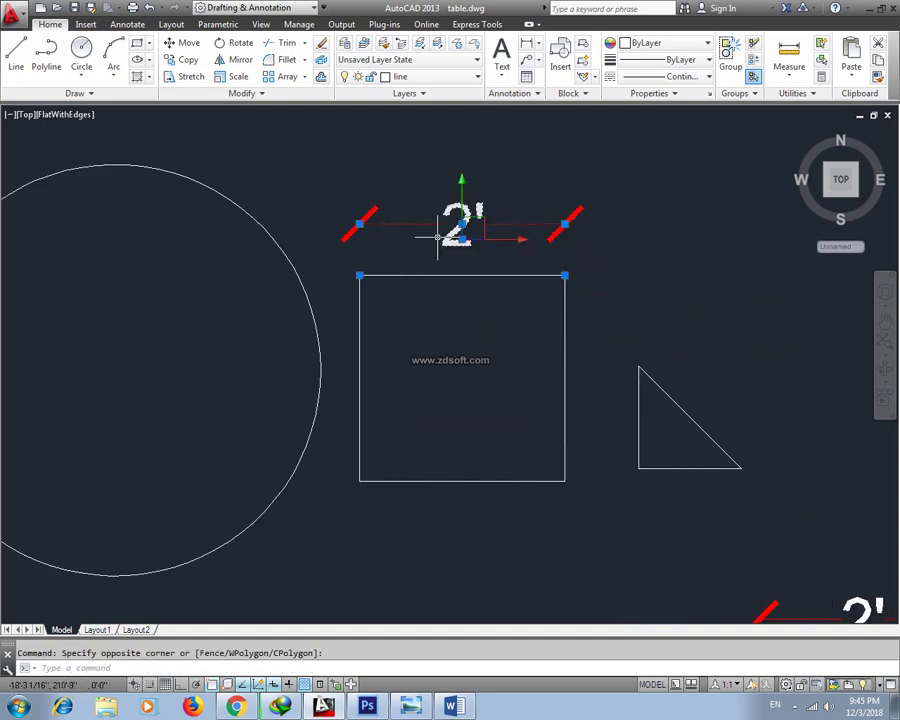
{"action": "key", "text": "Delete"}
Step: Start a linear dimension in object-selection mode, cancelling and restarting it once
{"action": "left_click", "coordinate": [539, 44]}
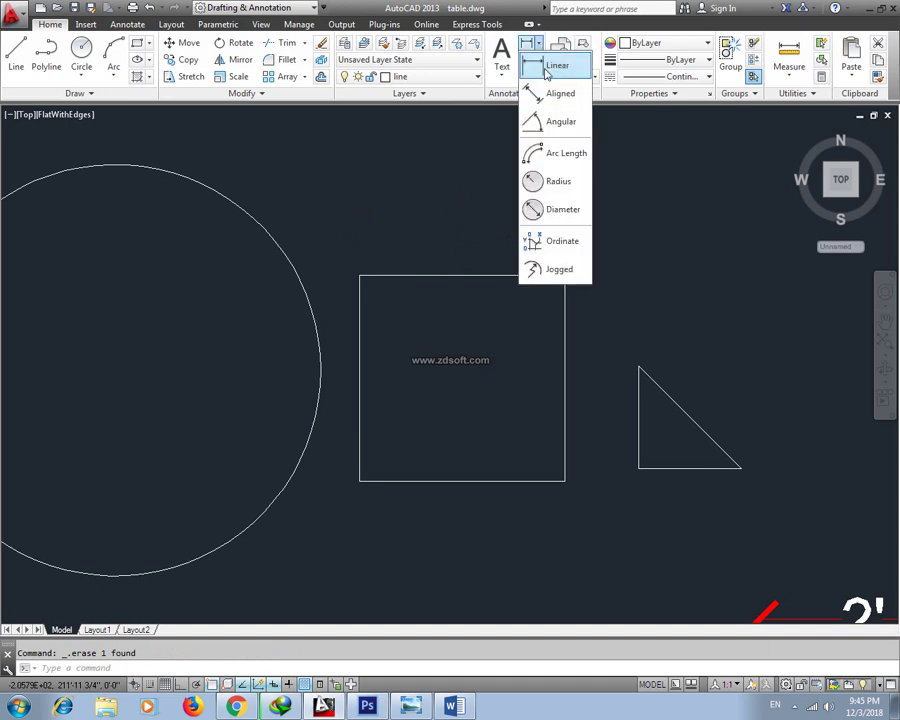
{"action": "left_click", "coordinate": [546, 66]}
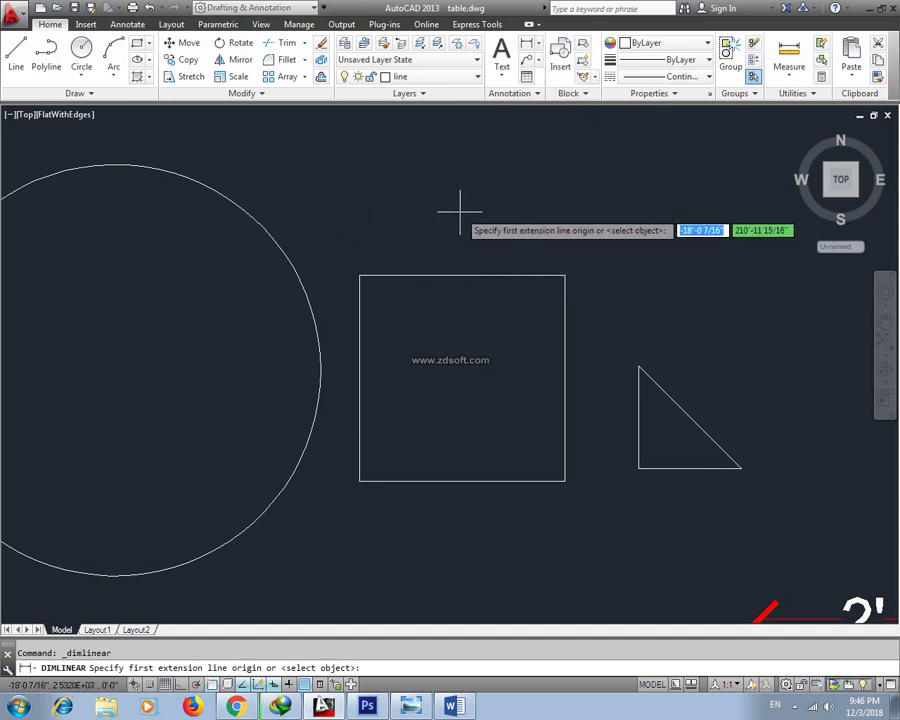
{"action": "key", "text": "Return"}
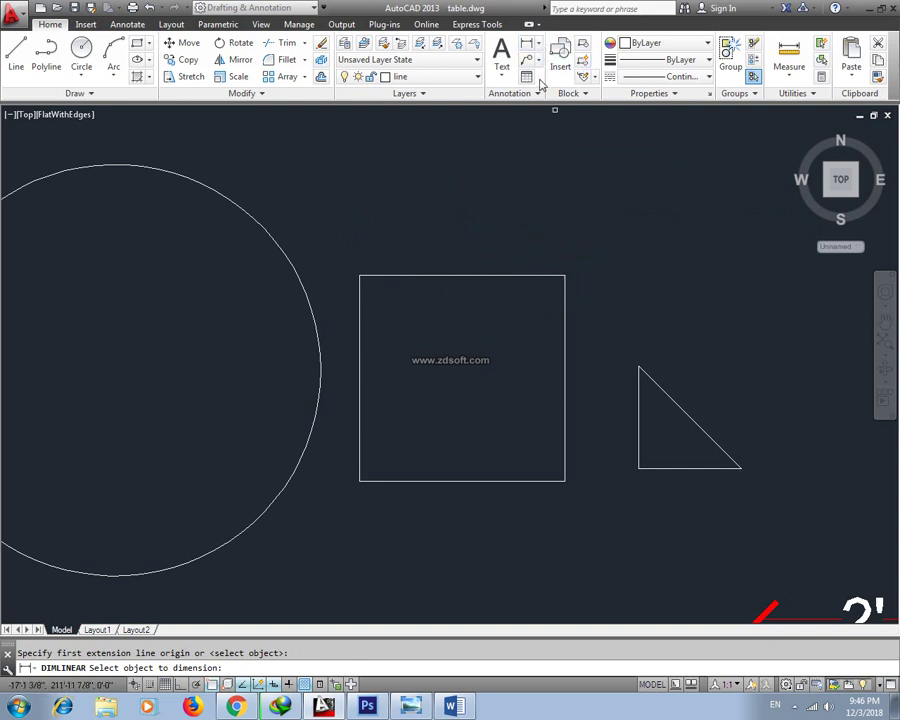
{"action": "key", "text": "Escape"}
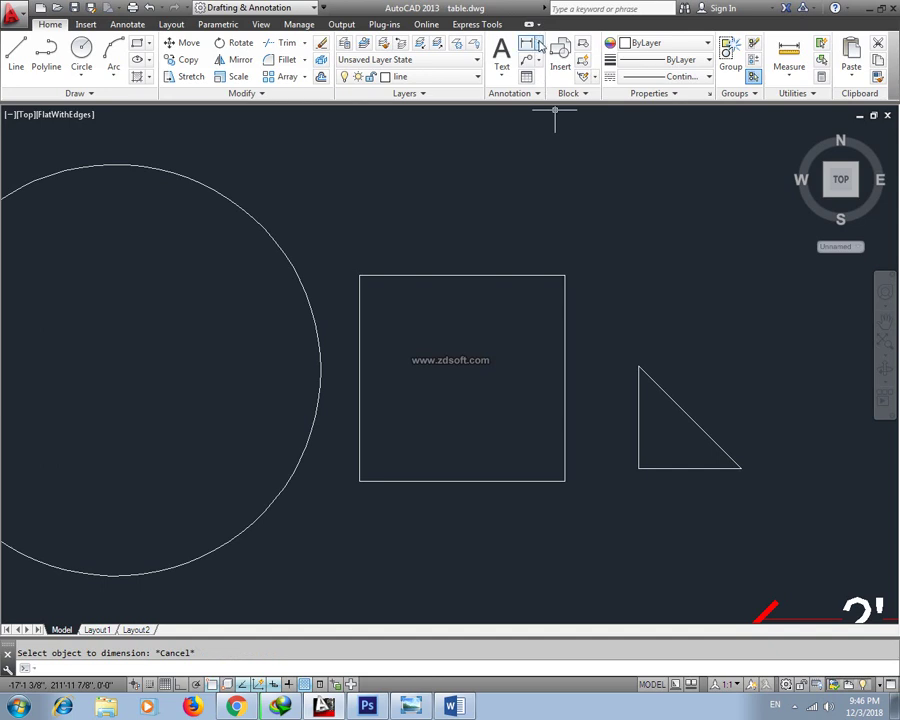
{"action": "left_click", "coordinate": [538, 44]}
{"action": "left_click", "coordinate": [552, 64]}
{"action": "key", "text": "Return"}
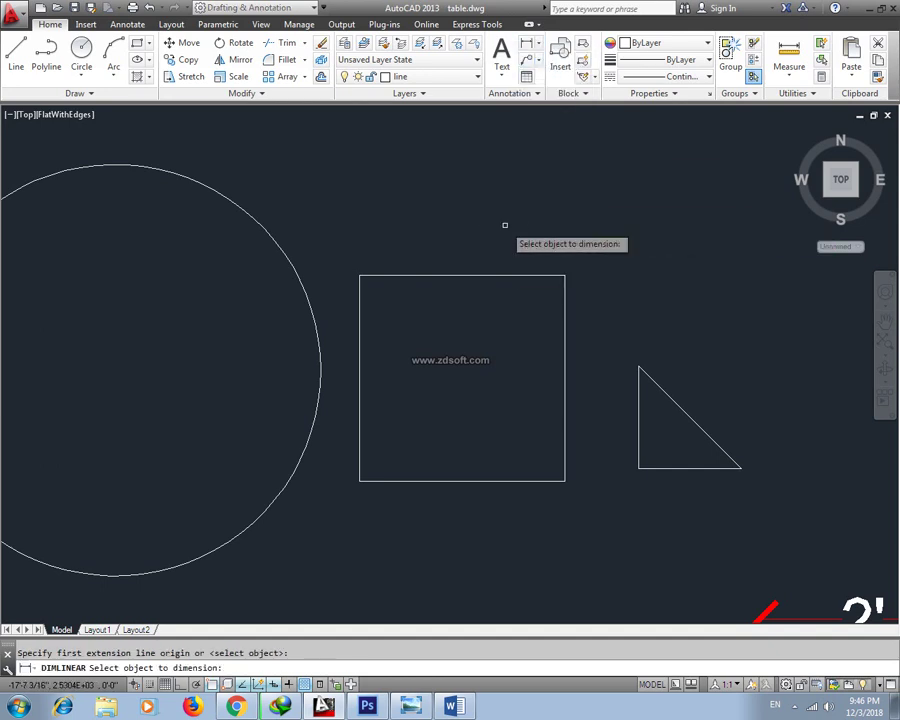
Step: Dimension the square's top edge by picking the edge, then delete that dimension
{"action": "scroll", "coordinate": [465, 232], "scroll_direction": "up", "scroll_amount": 3}
{"action": "scroll", "coordinate": [465, 232], "scroll_direction": "down", "scroll_amount": 2}
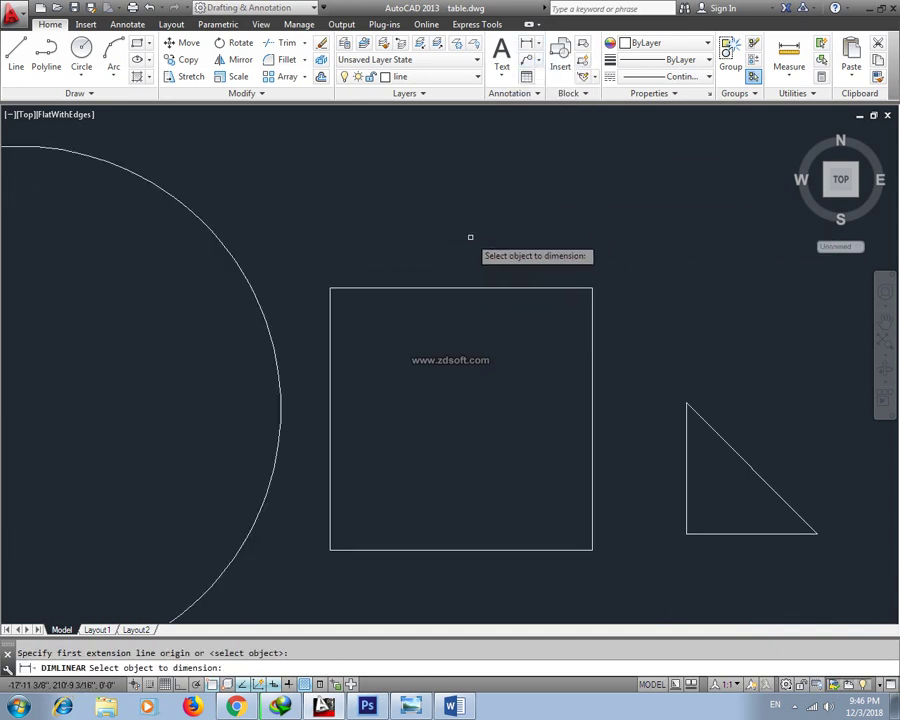
{"action": "left_click", "coordinate": [463, 288]}
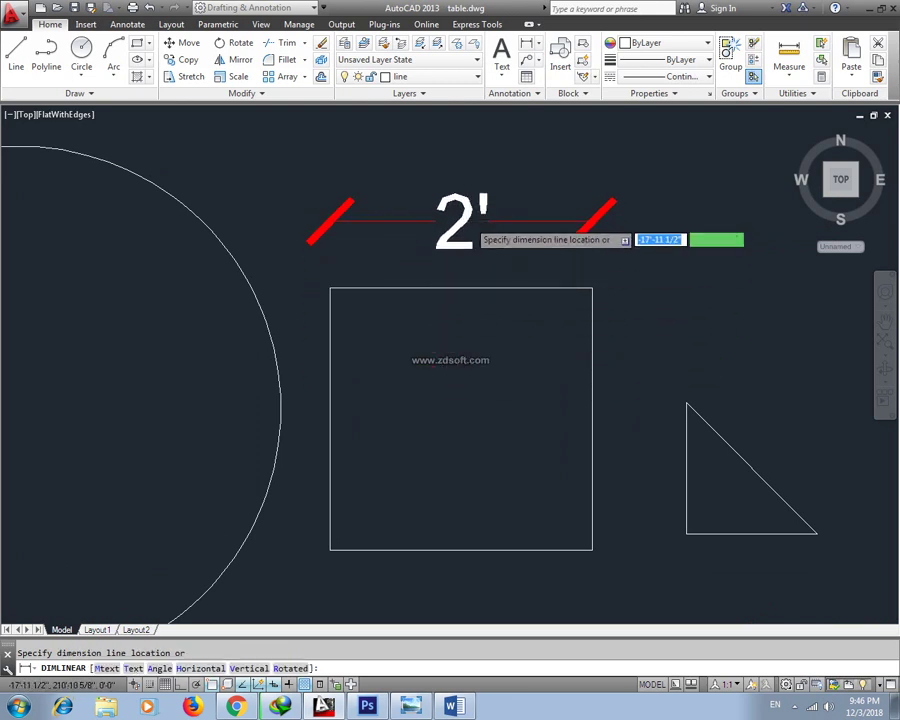
{"action": "left_click", "coordinate": [460, 221]}
{"action": "left_click", "coordinate": [455, 220]}
{"action": "left_click", "coordinate": [387, 243]}
{"action": "key", "text": "Delete"}
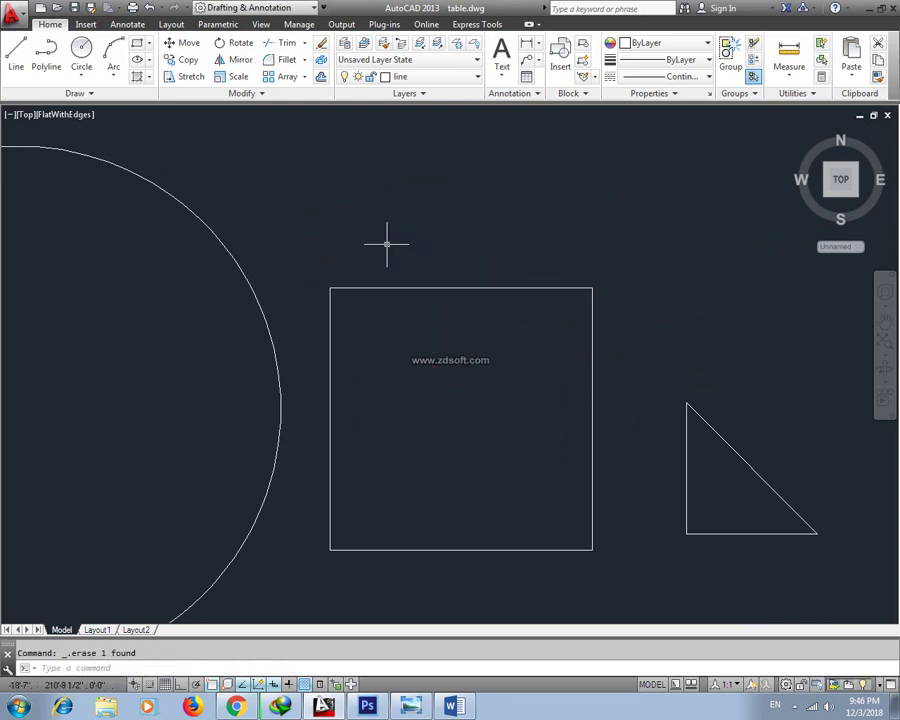
Step: Place a 2' linear dimension across the rectangle's top corners and delete it again
{"action": "left_click", "coordinate": [538, 45]}
{"action": "type", "text": "DLI"}
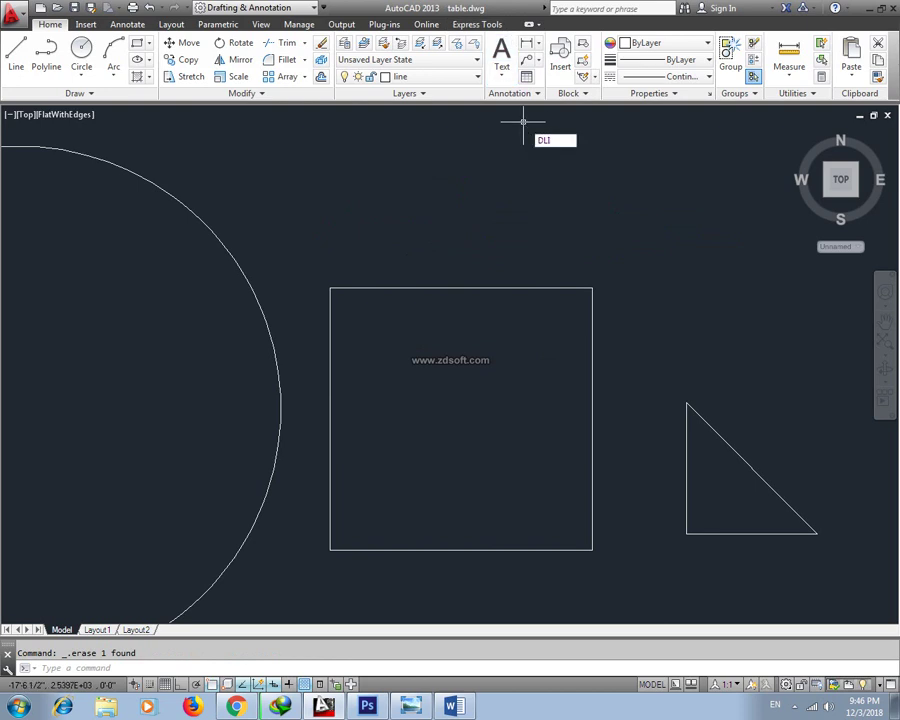
{"action": "key", "text": "Return"}
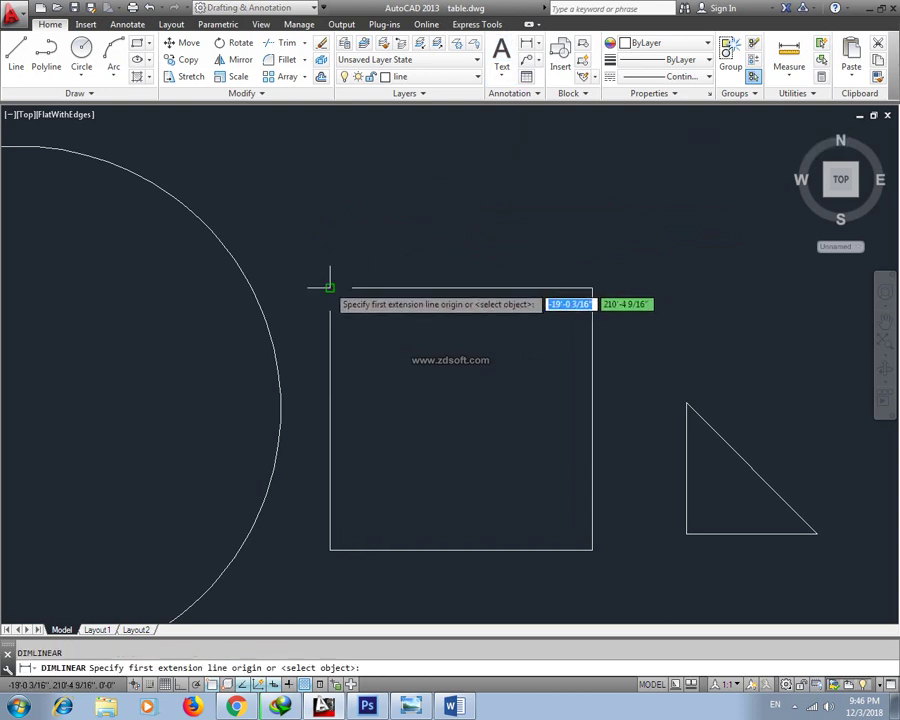
{"action": "left_click", "coordinate": [330, 288]}
{"action": "left_click", "coordinate": [592, 288]}
{"action": "left_click", "coordinate": [594, 217]}
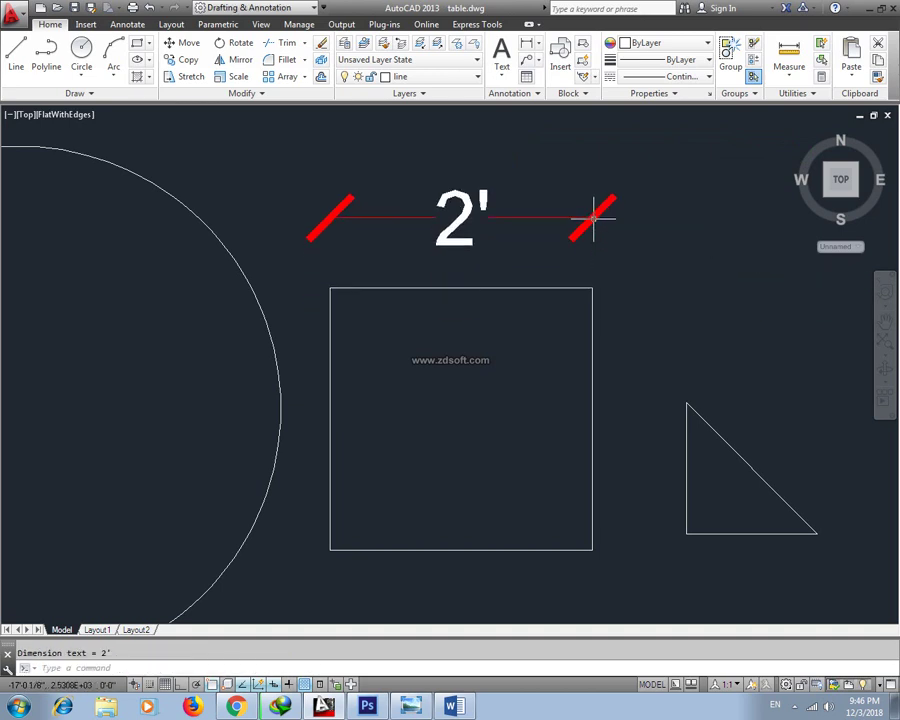
{"action": "left_click", "coordinate": [600, 250]}
{"action": "left_click", "coordinate": [440, 221]}
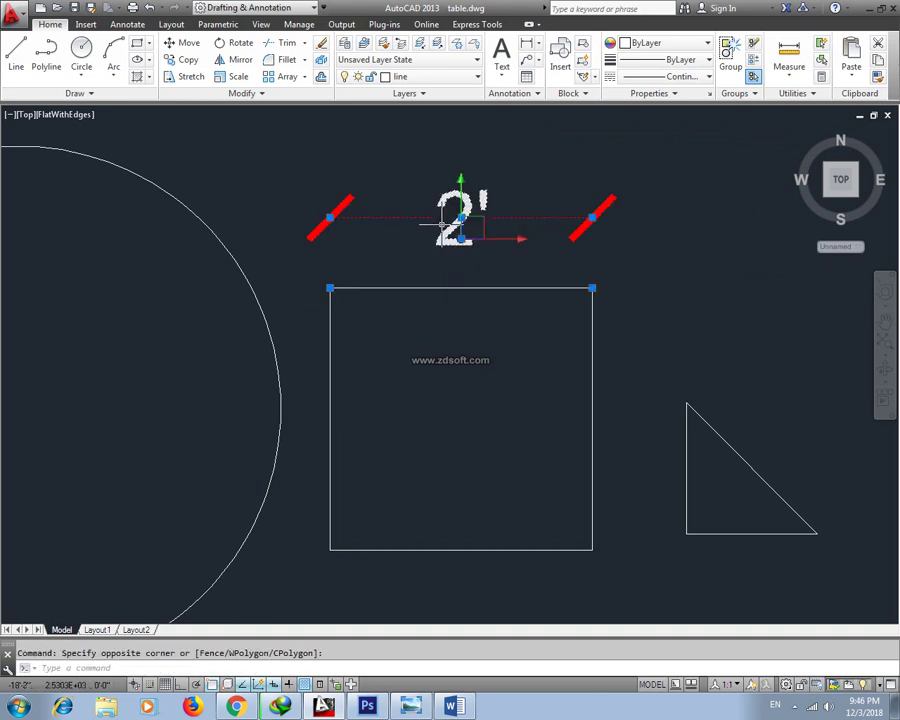
{"action": "key", "text": "Delete"}
{"action": "left_click", "coordinate": [541, 45]}
{"action": "left_click", "coordinate": [541, 45]}
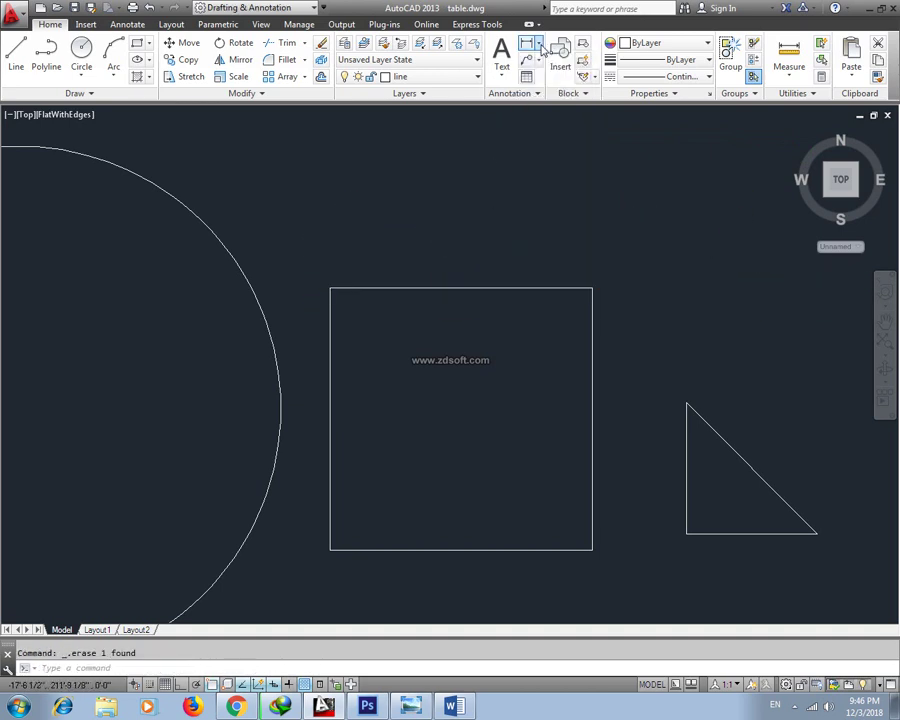
{"action": "left_click", "coordinate": [541, 46]}
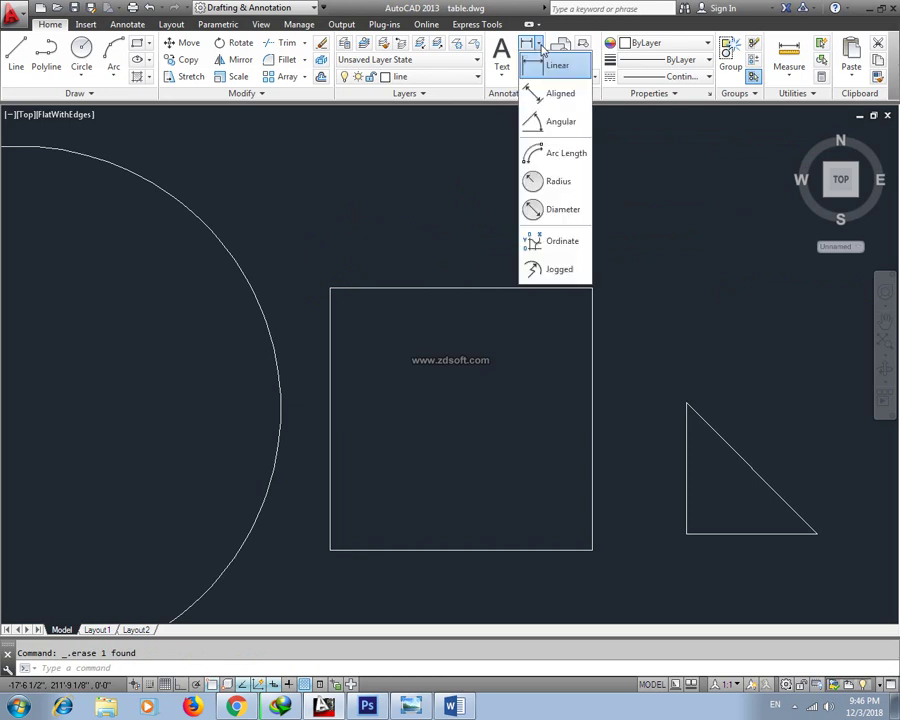
{"action": "left_click", "coordinate": [560, 94]}
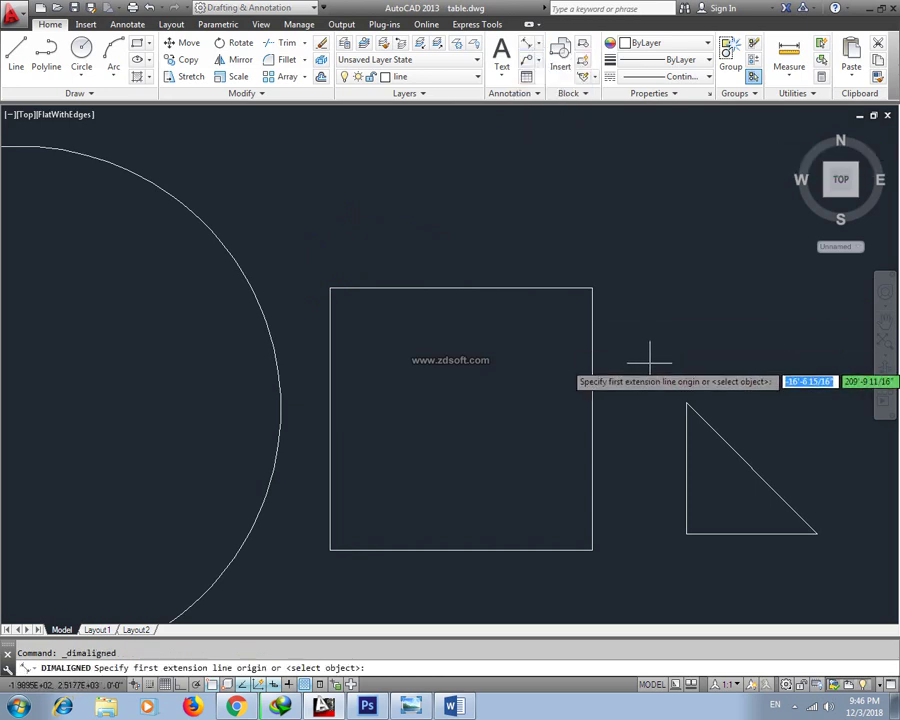
{"action": "middle_click_drag", "start_coordinate": [646, 360], "coordinate": [462, 272]}
{"action": "left_click", "coordinate": [502, 320]}
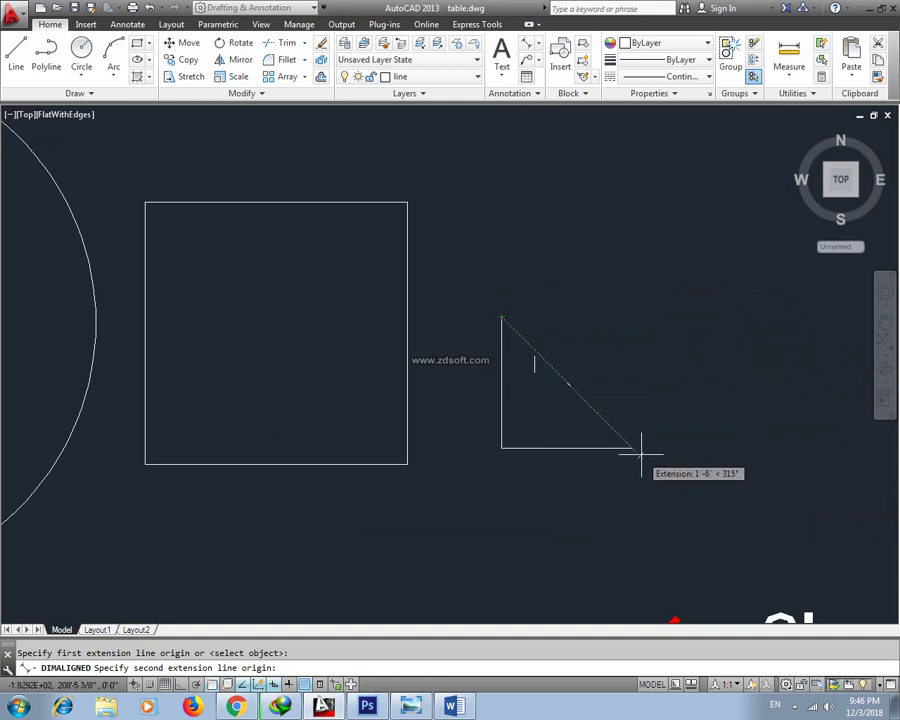
{"action": "left_click", "coordinate": [632, 448]}
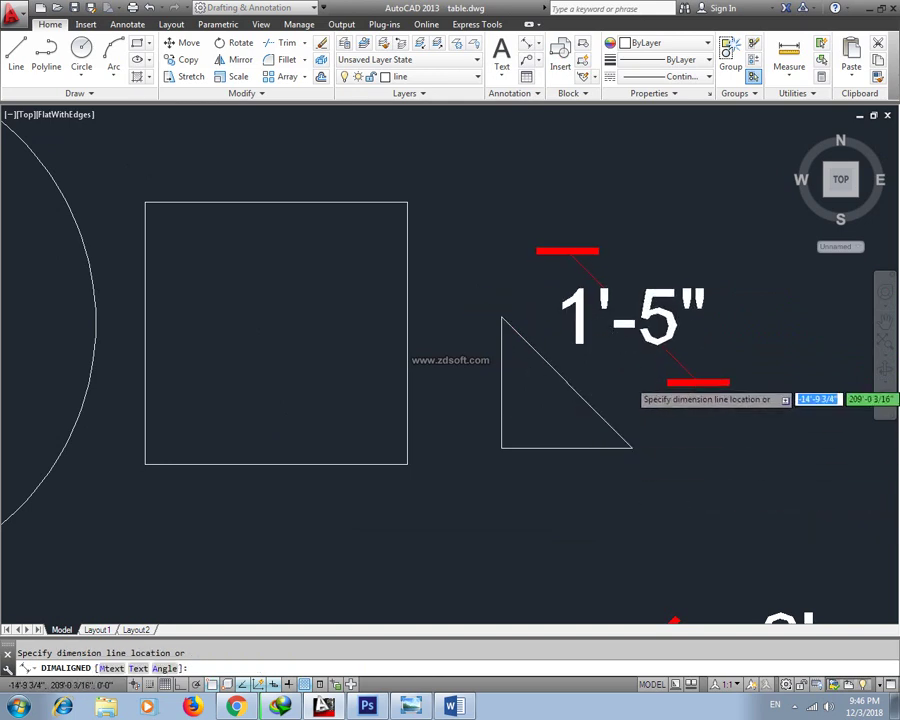
{"action": "left_click", "coordinate": [632, 382]}
{"action": "left_click_drag", "start_coordinate": [661, 222], "coordinate": [553, 321]}
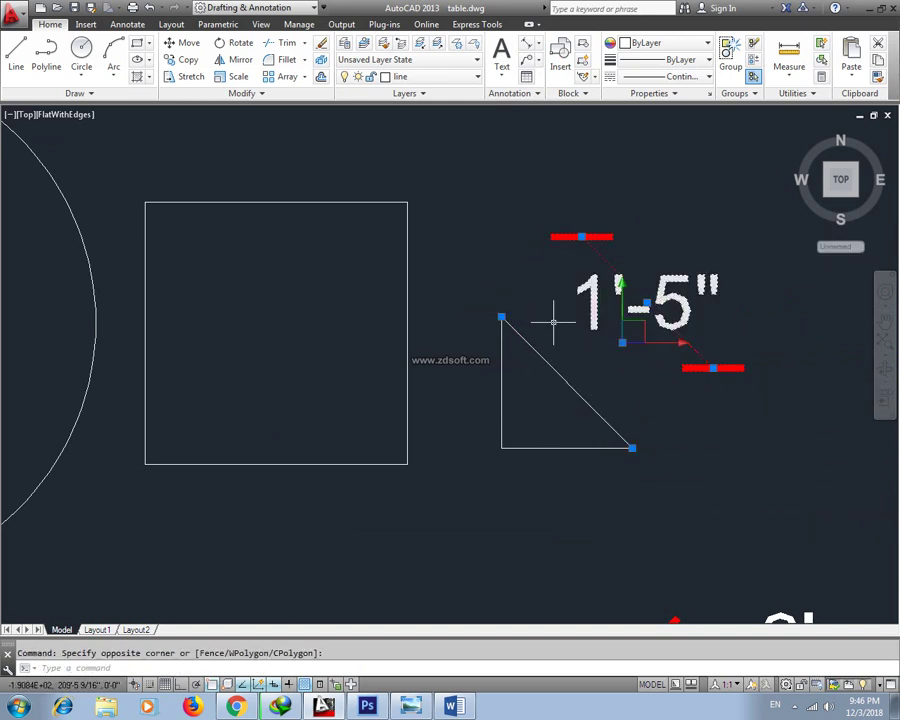
{"action": "key", "text": "Delete"}
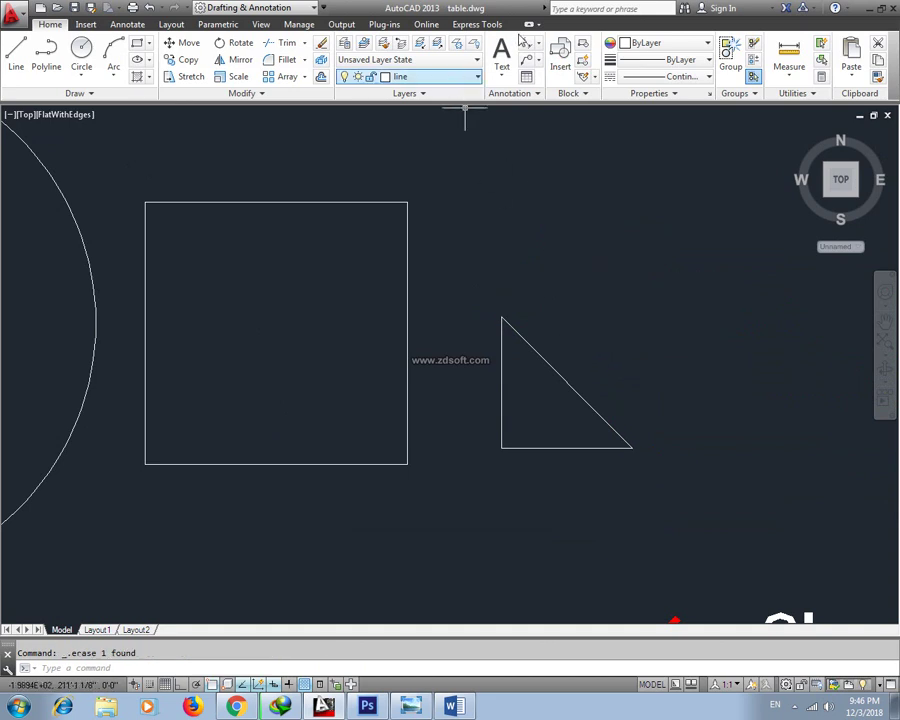
{"action": "left_click", "coordinate": [541, 46]}
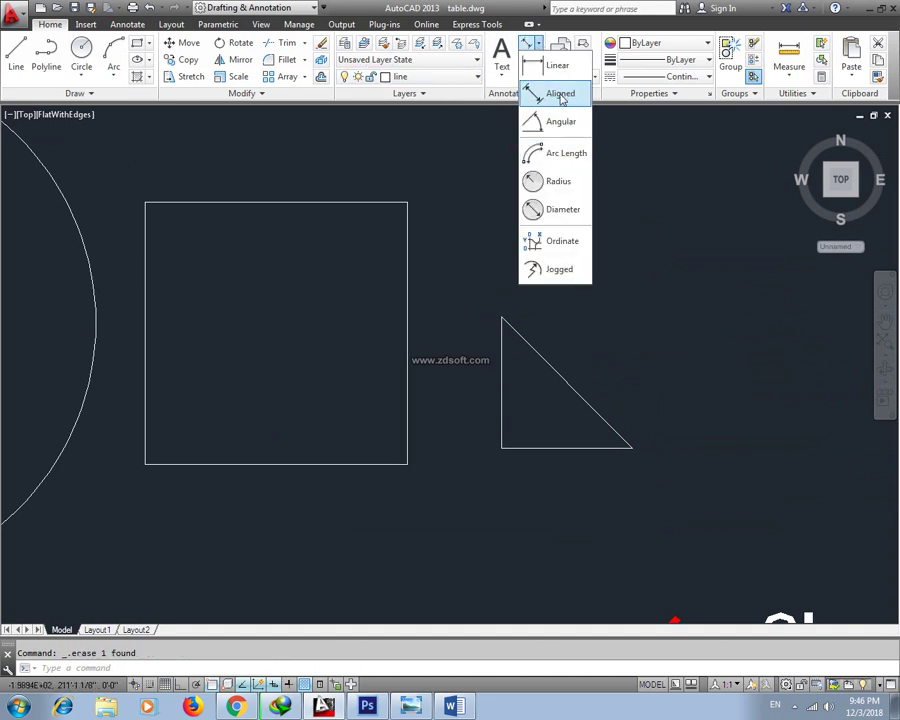
{"action": "left_click", "coordinate": [558, 205]}
{"action": "key", "text": "Return"}
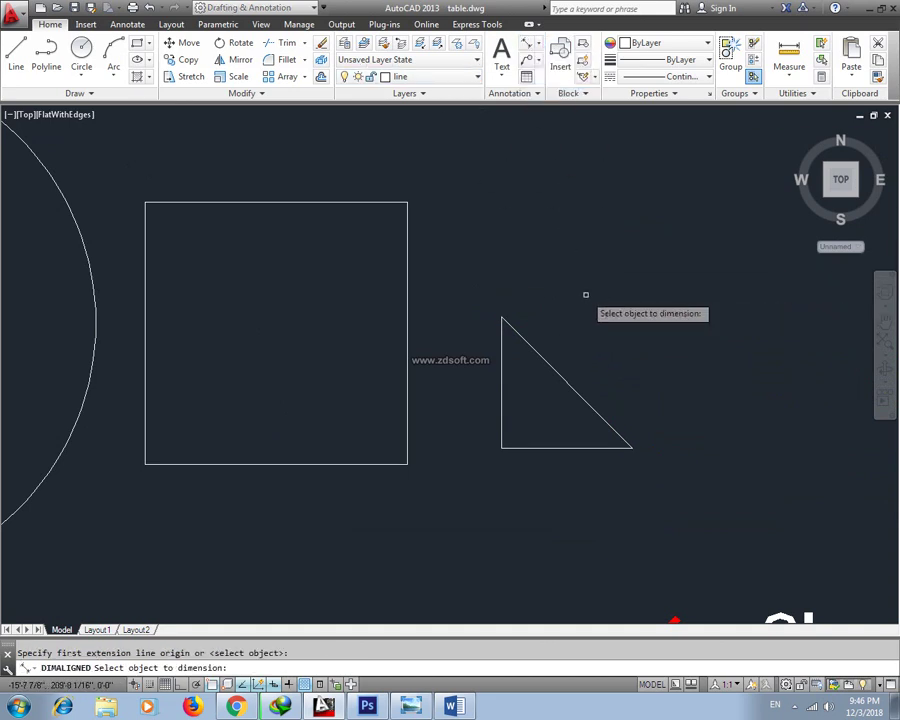
{"action": "left_click", "coordinate": [566, 383]}
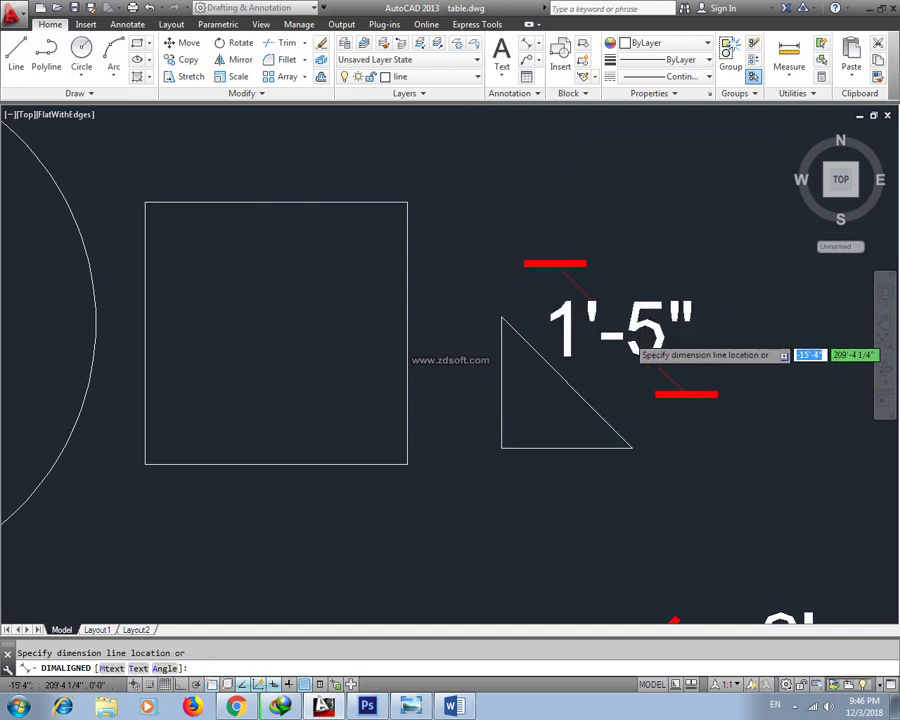
{"action": "left_click", "coordinate": [628, 326]}
{"action": "left_click", "coordinate": [612, 282]}
{"action": "left_click", "coordinate": [558, 234]}
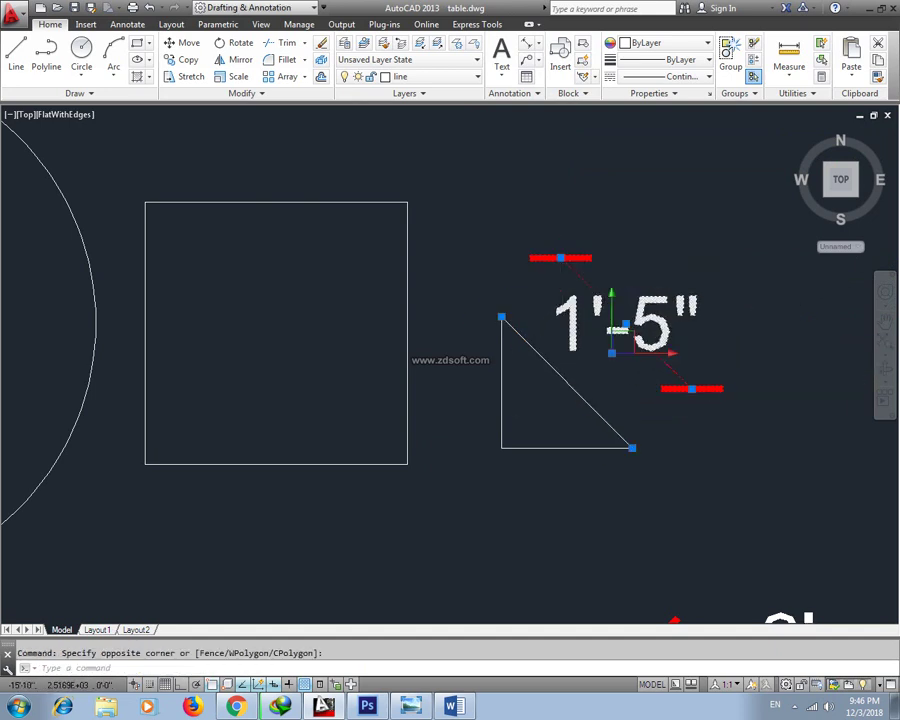
{"action": "key", "text": "Delete"}
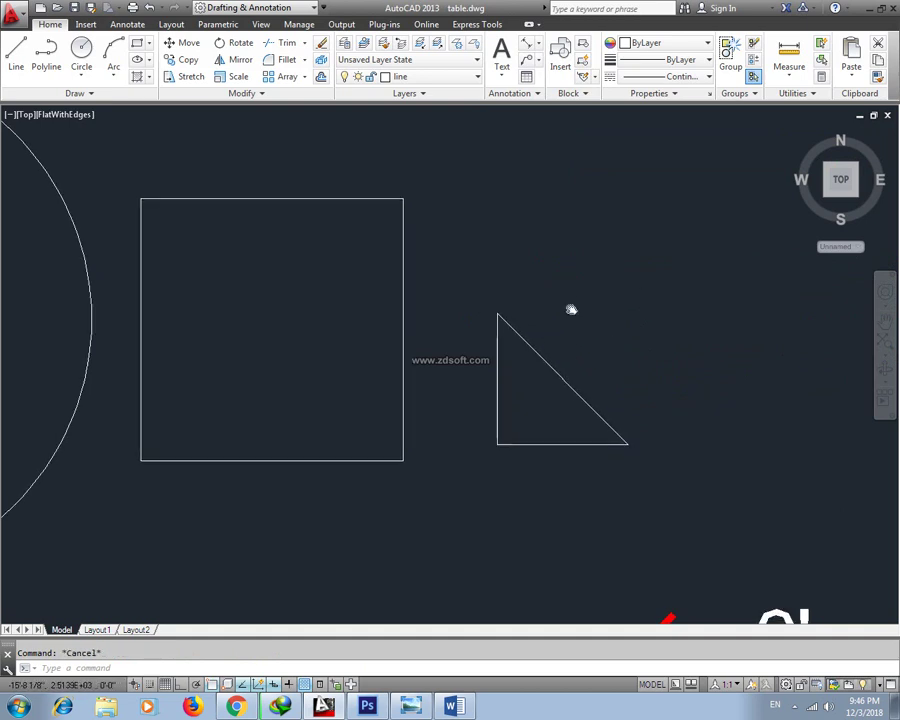
{"action": "middle_click_drag", "start_coordinate": [590, 340], "coordinate": [558, 312]}
{"action": "type", "text": "DAL"}
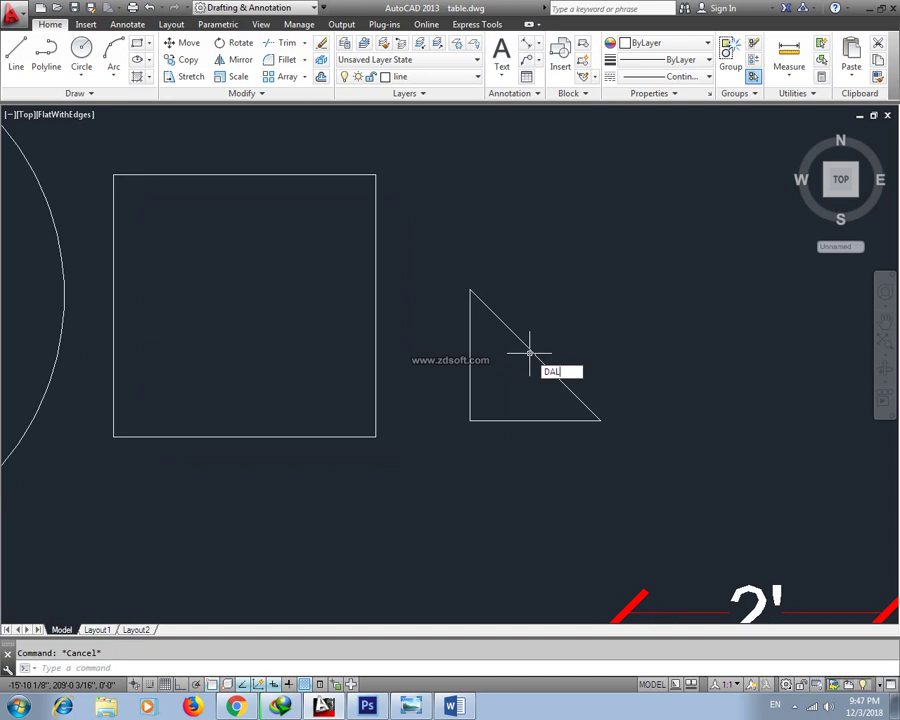
{"action": "key", "text": "Return"}
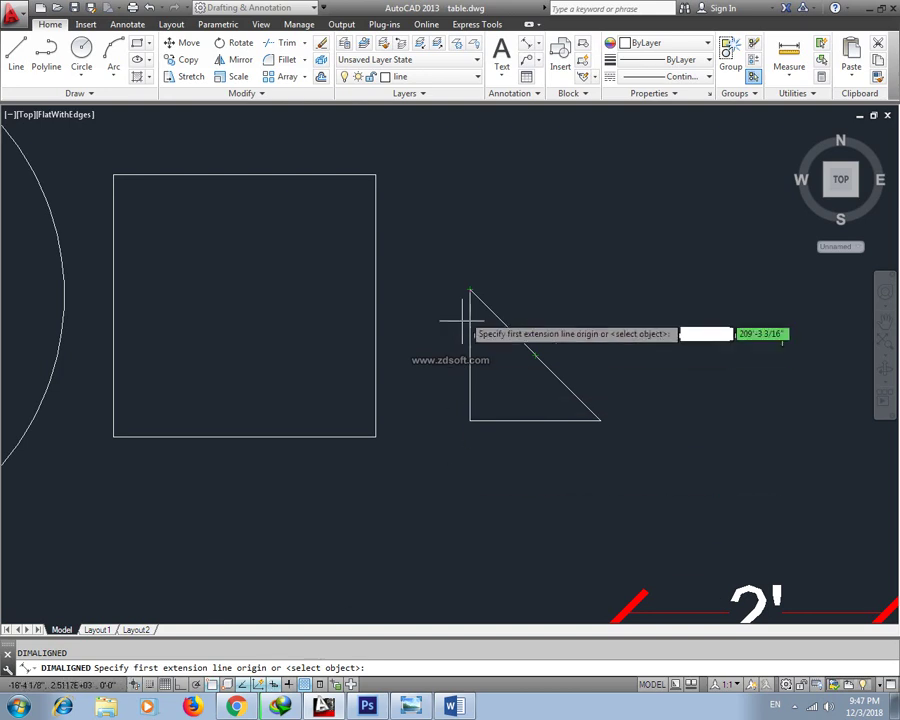
{"action": "left_click", "coordinate": [470, 291]}
{"action": "left_click", "coordinate": [601, 420]}
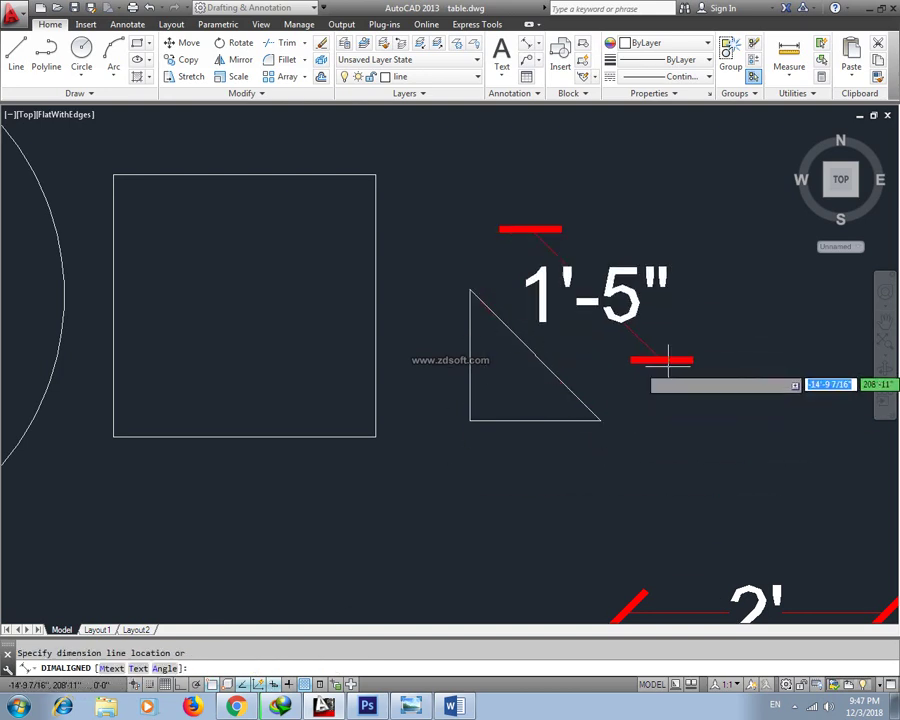
{"action": "left_click", "coordinate": [660, 365]}
{"action": "left_click", "coordinate": [640, 253]}
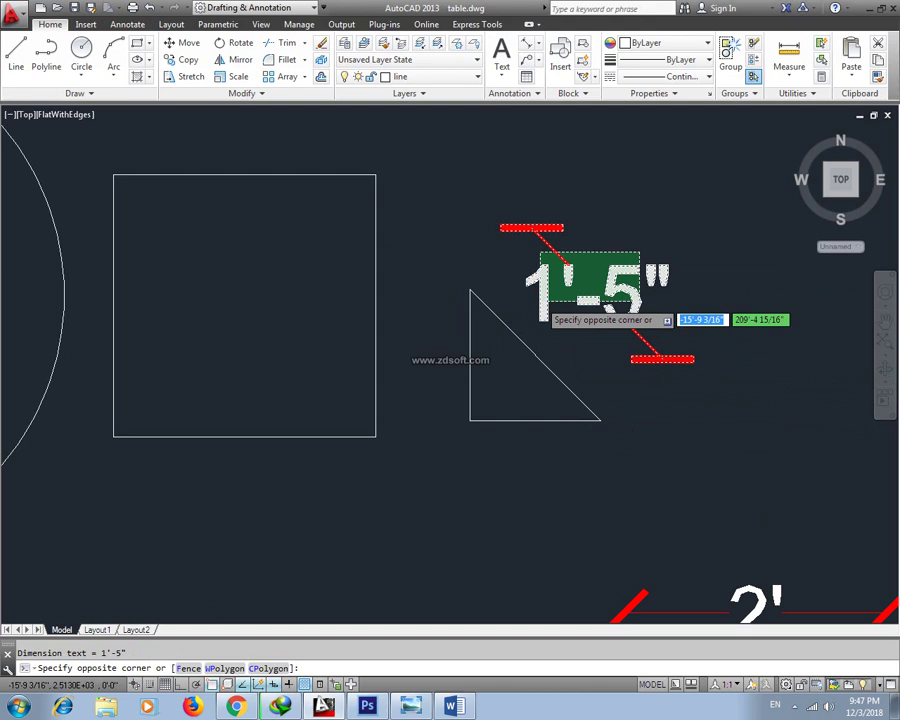
{"action": "left_click", "coordinate": [541, 300]}
{"action": "key", "text": "Delete"}
{"action": "type", "text": "d"}
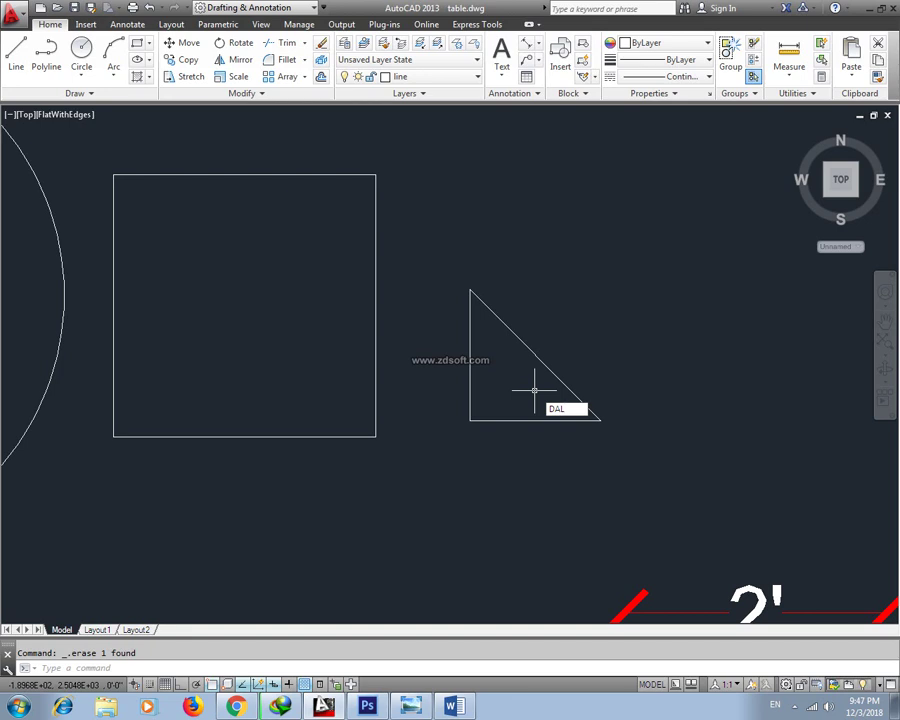
{"action": "key", "text": "Return"}
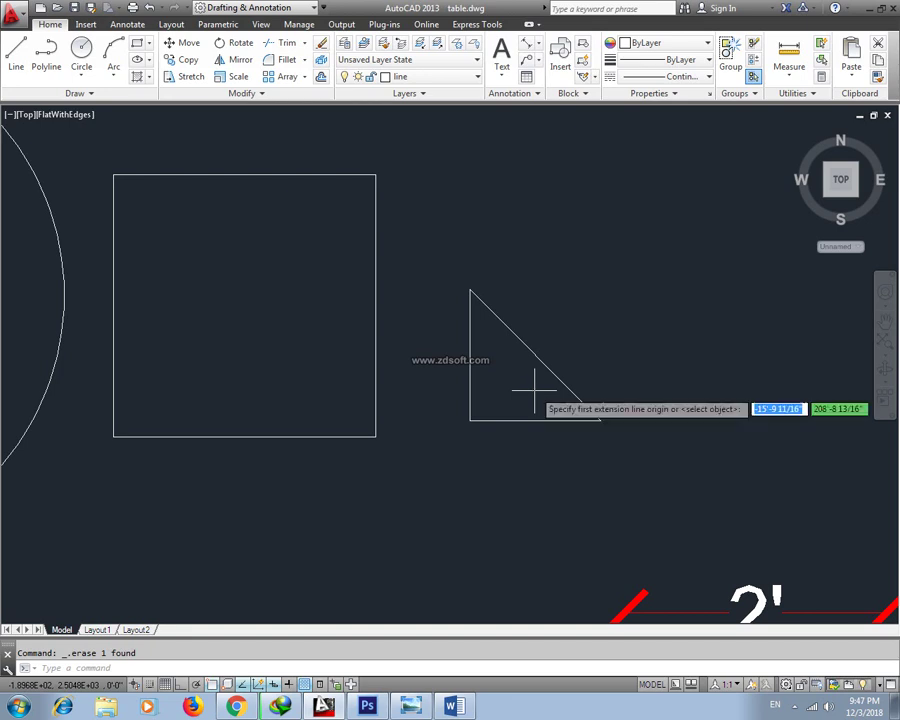
{"action": "key", "text": "Return"}
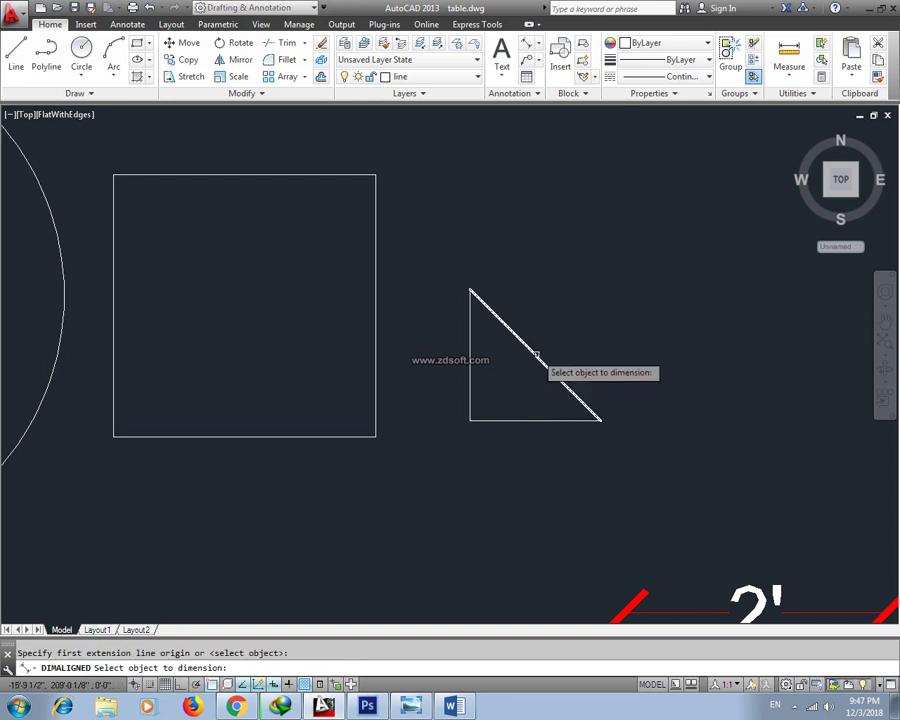
{"action": "left_click", "coordinate": [531, 350]}
{"action": "left_click", "coordinate": [605, 296]}
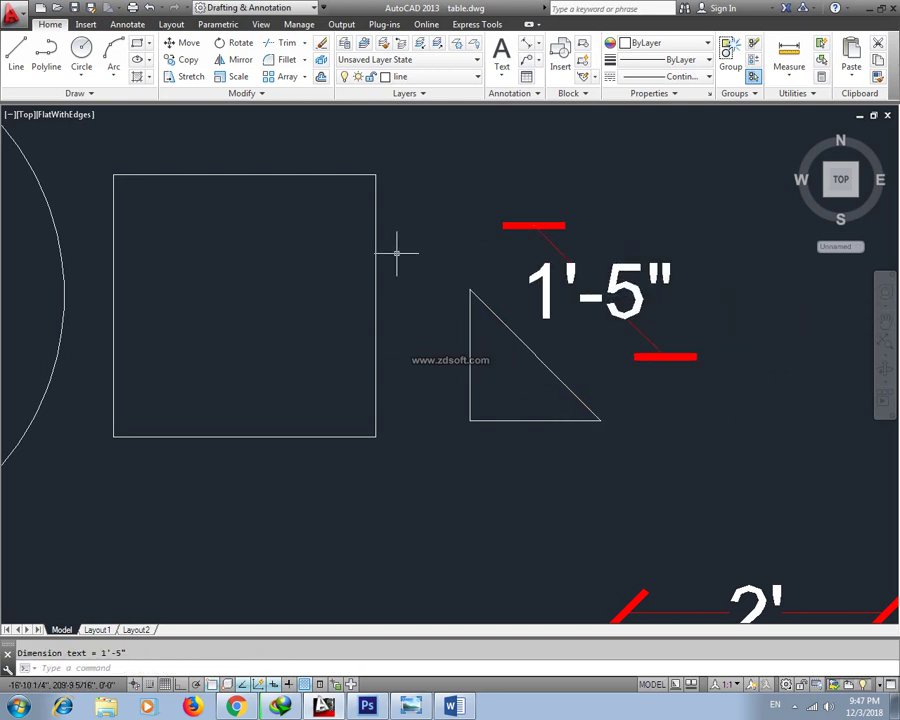
{"action": "key", "text": "Return"}
{"action": "key", "text": "Escape"}
{"action": "type", "text": "DAL"}
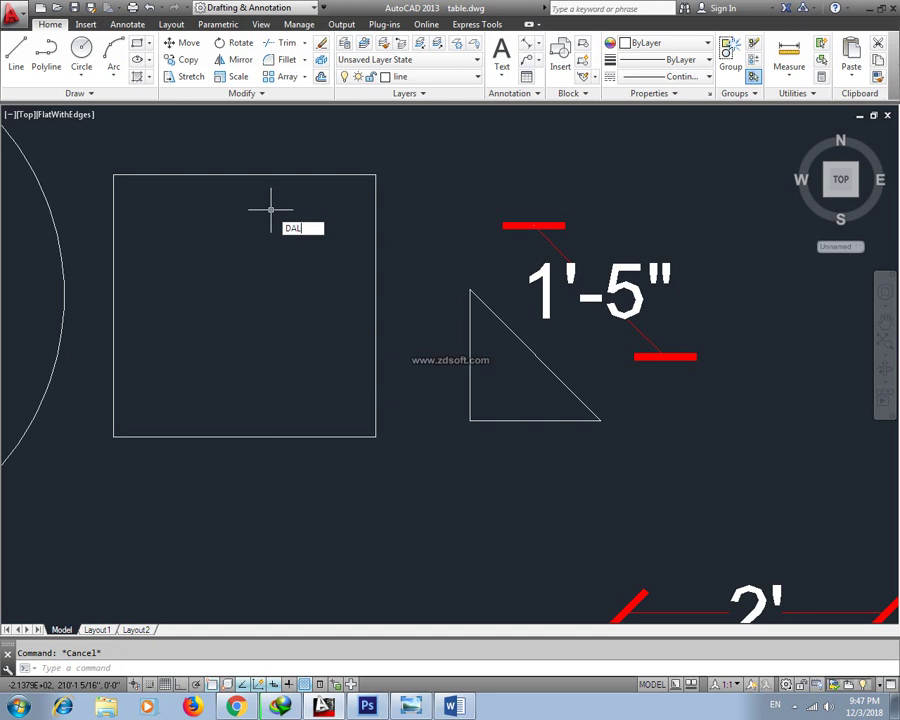
{"action": "key", "text": "Return"}
{"action": "key", "text": "Return"}
{"action": "left_click", "coordinate": [262, 176]}
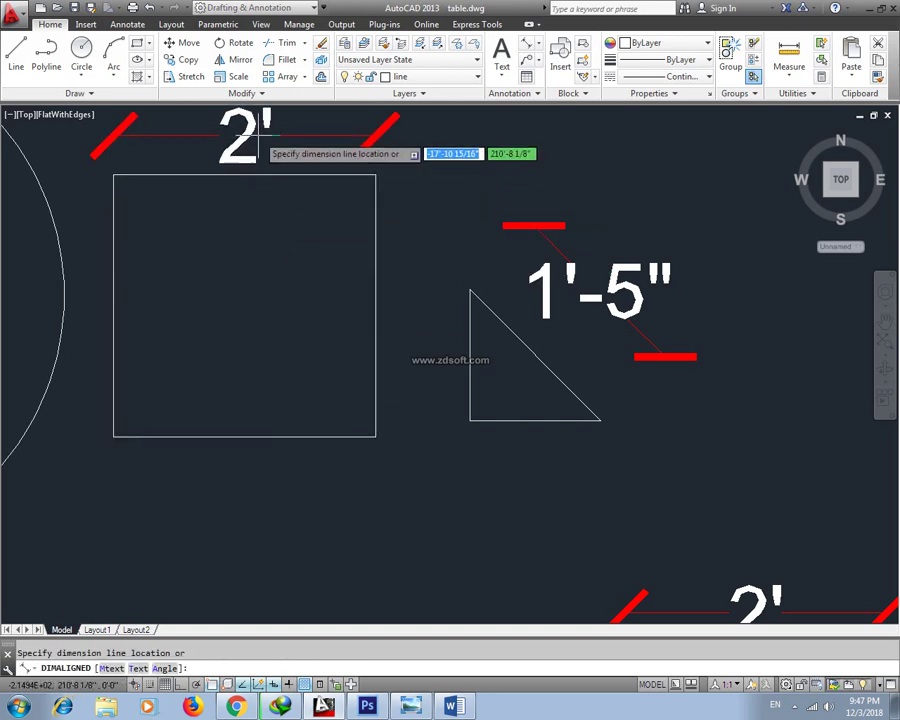
{"action": "left_click", "coordinate": [262, 128]}
{"action": "middle_click_drag", "start_coordinate": [300, 230], "coordinate": [300, 310]}
{"action": "left_click", "coordinate": [310, 178]}
{"action": "left_click", "coordinate": [225, 240]}
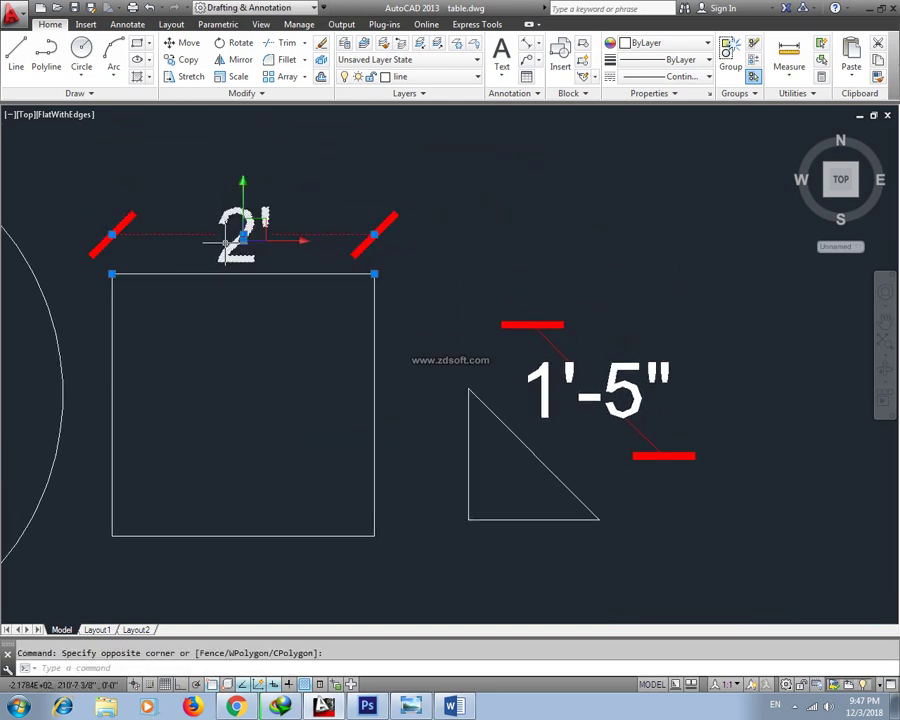
{"action": "key", "text": "Delete"}
{"action": "left_click", "coordinate": [583, 396]}
{"action": "key", "text": "Delete"}
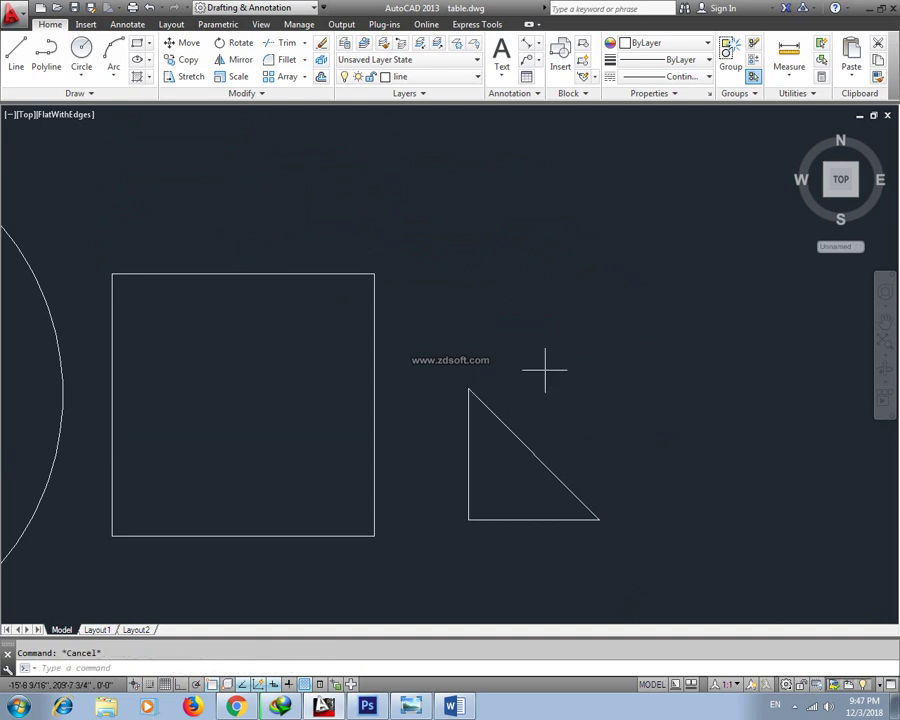
{"action": "middle_click_drag", "start_coordinate": [545, 370], "coordinate": [496, 333]}
{"action": "left_click", "coordinate": [538, 45]}
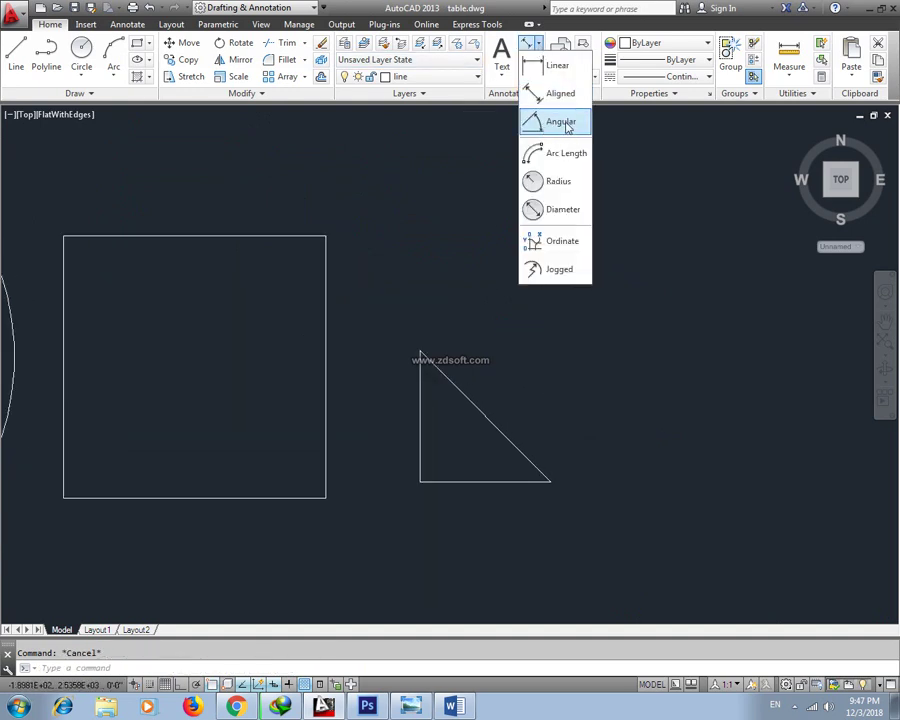
{"action": "left_click", "coordinate": [464, 346]}
{"action": "mouse_move", "coordinate": [464, 346]}
{"action": "middle_mouse_down"}
{"action": "mouse_move", "coordinate": [378, 325]}
{"action": "mouse_move", "coordinate": [489, 336]}
{"action": "middle_mouse_up"}
{"action": "scroll", "coordinate": [388, 332], "scroll_direction": "down", "scroll_amount": 2}
{"action": "scroll", "coordinate": [297, 388], "scroll_direction": "down", "scroll_amount": 2}
{"action": "middle_click_drag", "start_coordinate": [200, 388], "coordinate": [268, 388]}
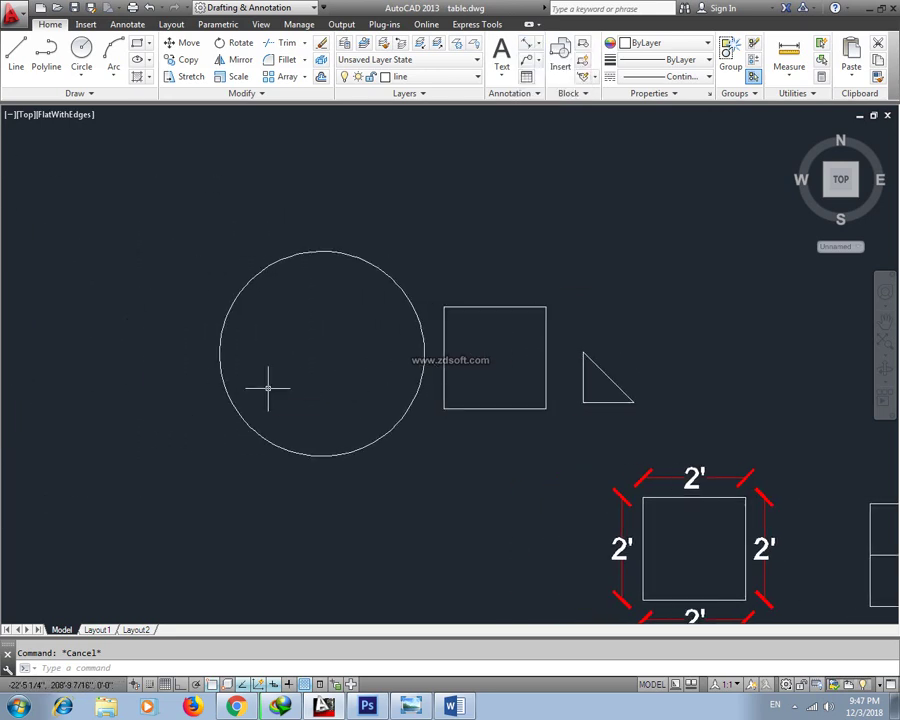
{"action": "type", "text": "arc"}
{"action": "key", "text": "Return"}
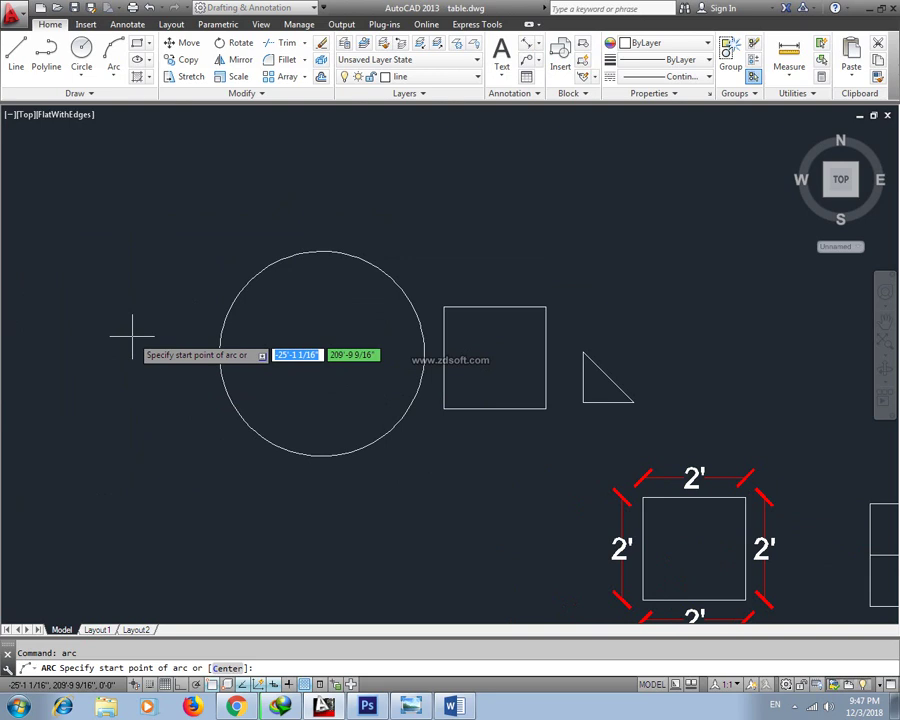
{"action": "left_click", "coordinate": [55, 363]}
{"action": "left_click", "coordinate": [88, 326]}
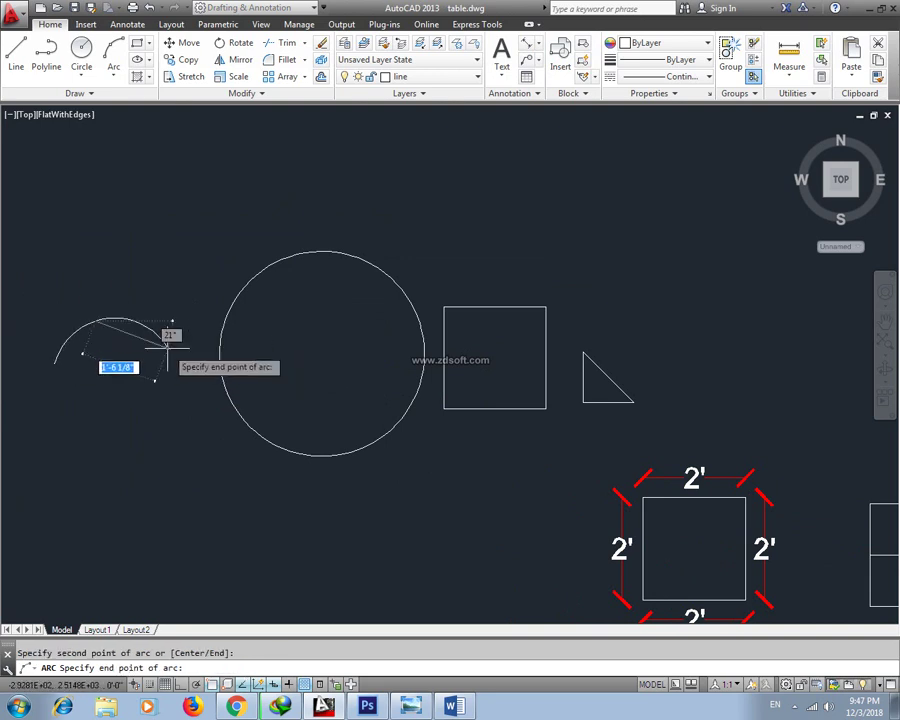
{"action": "key", "text": "Escape"}
{"action": "left_click", "coordinate": [538, 44]}
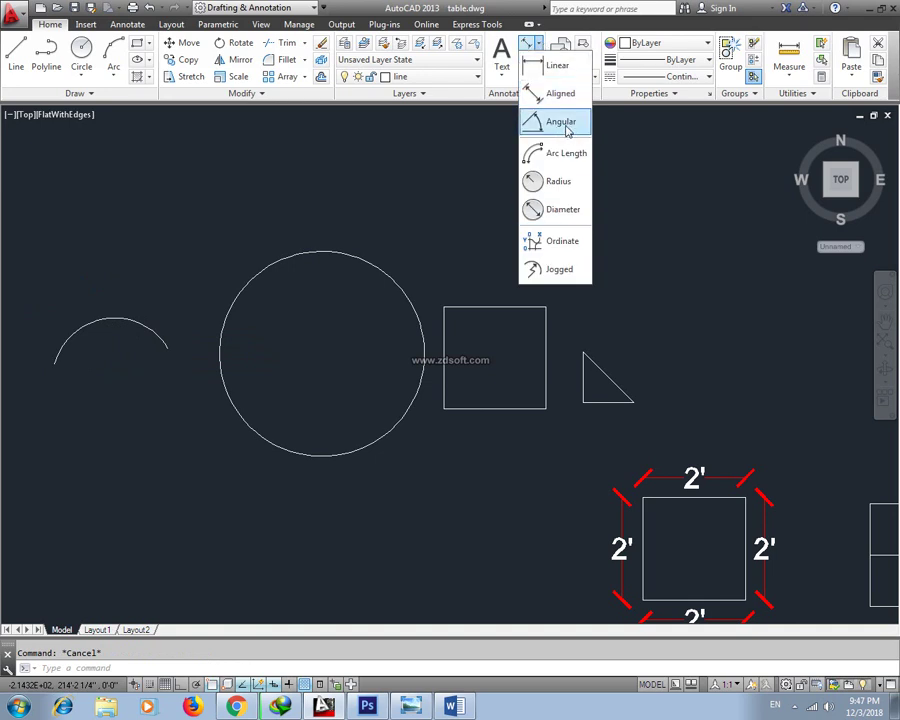
{"action": "left_click", "coordinate": [567, 122]}
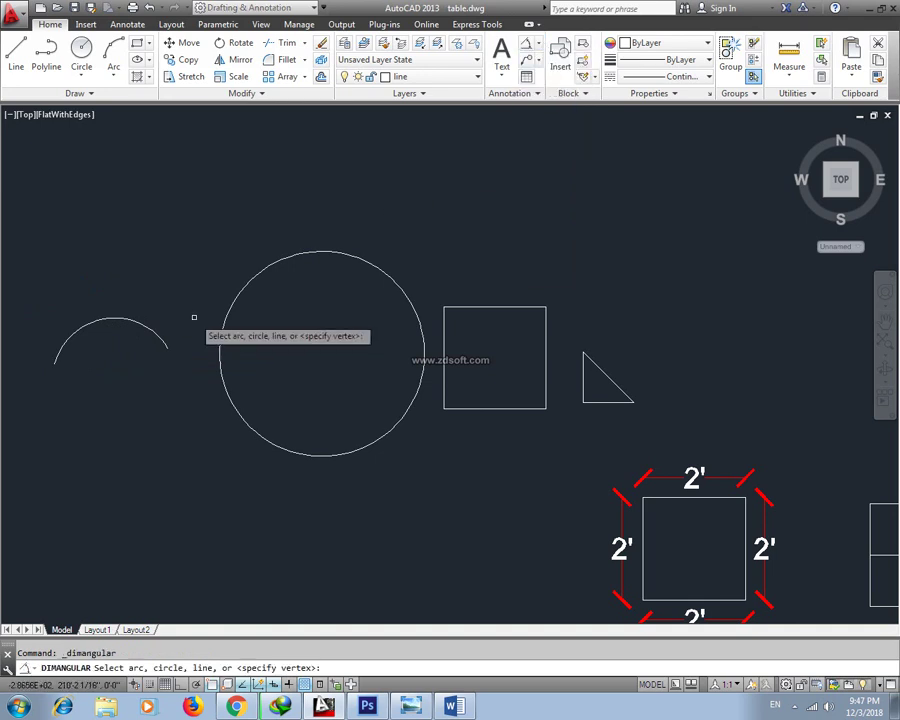
{"action": "left_click", "coordinate": [128, 322]}
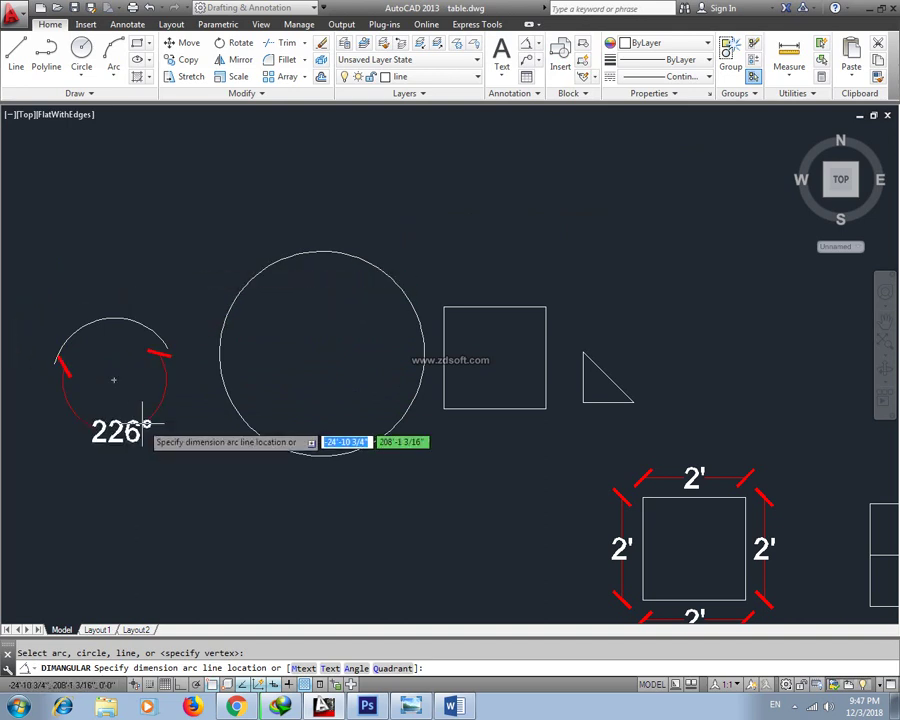
{"action": "key", "text": "Escape"}
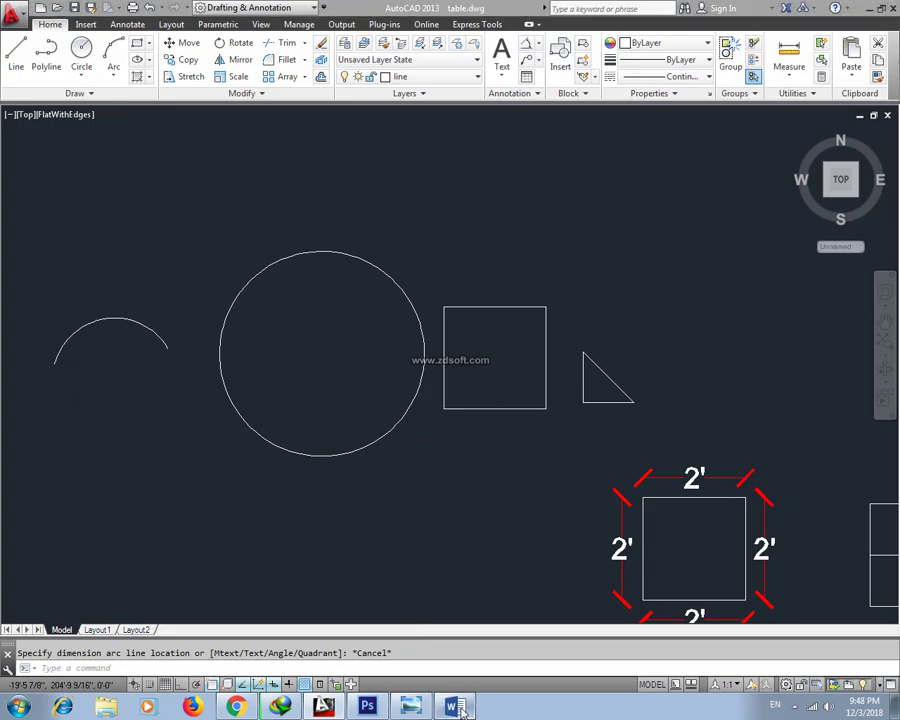
{"action": "left_click", "coordinate": [452, 706]}
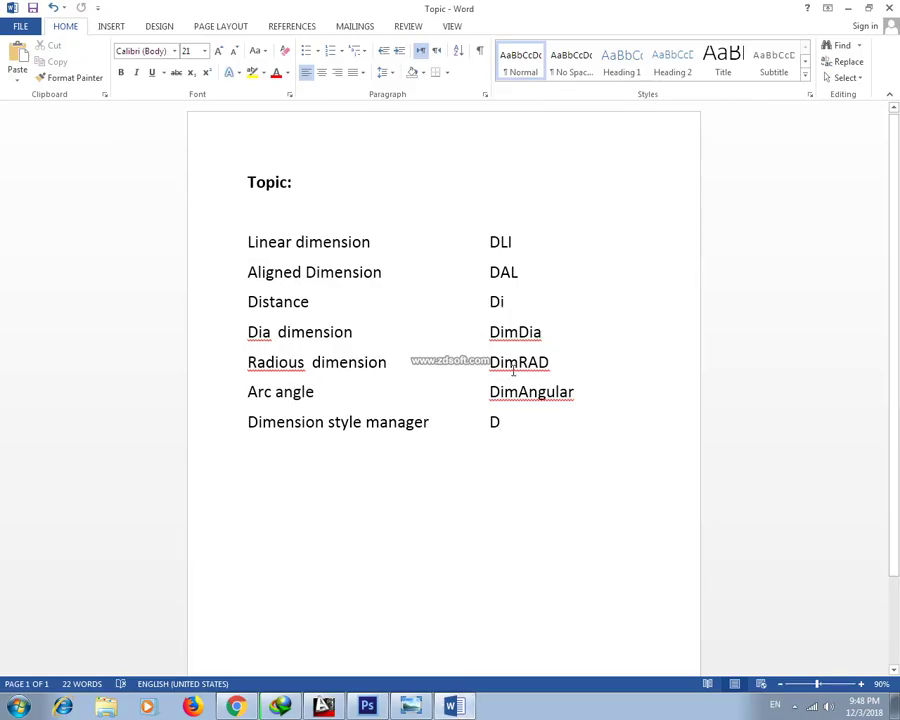
{"action": "left_click", "coordinate": [455, 704]}
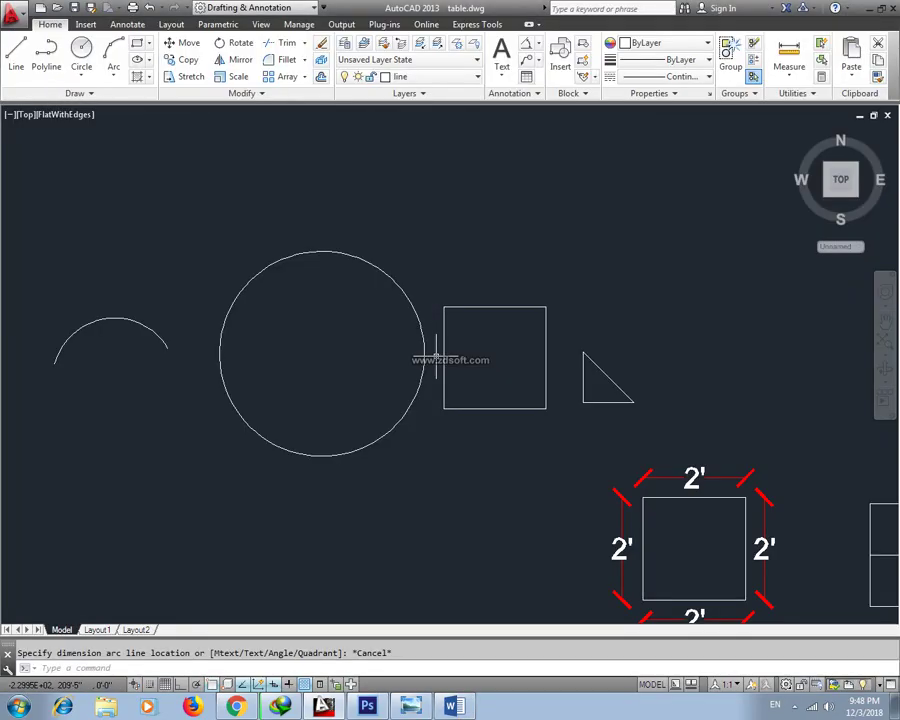
Step: Add a 134° angular dimension to the small arc with DIMANGULAR
{"action": "type", "text": "dimang"}
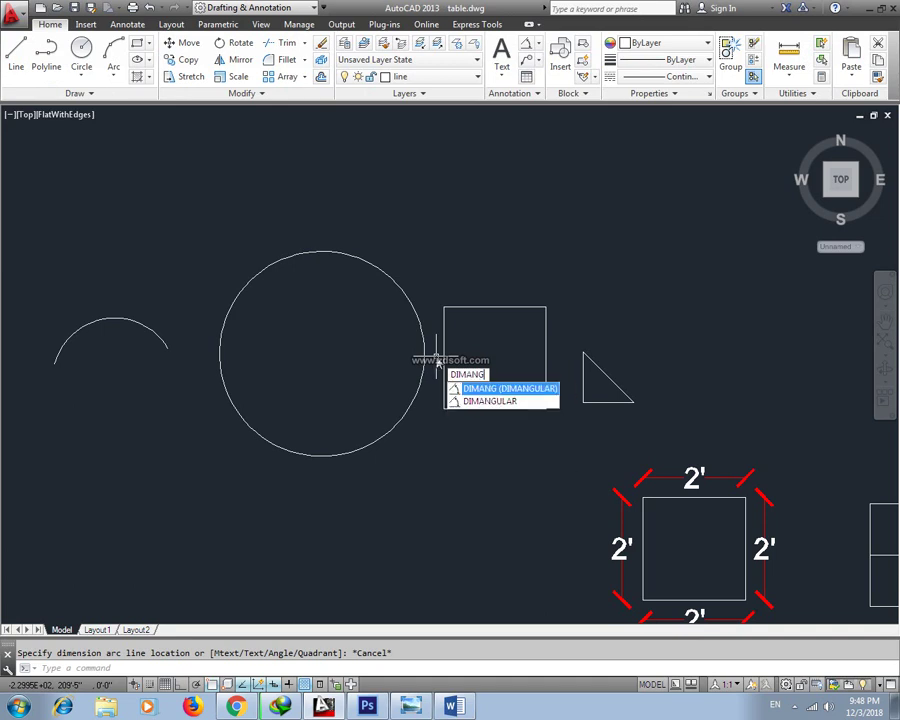
{"action": "type", "text": "ula"}
{"action": "key", "text": "Return"}
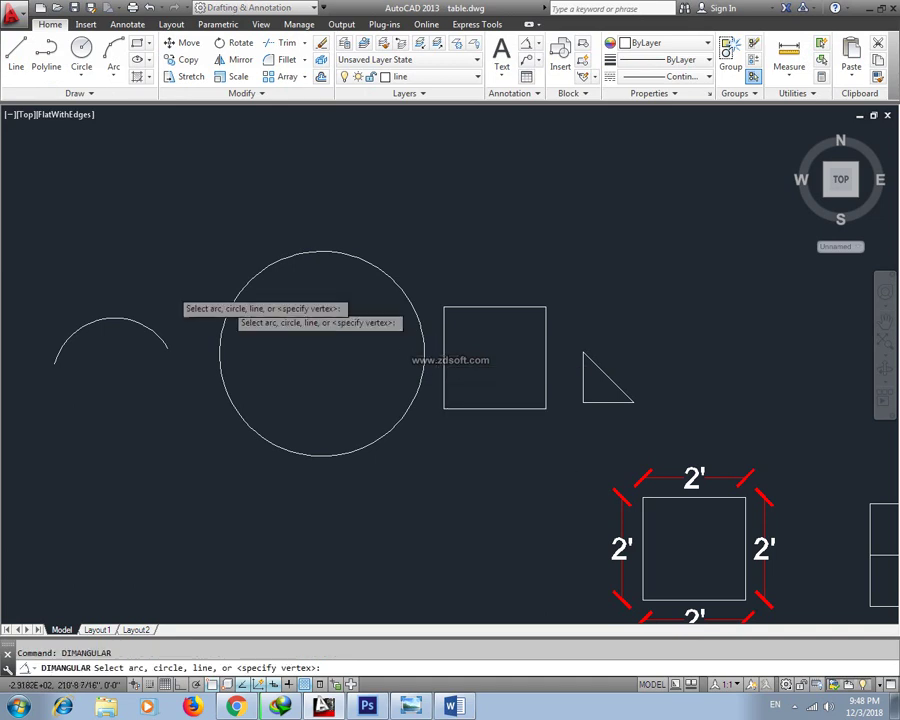
{"action": "left_click", "coordinate": [103, 321]}
{"action": "left_click", "coordinate": [118, 255]}
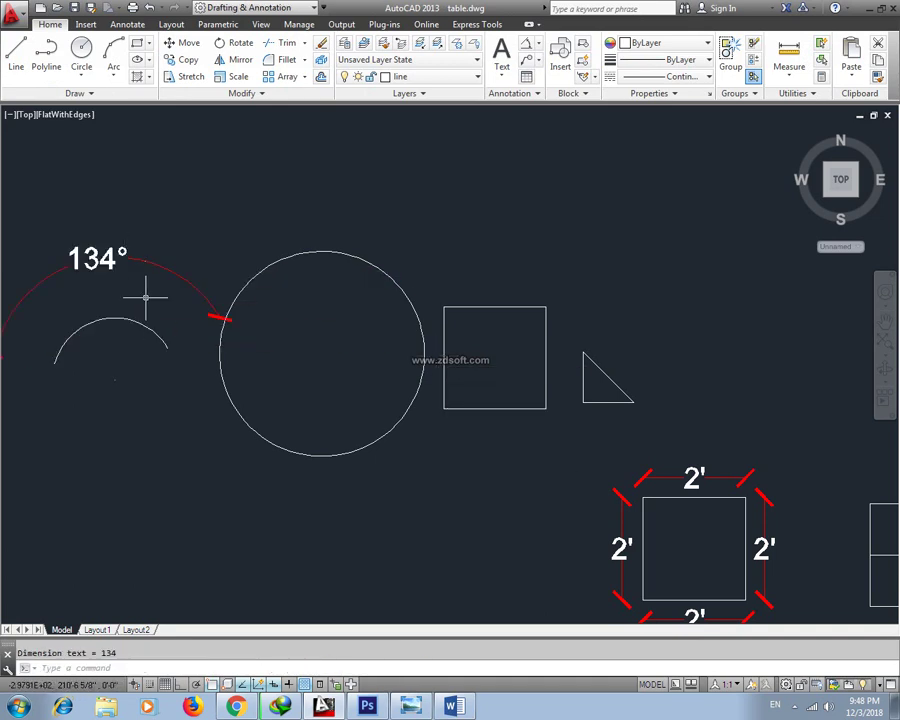
Step: Abandon an angular dimension on the circle, then erase the arc with its 134° dimension
{"action": "middle_click_drag", "start_coordinate": [227, 313], "coordinate": [320, 296]}
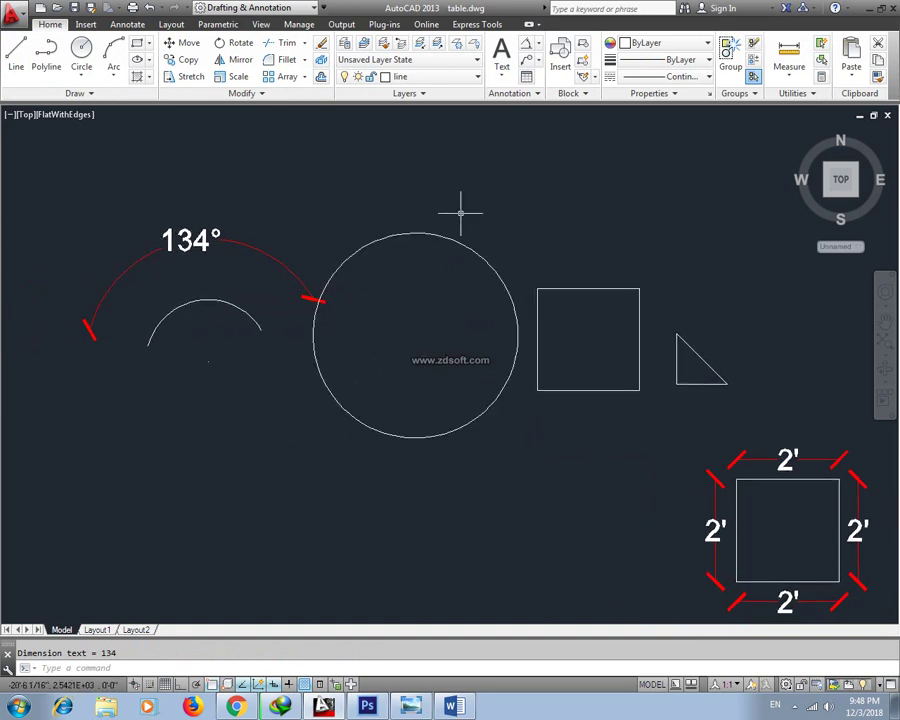
{"action": "left_click", "coordinate": [540, 46]}
{"action": "left_click", "coordinate": [556, 121]}
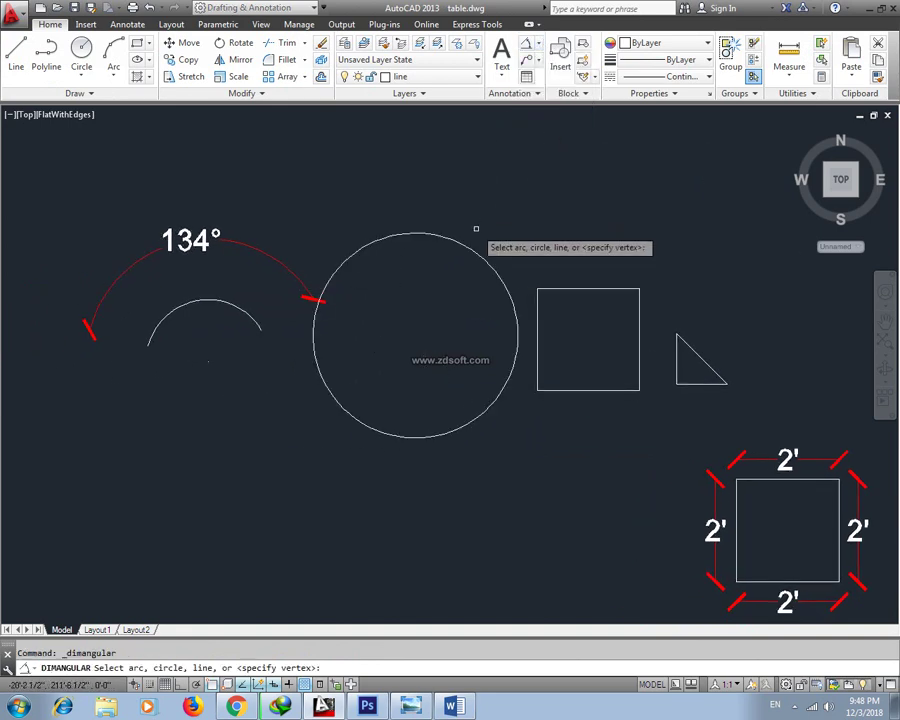
{"action": "left_click", "coordinate": [446, 241]}
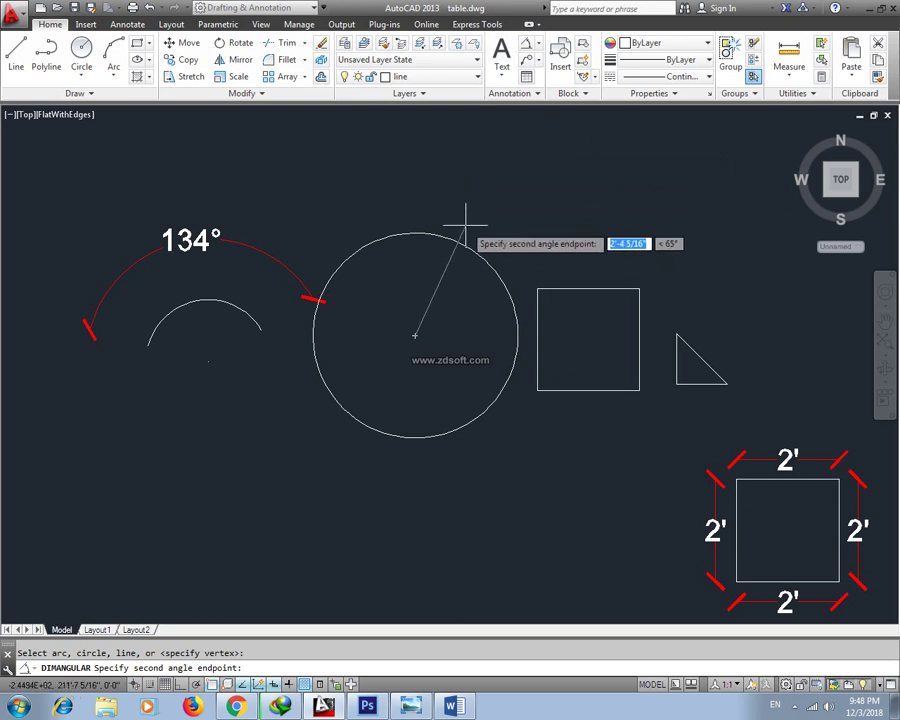
{"action": "key", "text": "Escape"}
{"action": "left_click", "coordinate": [281, 208]}
{"action": "left_click", "coordinate": [142, 316]}
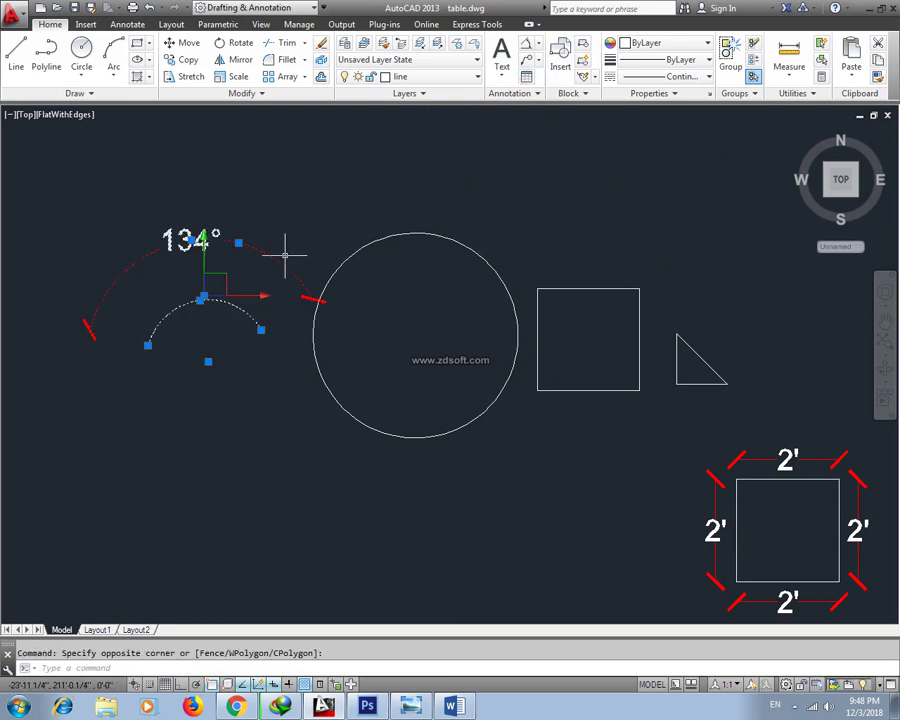
{"action": "key", "text": "Delete"}
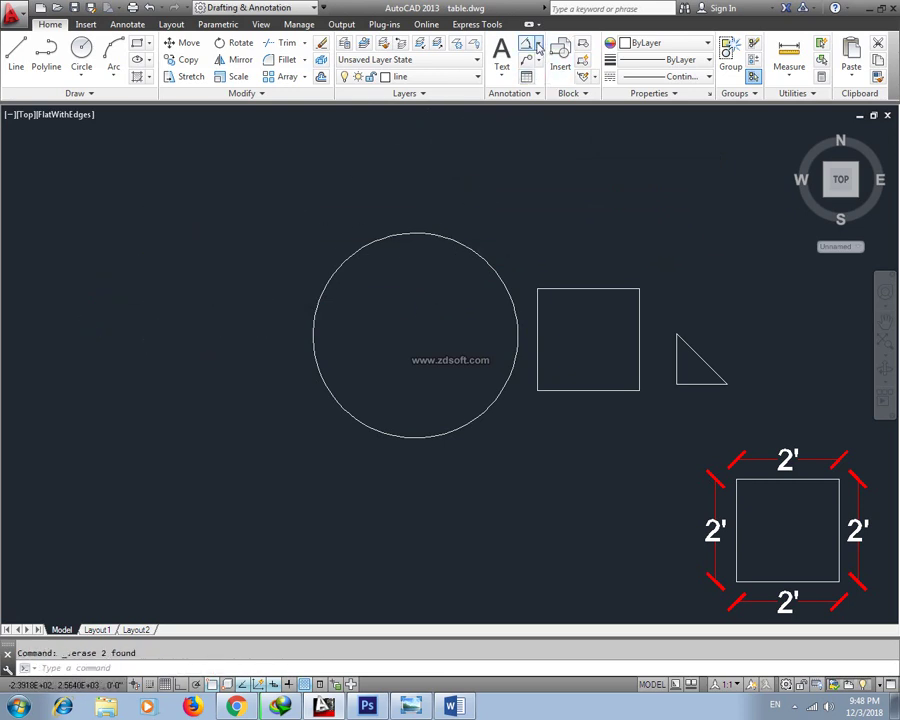
{"action": "left_click", "coordinate": [537, 43]}
{"action": "type", "text": "ARC"}
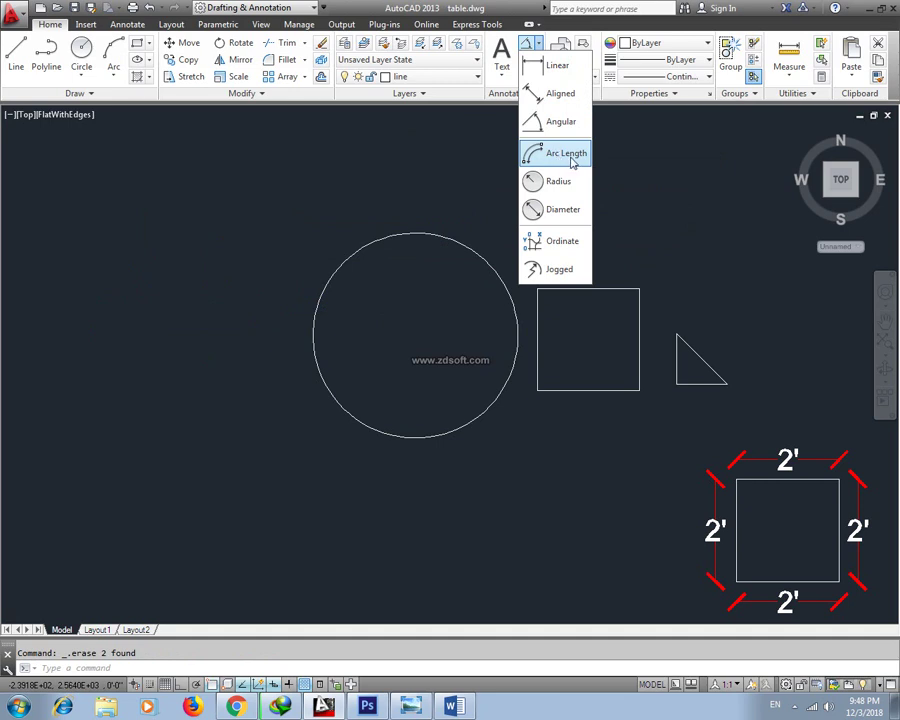
{"action": "key", "text": "Return"}
{"action": "left_click", "coordinate": [112, 331]}
{"action": "left_click", "coordinate": [176, 275]}
{"action": "left_click", "coordinate": [236, 343]}
{"action": "key", "text": "Escape"}
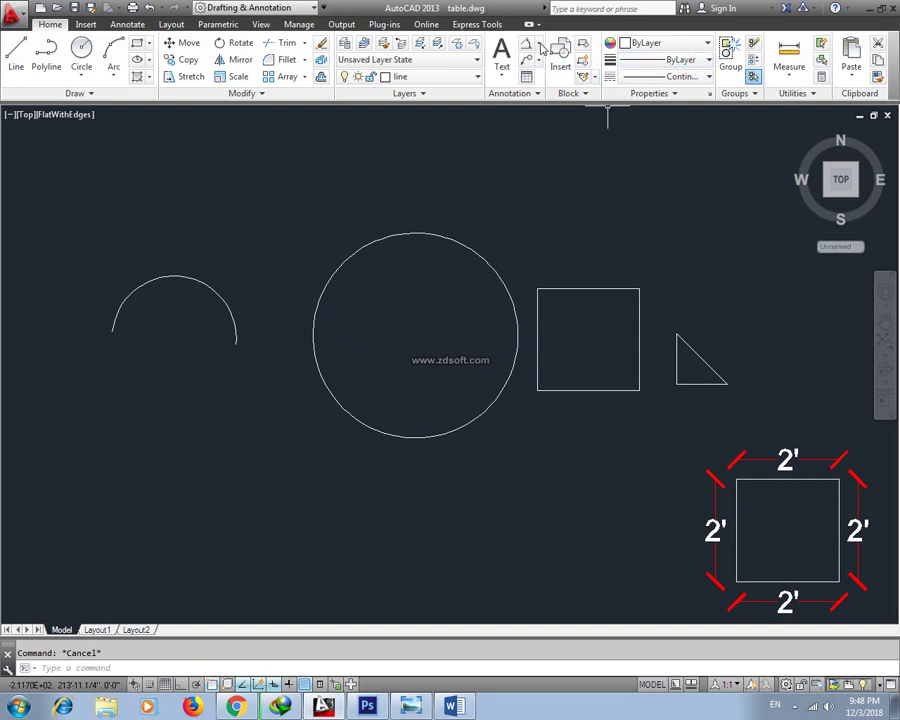
{"action": "left_click", "coordinate": [537, 44]}
{"action": "left_click", "coordinate": [566, 155]}
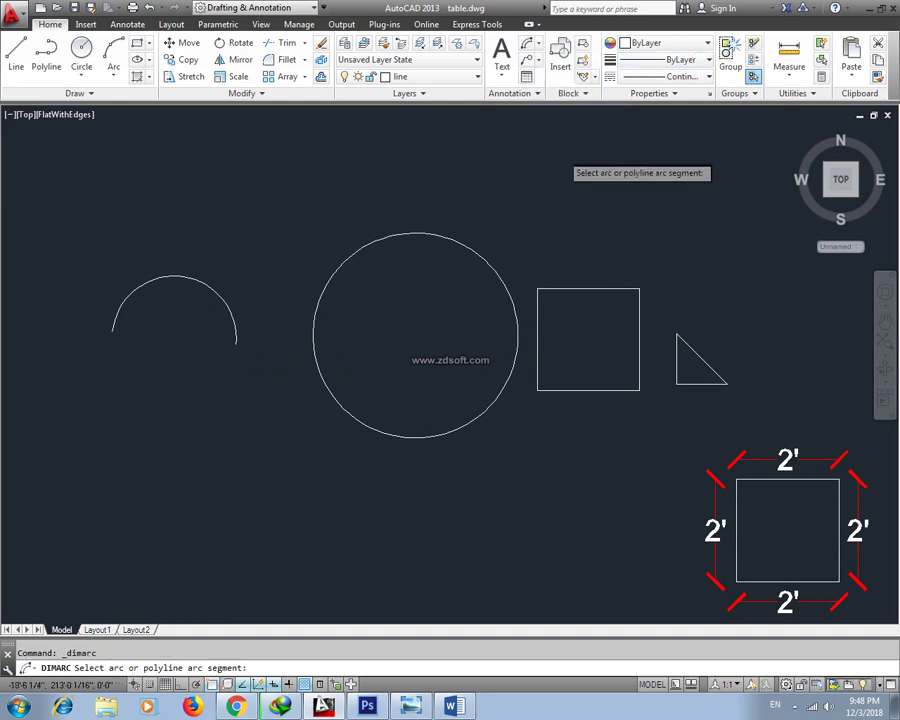
{"action": "left_click", "coordinate": [185, 277]}
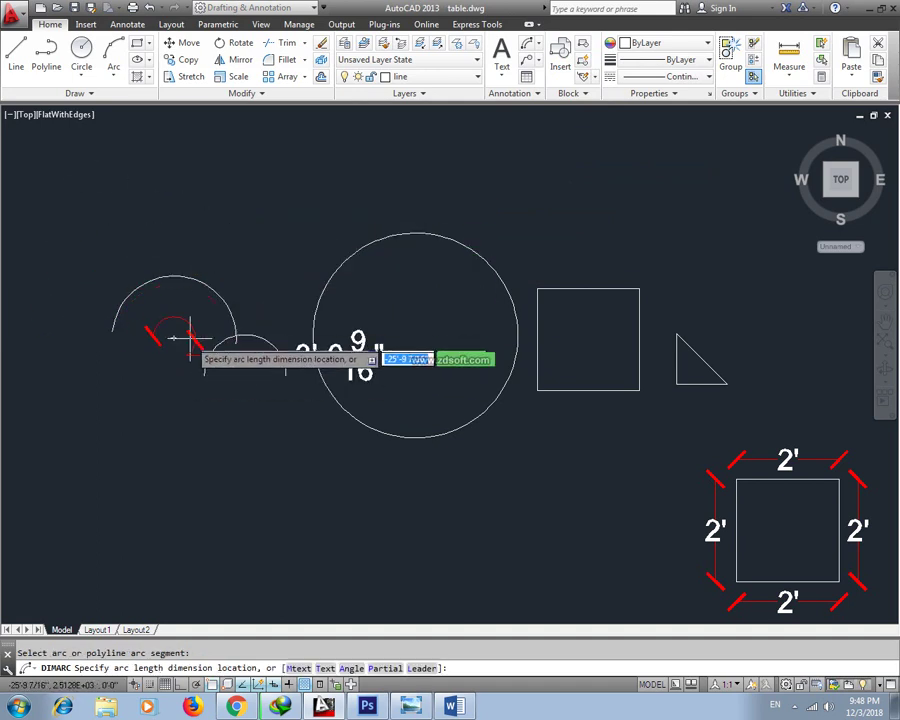
{"action": "left_click", "coordinate": [198, 246]}
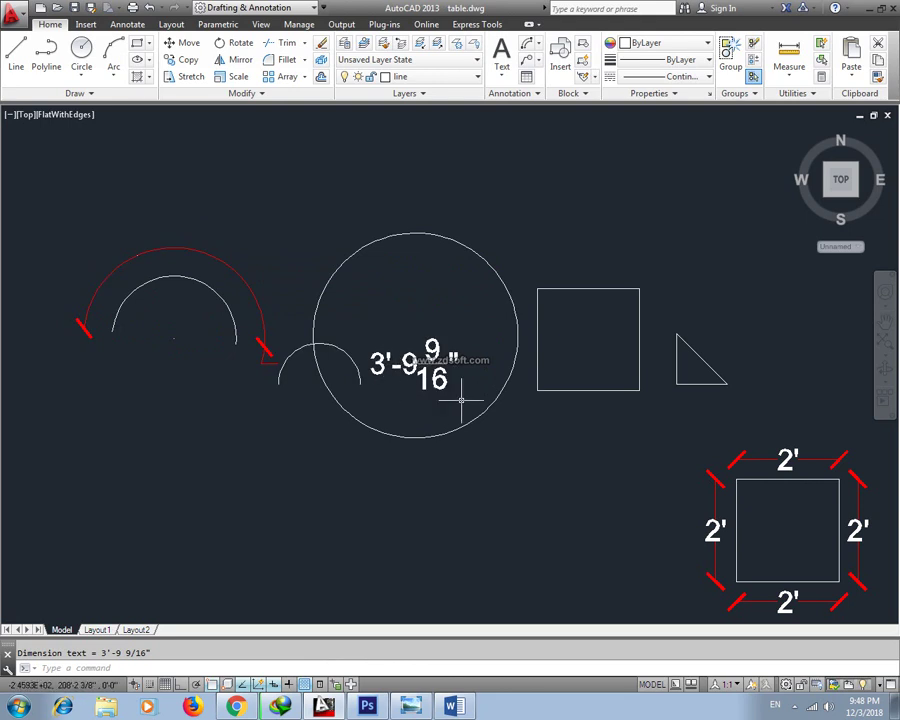
{"action": "key", "text": "Escape"}
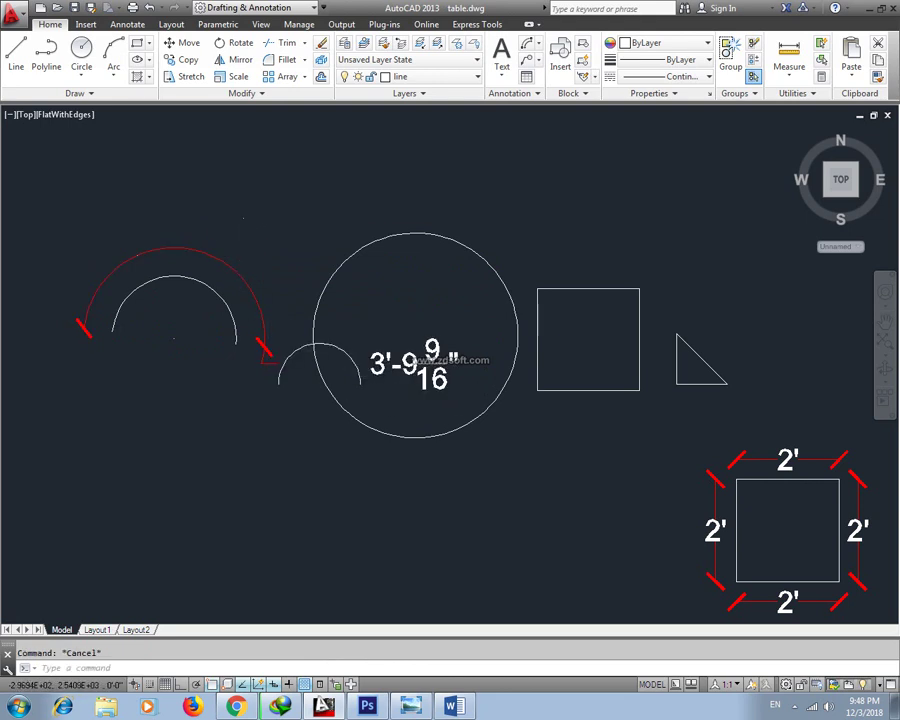
{"action": "left_click", "coordinate": [180, 270]}
{"action": "key", "text": "Delete"}
{"action": "left_click", "coordinate": [180, 275]}
{"action": "key", "text": "Delete"}
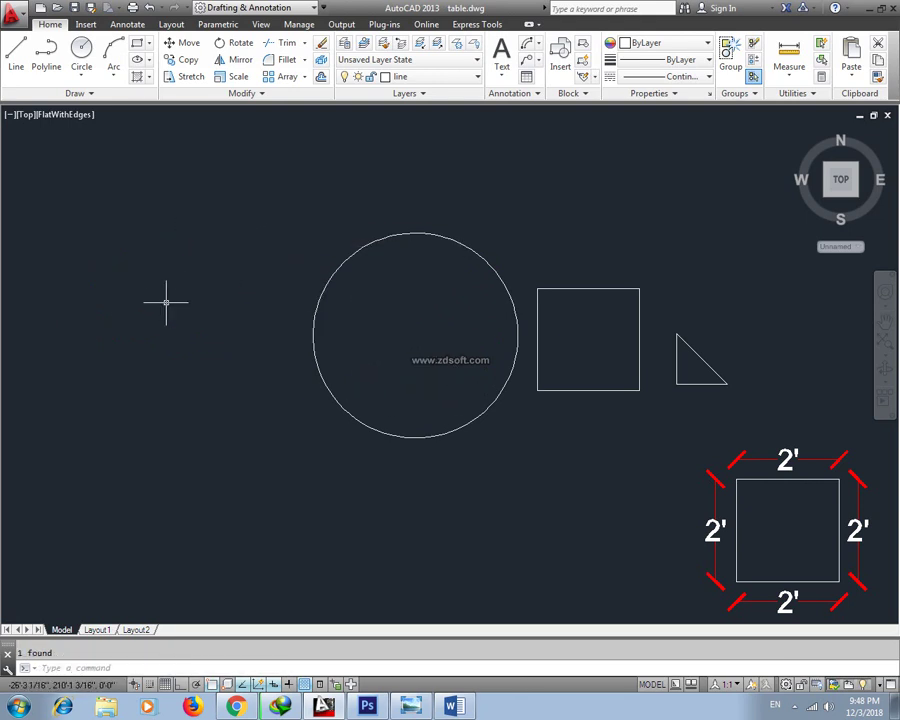
Step: Add an R2' radius dimension above the large circle
{"action": "left_click", "coordinate": [536, 44]}
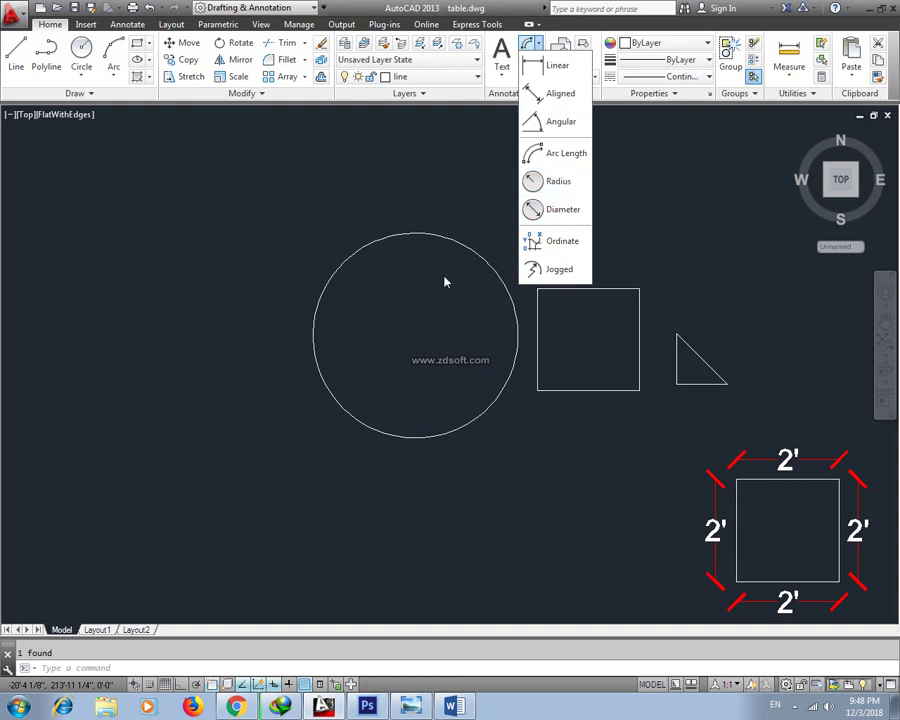
{"action": "left_click", "coordinate": [558, 183]}
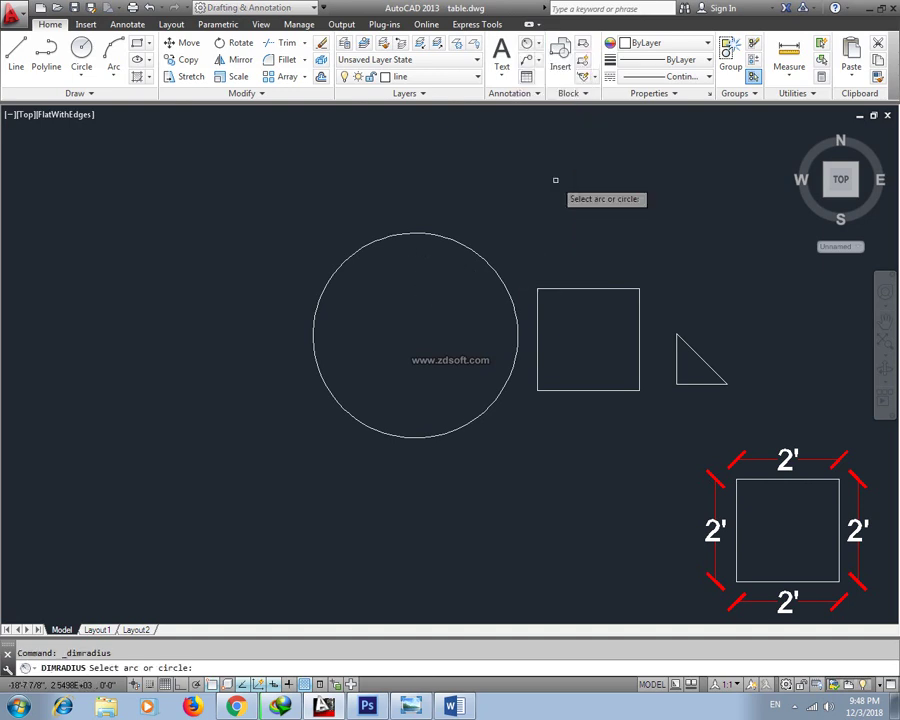
{"action": "left_click", "coordinate": [418, 234]}
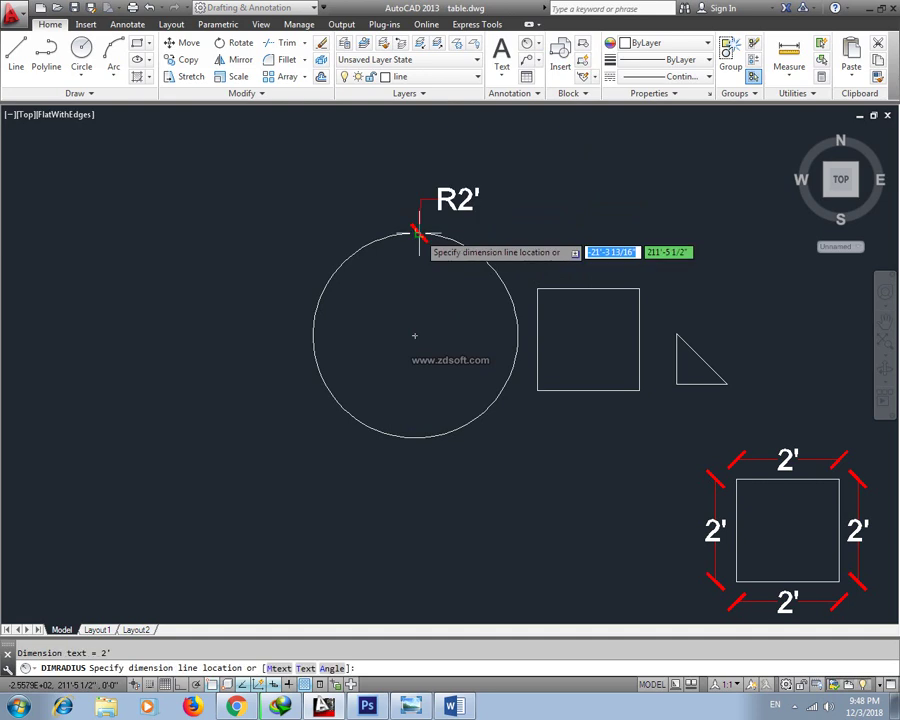
{"action": "left_click", "coordinate": [344, 200]}
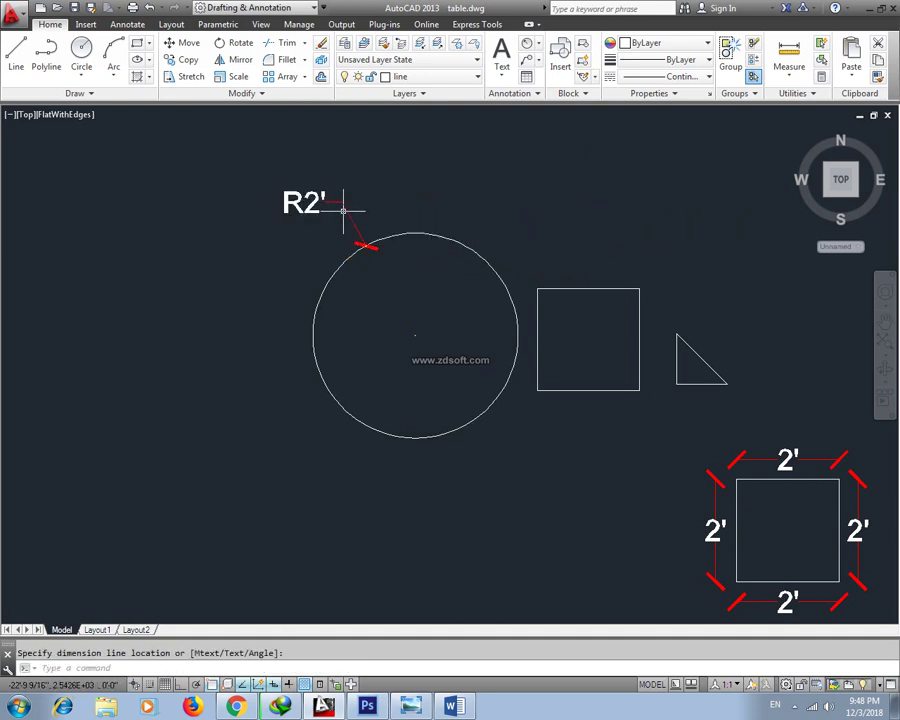
Step: Add a Ø4' diameter dimension above the circle and glance at the Word shortcut notes
{"action": "left_click", "coordinate": [539, 45]}
{"action": "left_click", "coordinate": [563, 213]}
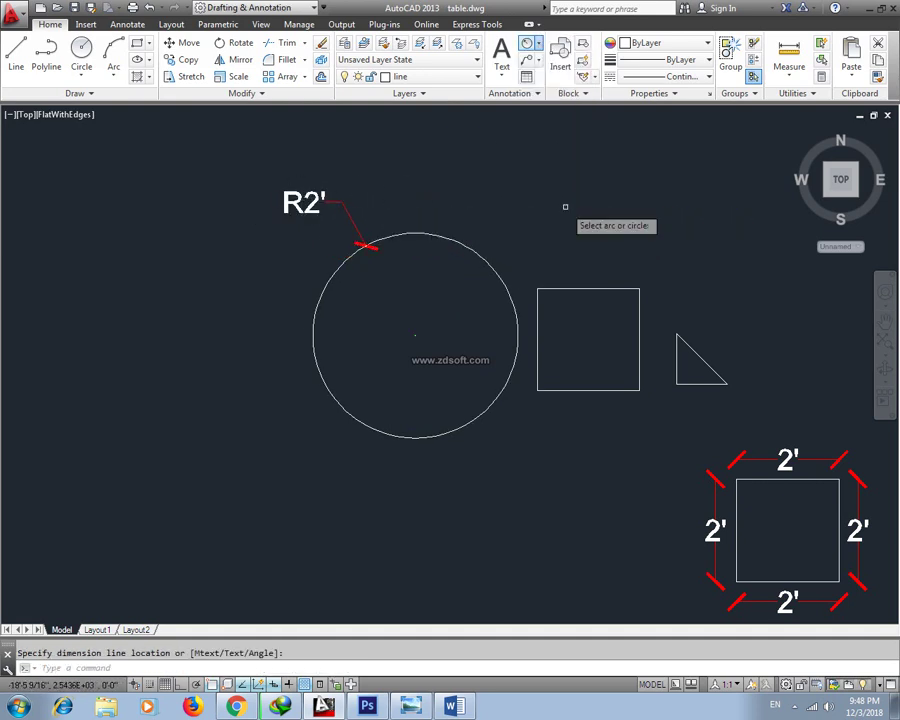
{"action": "left_click", "coordinate": [464, 246]}
{"action": "left_click", "coordinate": [487, 205]}
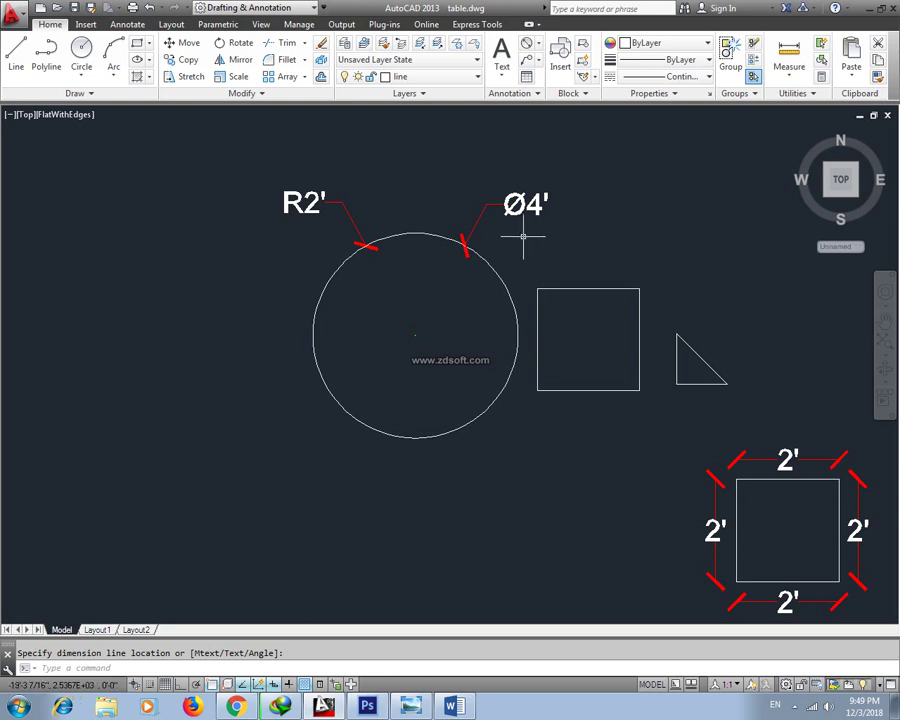
{"action": "middle_click_drag", "start_coordinate": [523, 237], "coordinate": [457, 232]}
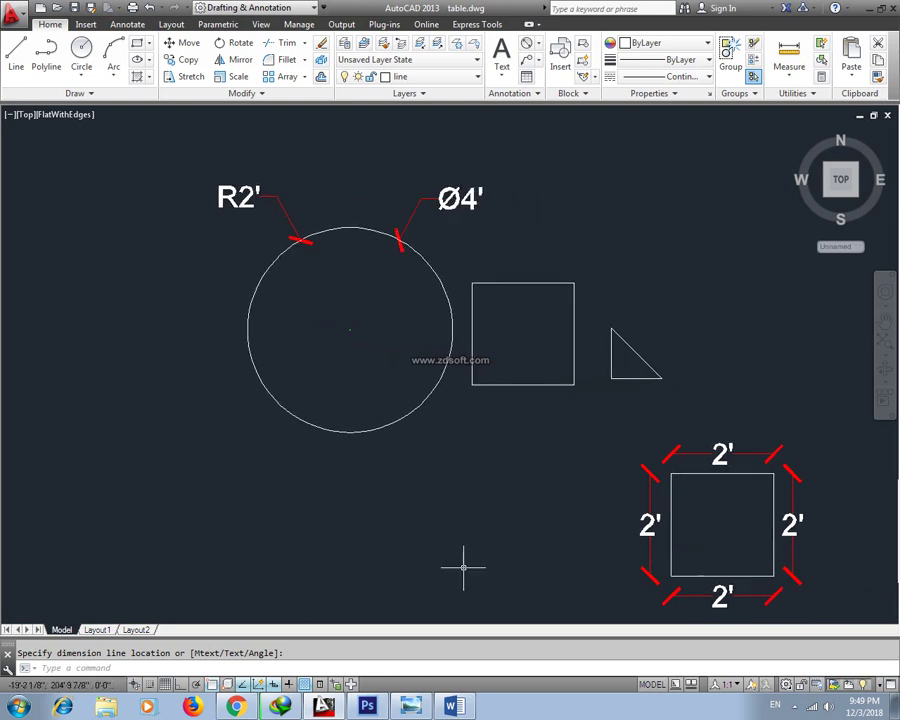
{"action": "key", "text": "alt+Tab"}
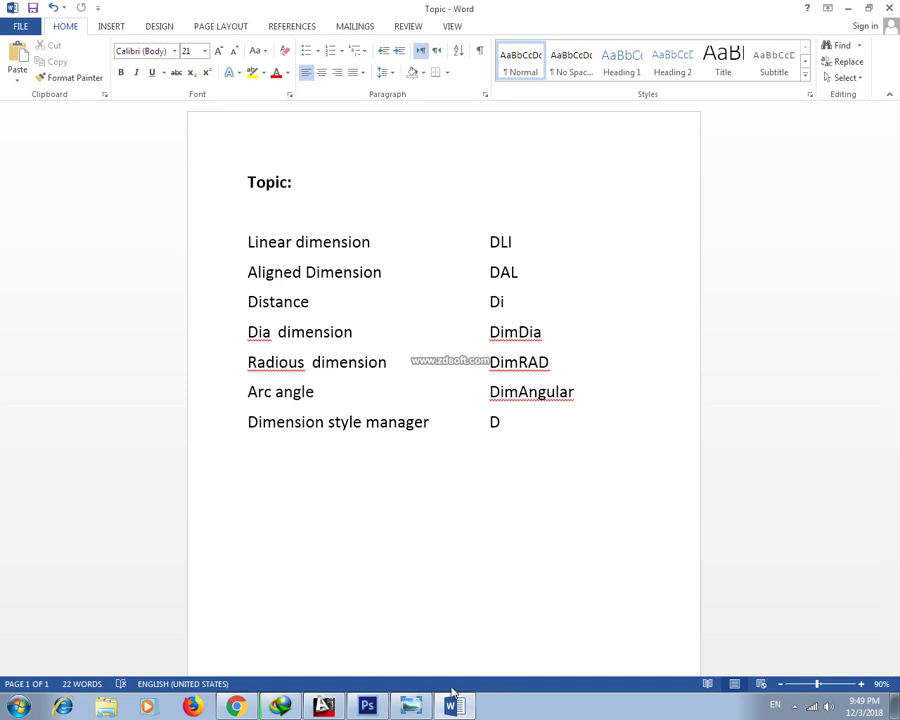
{"action": "key", "text": "alt+Tab"}
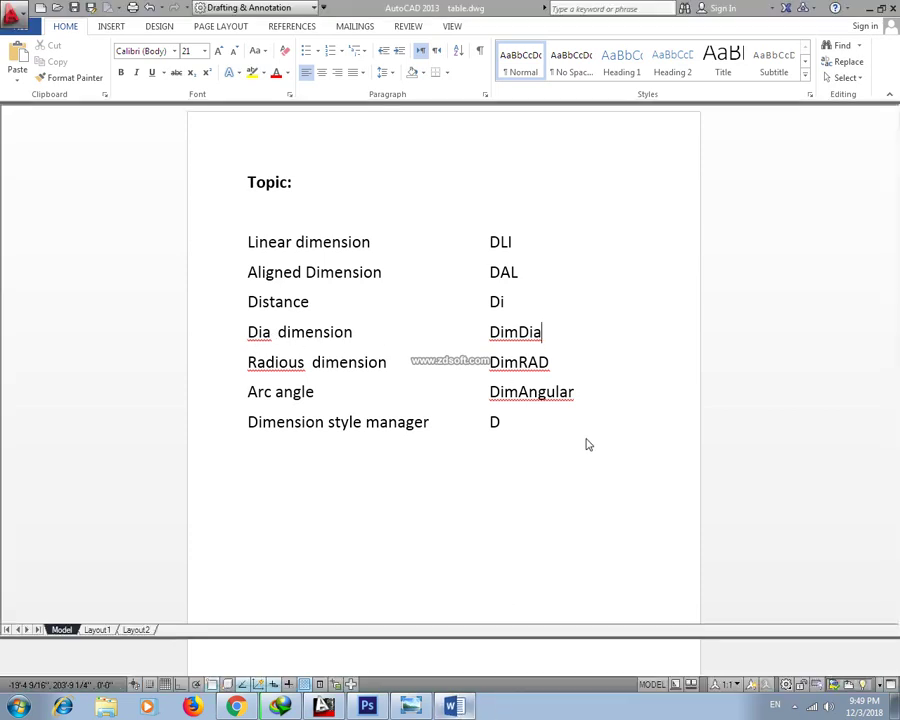
Step: Use DIMDIA to place a Ø4' diameter at the circle's lower left, then an R2' radius at lower right
{"action": "type", "text": "dimdi"}
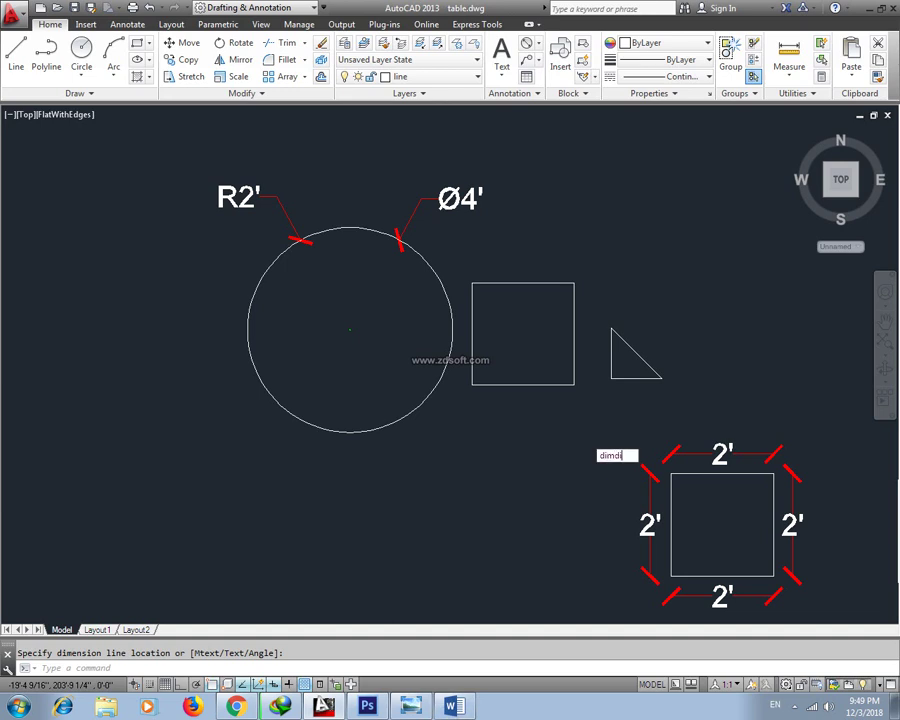
{"action": "type", "text": "a"}
{"action": "key", "text": "Return"}
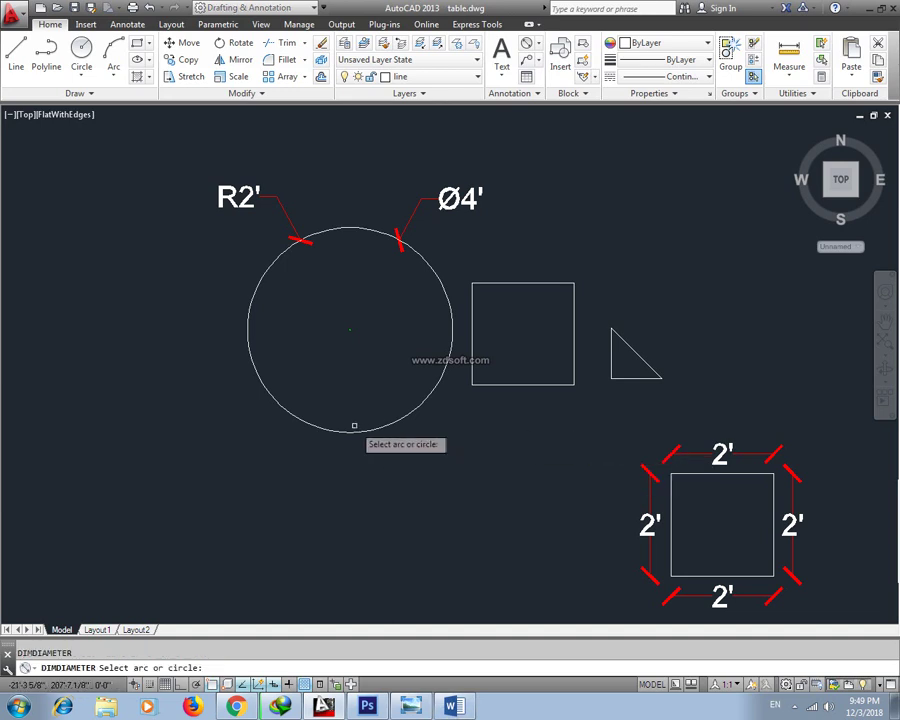
{"action": "left_click", "coordinate": [350, 427]}
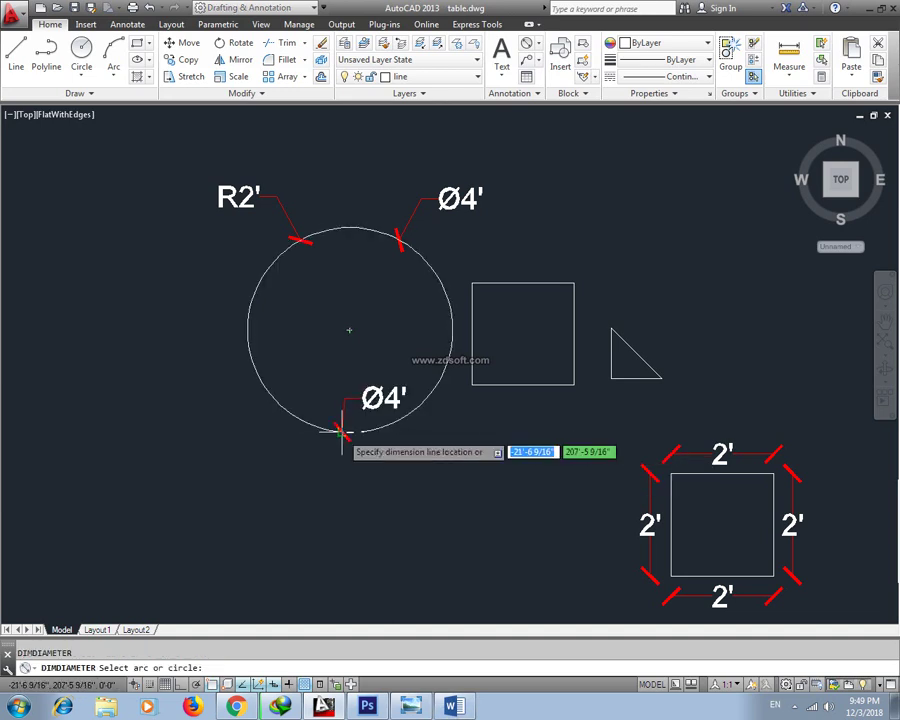
{"action": "left_click", "coordinate": [280, 513]}
{"action": "type", "text": "DIMRAD"}
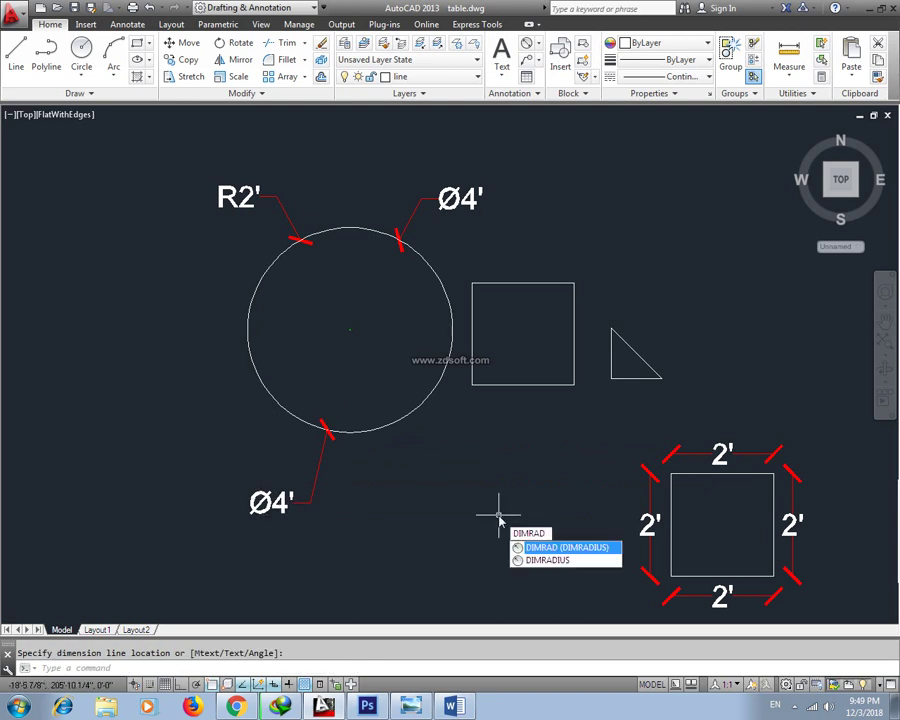
{"action": "key", "text": "Return"}
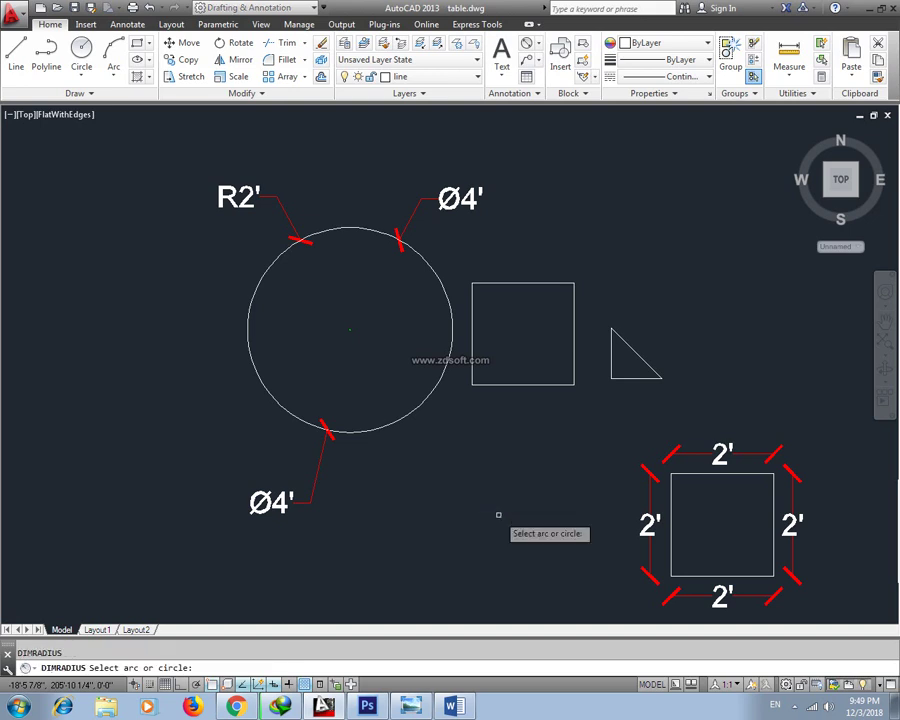
{"action": "left_click", "coordinate": [402, 414]}
{"action": "left_click", "coordinate": [468, 478]}
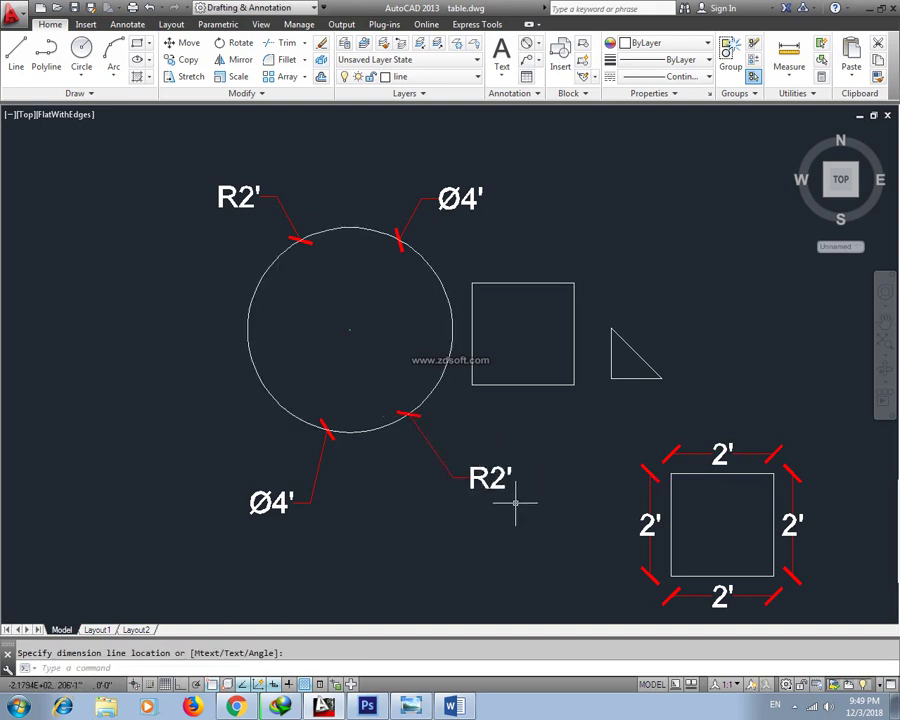
{"action": "key", "text": "Escape"}
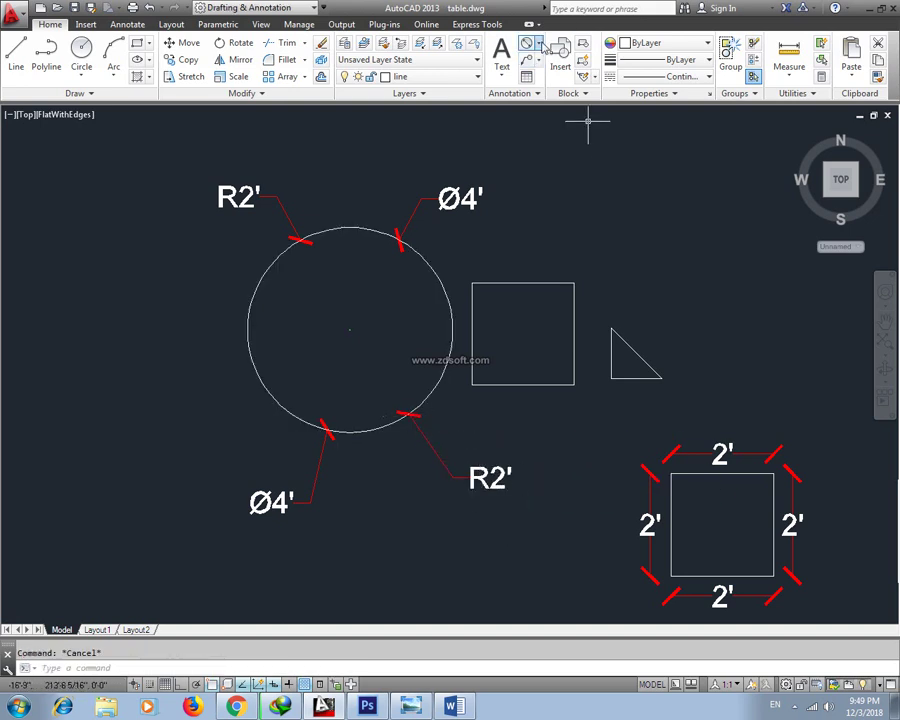
{"action": "left_click", "coordinate": [539, 44]}
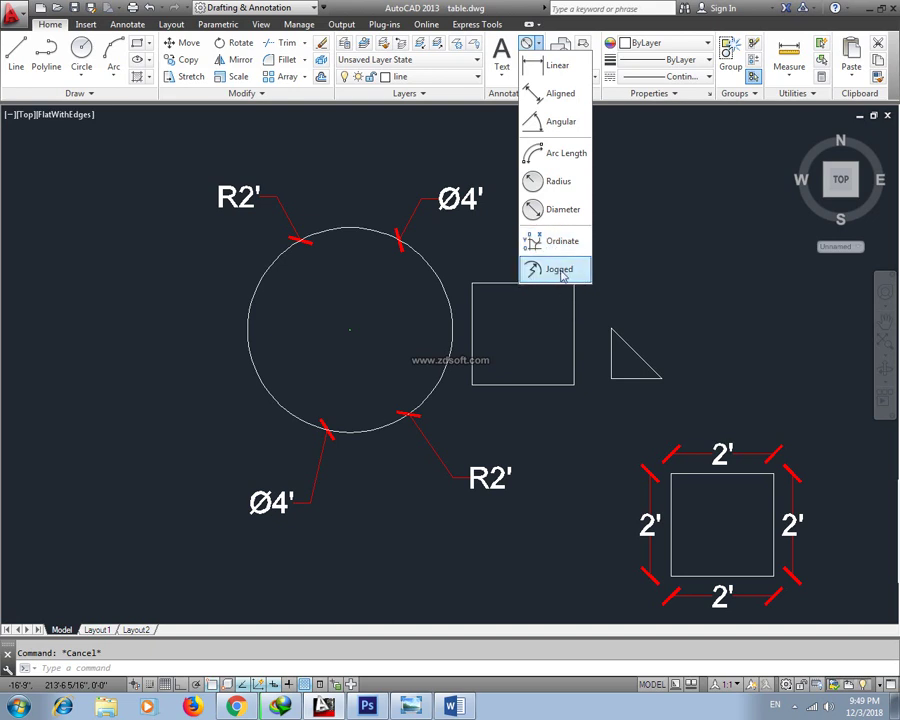
{"action": "left_click", "coordinate": [187, 280]}
{"action": "middle_click_drag", "start_coordinate": [187, 280], "coordinate": [243, 271]}
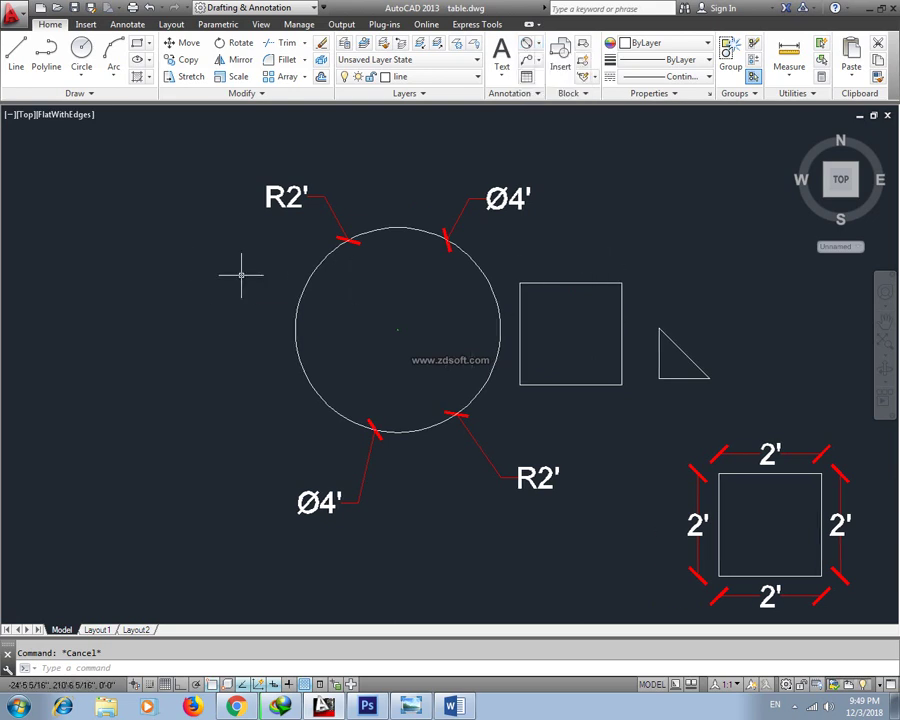
{"action": "type", "text": "arc"}
{"action": "key", "text": "Return"}
{"action": "left_click", "coordinate": [15, 290]}
{"action": "left_click", "coordinate": [60, 197]}
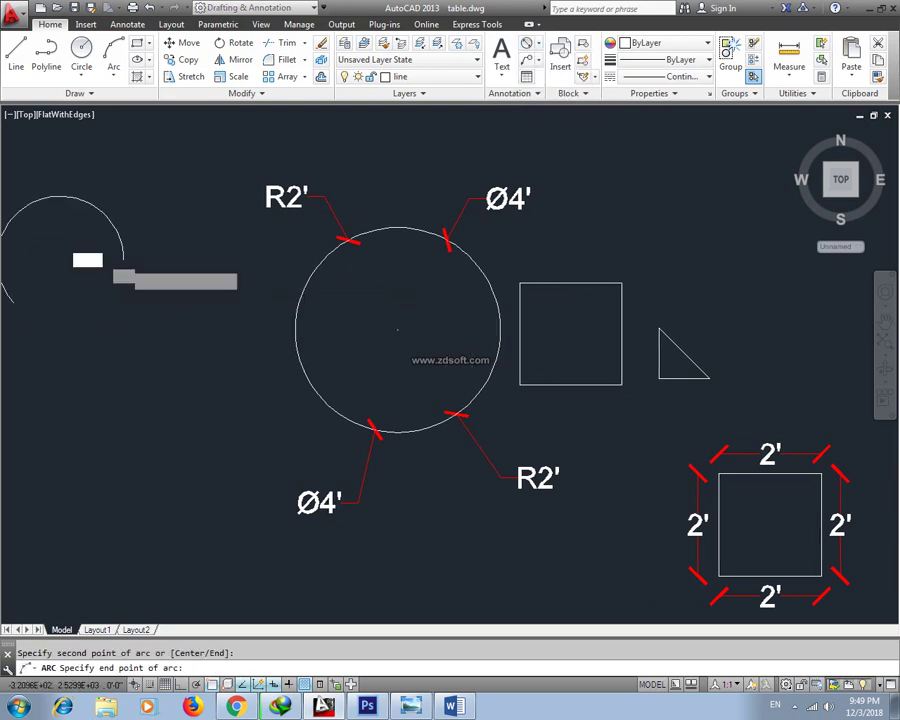
{"action": "left_click", "coordinate": [190, 350]}
{"action": "middle_click_drag", "start_coordinate": [128, 305], "coordinate": [205, 259]}
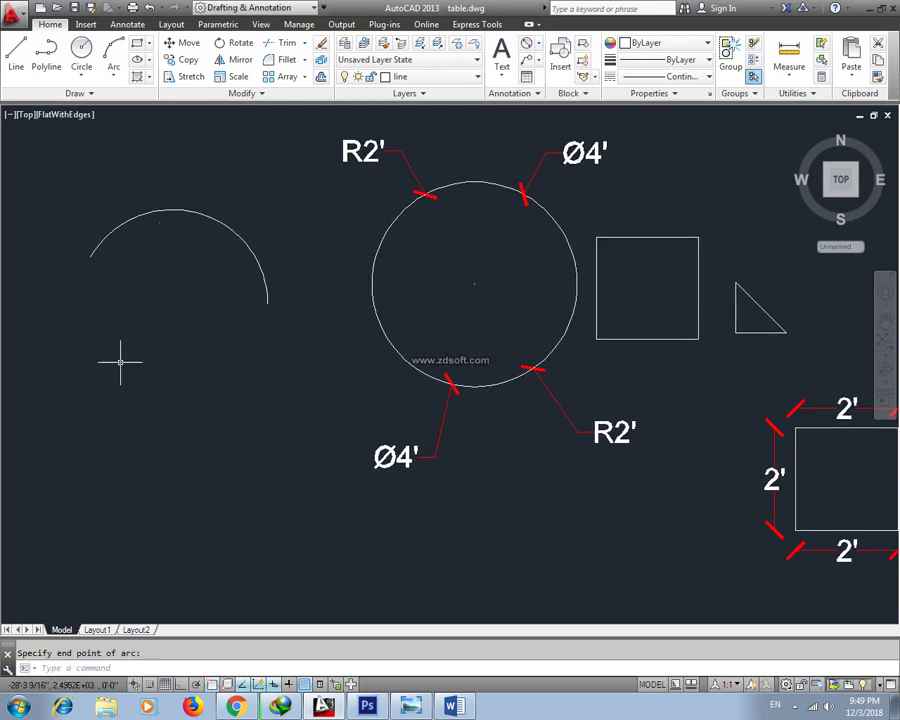
{"action": "left_click", "coordinate": [538, 61]}
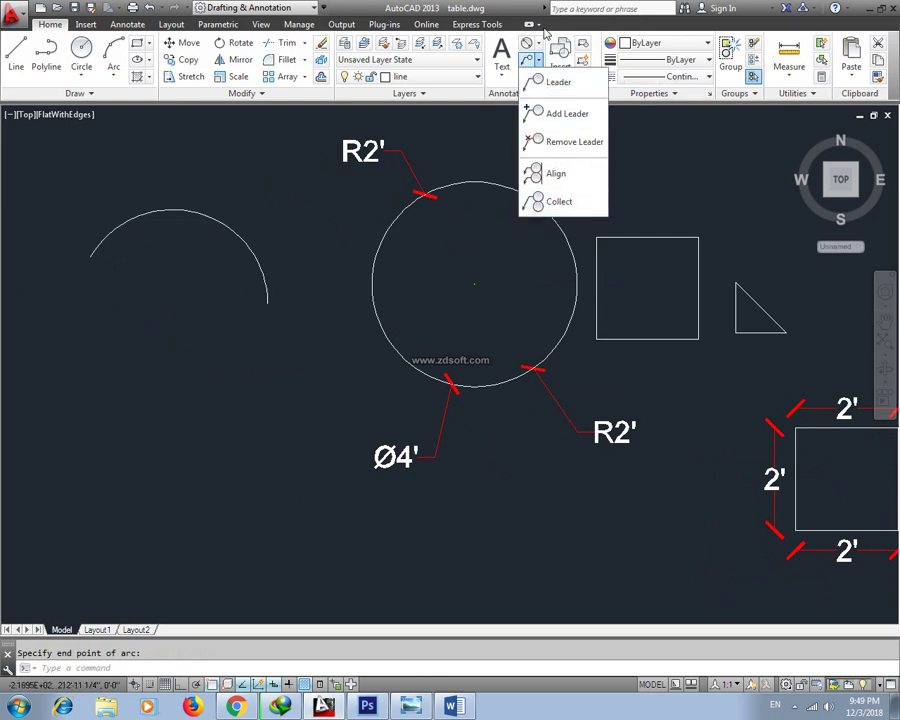
{"action": "left_click", "coordinate": [538, 43]}
{"action": "left_click", "coordinate": [552, 268]}
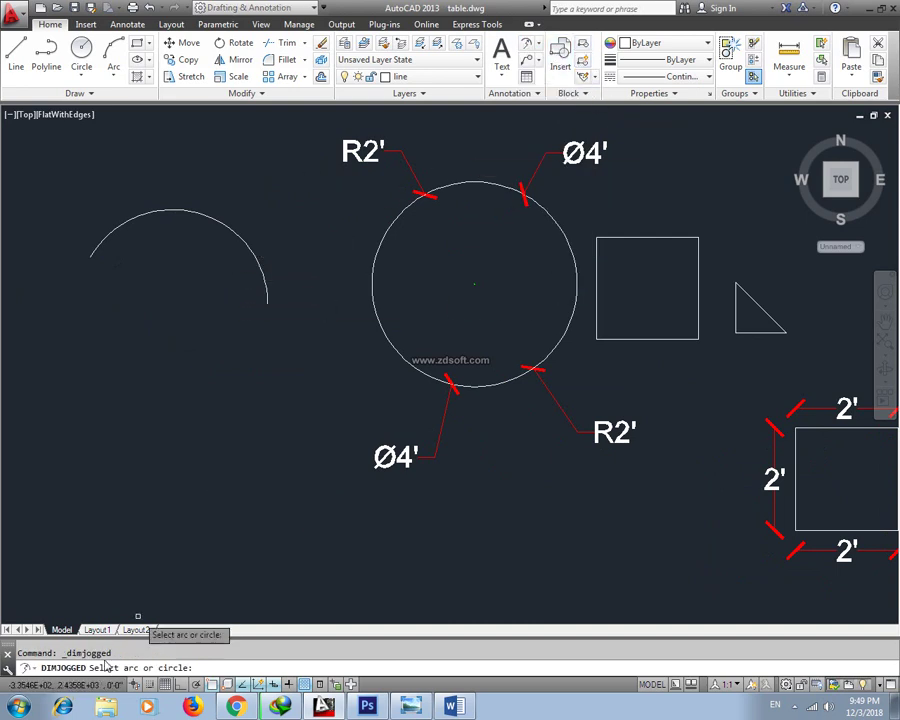
{"action": "left_click", "coordinate": [156, 209]}
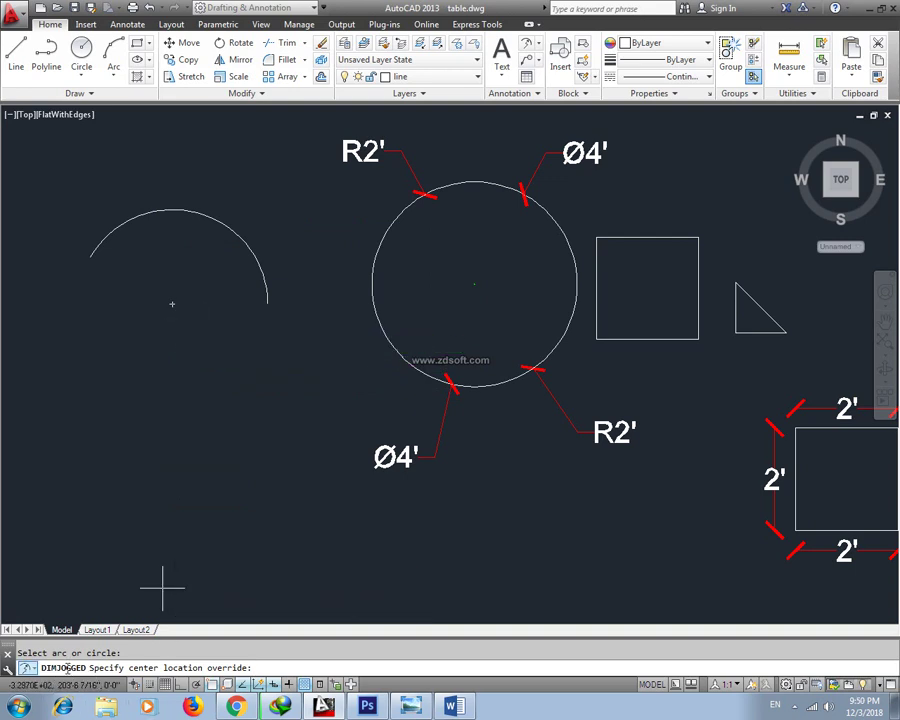
{"action": "left_click", "coordinate": [175, 299]}
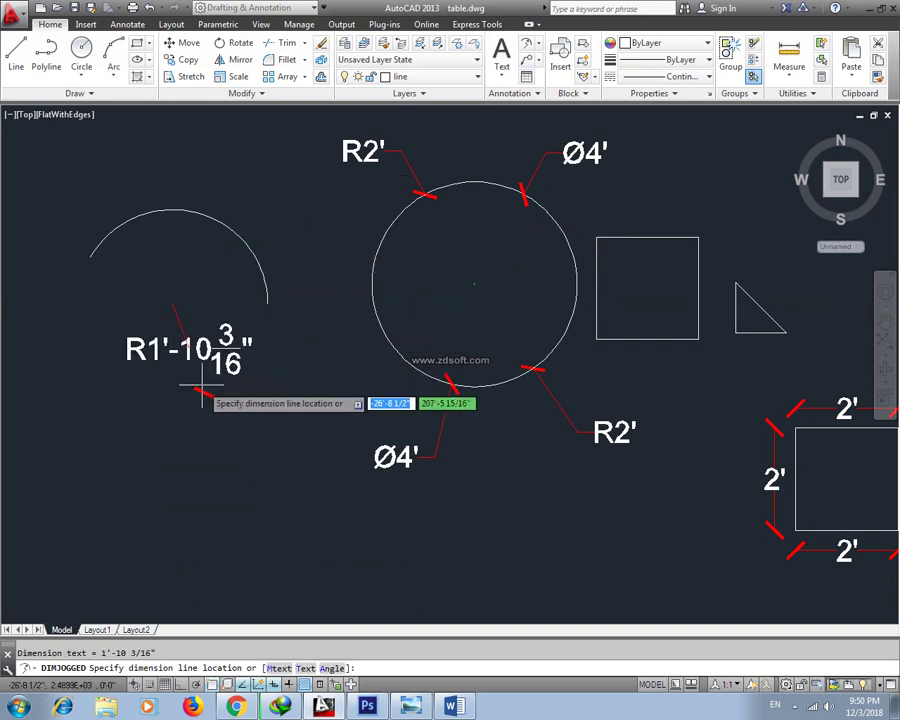
{"action": "key", "text": "Escape"}
{"action": "middle_click_drag", "start_coordinate": [308, 326], "coordinate": [321, 329]}
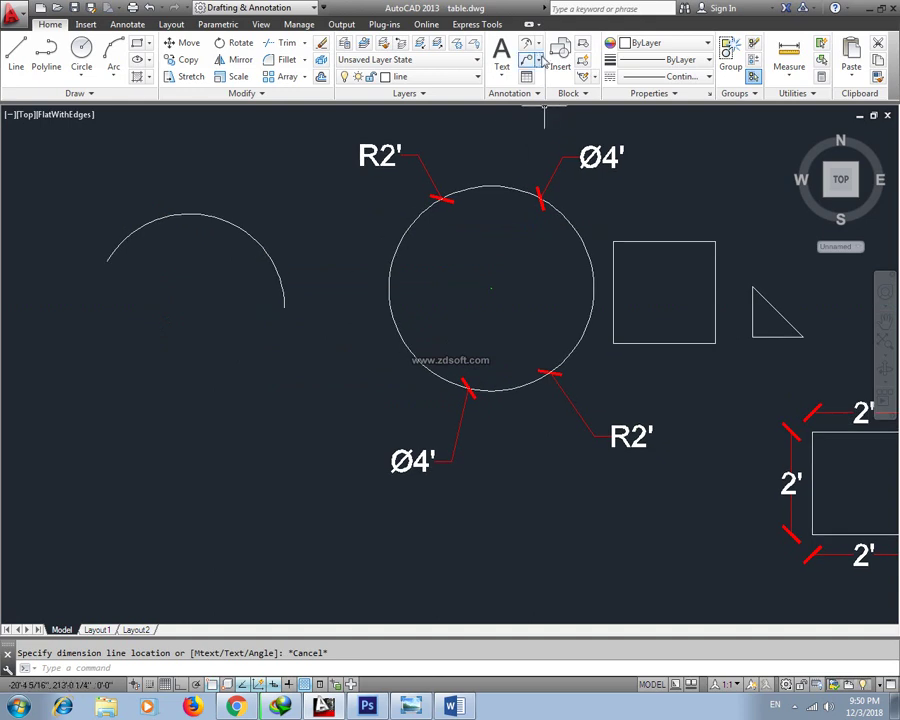
{"action": "left_click", "coordinate": [538, 43]}
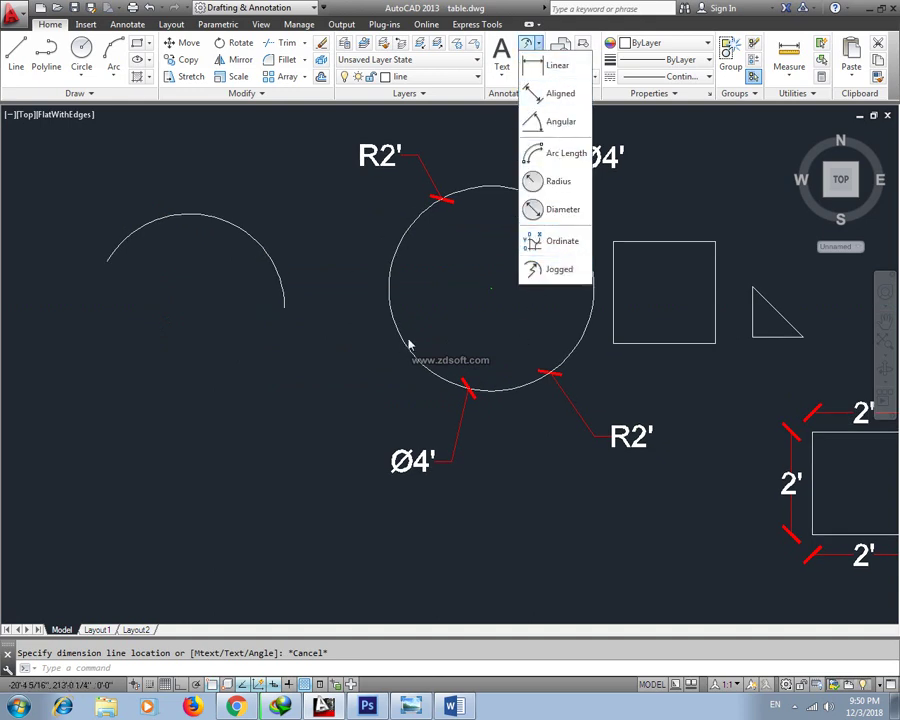
{"action": "middle_click_drag", "start_coordinate": [392, 463], "coordinate": [309, 488]}
{"action": "left_click_drag", "start_coordinate": [215, 225], "coordinate": [60, 390]}
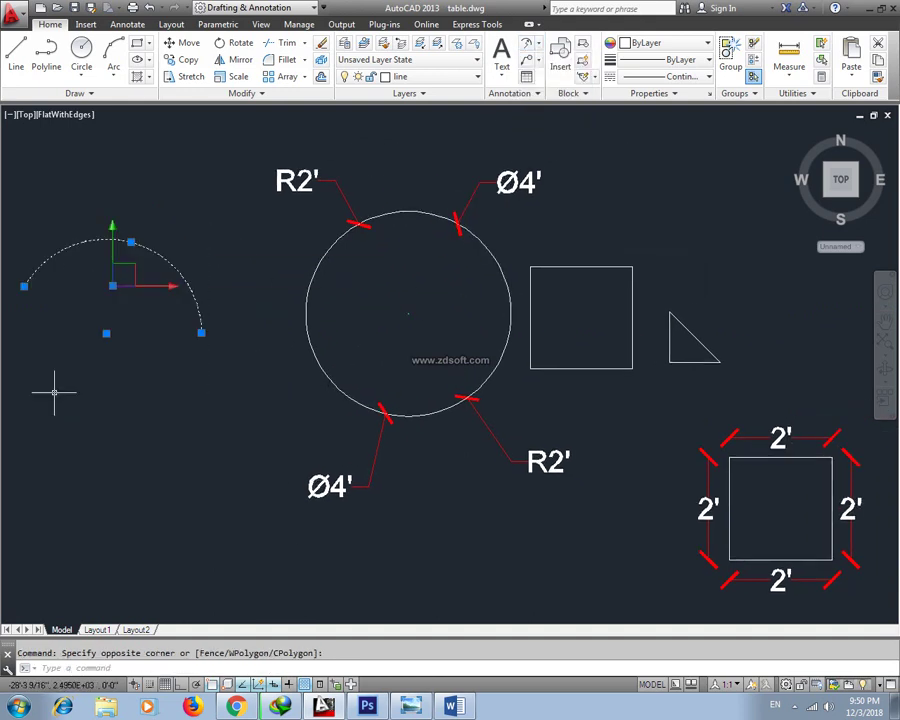
{"action": "key", "text": "Delete"}
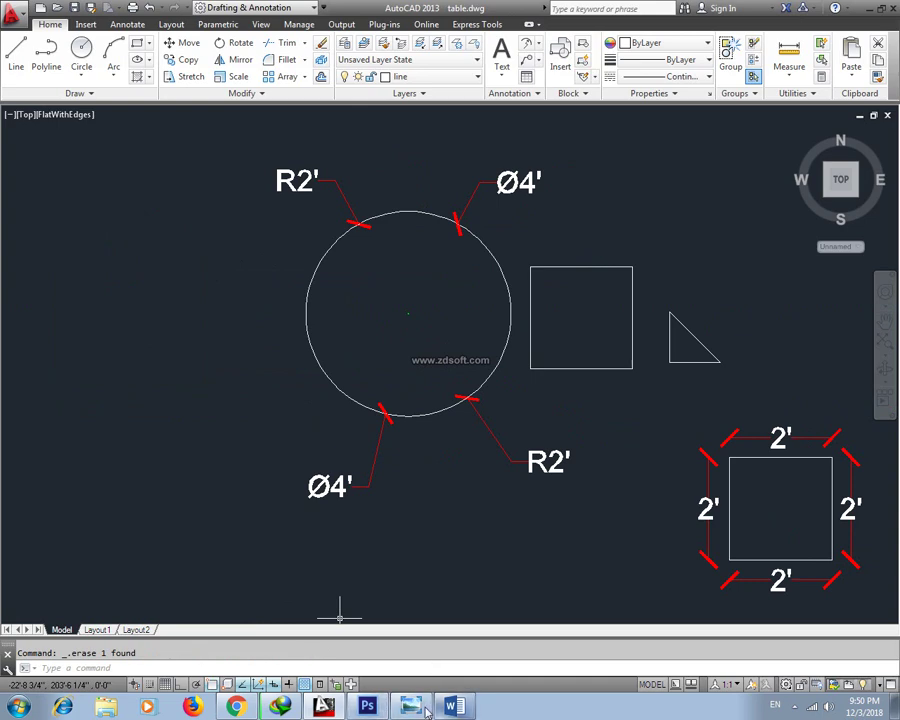
{"action": "left_click", "coordinate": [410, 706]}
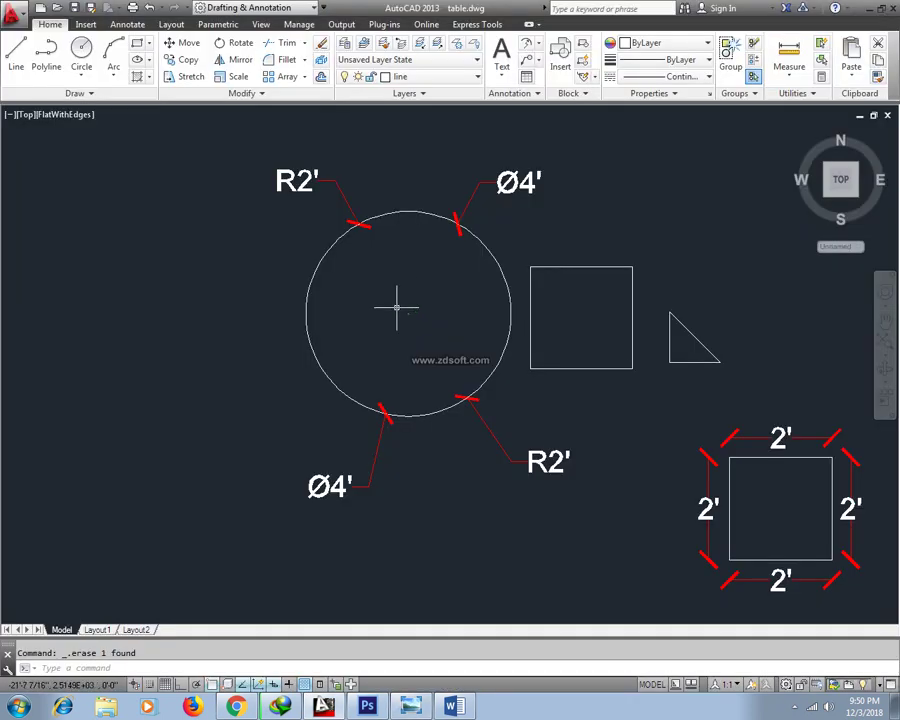
{"action": "key", "text": "alt+Tab"}
{"action": "mouse_move", "coordinate": [515, 335]}
{"action": "middle_mouse_down"}
{"action": "mouse_move", "coordinate": [345, 315]}
{"action": "mouse_move", "coordinate": [322, 278]}
{"action": "middle_mouse_up"}
{"action": "scroll", "coordinate": [360, 322], "scroll_direction": "up", "scroll_amount": 2}
{"action": "scroll", "coordinate": [337, 284], "scroll_direction": "up", "scroll_amount": 2}
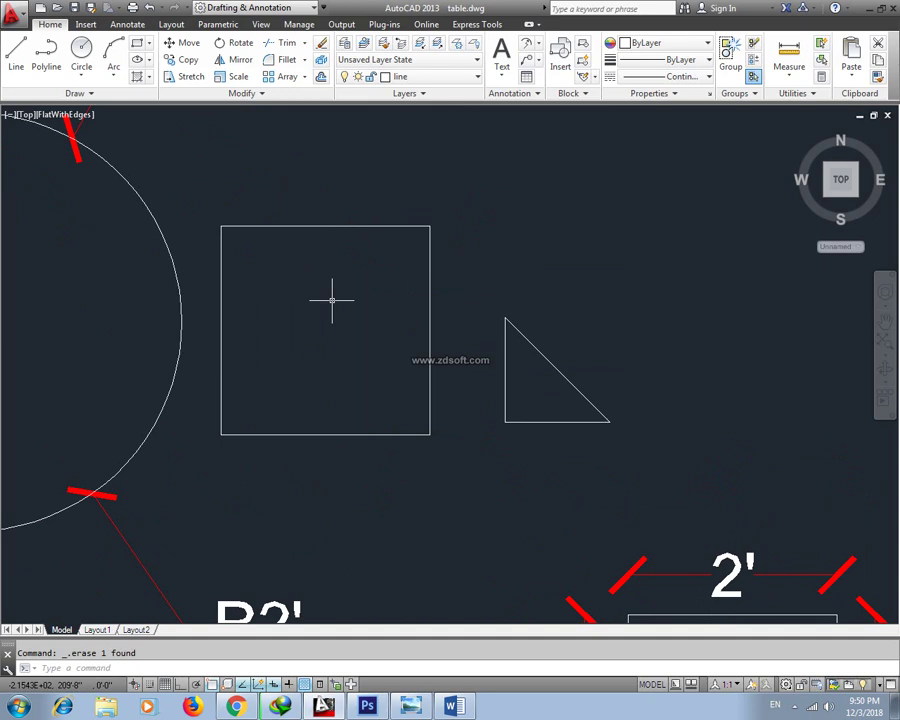
{"action": "type", "text": "d"}
{"action": "type", "text": "i"}
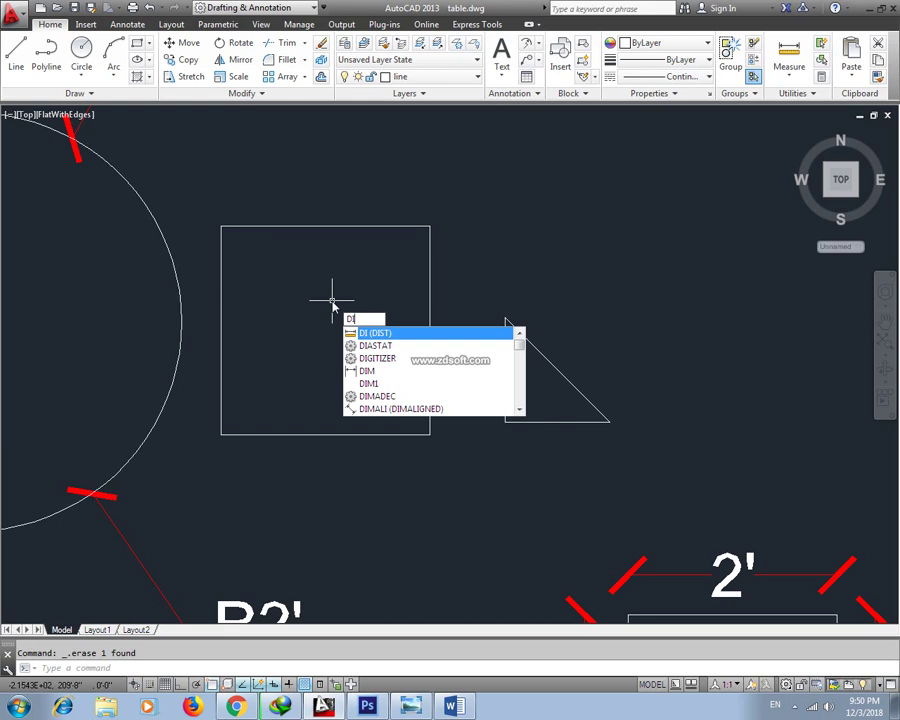
{"action": "key", "text": "Return"}
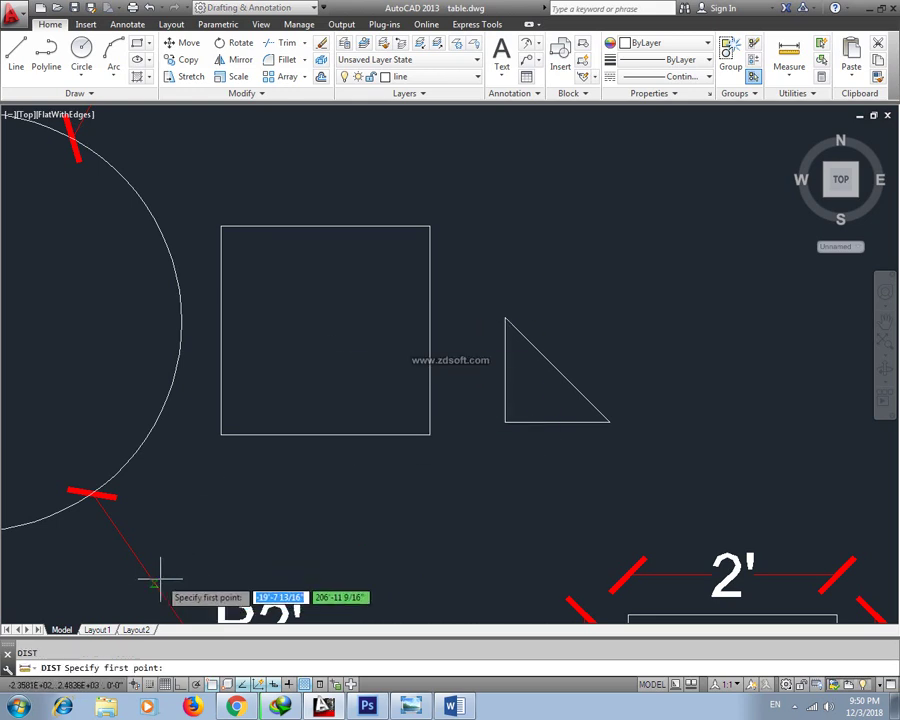
{"action": "left_click", "coordinate": [220, 226]}
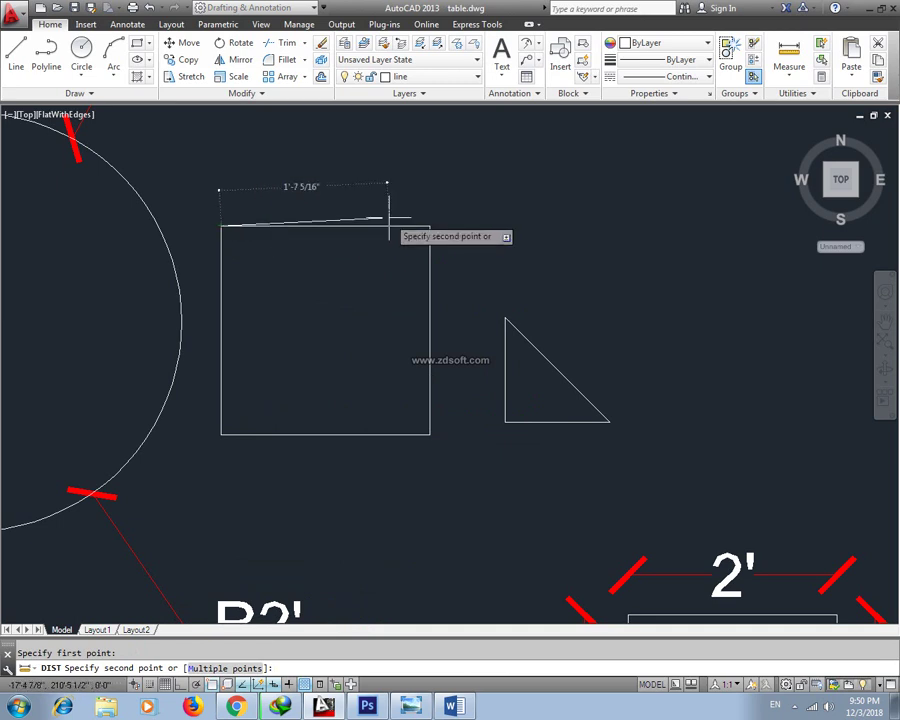
{"action": "left_click", "coordinate": [430, 226]}
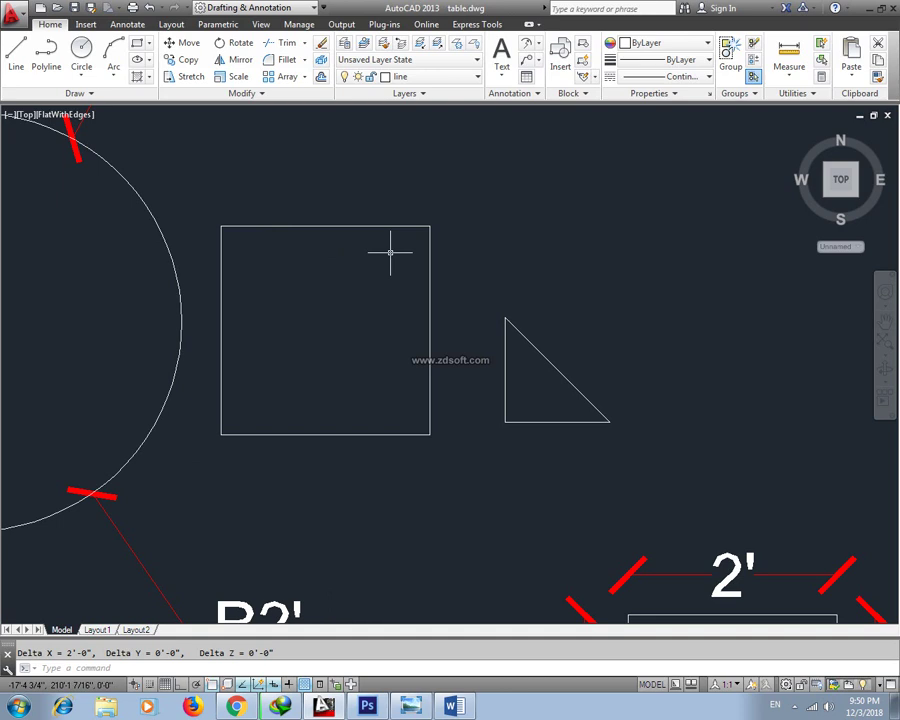
{"action": "key", "text": "Escape"}
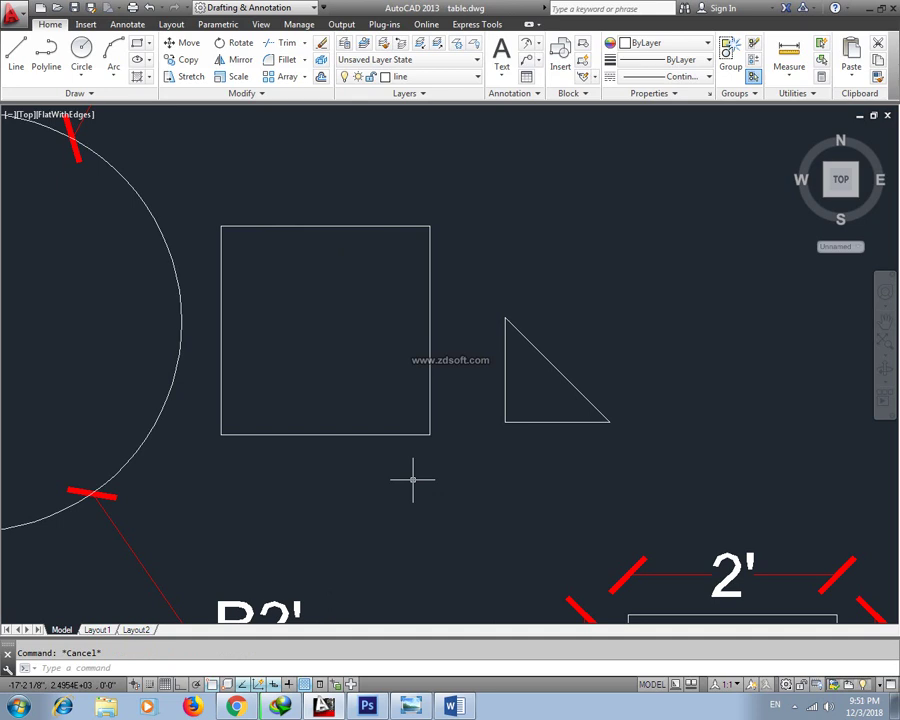
Step: Measure the square's right side with DI, from top-right to bottom-right corner
{"action": "type", "text": "di"}
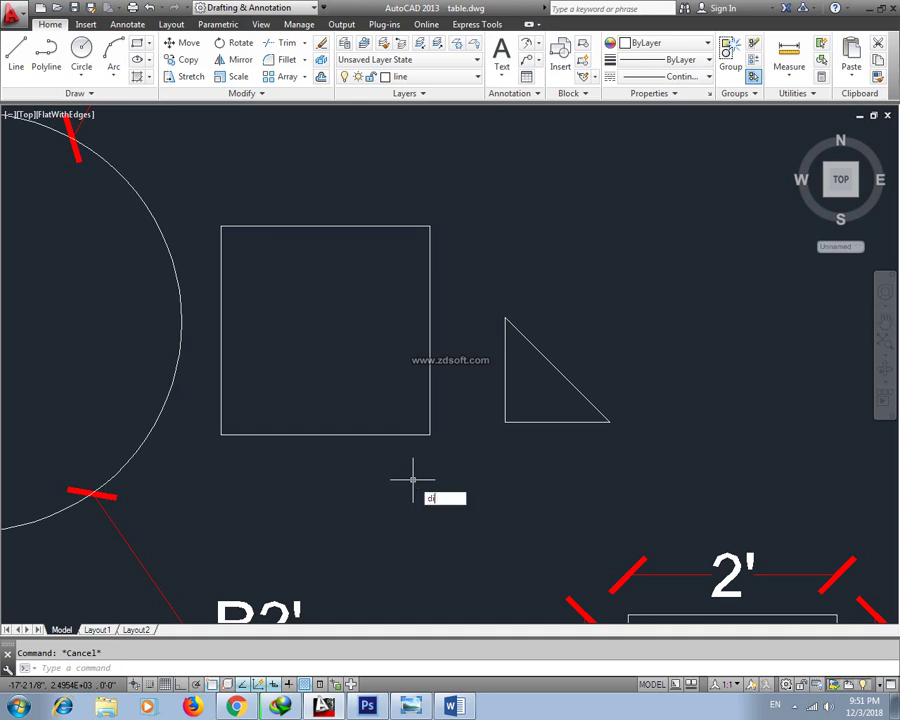
{"action": "key", "text": "Return"}
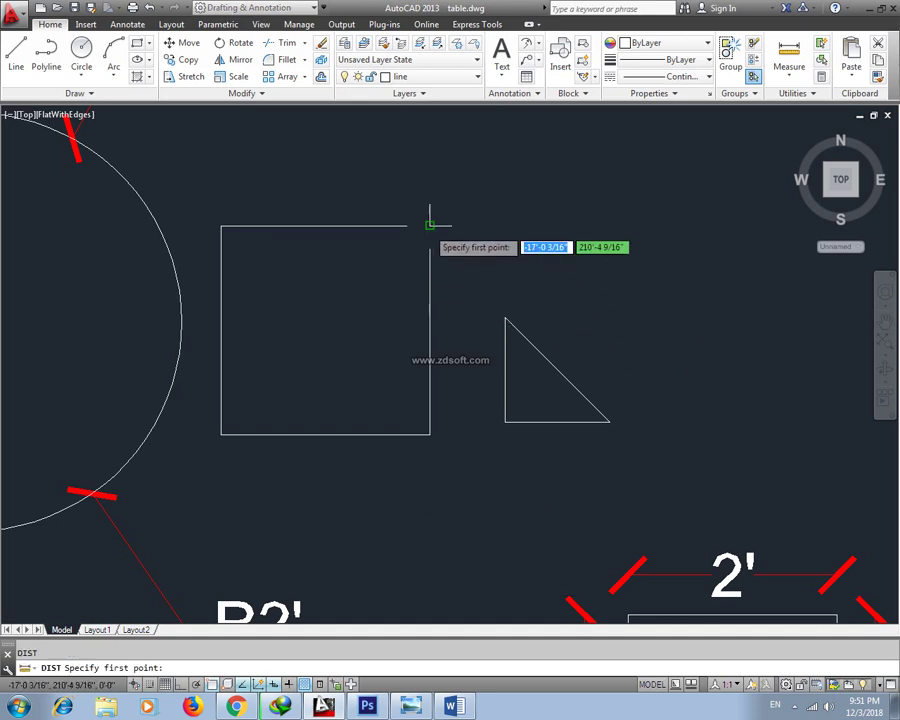
{"action": "left_click", "coordinate": [430, 226]}
{"action": "left_click", "coordinate": [430, 434]}
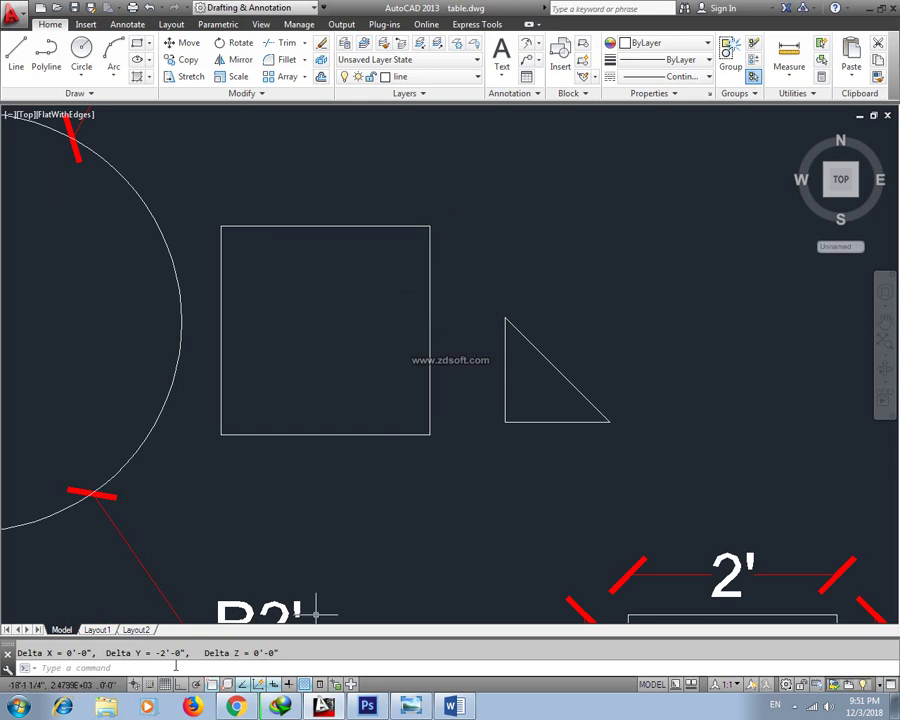
Step: Measure the triangle's slope from top to lower-right vertex, reading Delta X 1'-0" and Delta Y -1'-0"
{"action": "type", "text": "di"}
{"action": "key", "text": "Return"}
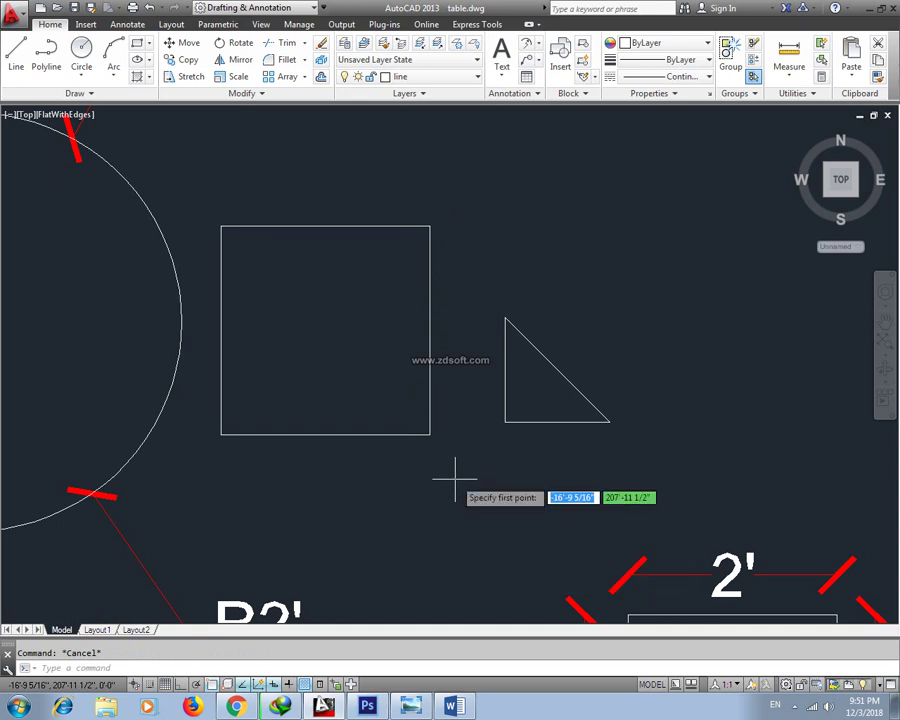
{"action": "key", "text": "Escape"}
{"action": "type", "text": "di"}
{"action": "key", "text": "Return"}
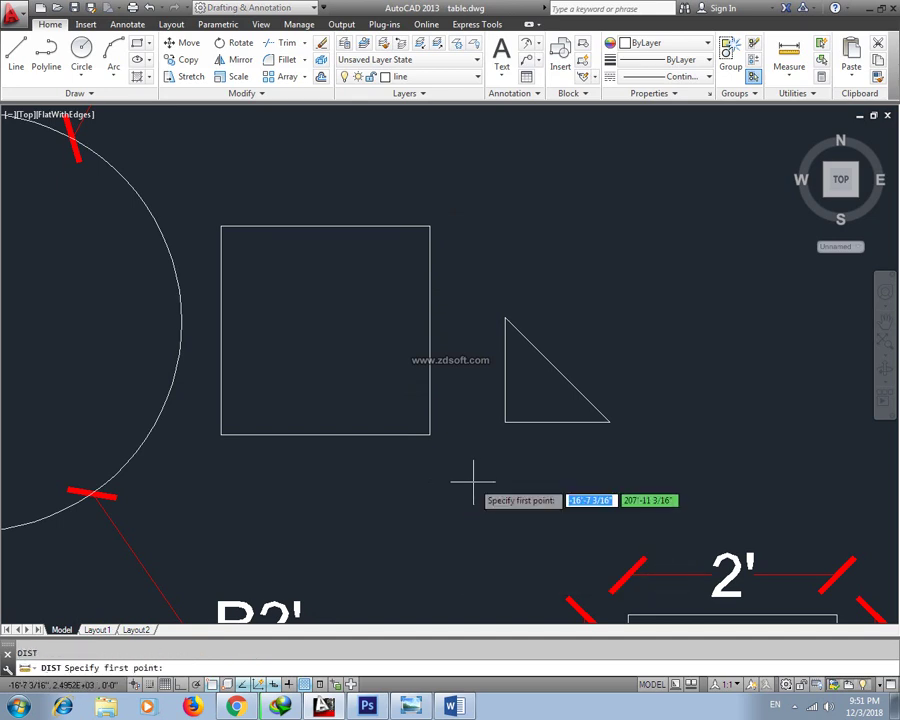
{"action": "left_click", "coordinate": [505, 318]}
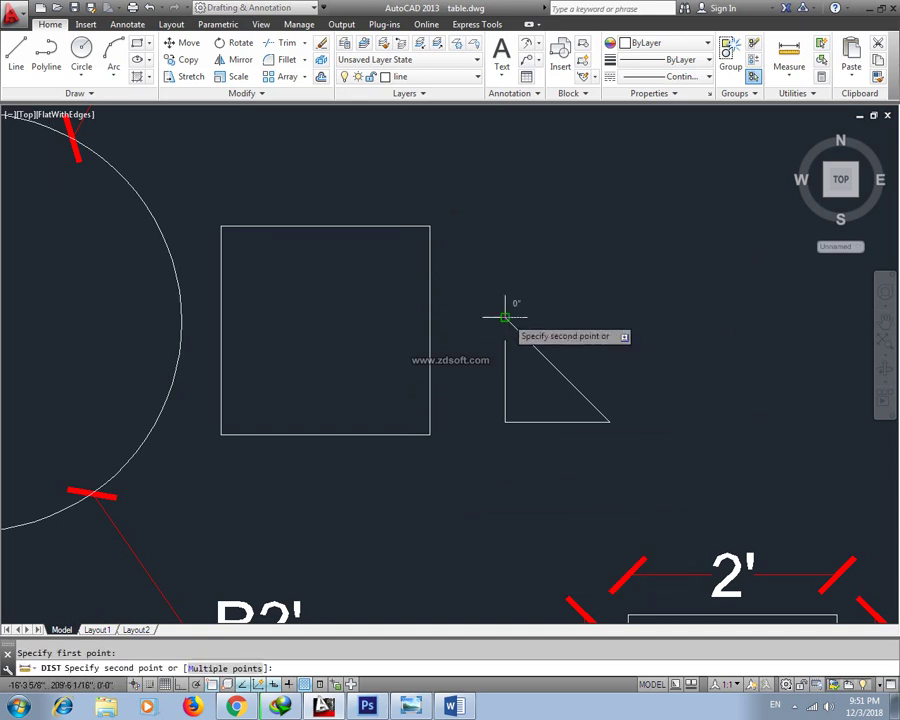
{"action": "left_click", "coordinate": [607, 420]}
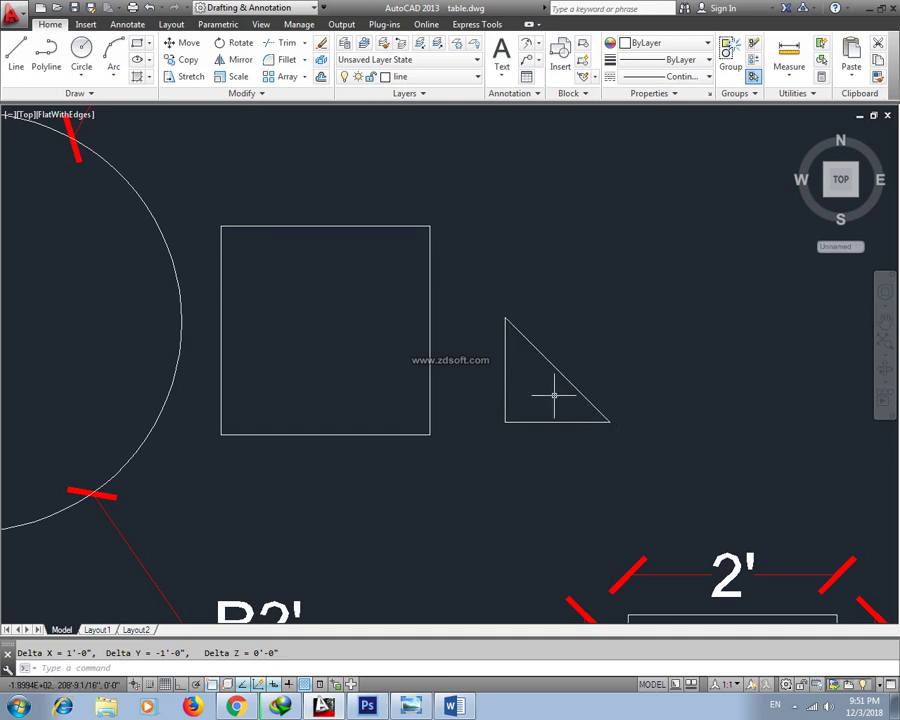
{"action": "key", "text": "Escape"}
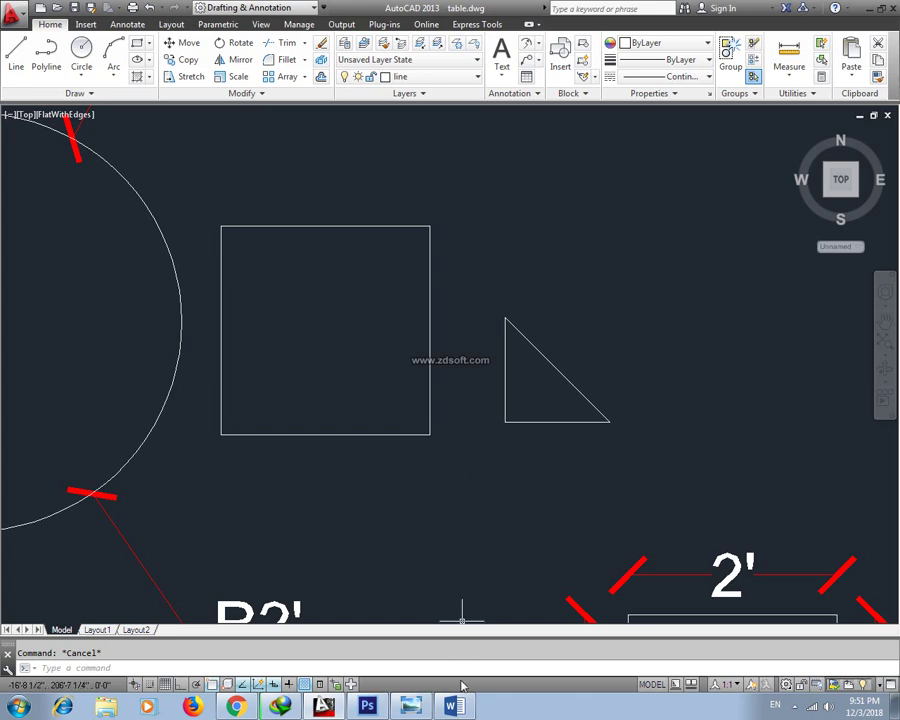
{"action": "left_click", "coordinate": [426, 707]}
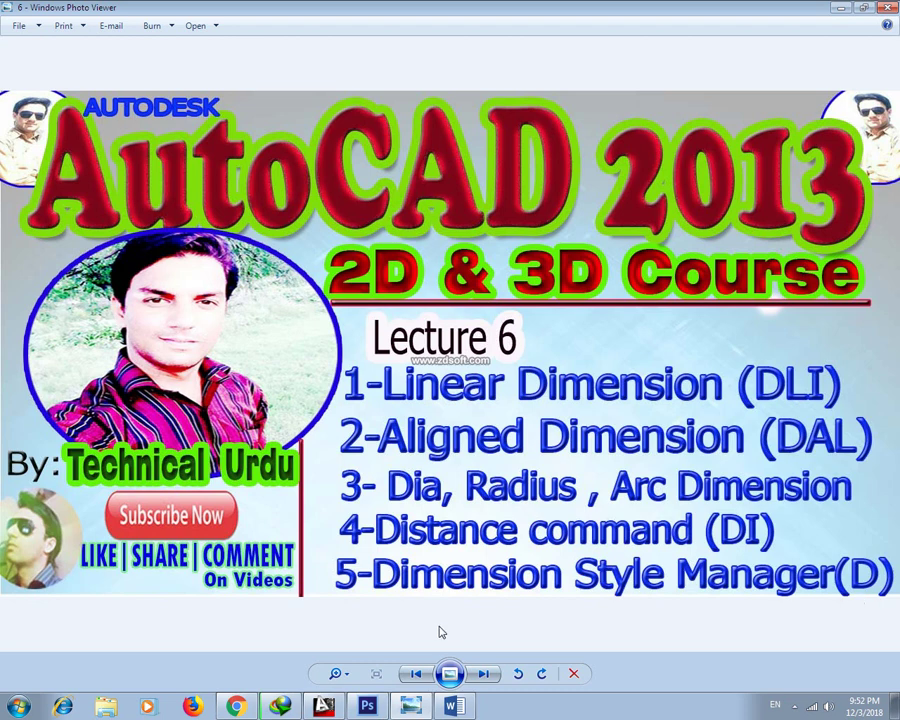
{"action": "left_click", "coordinate": [414, 707]}
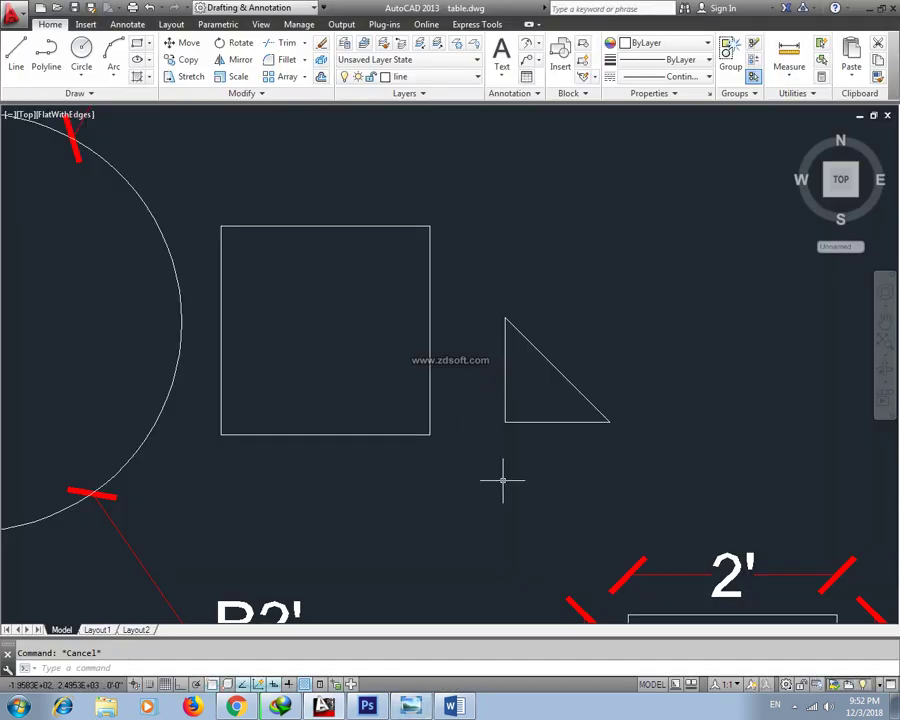
Step: Zoom out to the whole circle, open the Dimension Style Manager with D and select Standard
{"action": "scroll", "coordinate": [430, 485], "scroll_direction": "down", "scroll_amount": 2}
{"action": "mouse_move", "coordinate": [277, 445]}
{"action": "middle_mouse_down"}
{"action": "mouse_move", "coordinate": [415, 405]}
{"action": "mouse_move", "coordinate": [324, 402]}
{"action": "middle_mouse_up"}
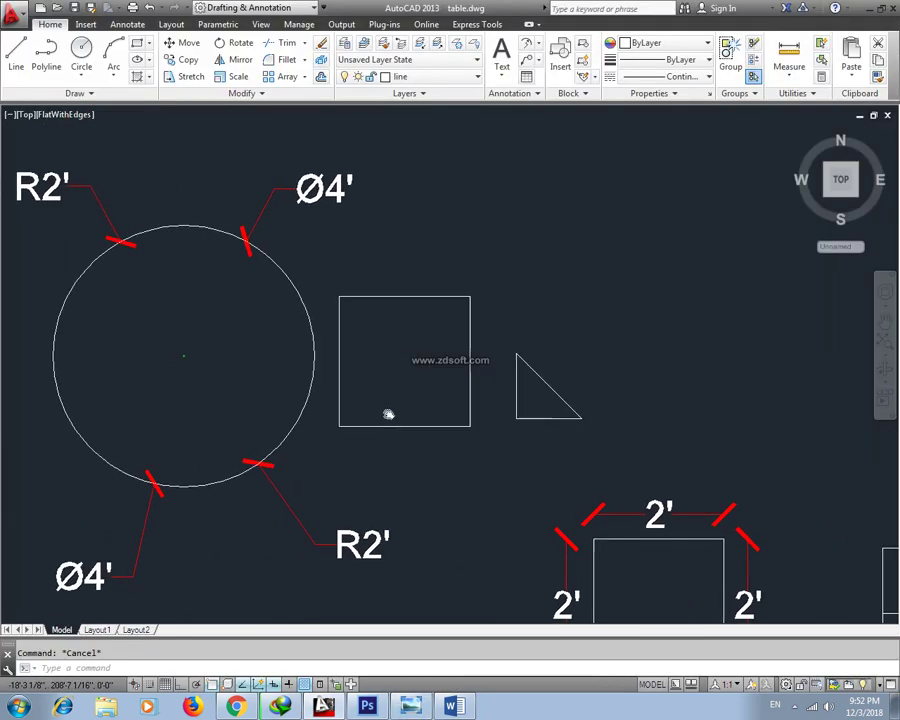
{"action": "type", "text": "d"}
{"action": "key", "text": "Return"}
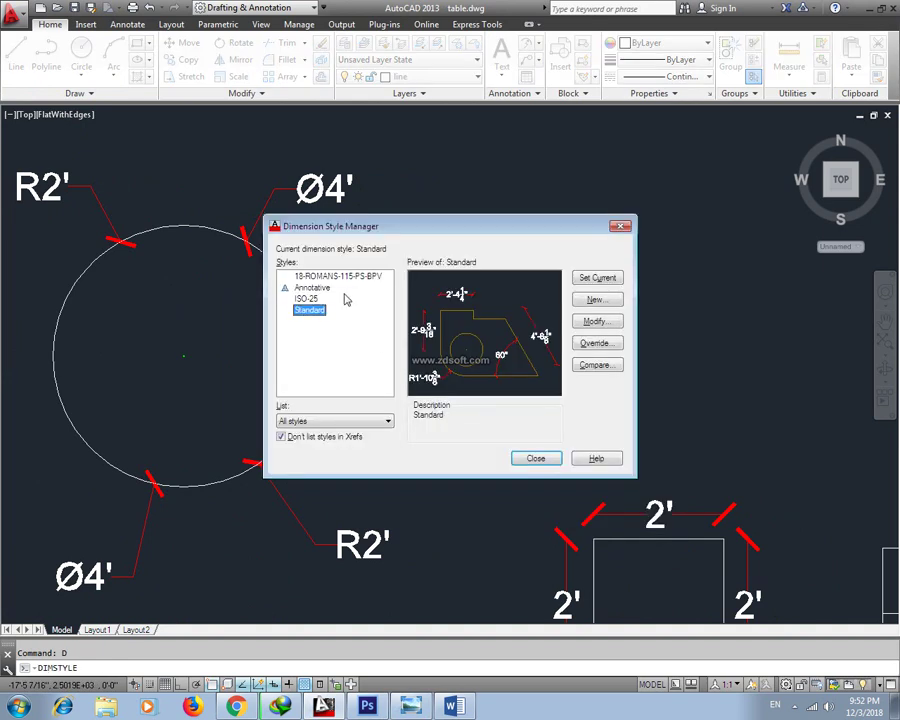
{"action": "left_click_drag", "start_coordinate": [370, 232], "coordinate": [338, 226]}
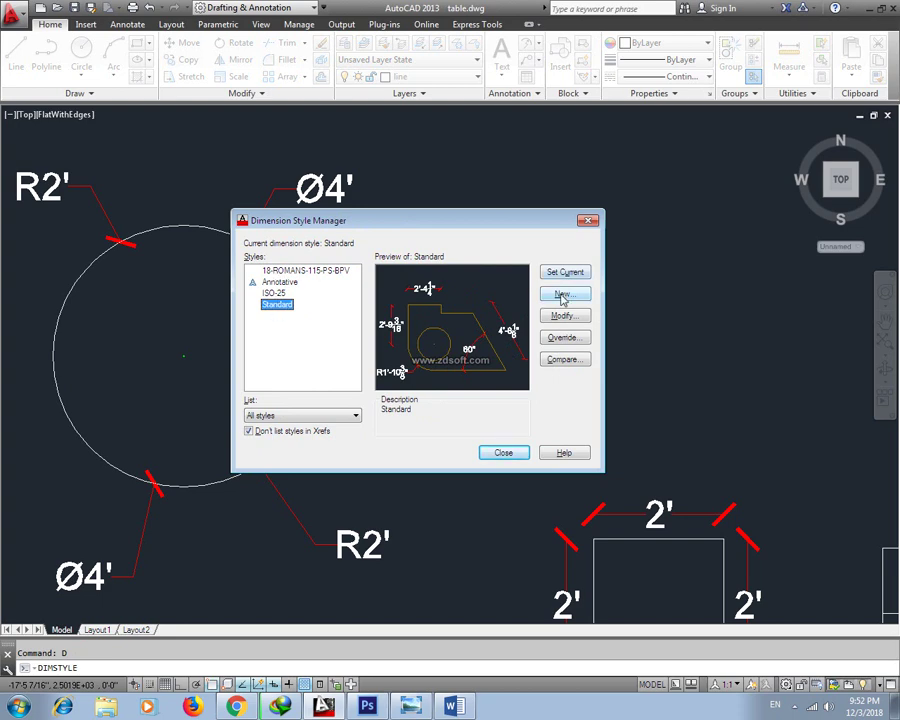
{"action": "left_click", "coordinate": [281, 305]}
{"action": "left_click", "coordinate": [289, 311]}
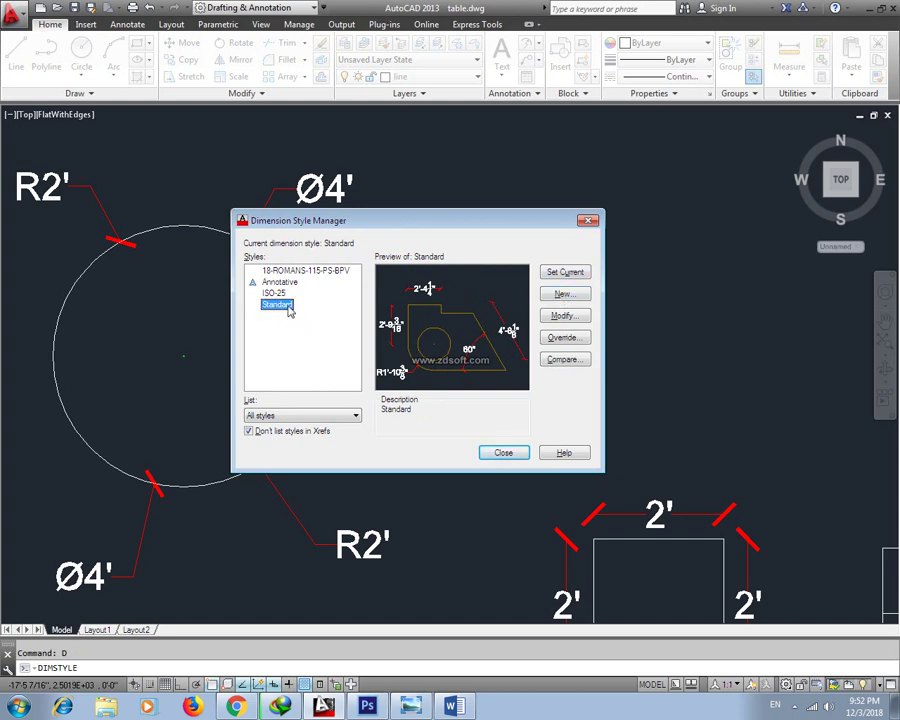
Step: Modify the Standard style so its dimension lines are Cyan
{"action": "left_click", "coordinate": [563, 315]}
{"action": "left_click_drag", "start_coordinate": [422, 181], "coordinate": [656, 196]}
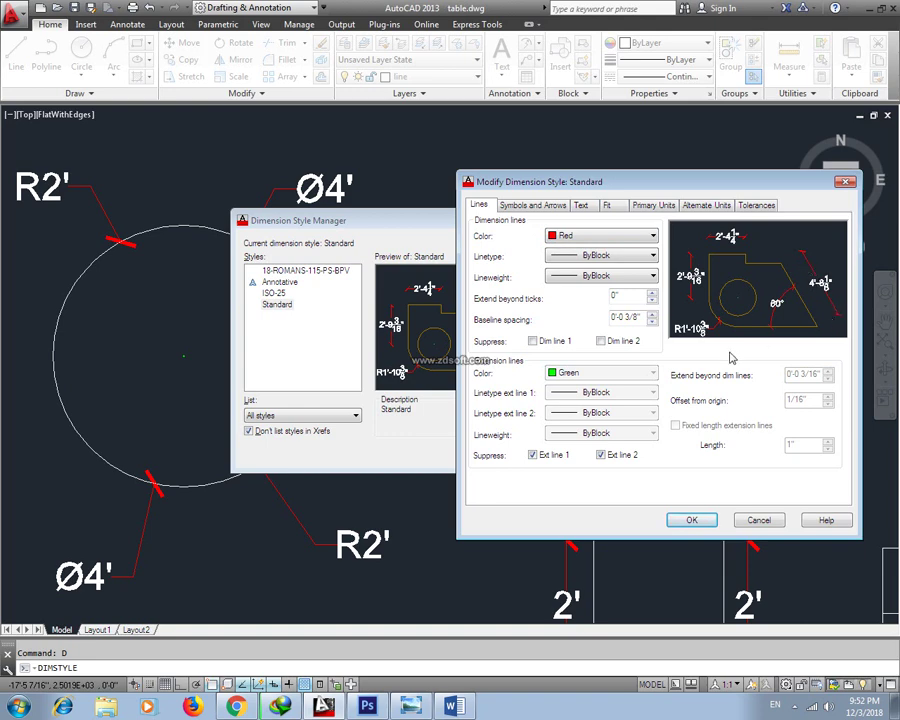
{"action": "left_click", "coordinate": [607, 236]}
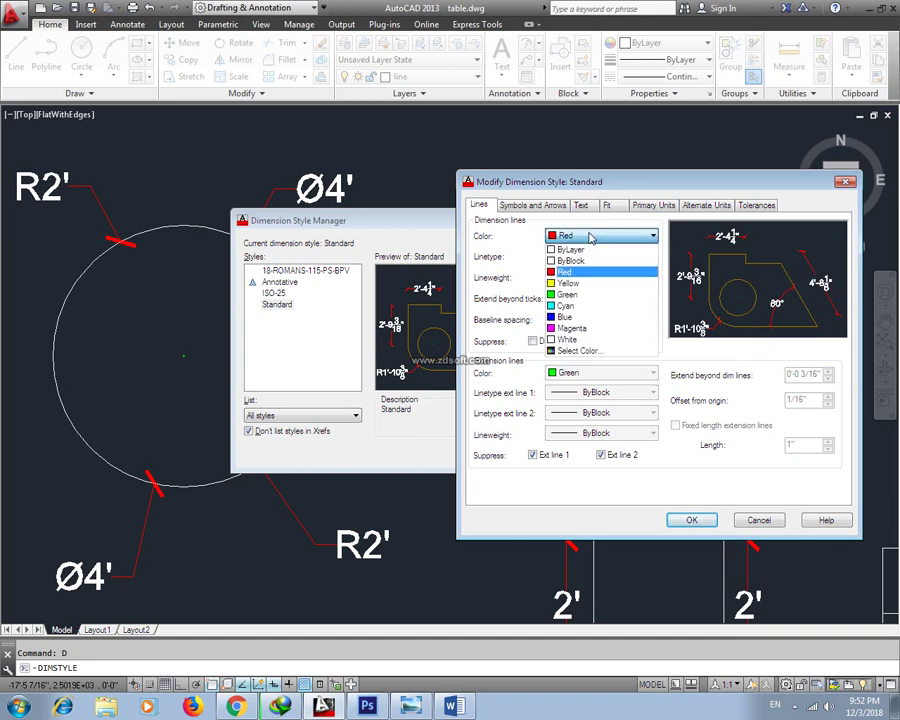
{"action": "left_click", "coordinate": [590, 283]}
{"action": "scroll", "coordinate": [628, 268], "scroll_direction": "up", "scroll_amount": 2}
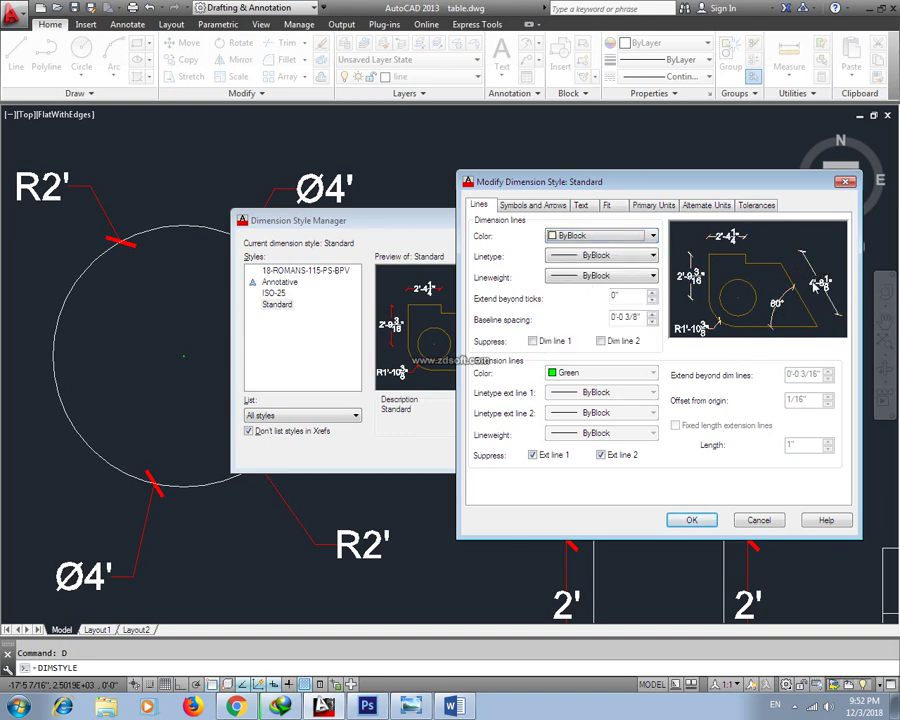
{"action": "left_click", "coordinate": [600, 236]}
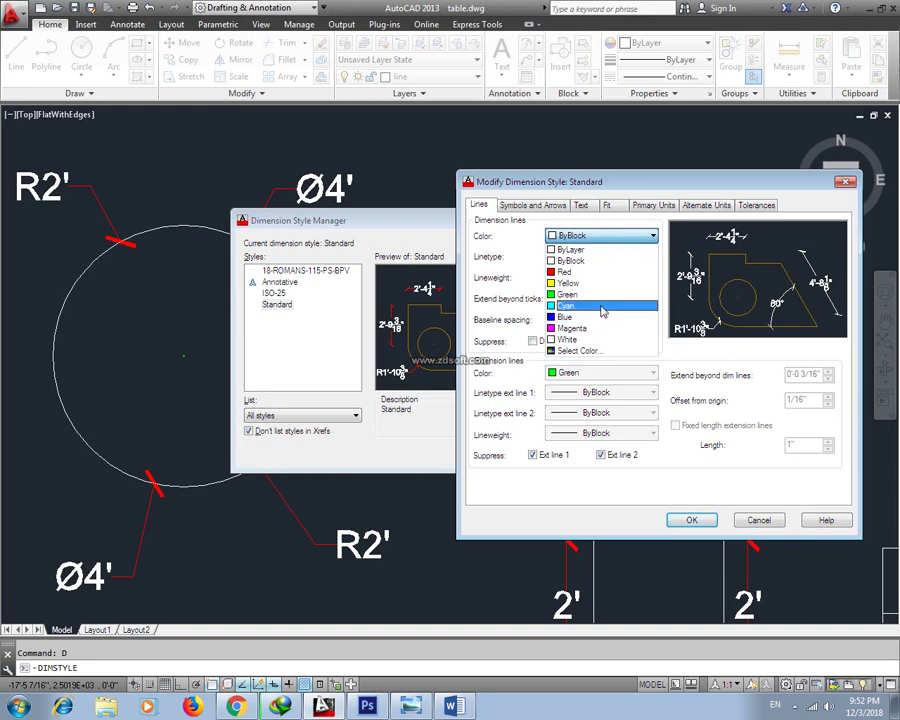
{"action": "left_click", "coordinate": [600, 305]}
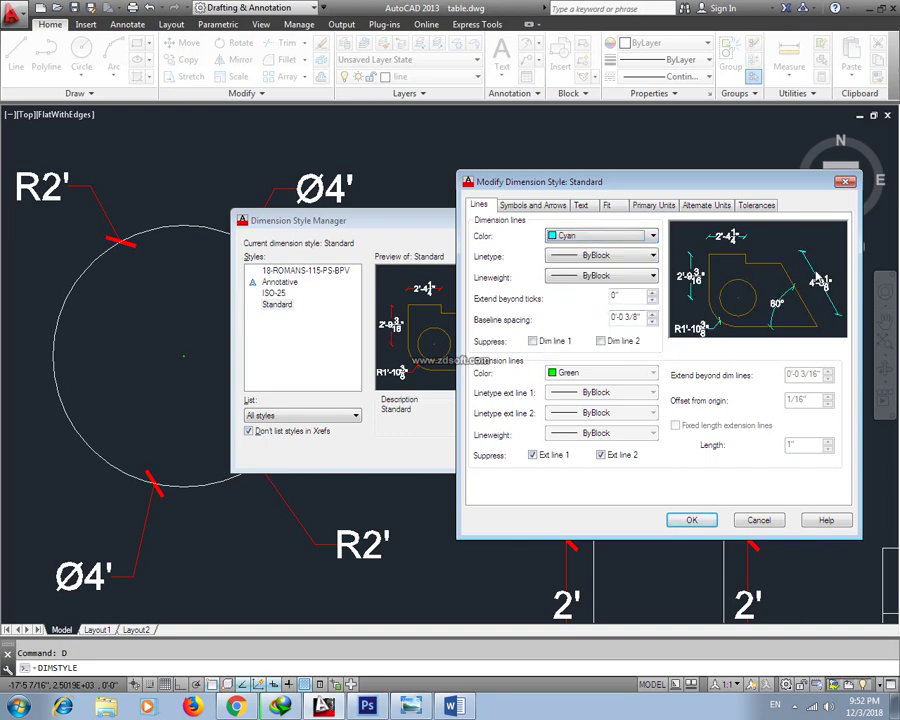
Step: Keep the dimension line linetype ByBlock and set its lineweight to ByLayer
{"action": "left_click", "coordinate": [589, 257]}
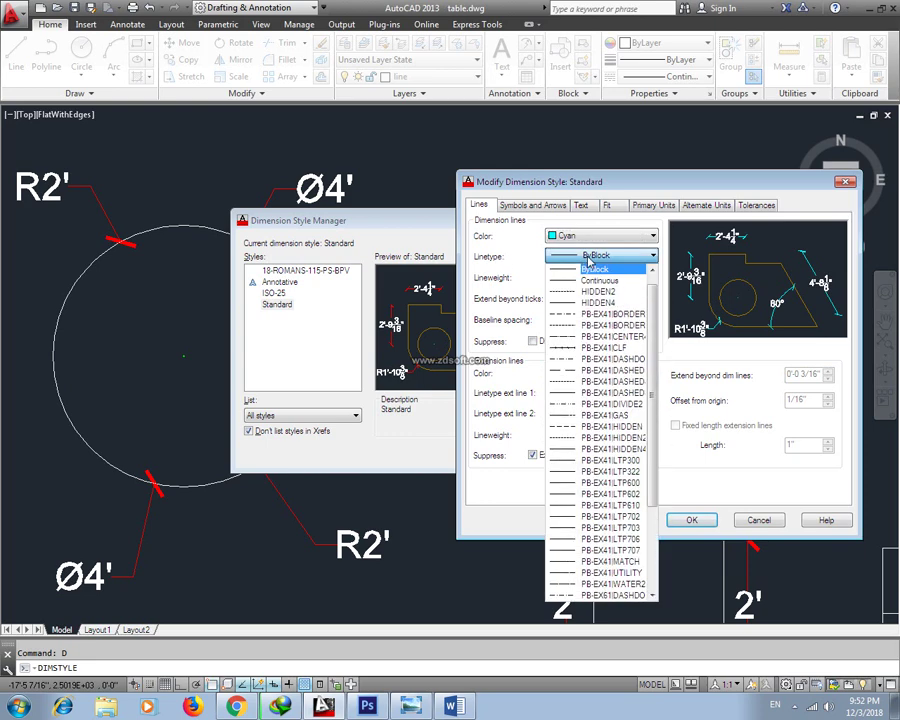
{"action": "left_click", "coordinate": [588, 260]}
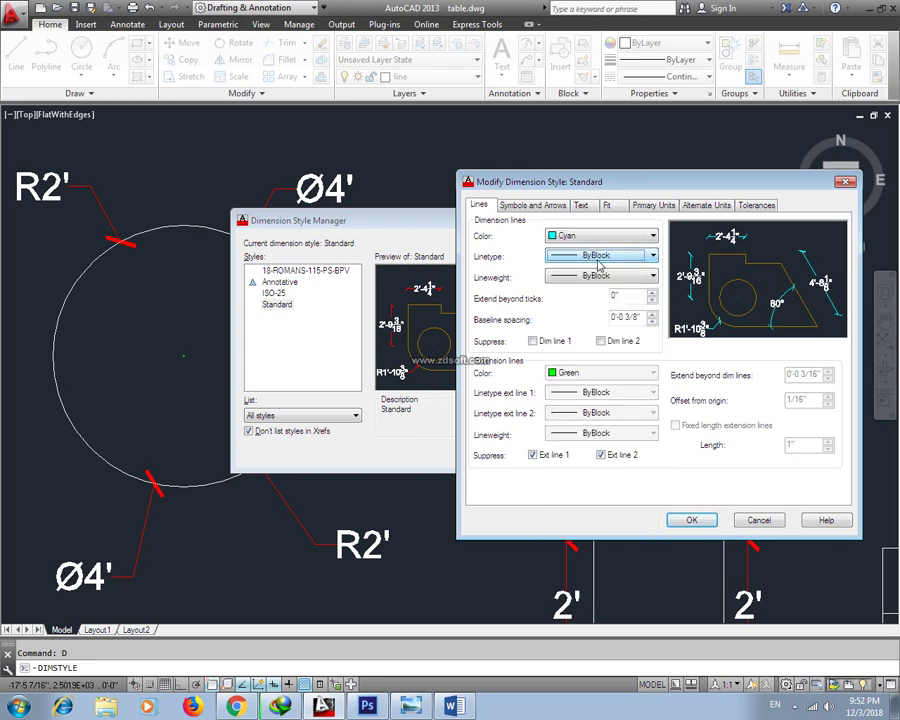
{"action": "left_click", "coordinate": [594, 258]}
{"action": "left_click", "coordinate": [635, 260]}
{"action": "left_click", "coordinate": [630, 260]}
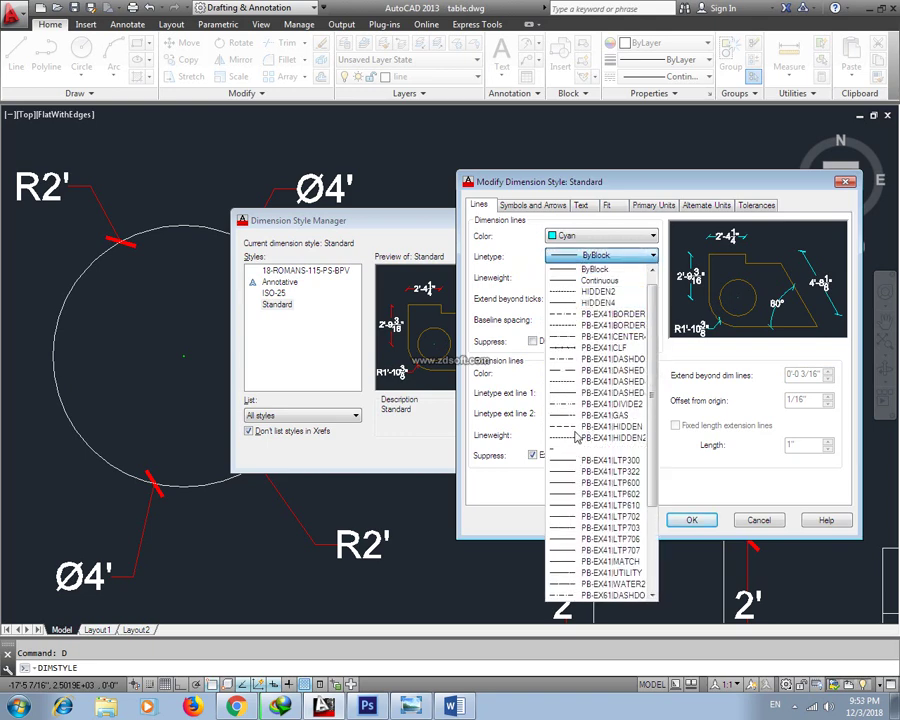
{"action": "left_click", "coordinate": [596, 269]}
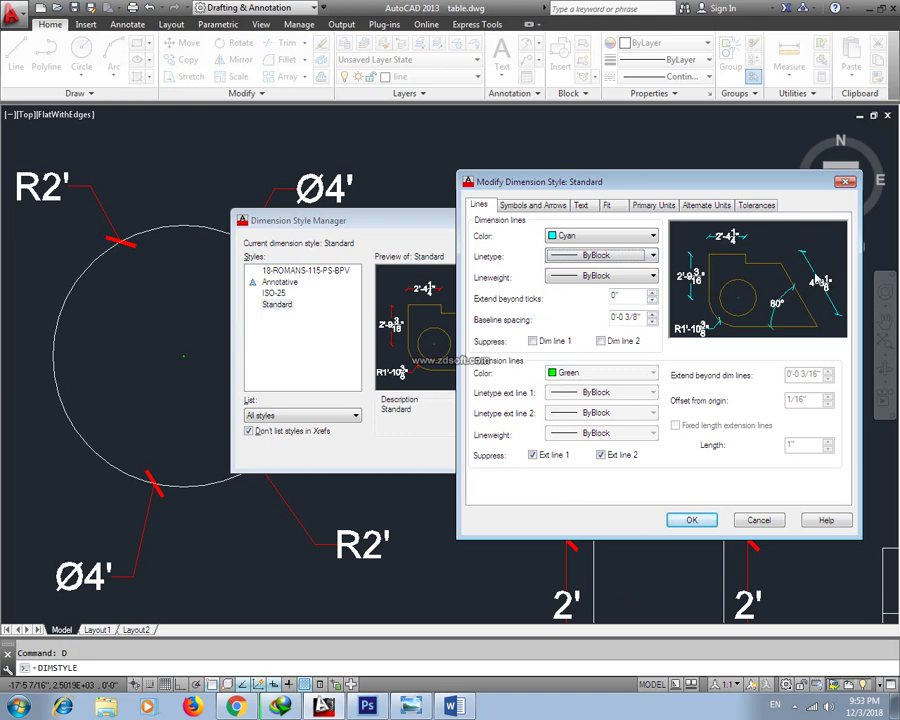
{"action": "left_click", "coordinate": [600, 277]}
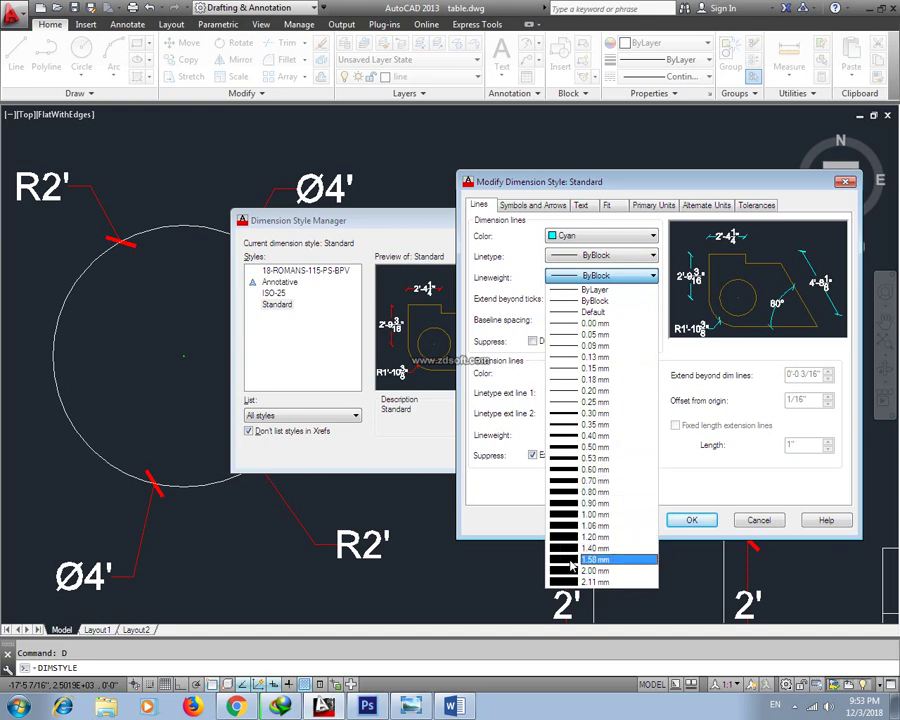
{"action": "left_click", "coordinate": [594, 300]}
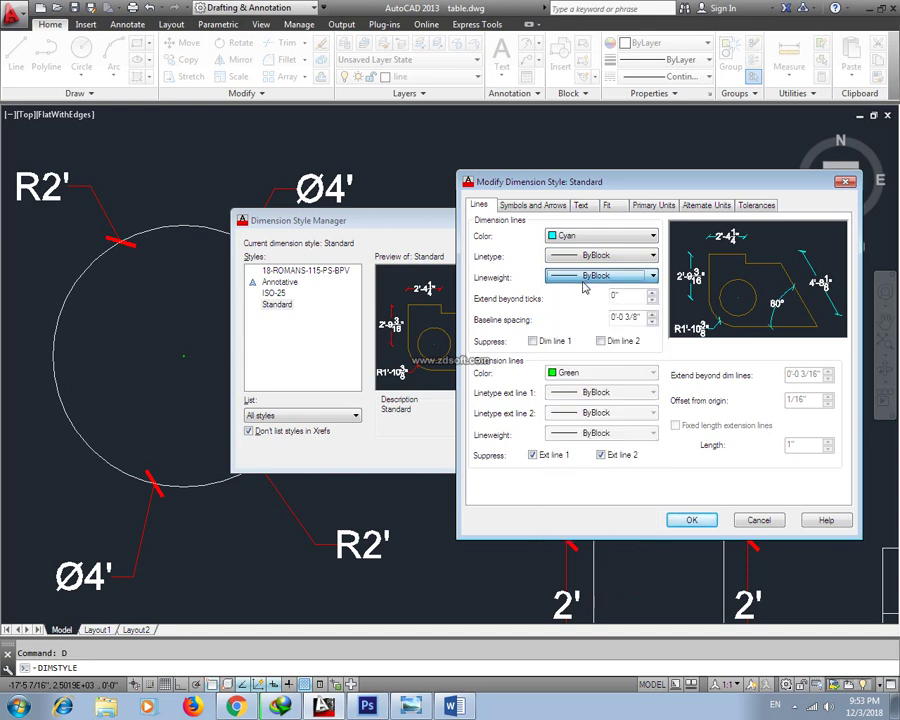
{"action": "left_click", "coordinate": [600, 277]}
{"action": "left_click", "coordinate": [594, 289]}
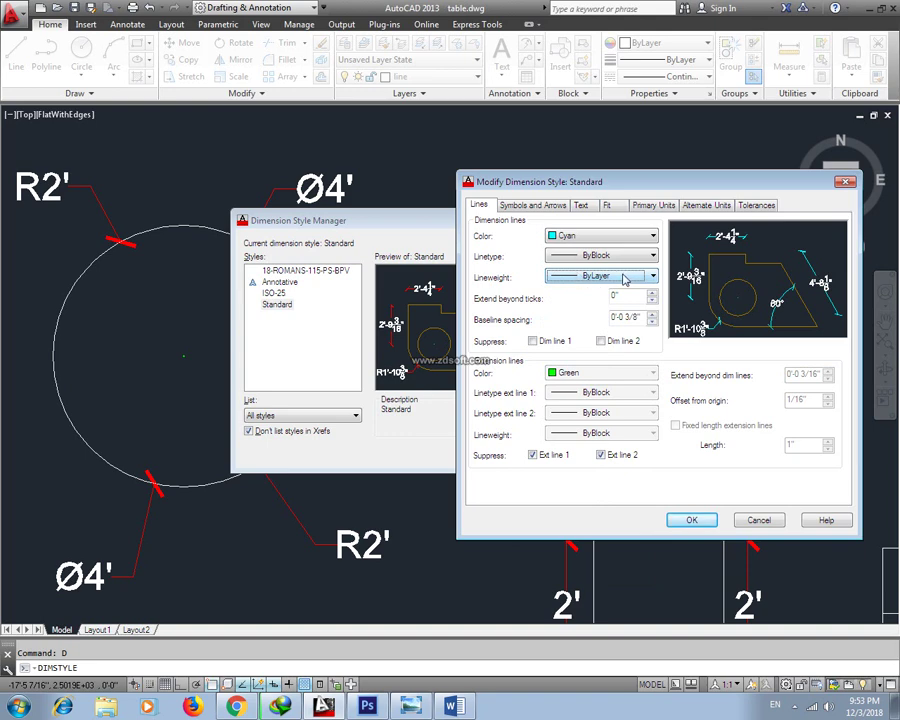
Step: Suppress Dim line 1 and Dim line 2 in the Standard style, then close the style dialogs
{"action": "left_click_drag", "start_coordinate": [600, 182], "coordinate": [559, 145]}
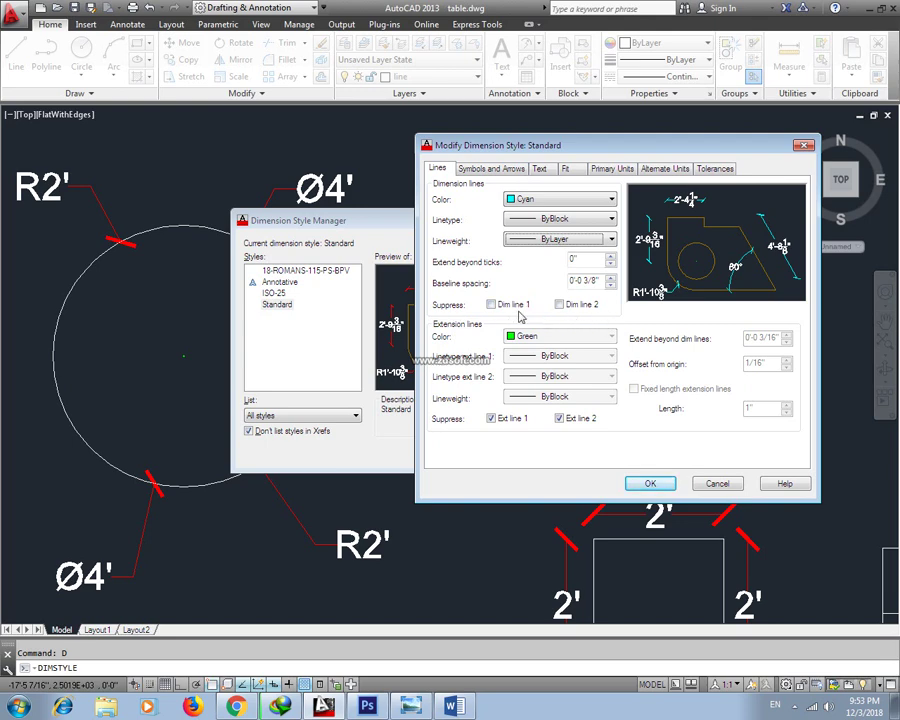
{"action": "left_click", "coordinate": [491, 304]}
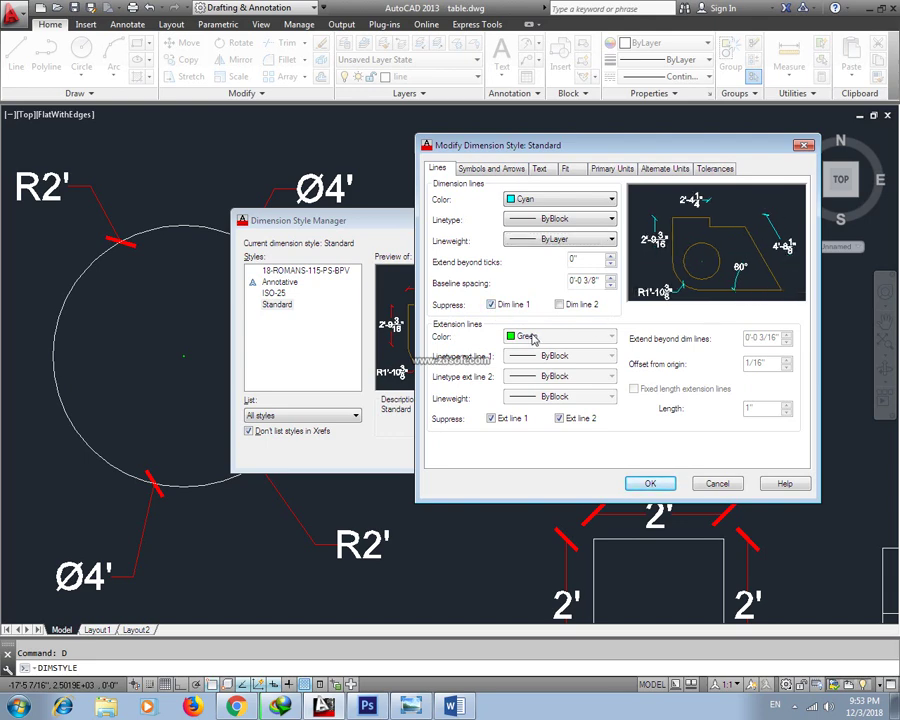
{"action": "left_click", "coordinate": [560, 304]}
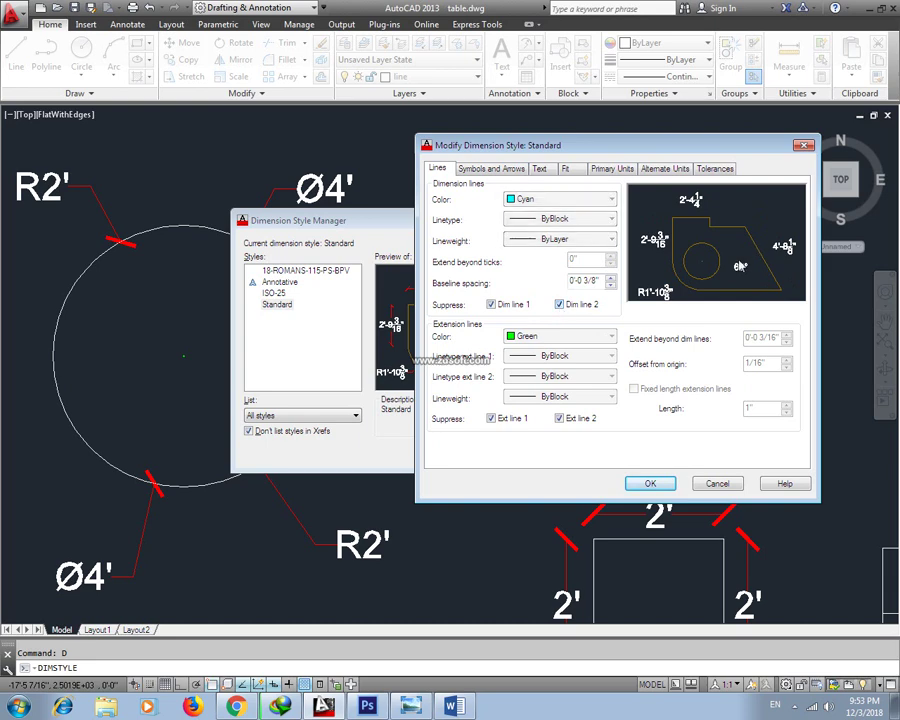
{"action": "left_click", "coordinate": [652, 484]}
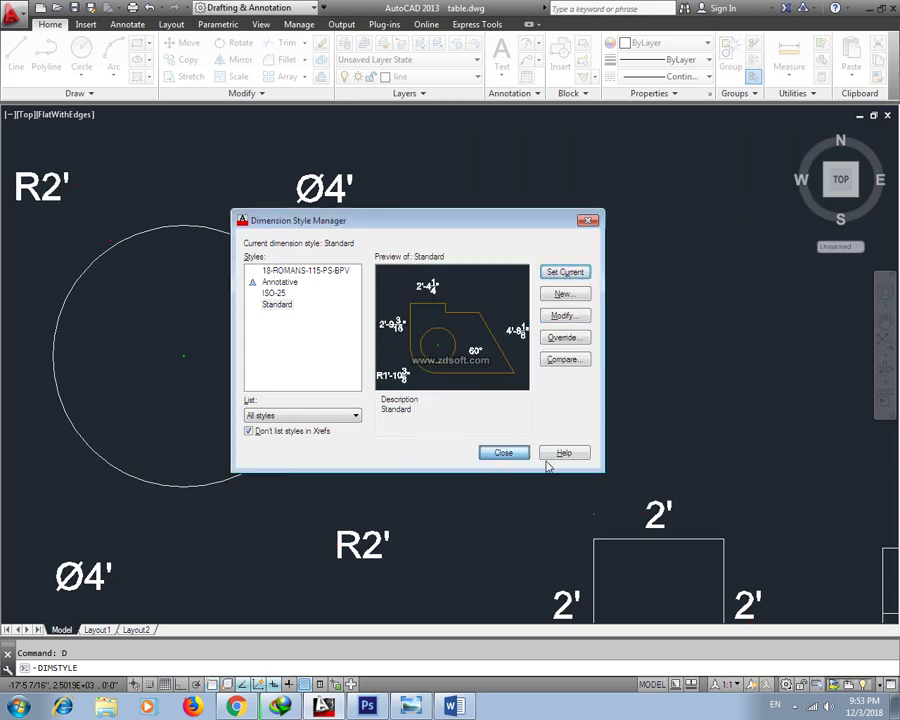
{"action": "left_click", "coordinate": [503, 452]}
{"action": "middle_click_drag", "start_coordinate": [590, 464], "coordinate": [512, 252]}
{"action": "scroll", "coordinate": [580, 332], "scroll_direction": "up", "scroll_amount": 2}
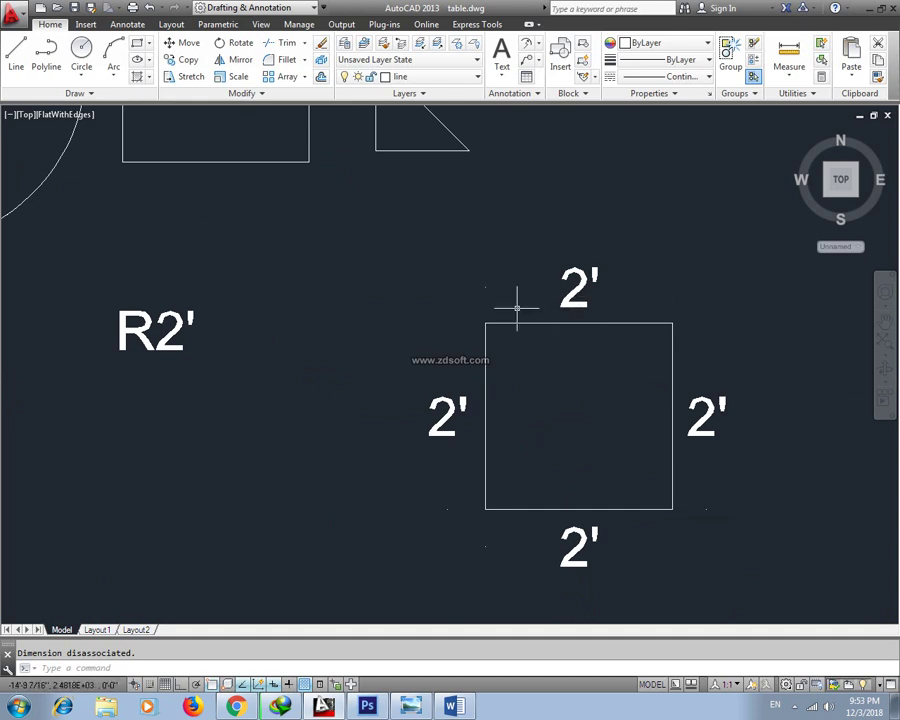
Step: Reopen the Standard style with D and un-suppress Dim line 1 and Dim line 2
{"action": "type", "text": "d"}
{"action": "key", "text": "Return"}
{"action": "left_click_drag", "start_coordinate": [504, 232], "coordinate": [259, 190]}
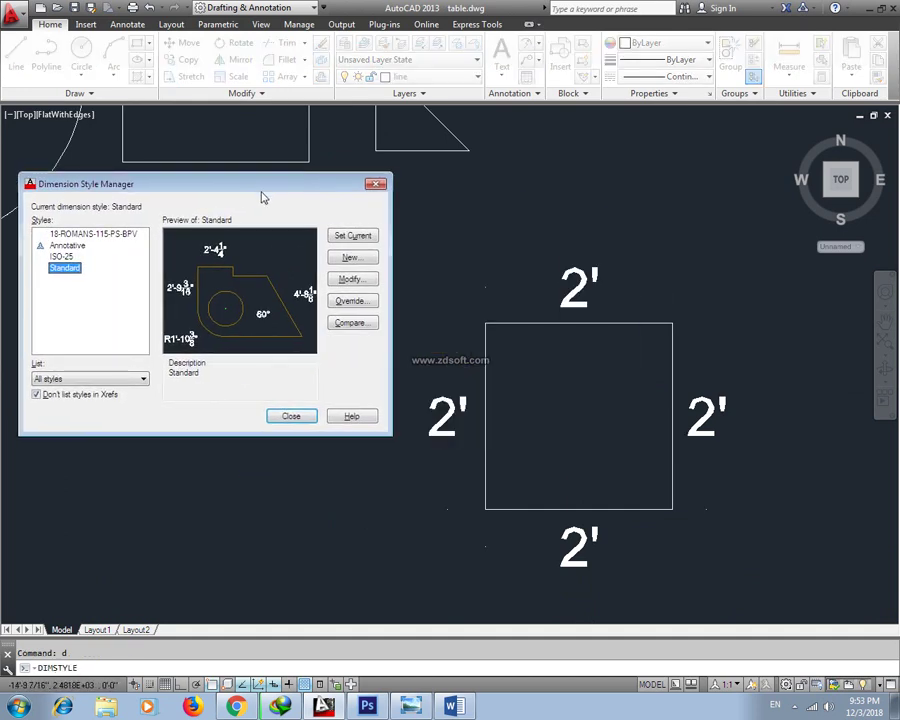
{"action": "left_click", "coordinate": [350, 279]}
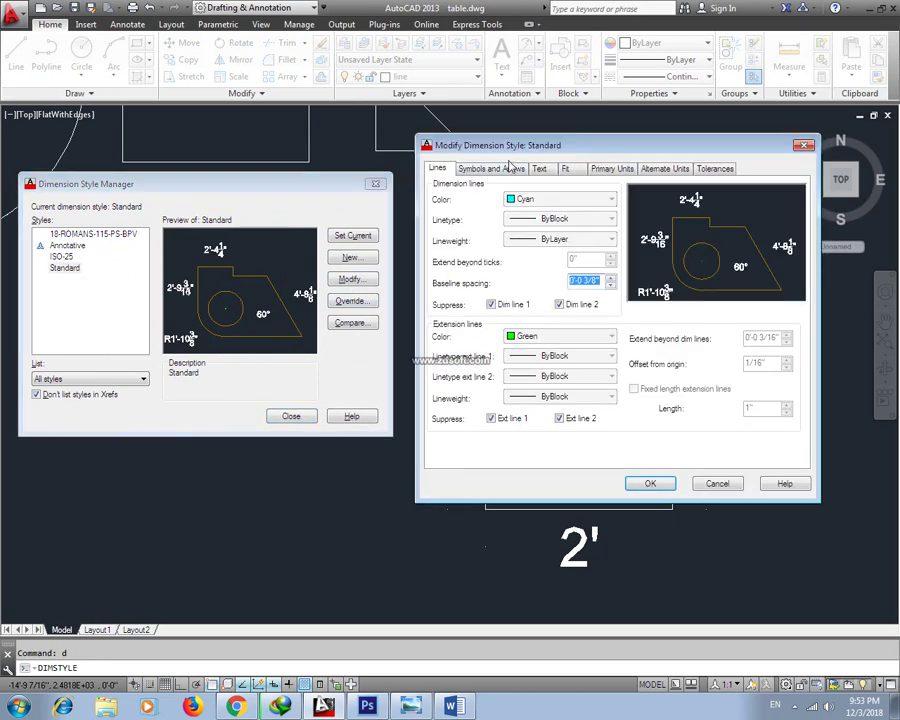
{"action": "left_click_drag", "start_coordinate": [539, 146], "coordinate": [124, 147]}
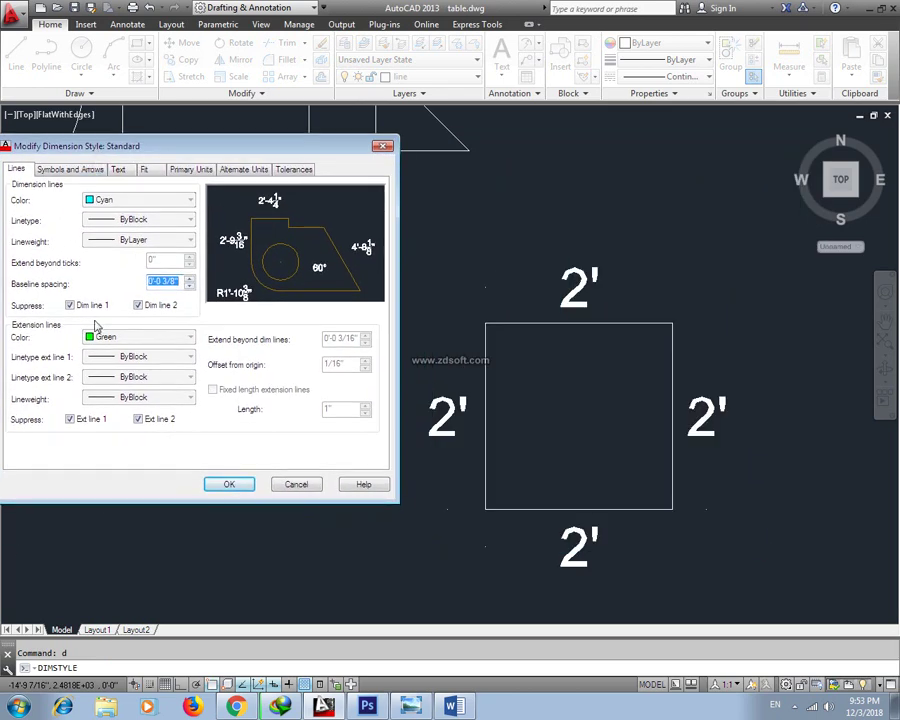
{"action": "left_click", "coordinate": [69, 305]}
{"action": "left_click", "coordinate": [140, 307]}
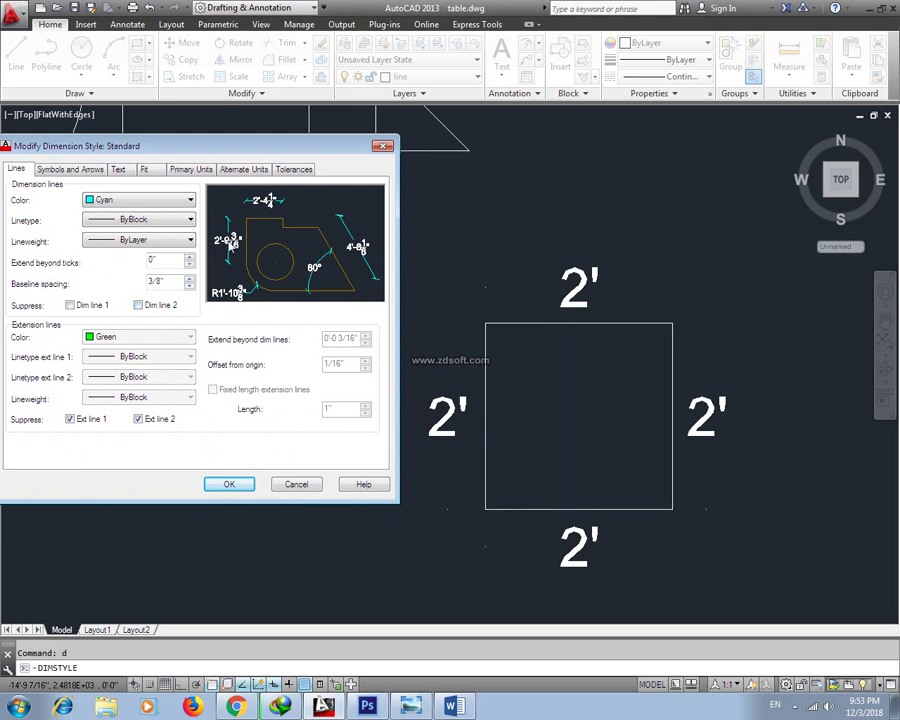
{"action": "left_click", "coordinate": [228, 484]}
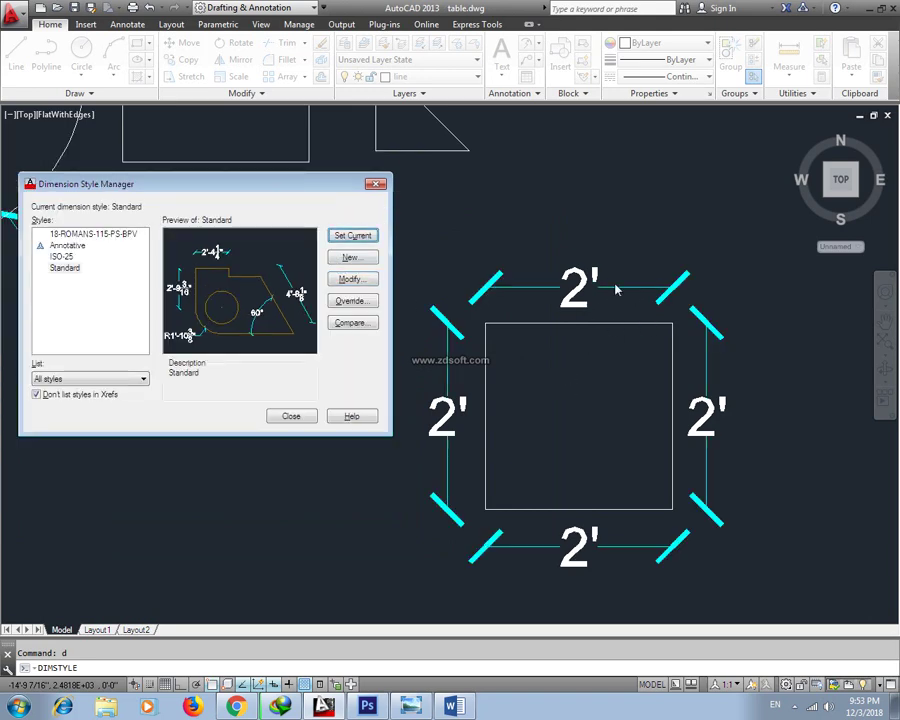
Step: Adjust Extend beyond ticks and stop suppressing extension lines 1 and 2 in the Standard style
{"action": "left_click", "coordinate": [351, 283]}
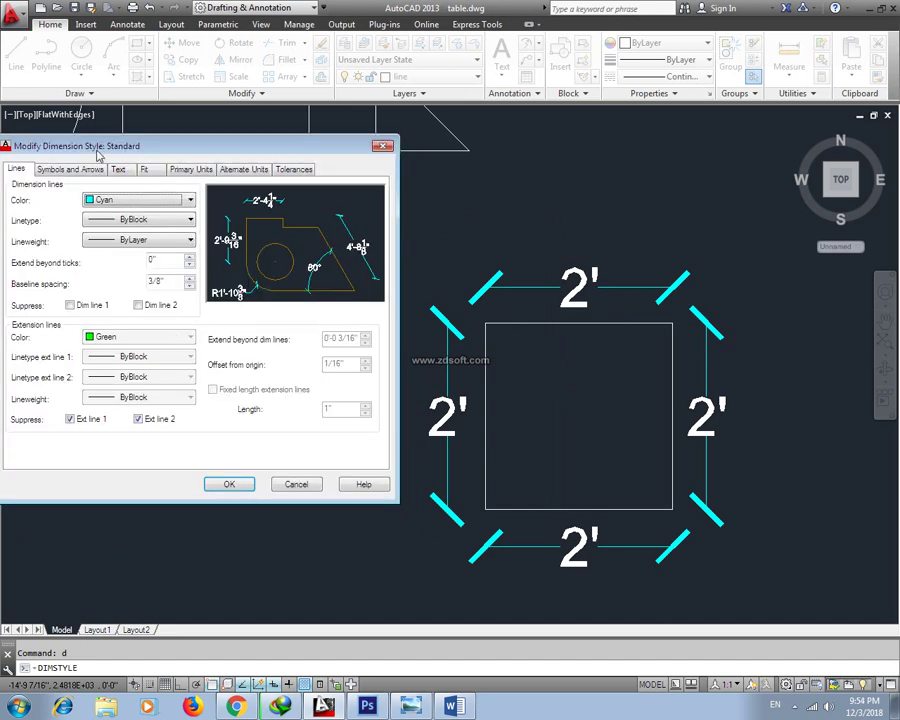
{"action": "left_click_drag", "start_coordinate": [128, 138], "coordinate": [130, 112]}
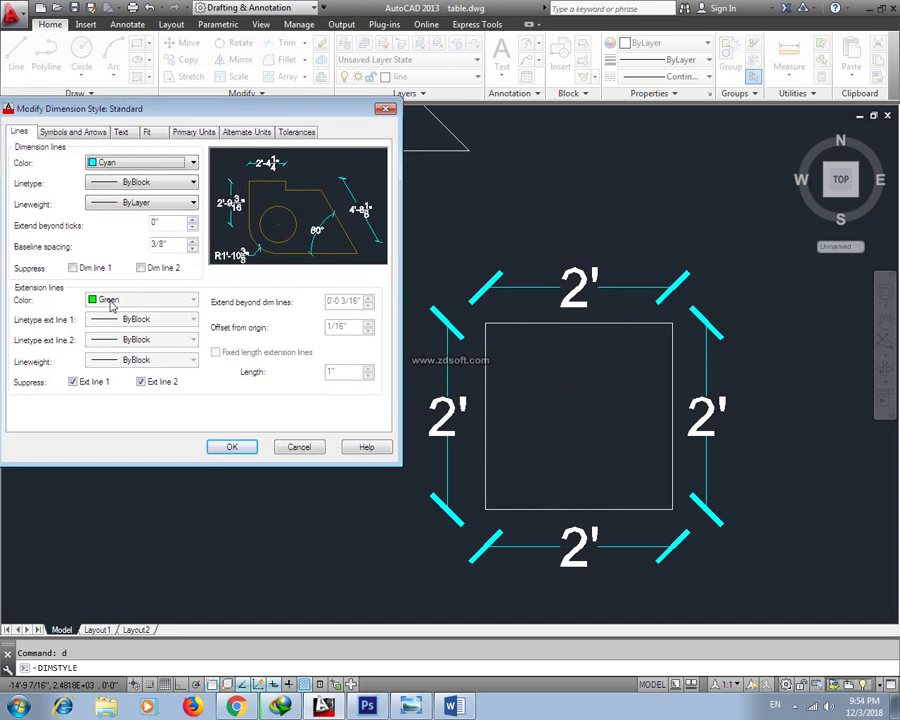
{"action": "left_click", "coordinate": [193, 222]}
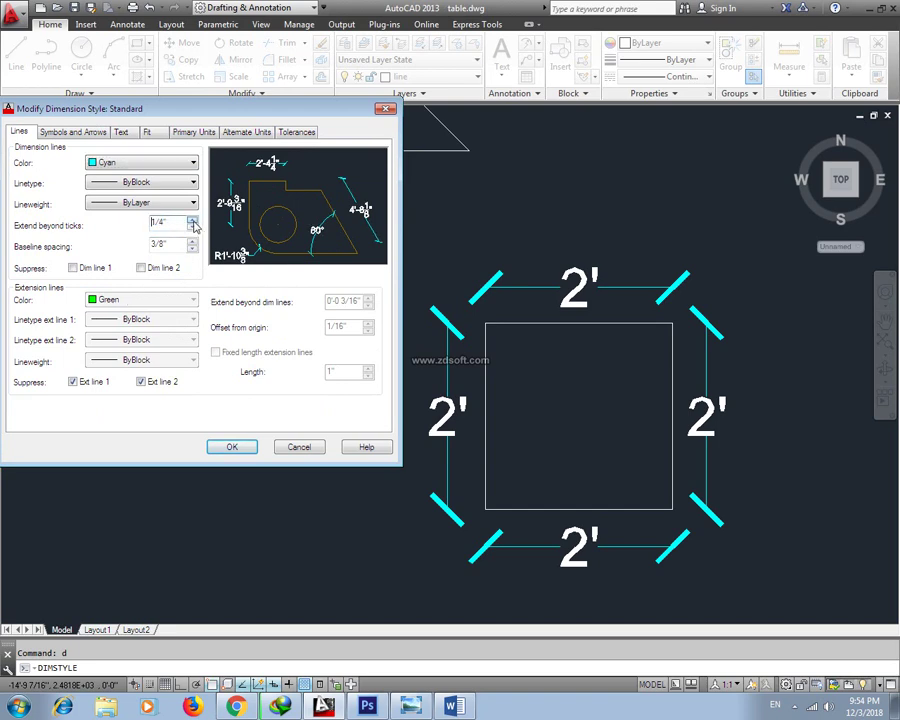
{"action": "left_click", "coordinate": [193, 221]}
{"action": "left_click", "coordinate": [192, 228]}
{"action": "left_click", "coordinate": [193, 229]}
{"action": "left_click", "coordinate": [193, 222]}
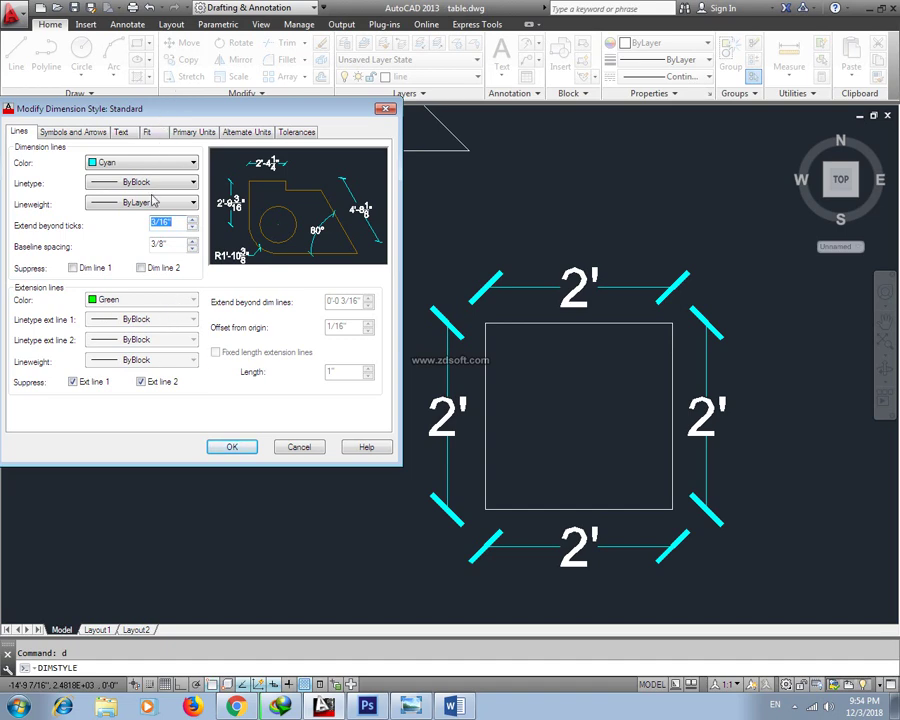
{"action": "left_click", "coordinate": [72, 383]}
{"action": "left_click", "coordinate": [142, 384]}
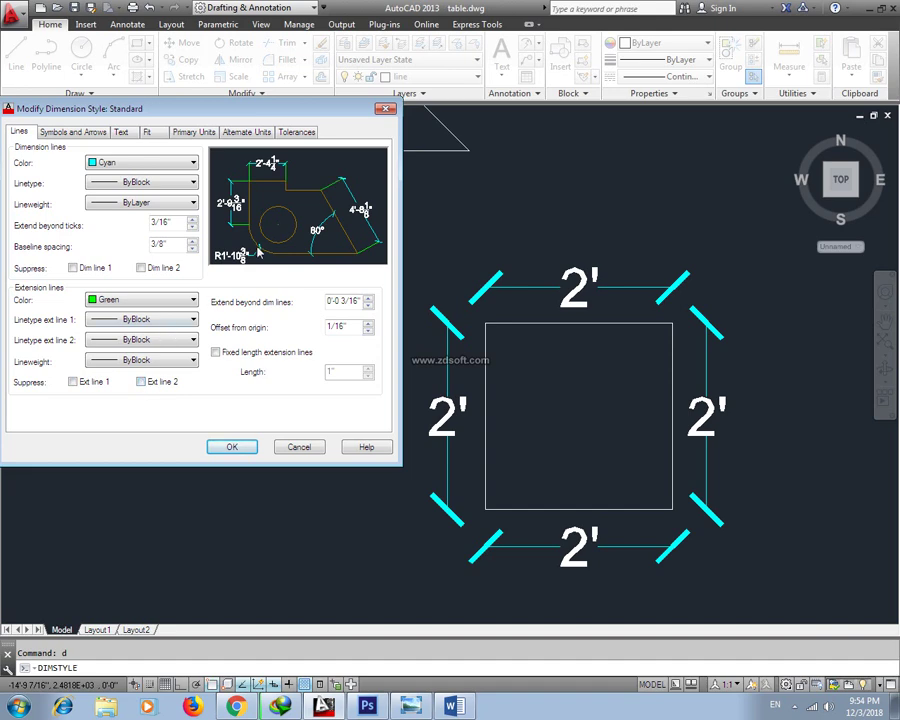
{"action": "left_click", "coordinate": [91, 306]}
{"action": "left_click", "coordinate": [240, 449]}
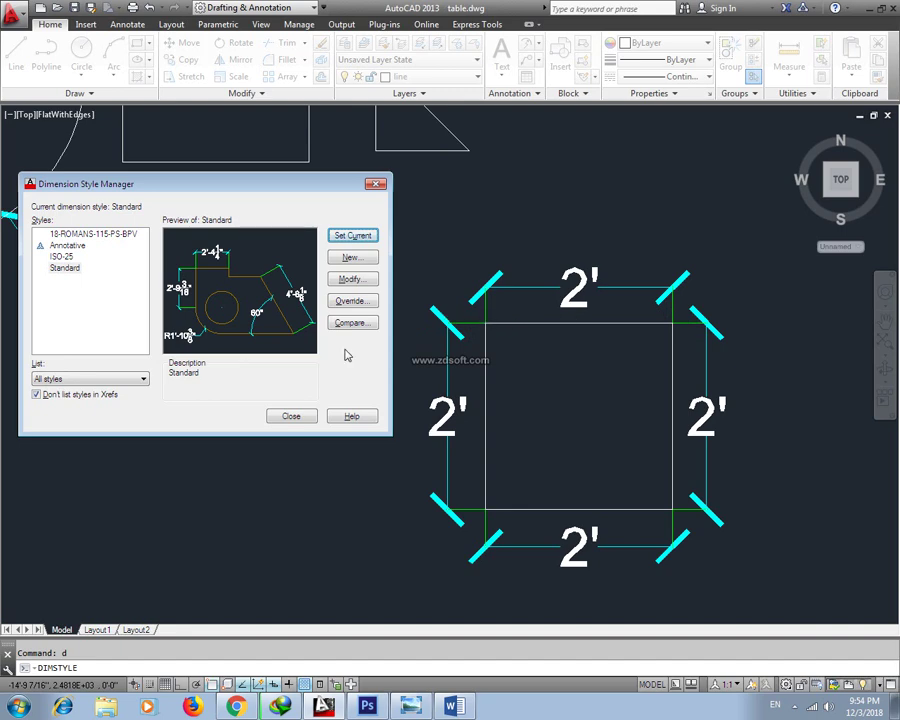
Step: Set the Standard style's extension line colour to Red and close the style manager
{"action": "left_click", "coordinate": [351, 280]}
{"action": "left_click", "coordinate": [138, 300]}
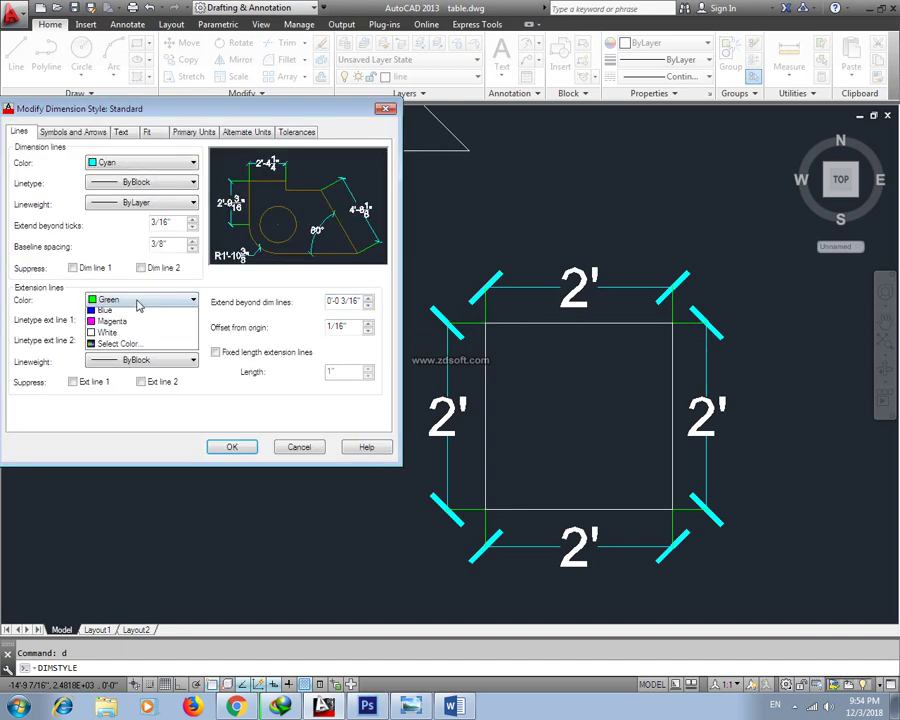
{"action": "left_click", "coordinate": [140, 334]}
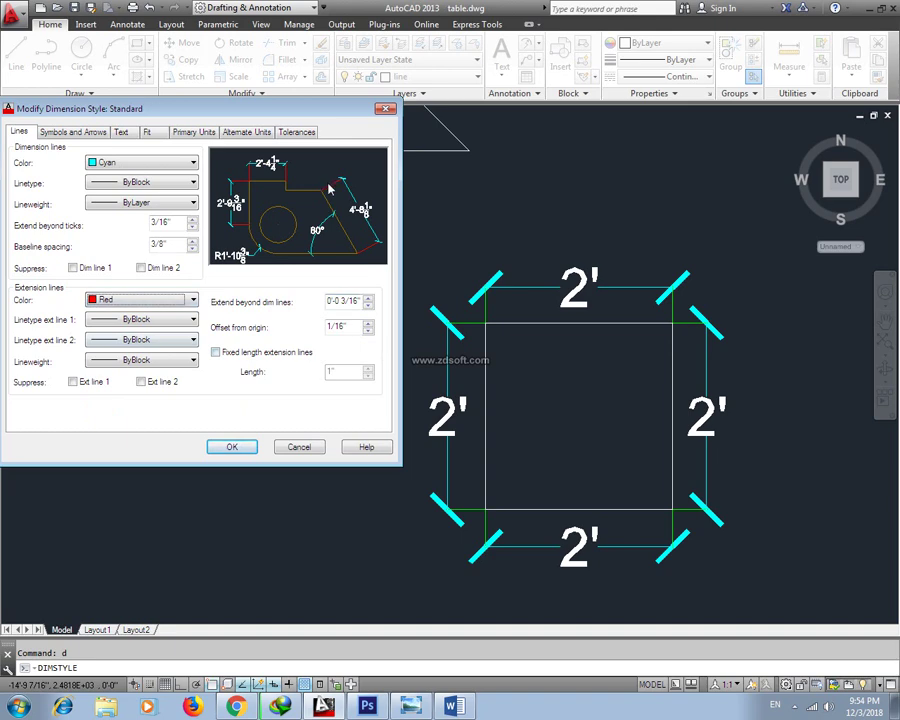
{"action": "left_click", "coordinate": [299, 447]}
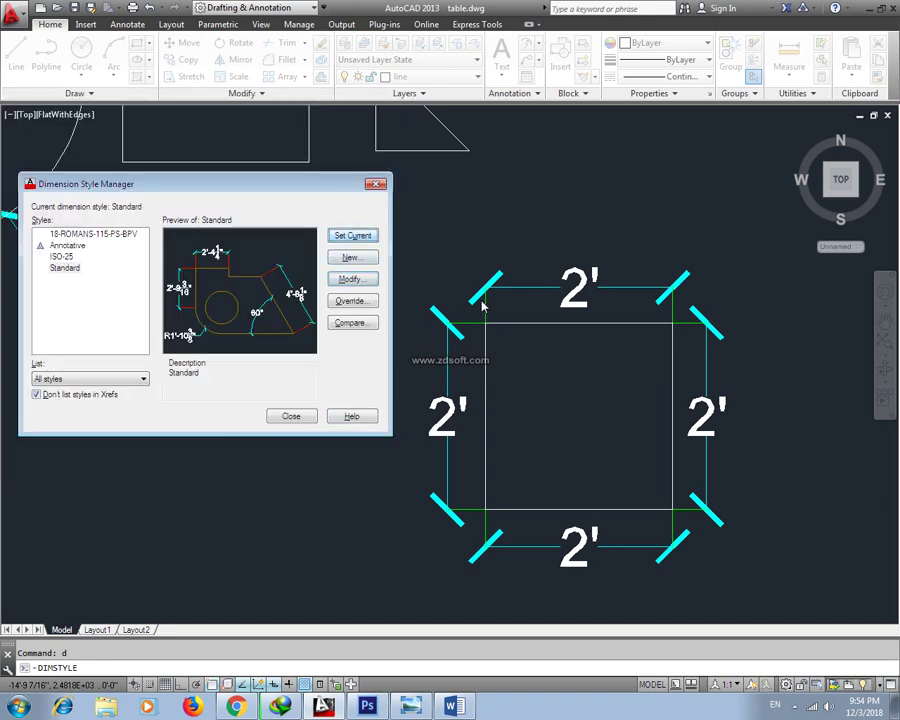
{"action": "left_click", "coordinate": [291, 416]}
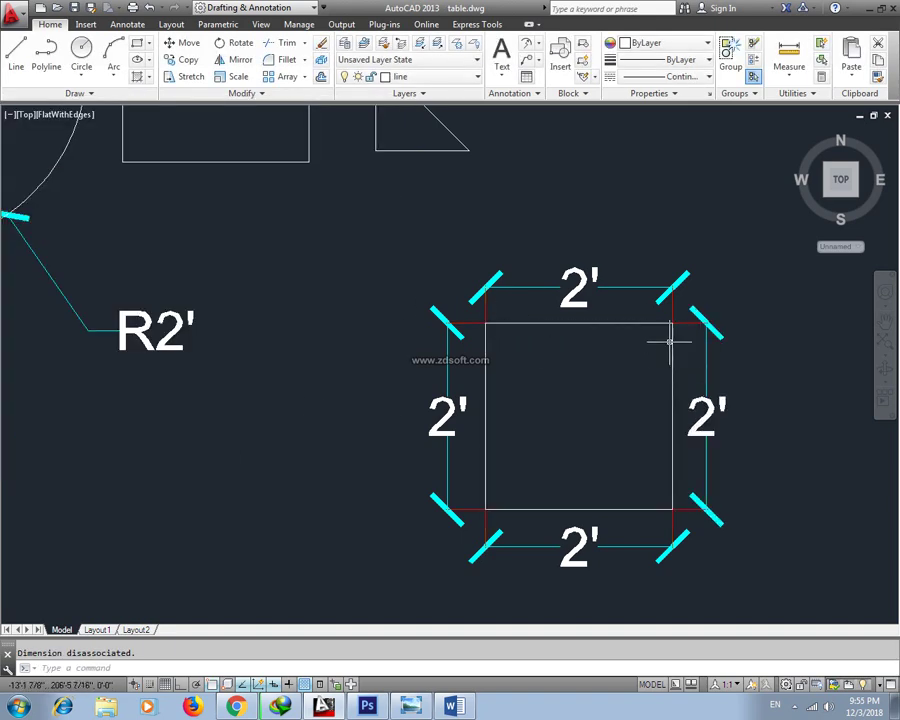
Step: Reopen the Standard style and keep ByBlock linetypes and lineweight for the extension lines
{"action": "scroll", "coordinate": [645, 335], "scroll_direction": "up", "scroll_amount": 3}
{"action": "scroll", "coordinate": [745, 290], "scroll_direction": "down", "scroll_amount": 3}
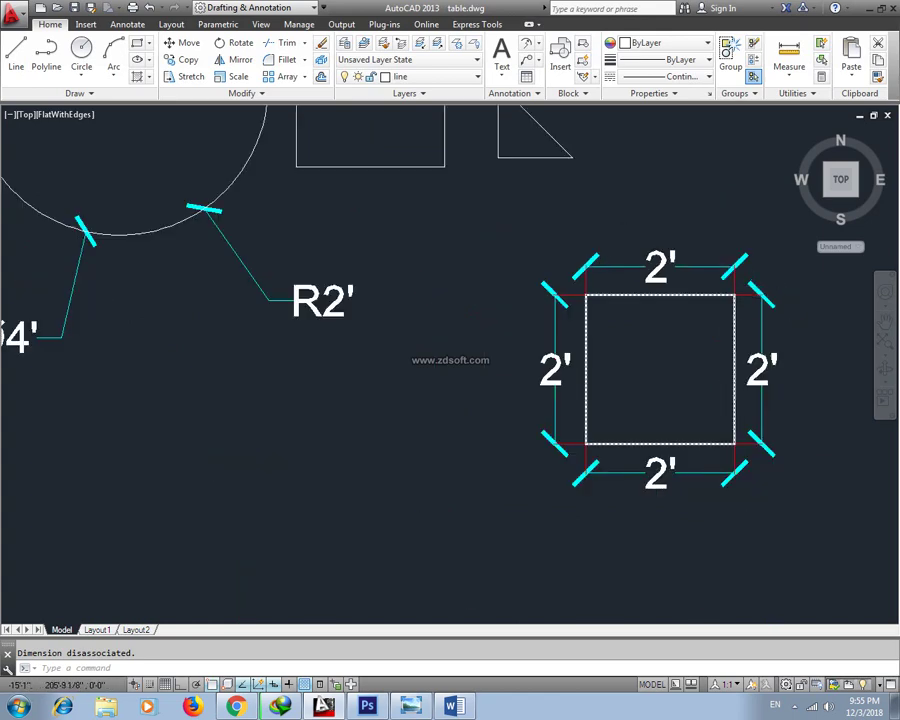
{"action": "type", "text": "d"}
{"action": "key", "text": "Return"}
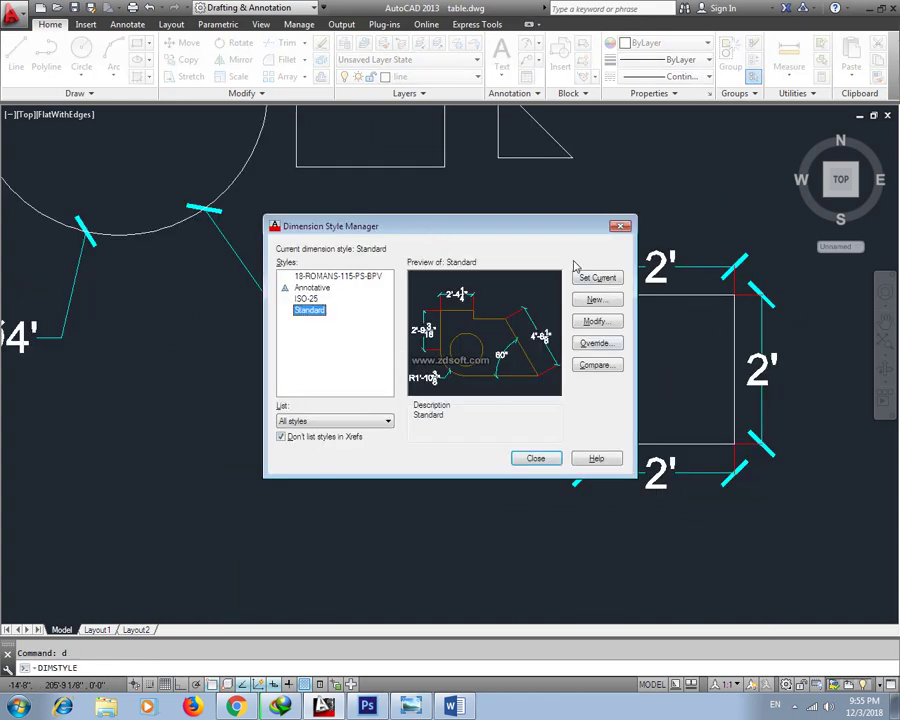
{"action": "left_click_drag", "start_coordinate": [546, 234], "coordinate": [386, 176]}
{"action": "left_click", "coordinate": [433, 260]}
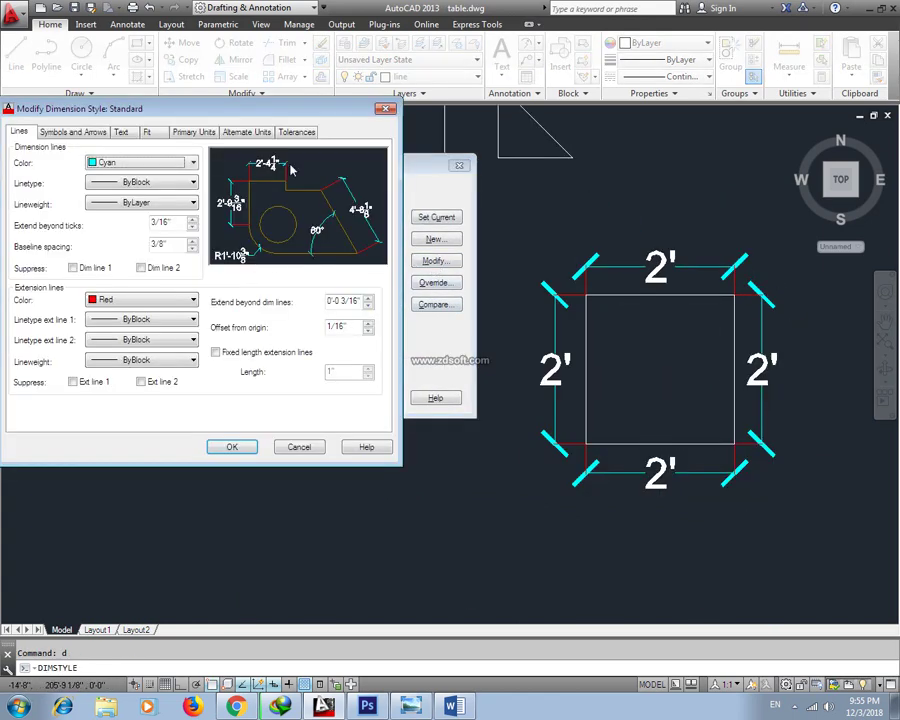
{"action": "left_click_drag", "start_coordinate": [233, 124], "coordinate": [273, 104]}
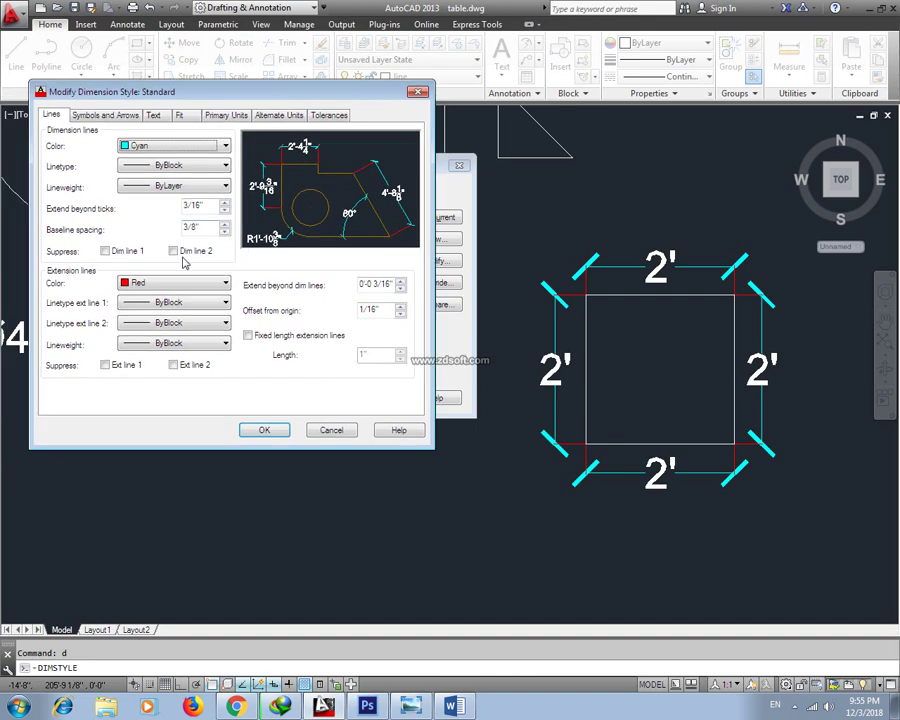
{"action": "left_click", "coordinate": [158, 304]}
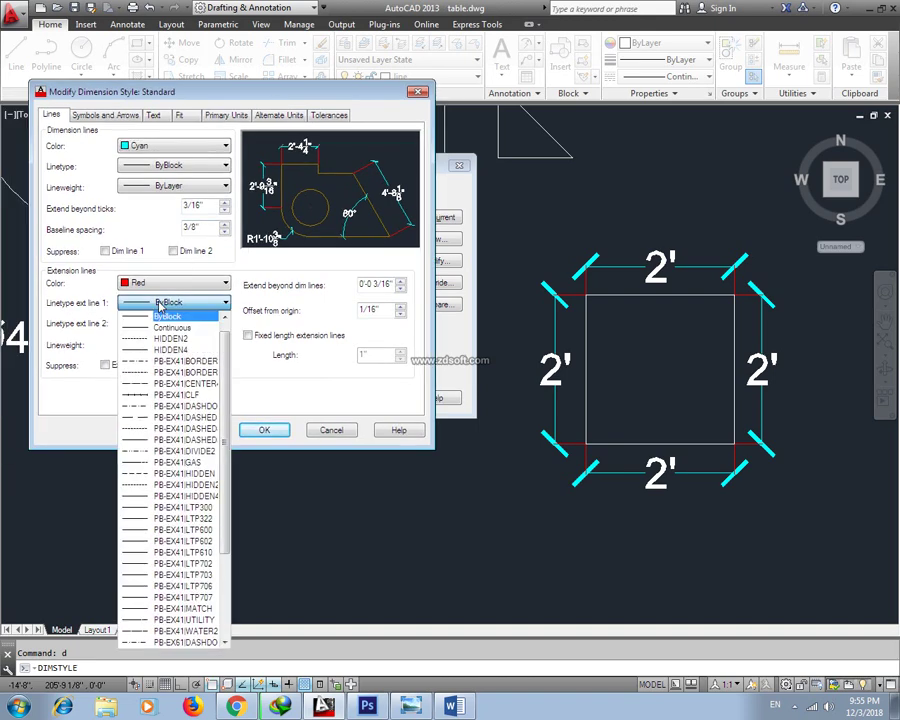
{"action": "left_click", "coordinate": [167, 316]}
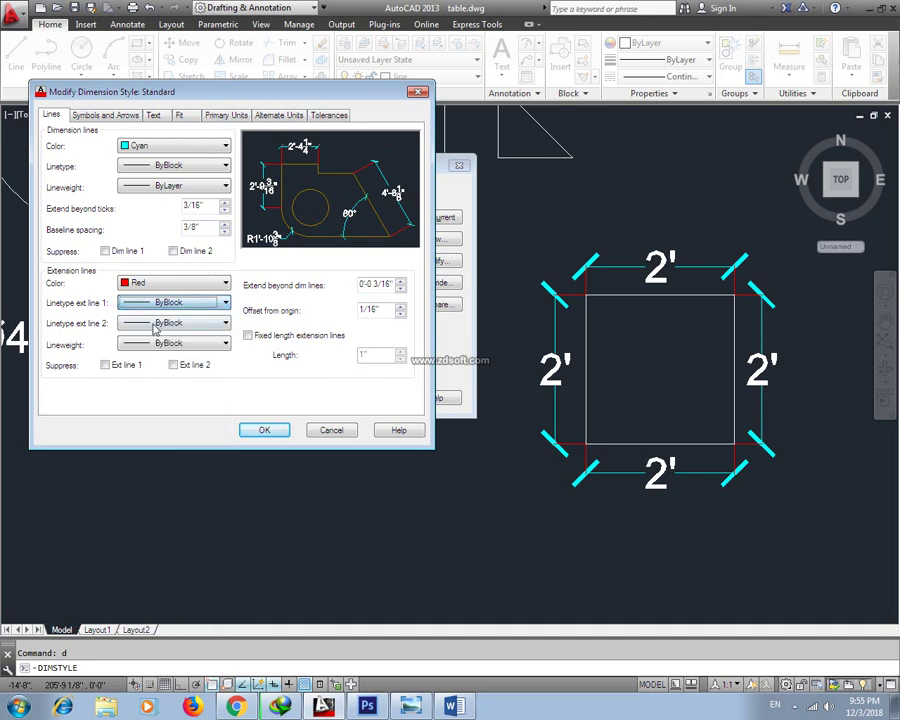
{"action": "left_click", "coordinate": [170, 323]}
{"action": "left_click", "coordinate": [165, 264]}
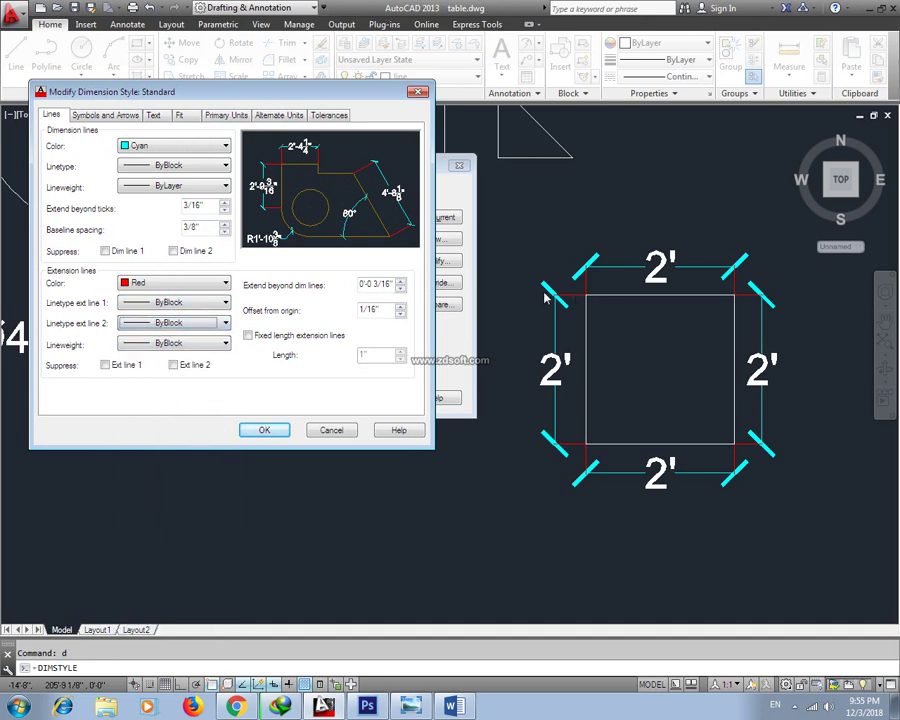
{"action": "left_click", "coordinate": [172, 343]}
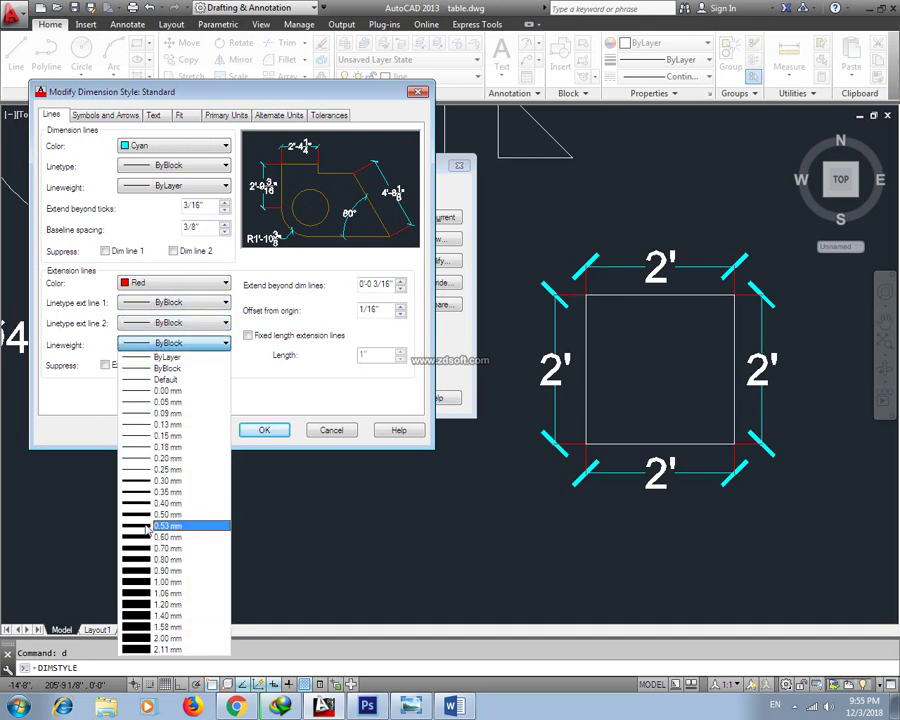
{"action": "left_click", "coordinate": [245, 380]}
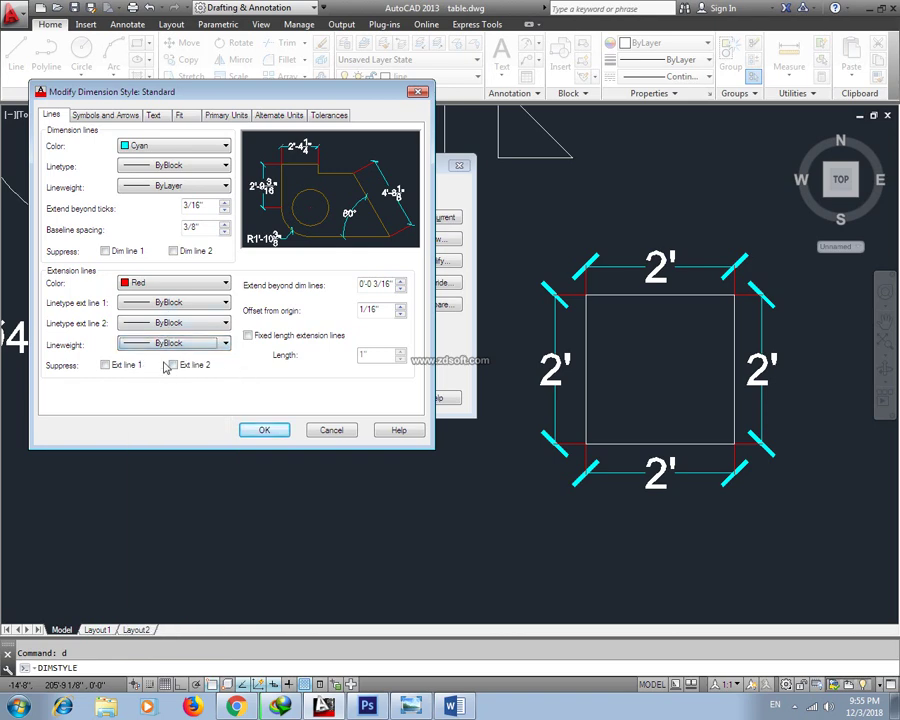
Step: Suppress extension lines 1 and 2 and apply the change
{"action": "left_click", "coordinate": [105, 365]}
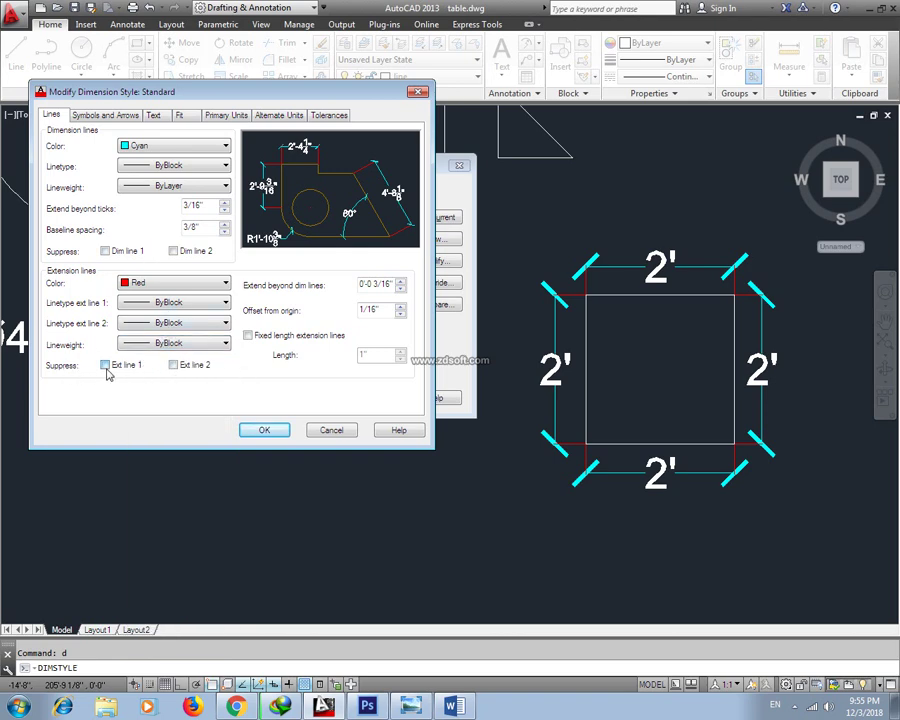
{"action": "left_click", "coordinate": [174, 365]}
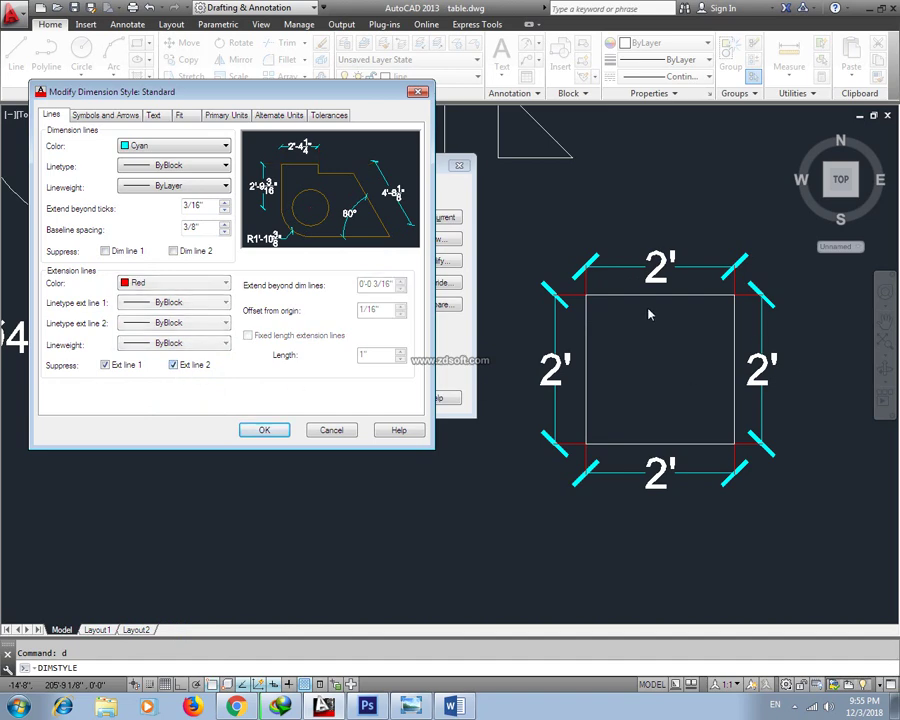
{"action": "left_click", "coordinate": [264, 431]}
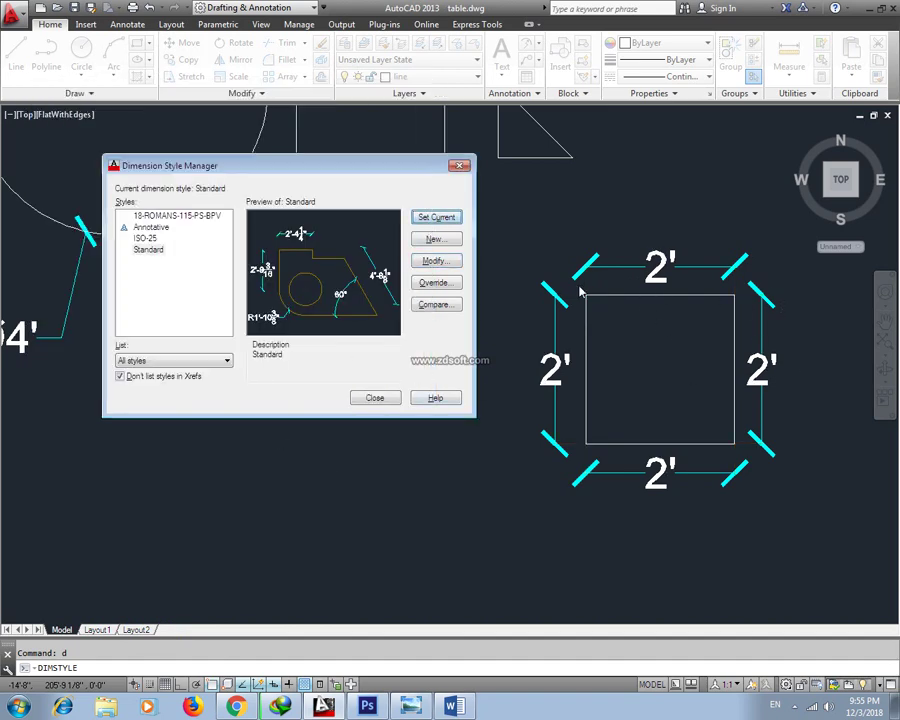
Step: Un-suppress the extension lines, set Offset from origin 1 3/4" and Extend beyond dim lines 3/4"
{"action": "left_click", "coordinate": [434, 260]}
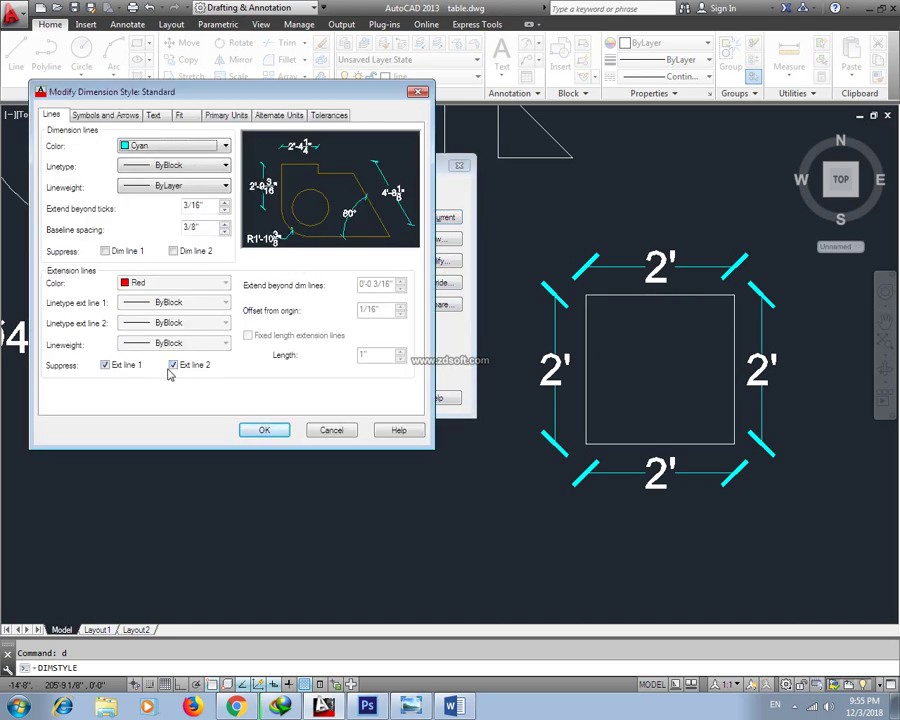
{"action": "left_click", "coordinate": [173, 366]}
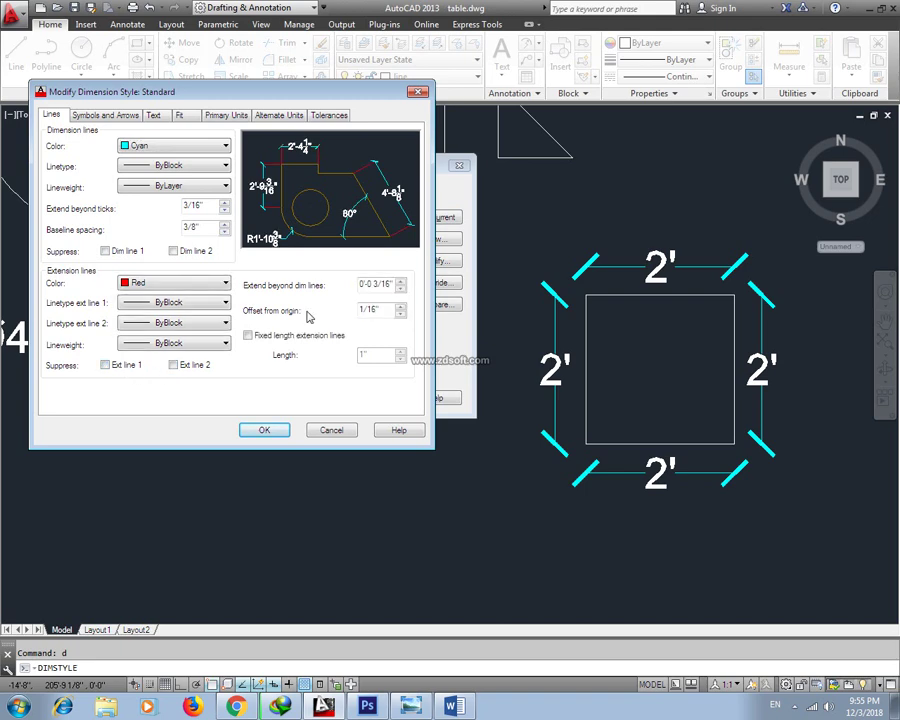
{"action": "left_click", "coordinate": [400, 306]}
{"action": "left_click", "coordinate": [400, 307]}
{"action": "left_click", "coordinate": [400, 307]}
{"action": "left_click", "coordinate": [400, 307]}
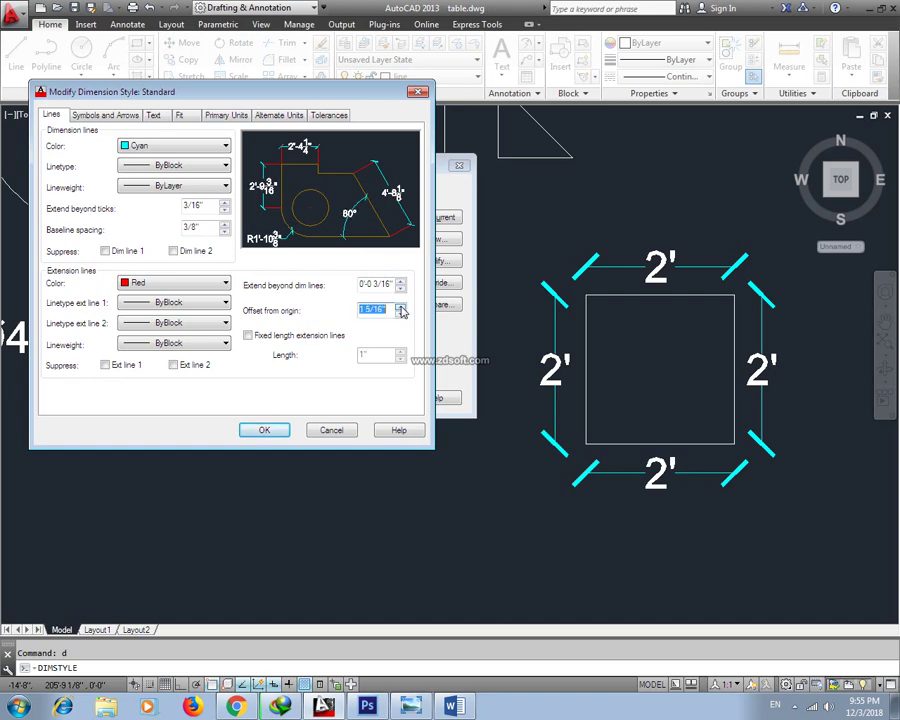
{"action": "left_click", "coordinate": [400, 307]}
{"action": "left_click", "coordinate": [400, 307]}
{"action": "left_click", "coordinate": [400, 282]}
{"action": "left_click", "coordinate": [400, 282]}
{"action": "left_click", "coordinate": [400, 282]}
{"action": "left_click", "coordinate": [400, 282]}
{"action": "left_click", "coordinate": [400, 282]}
{"action": "left_click", "coordinate": [400, 283]}
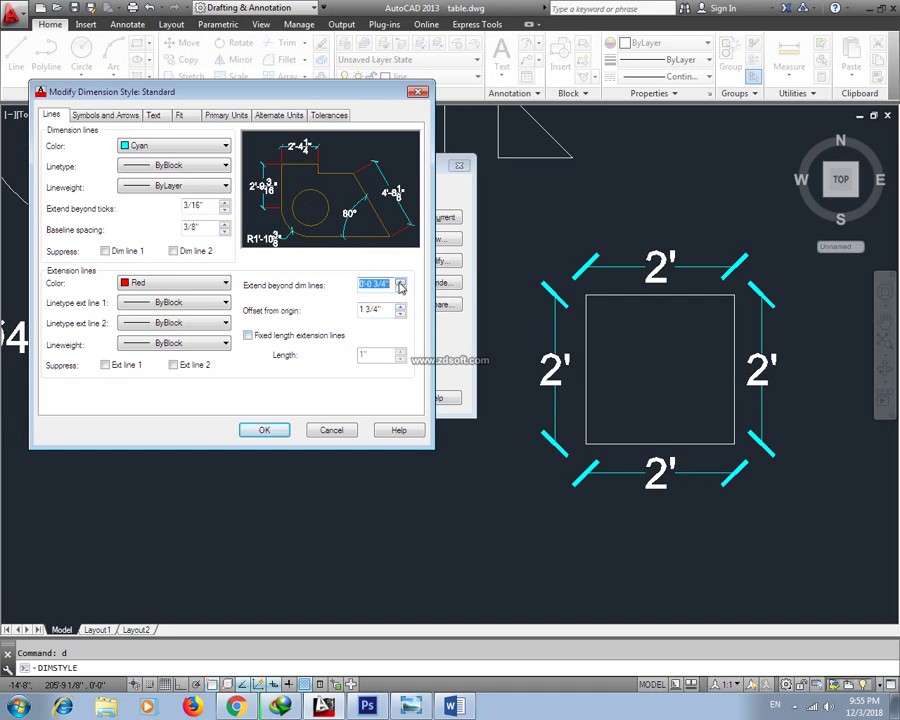
{"action": "left_click", "coordinate": [329, 429]}
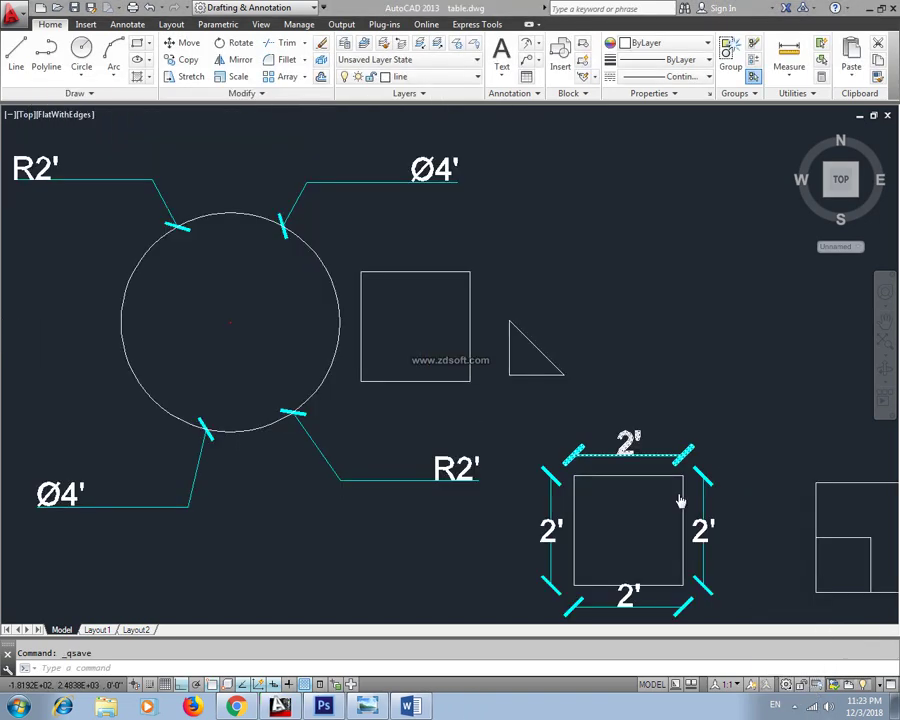
Step: Reopen the Standard style with D and bring up its Symbols and Arrows settings
{"action": "key", "text": "Escape"}
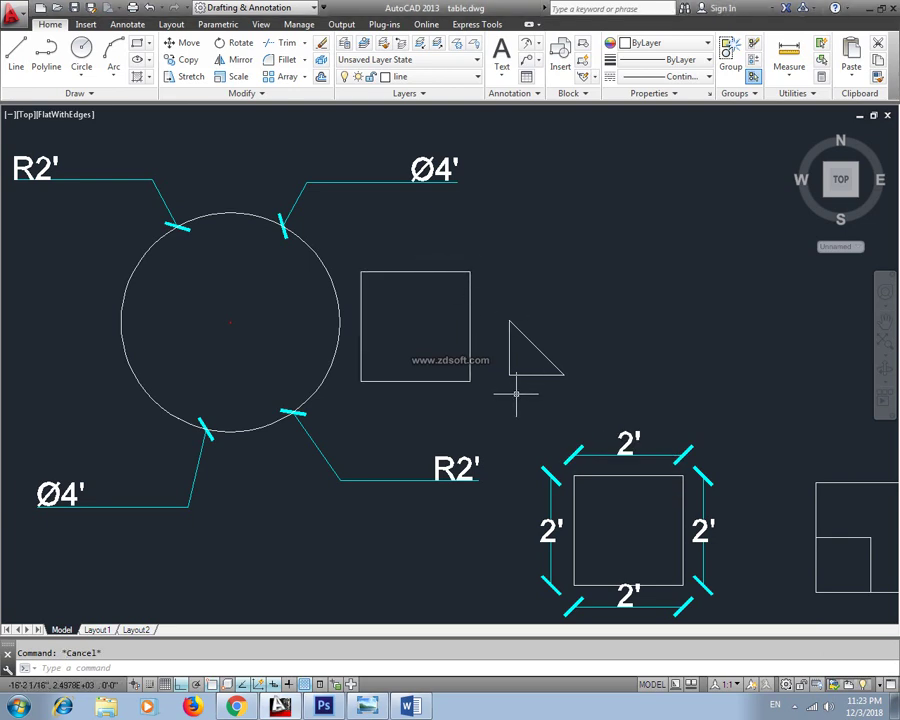
{"action": "type", "text": "D"}
{"action": "key", "text": "Return"}
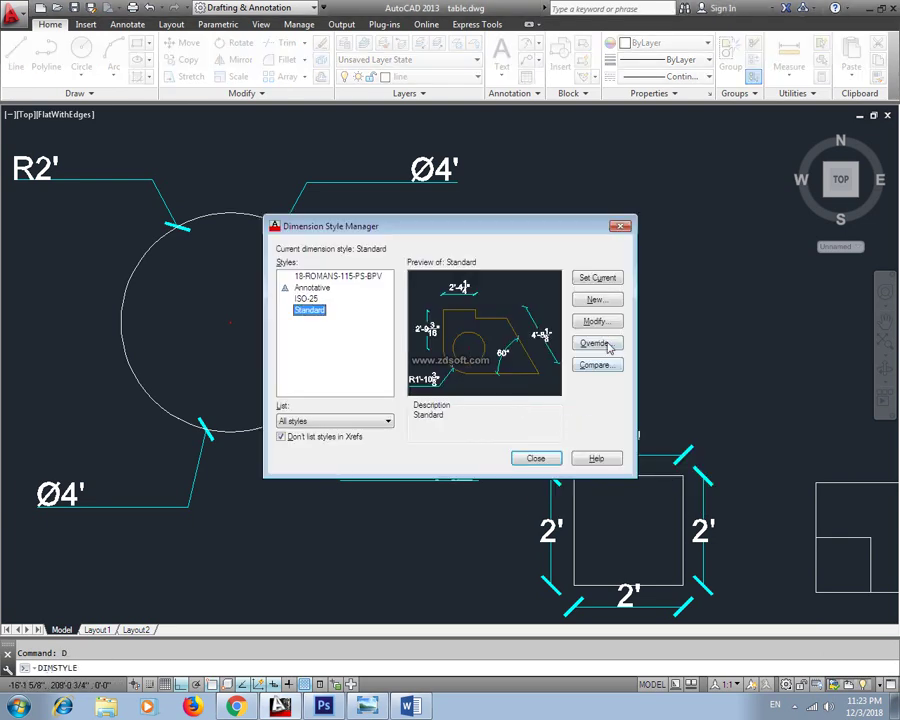
{"action": "left_click", "coordinate": [596, 321]}
{"action": "left_click_drag", "start_coordinate": [100, 72], "coordinate": [296, 92]}
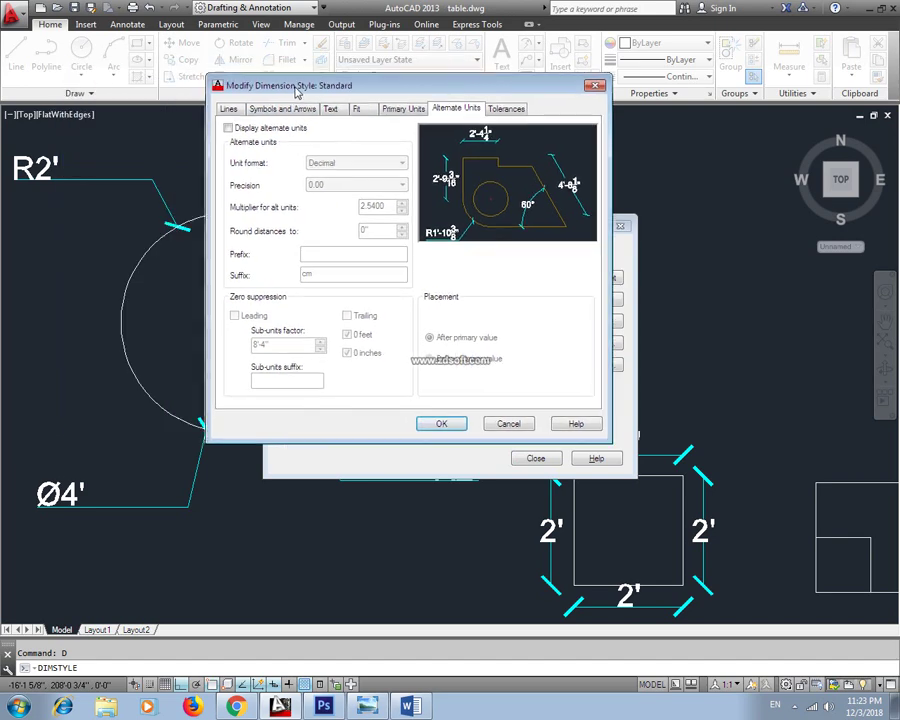
{"action": "left_click", "coordinate": [235, 110]}
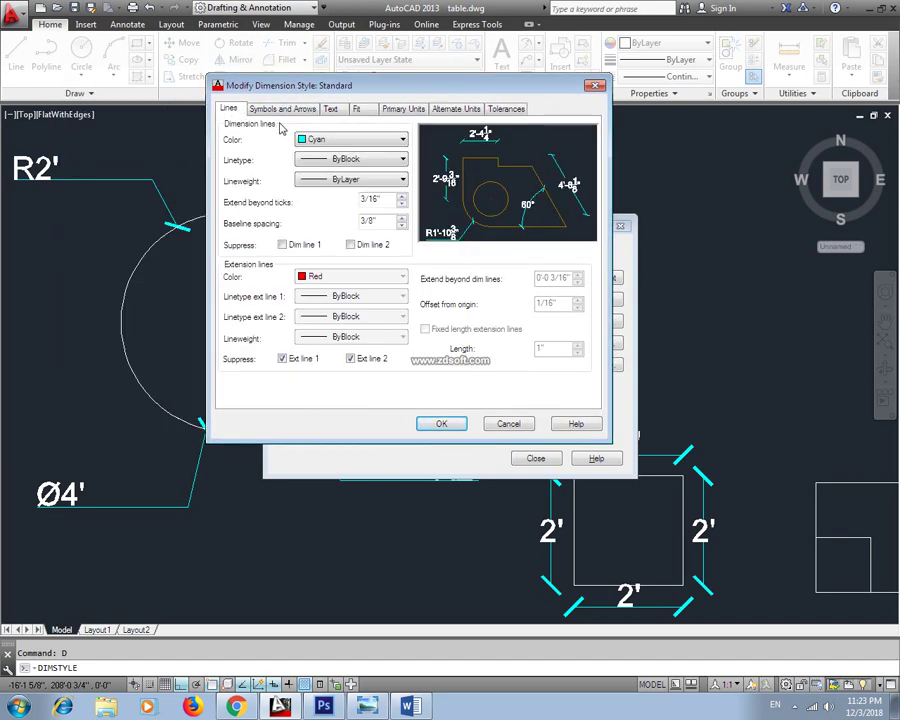
{"action": "left_click", "coordinate": [280, 110]}
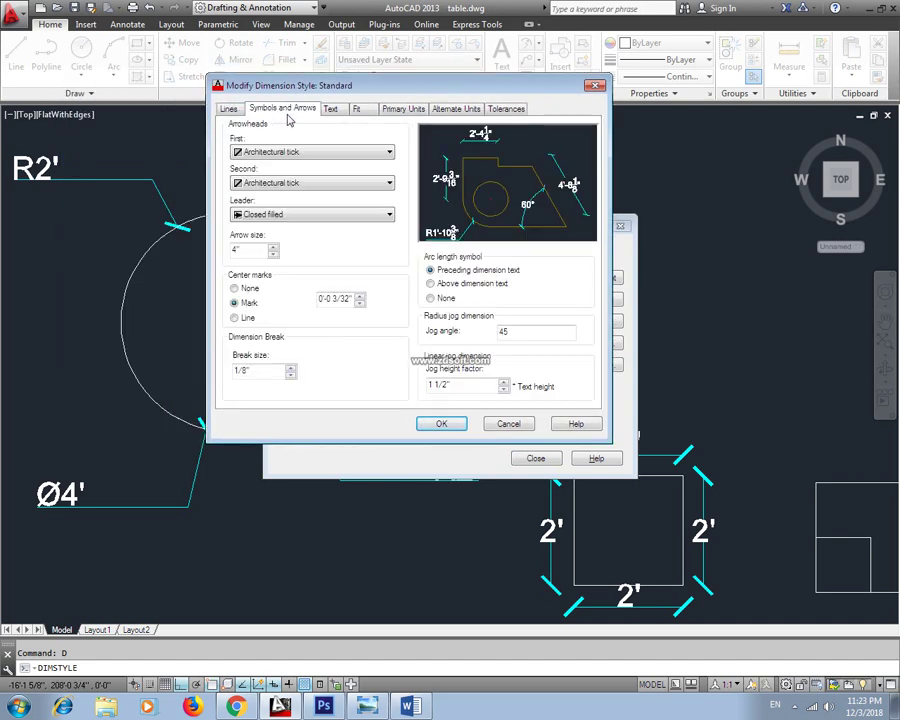
{"action": "mouse_move", "coordinate": [312, 86]}
{"action": "left_mouse_down"}
{"action": "mouse_move", "coordinate": [435, 121]}
{"action": "mouse_move", "coordinate": [208, 195]}
{"action": "left_mouse_up"}
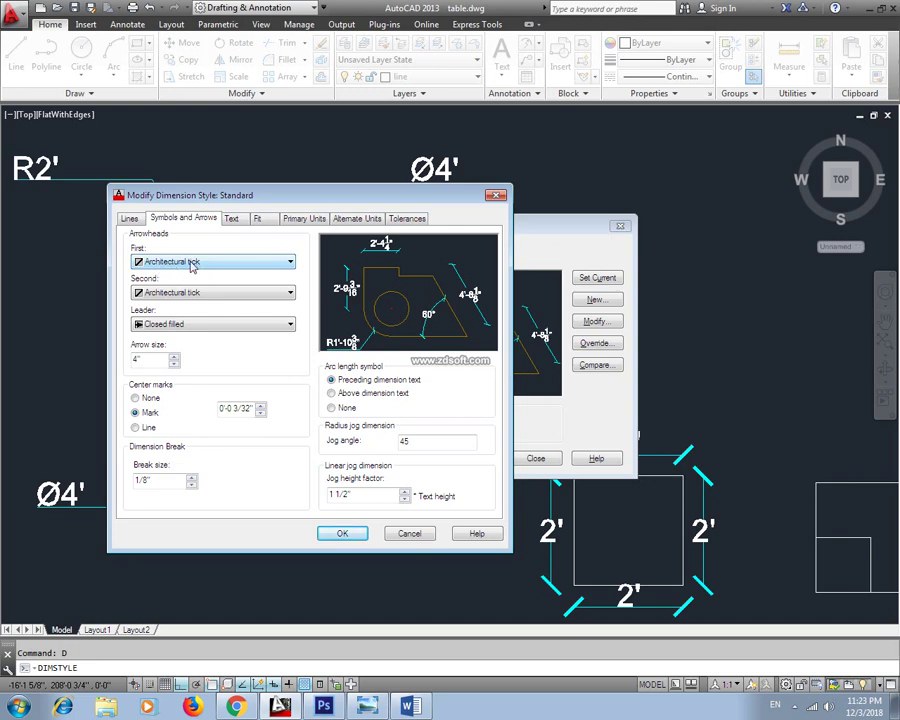
Step: Set the First, Second and Leader arrowheads to Closed filled and apply
{"action": "left_click", "coordinate": [210, 263]}
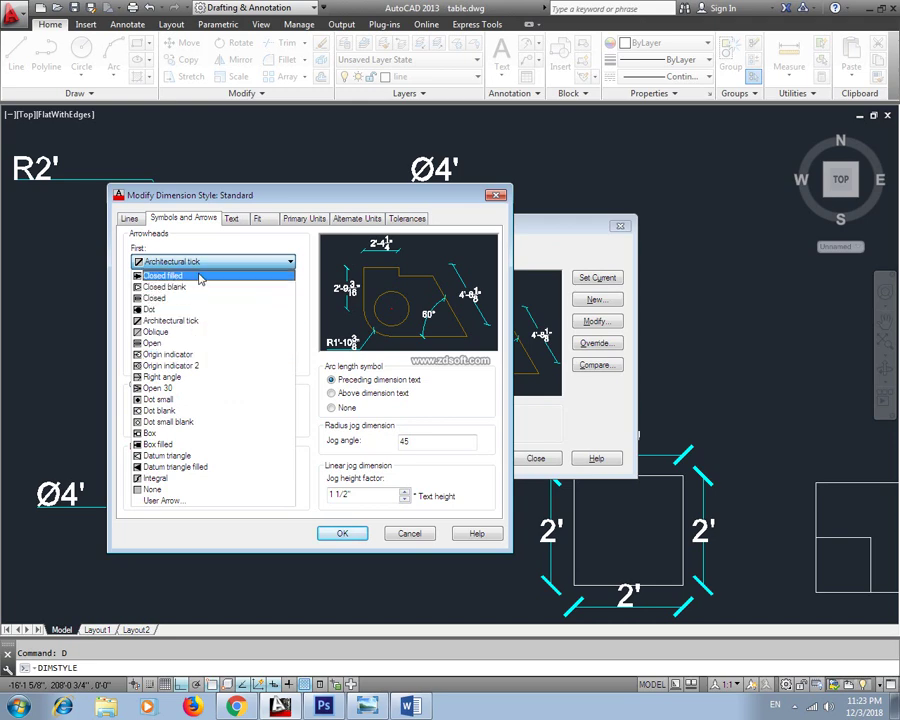
{"action": "left_click", "coordinate": [200, 279]}
{"action": "left_click", "coordinate": [184, 293]}
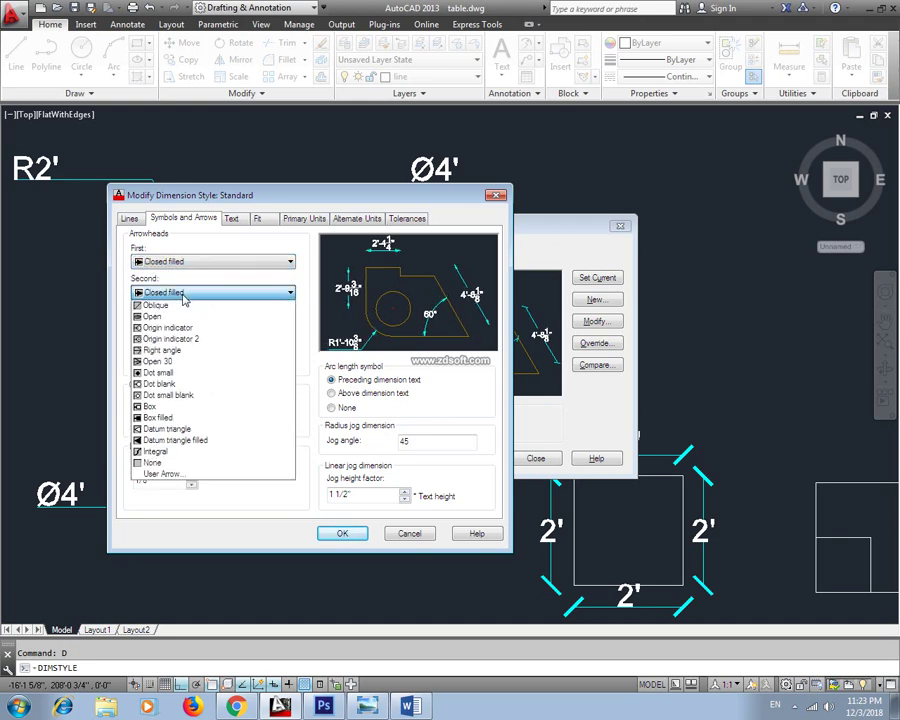
{"action": "left_click", "coordinate": [184, 295]}
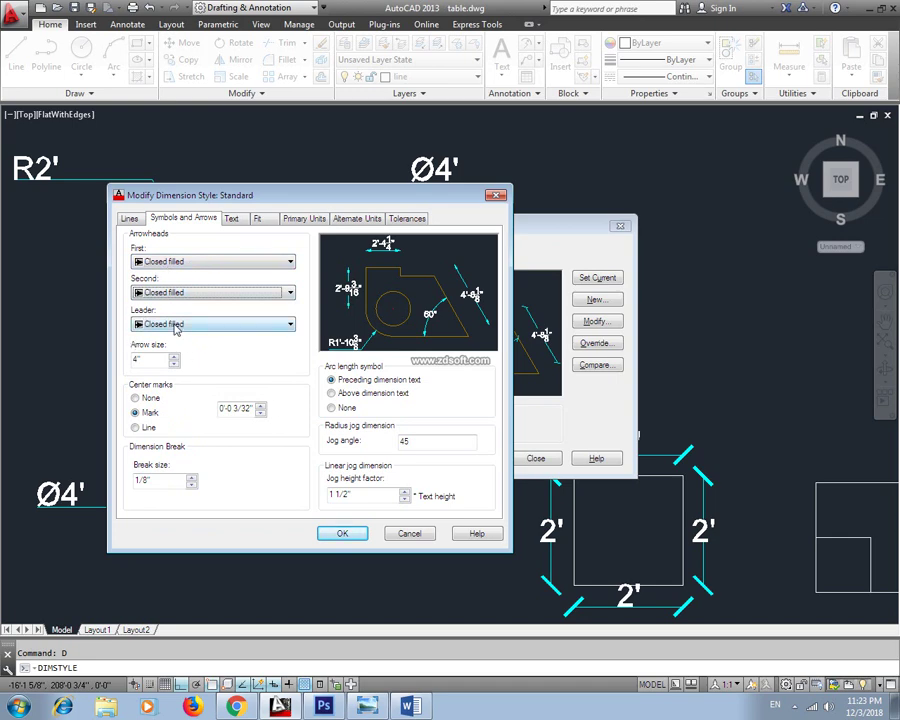
{"action": "left_click", "coordinate": [175, 324]}
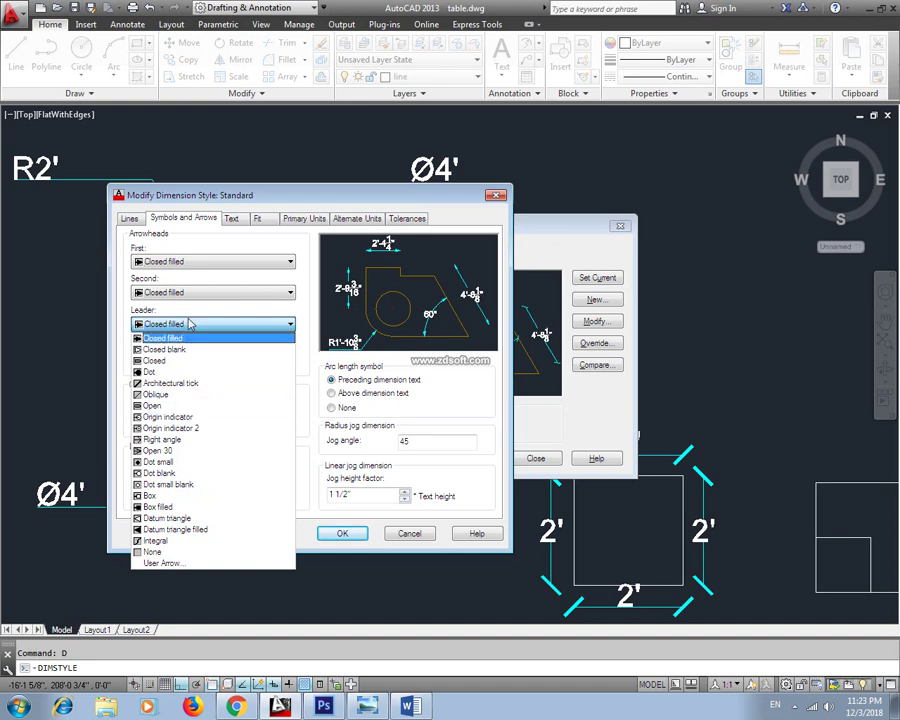
{"action": "left_click", "coordinate": [172, 335]}
{"action": "left_click", "coordinate": [358, 534]}
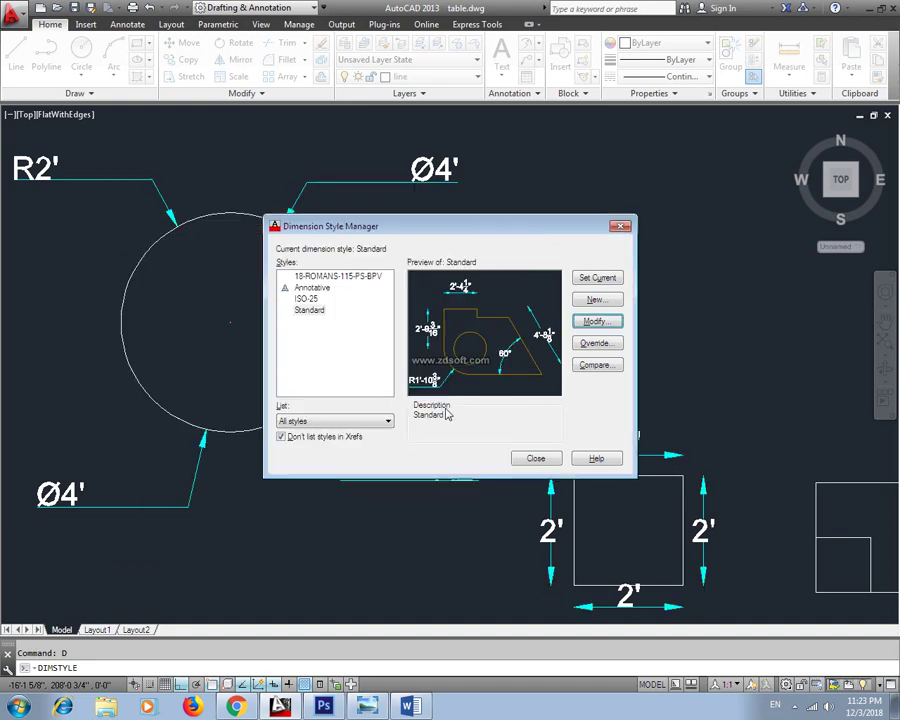
Step: Close the style manager and zoom in on the dimensioned square
{"action": "left_click", "coordinate": [536, 458]}
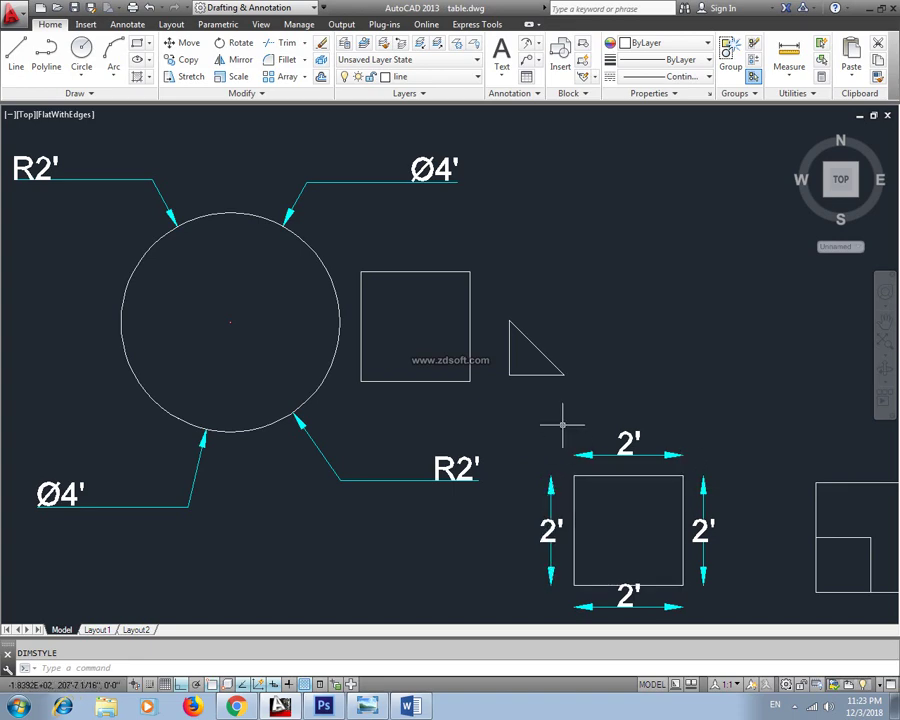
{"action": "scroll", "coordinate": [645, 442], "scroll_direction": "up", "scroll_amount": 5}
{"action": "scroll", "coordinate": [665, 450], "scroll_direction": "down", "scroll_amount": 4}
{"action": "middle_click_drag", "start_coordinate": [715, 482], "coordinate": [652, 430]}
{"action": "scroll", "coordinate": [652, 430], "scroll_direction": "up", "scroll_amount": 3}
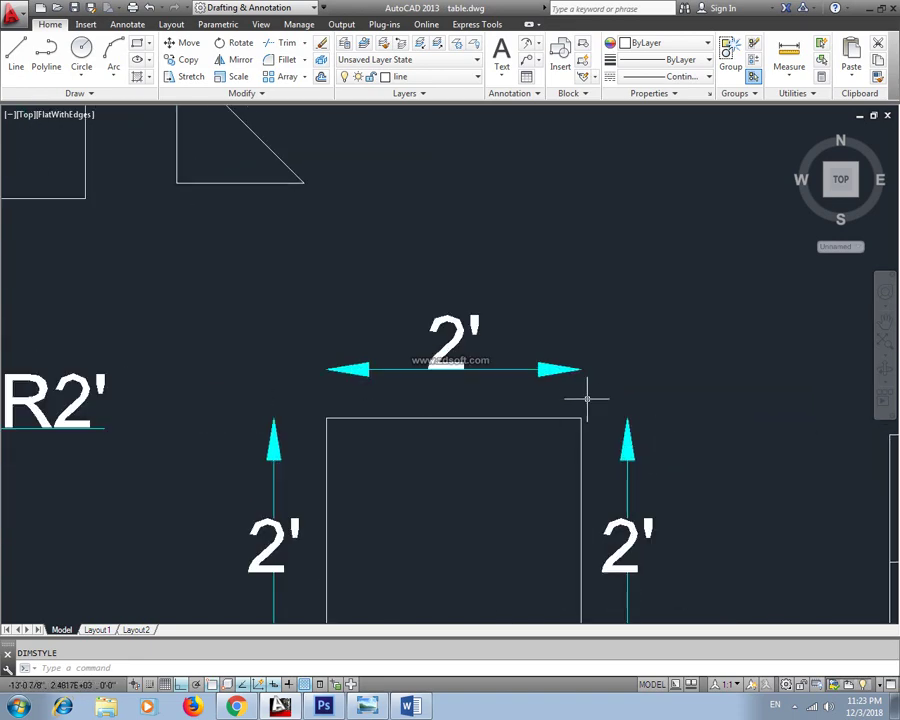
Step: Set the Standard style's arrow size to 4 1/4" and enlarge the center mark
{"action": "type", "text": "d"}
{"action": "key", "text": "Return"}
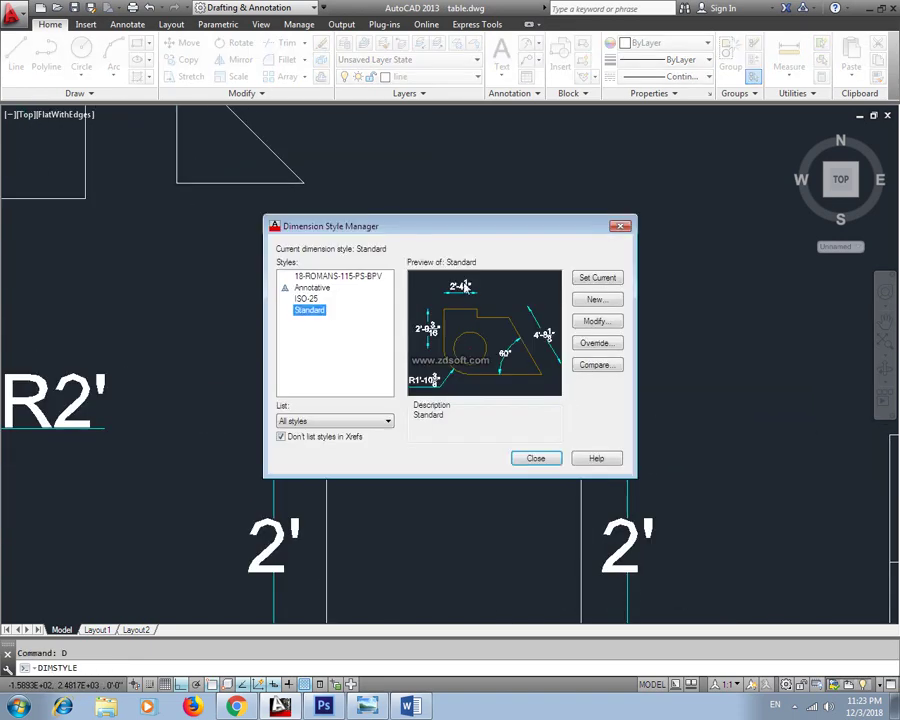
{"action": "left_click", "coordinate": [600, 324]}
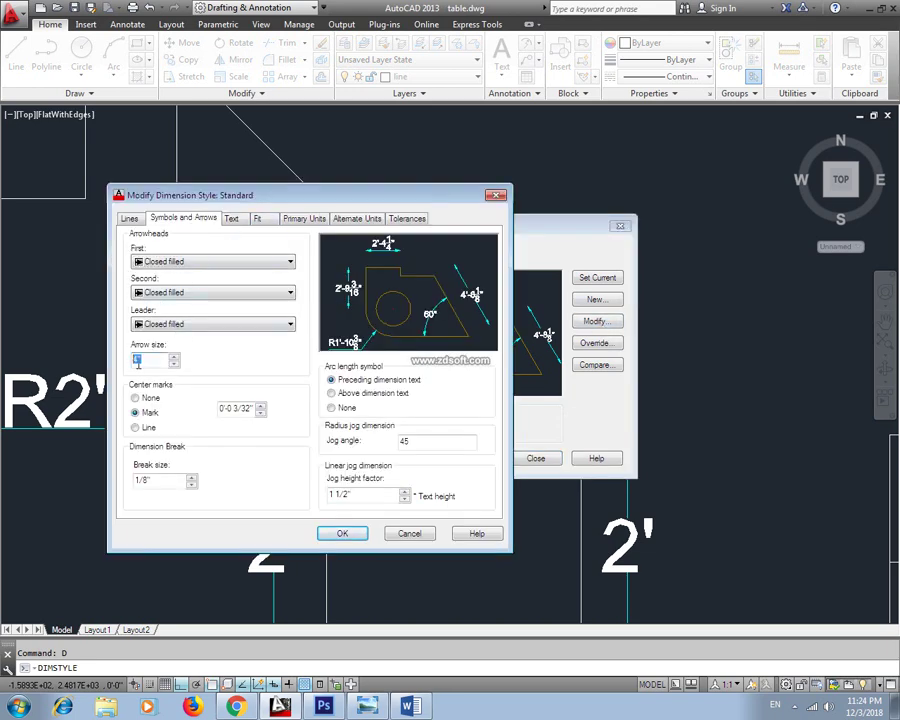
{"action": "left_click", "coordinate": [173, 357]}
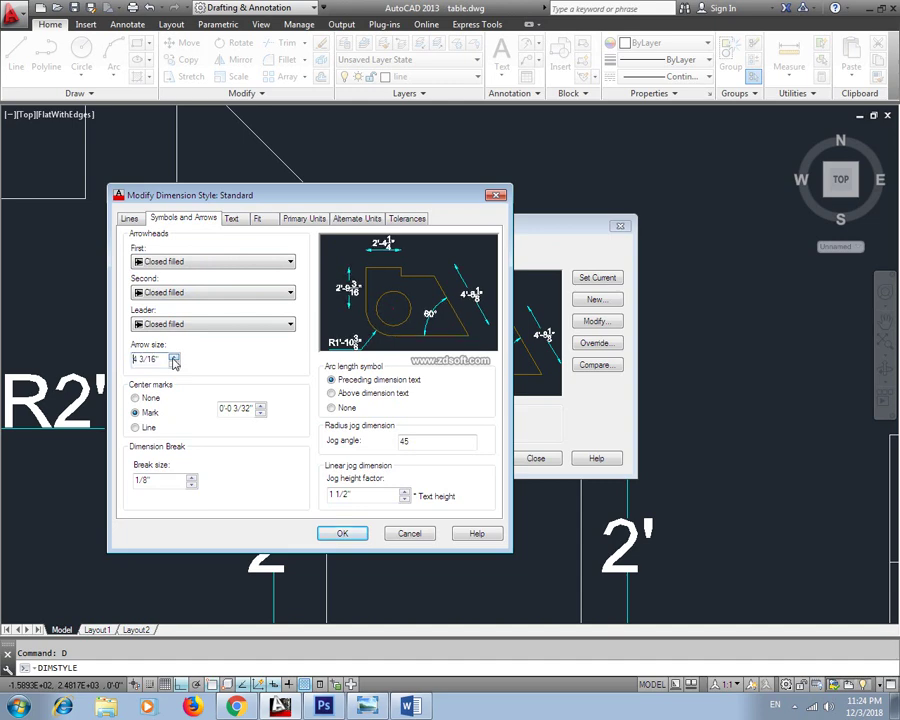
{"action": "left_click", "coordinate": [260, 405]}
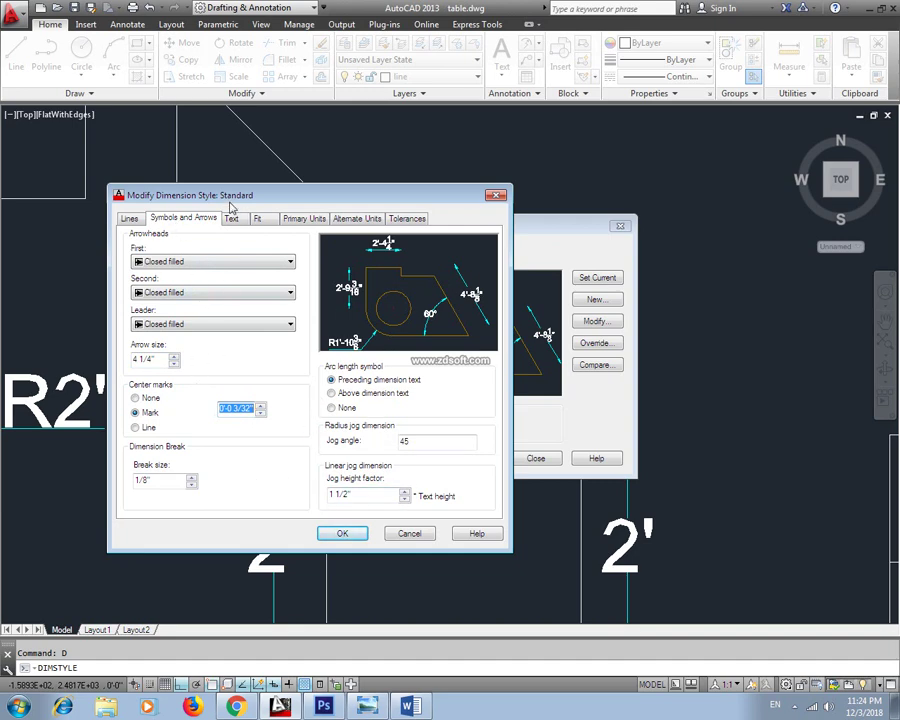
{"action": "left_click", "coordinate": [231, 218]}
{"action": "mouse_move", "coordinate": [227, 204]}
{"action": "left_mouse_down"}
{"action": "mouse_move", "coordinate": [233, 199]}
{"action": "mouse_move", "coordinate": [105, 163]}
{"action": "left_mouse_up"}
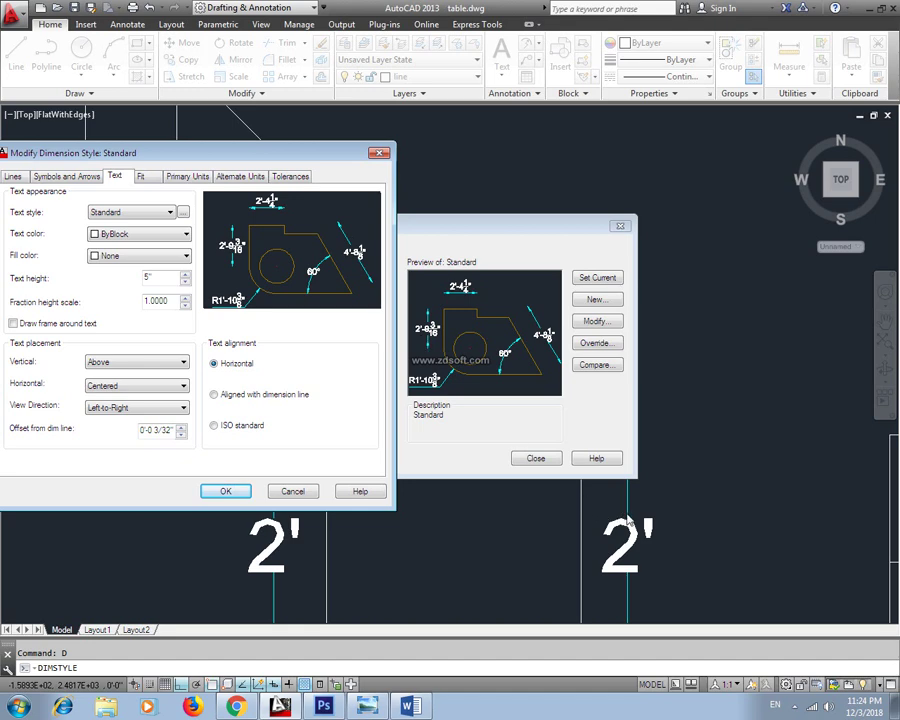
{"action": "left_click_drag", "start_coordinate": [238, 160], "coordinate": [287, 172]}
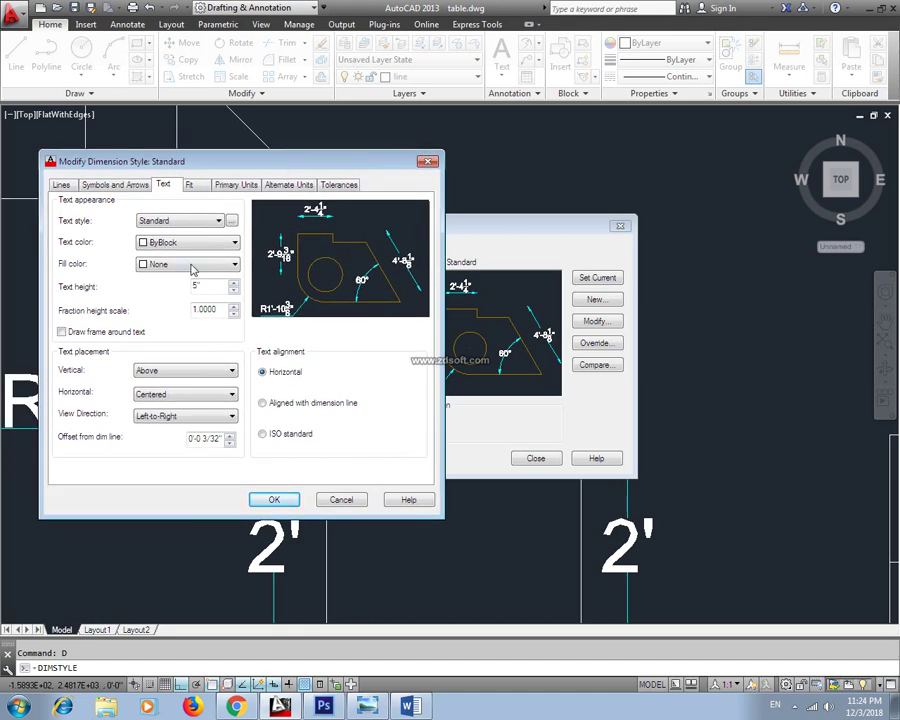
{"action": "left_click", "coordinate": [176, 221]}
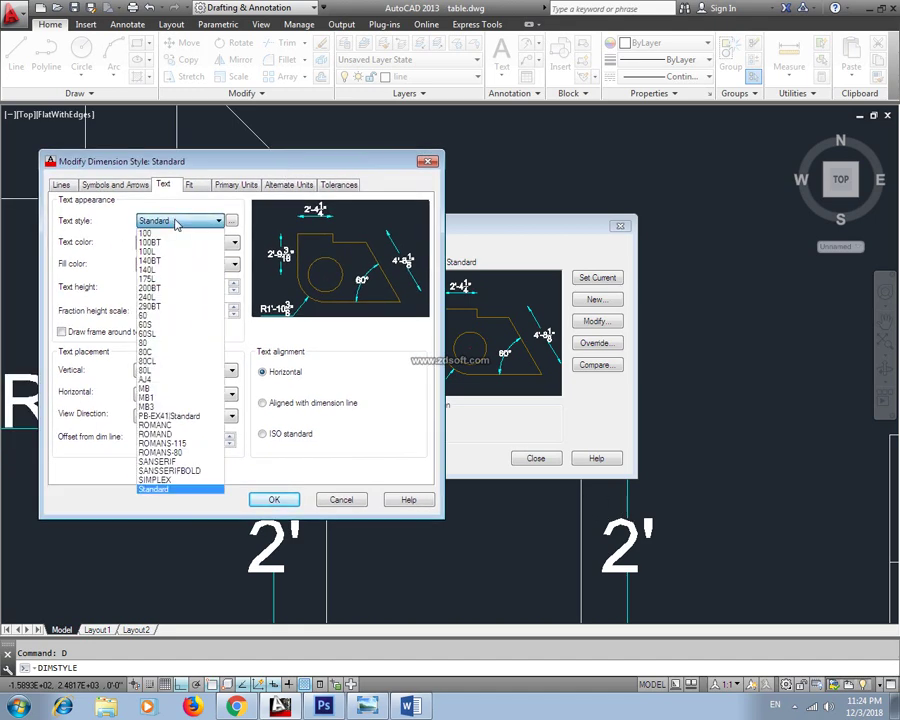
{"action": "left_click", "coordinate": [176, 222]}
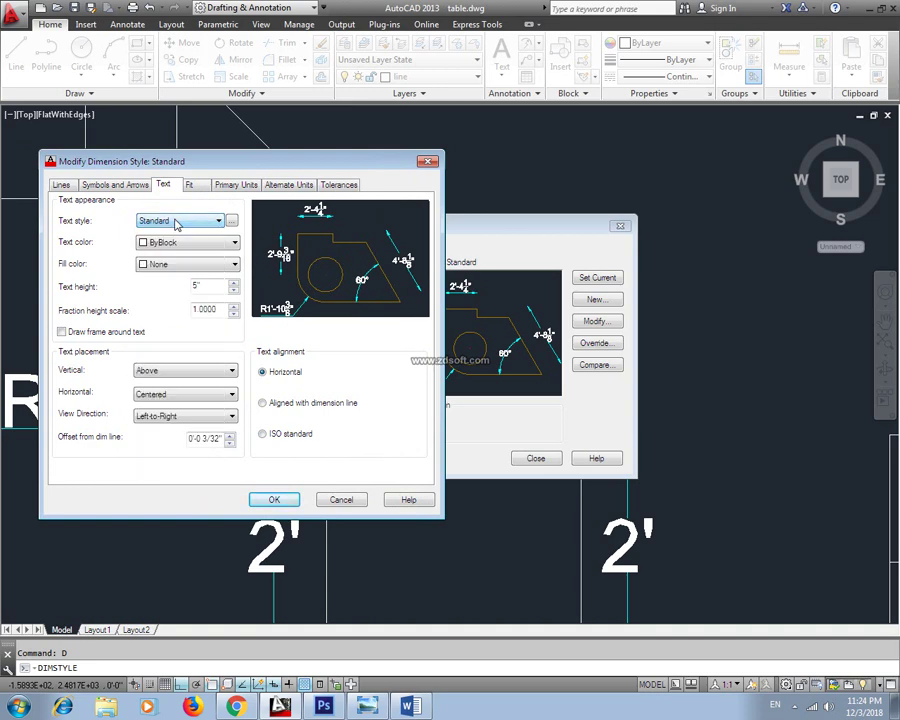
{"action": "left_click", "coordinate": [231, 221]}
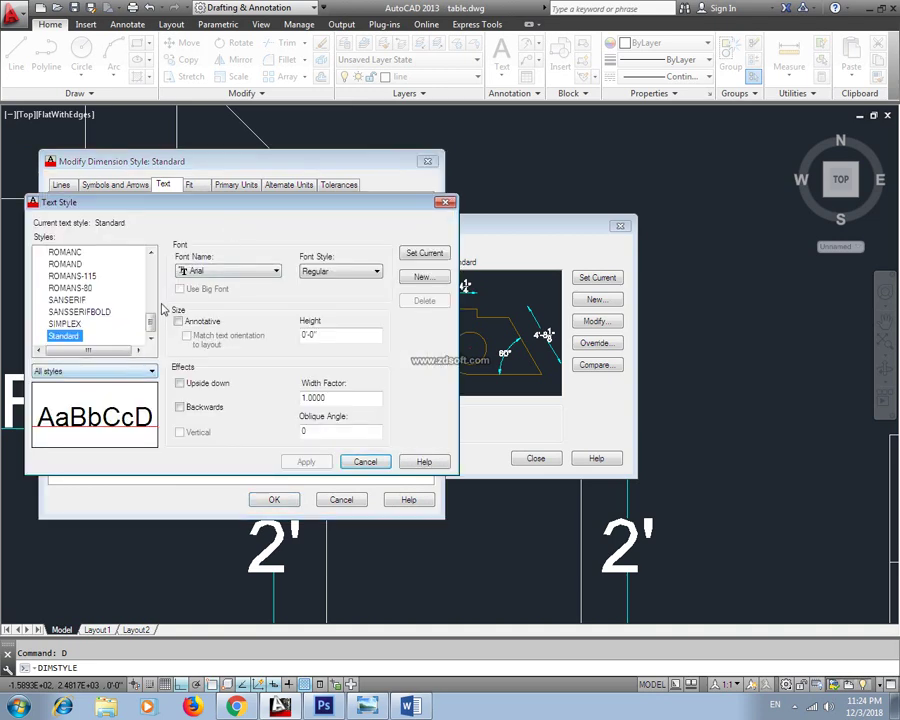
{"action": "left_click", "coordinate": [70, 287]}
{"action": "key", "text": "Down"}
{"action": "key", "text": "Down"}
{"action": "key", "text": "Down"}
{"action": "key", "text": "Home"}
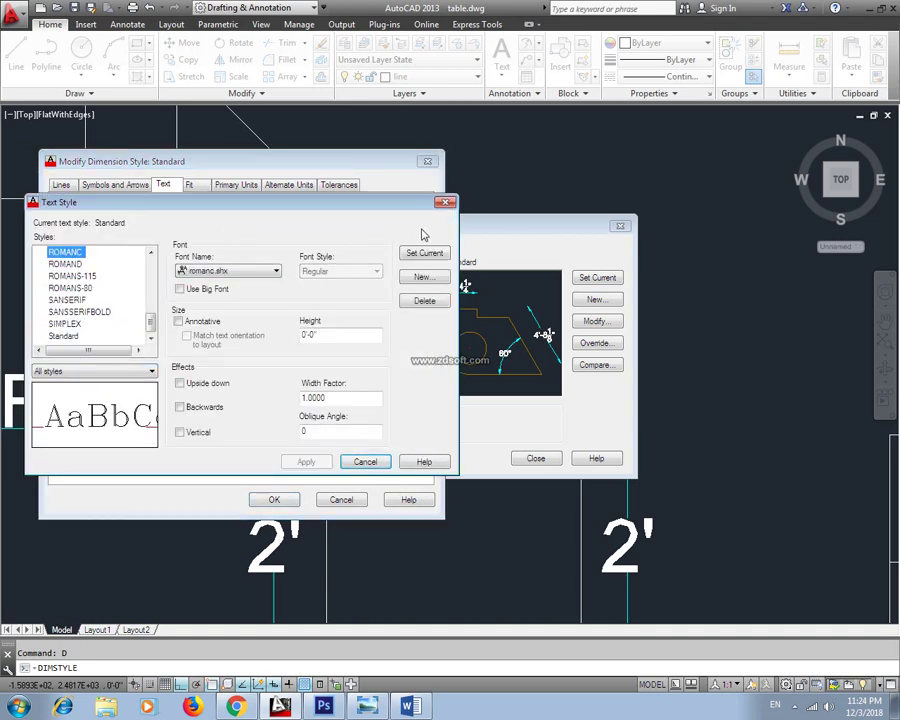
{"action": "left_click", "coordinate": [445, 202]}
{"action": "left_click", "coordinate": [231, 221]}
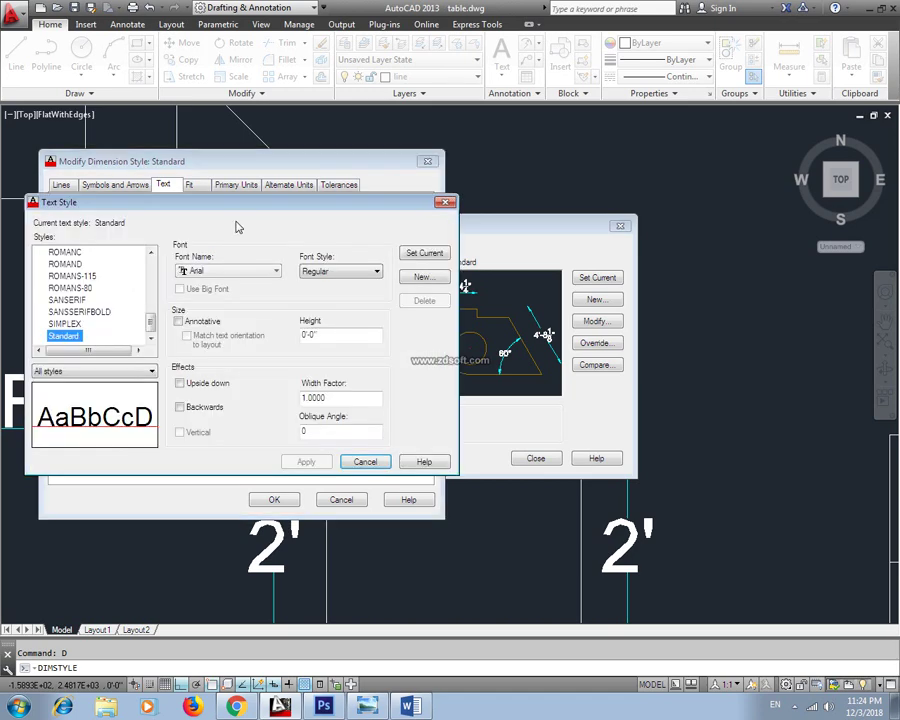
{"action": "left_click", "coordinate": [258, 271]}
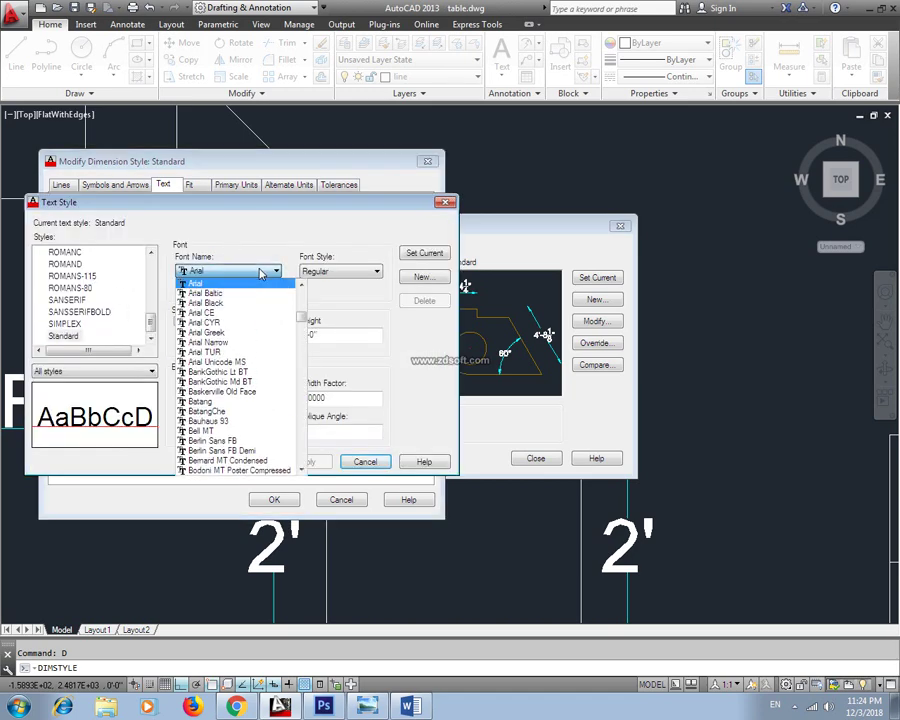
{"action": "left_click", "coordinate": [260, 271]}
{"action": "left_click", "coordinate": [321, 272]}
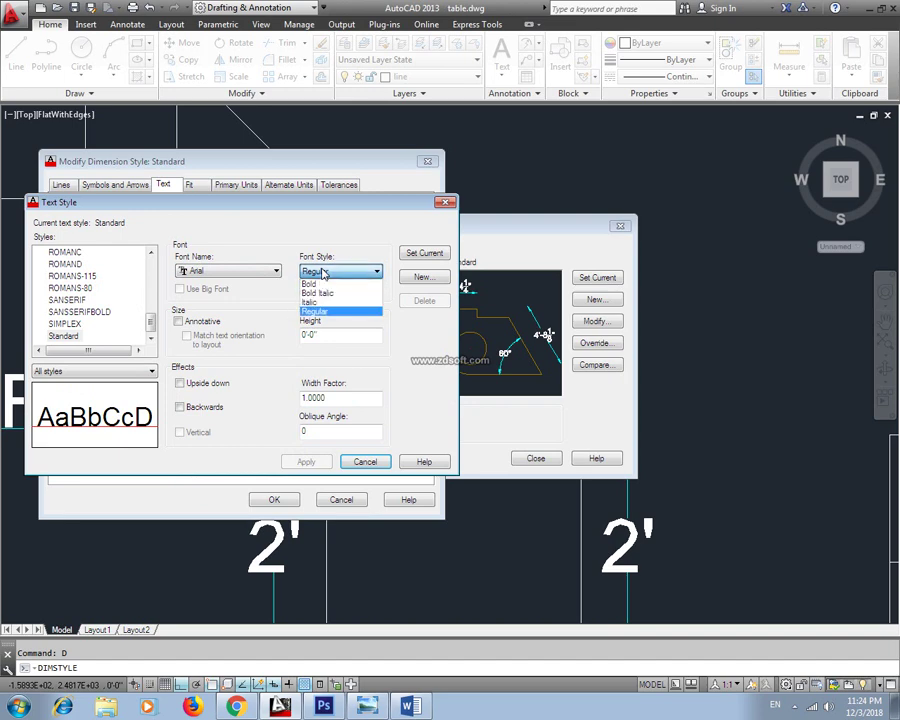
{"action": "left_click", "coordinate": [322, 311]}
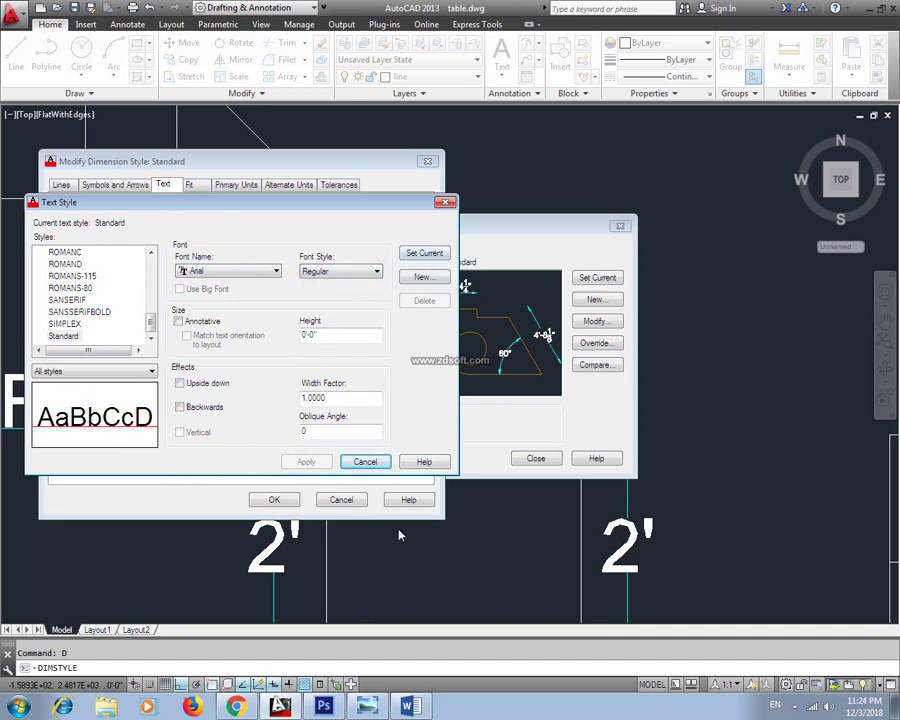
{"action": "left_click", "coordinate": [372, 468]}
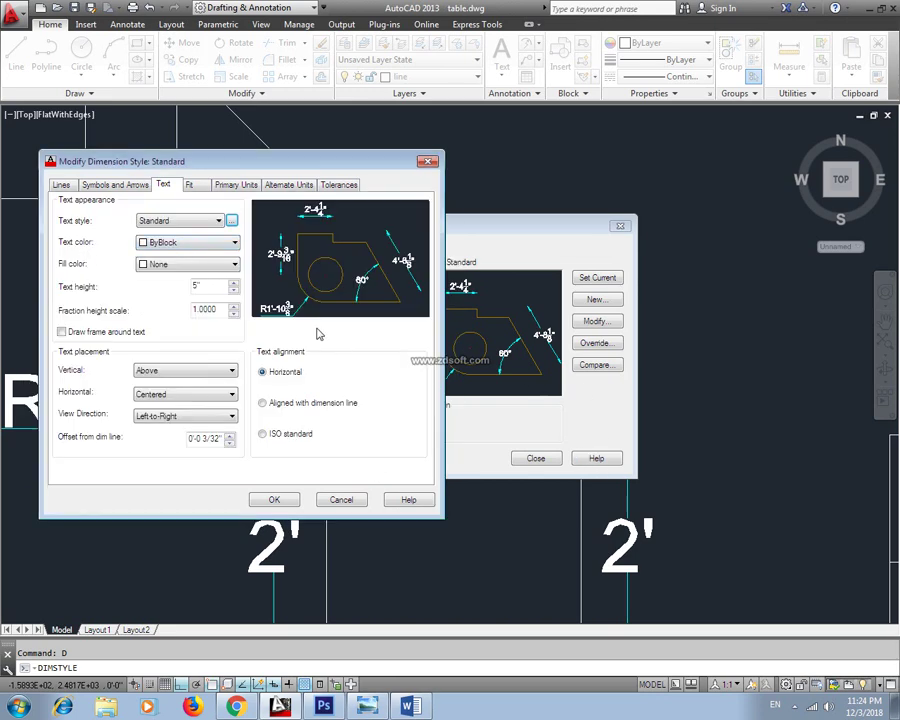
Step: Make the Standard style's dimension text colour green
{"action": "left_click", "coordinate": [234, 242]}
{"action": "left_click", "coordinate": [250, 278]}
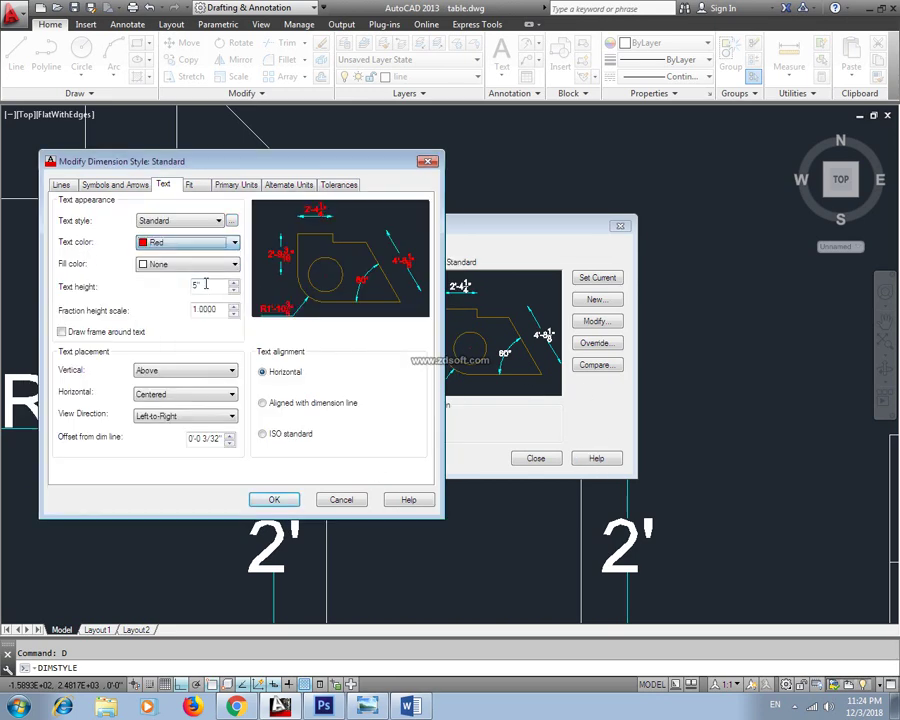
{"action": "left_click", "coordinate": [215, 242]}
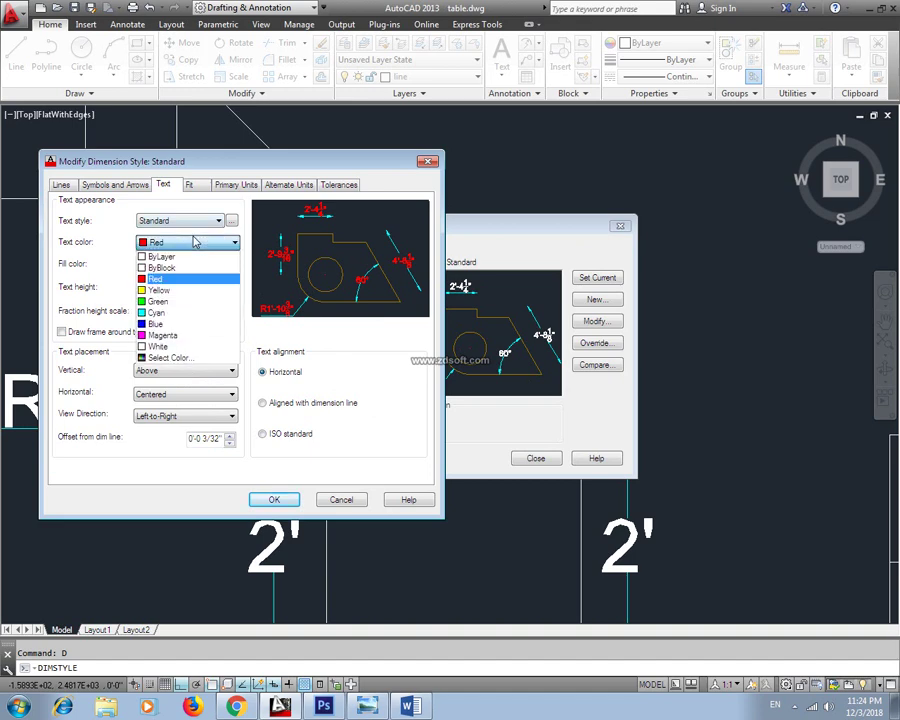
{"action": "left_click", "coordinate": [184, 302]}
{"action": "left_click", "coordinate": [294, 498]}
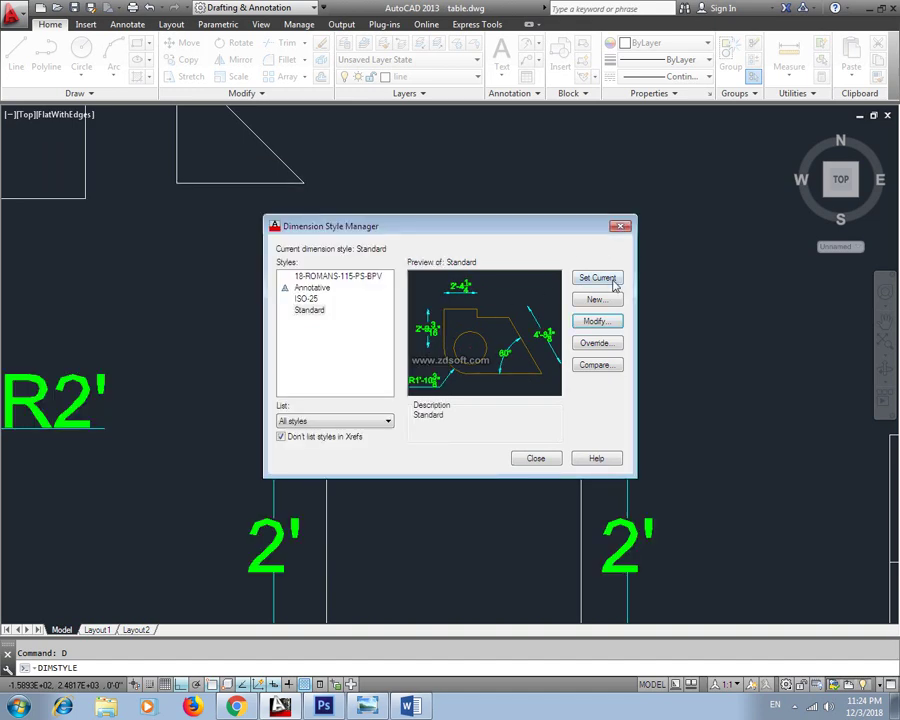
Step: Give the dimension text a red fill colour in the Standard style
{"action": "left_click", "coordinate": [597, 322]}
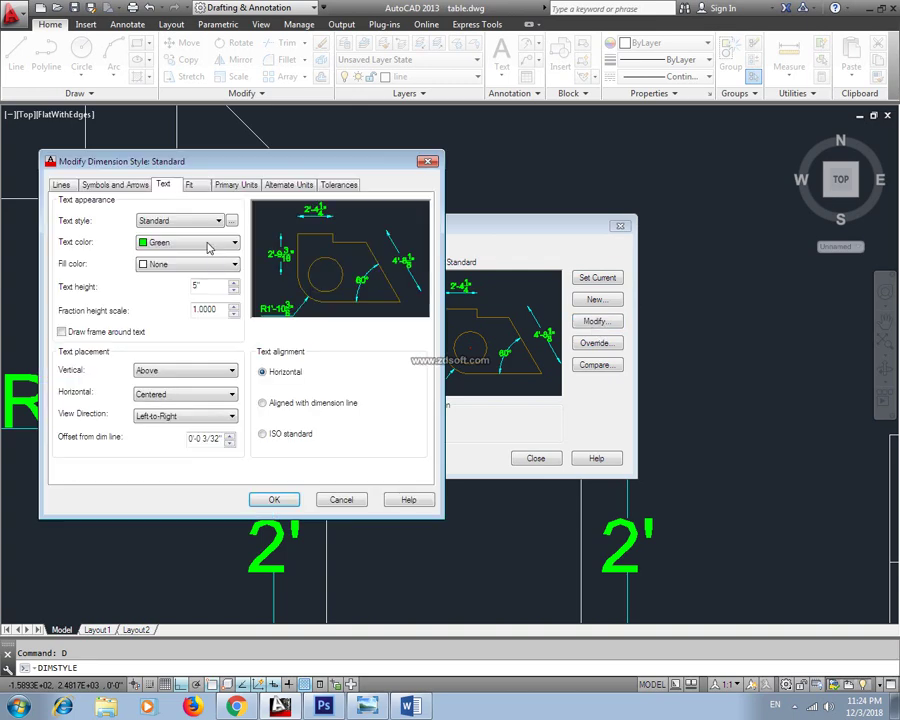
{"action": "left_click", "coordinate": [145, 186]}
{"action": "left_click", "coordinate": [172, 186]}
{"action": "left_click", "coordinate": [191, 265]}
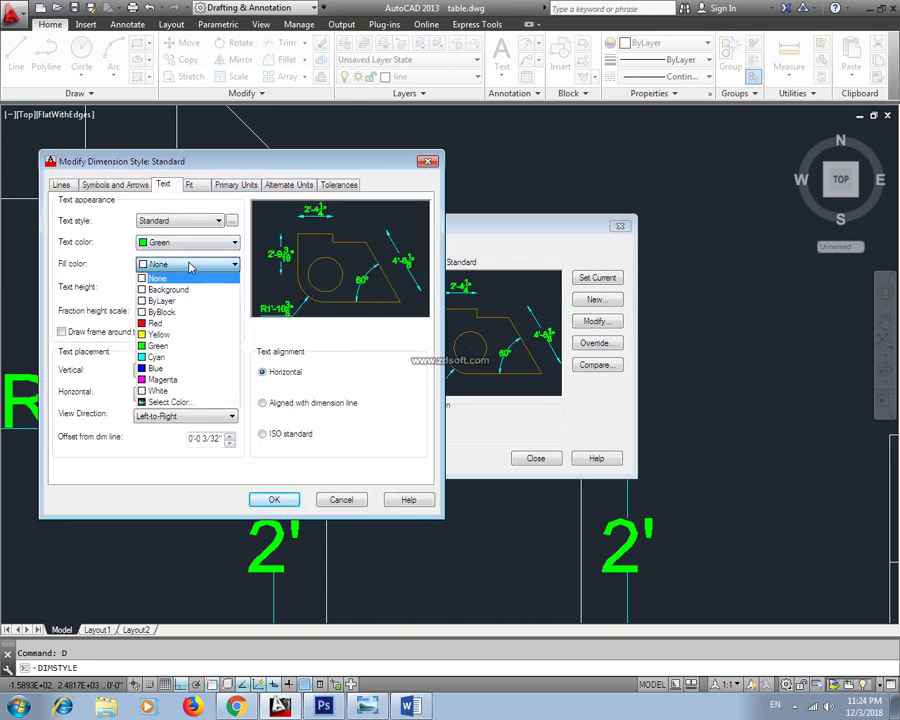
{"action": "left_click", "coordinate": [184, 323]}
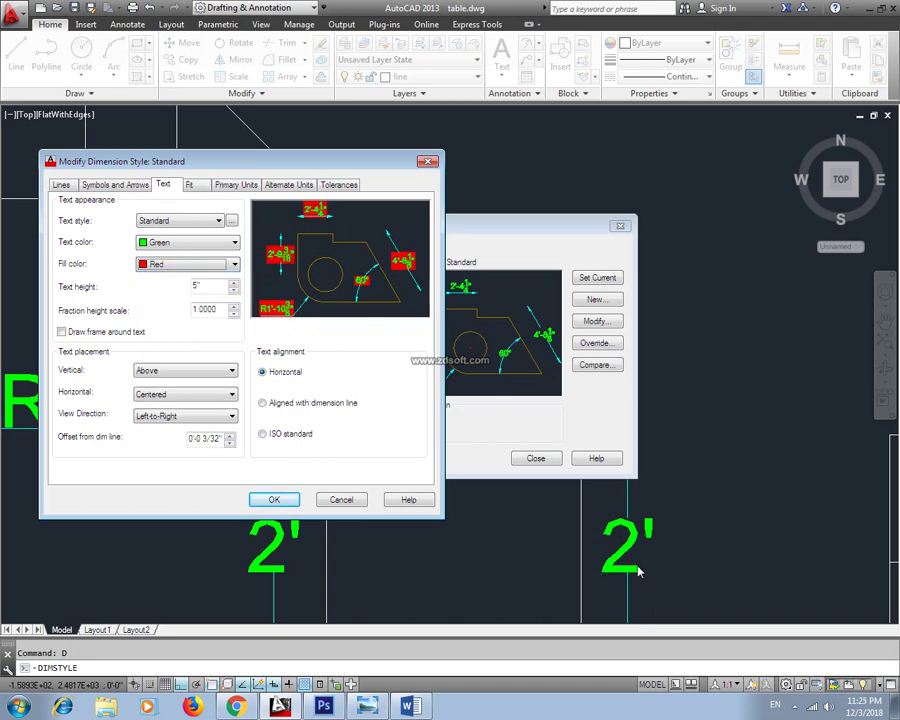
{"action": "left_click", "coordinate": [280, 503]}
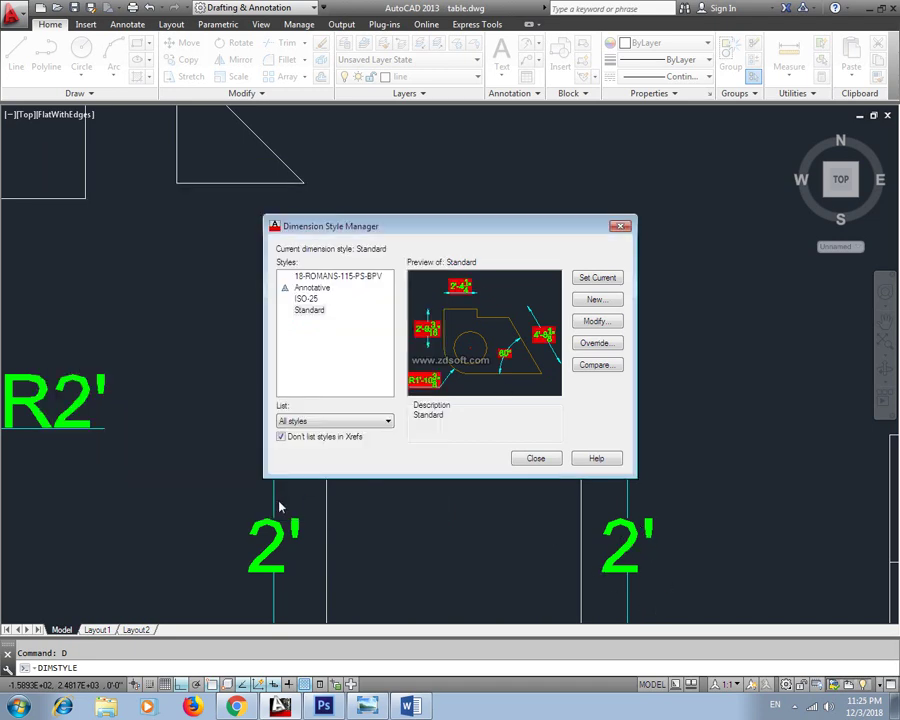
Step: Return to the drawing to check the red-filled 2' dimensions, then reopen the style manager
{"action": "left_click", "coordinate": [535, 458]}
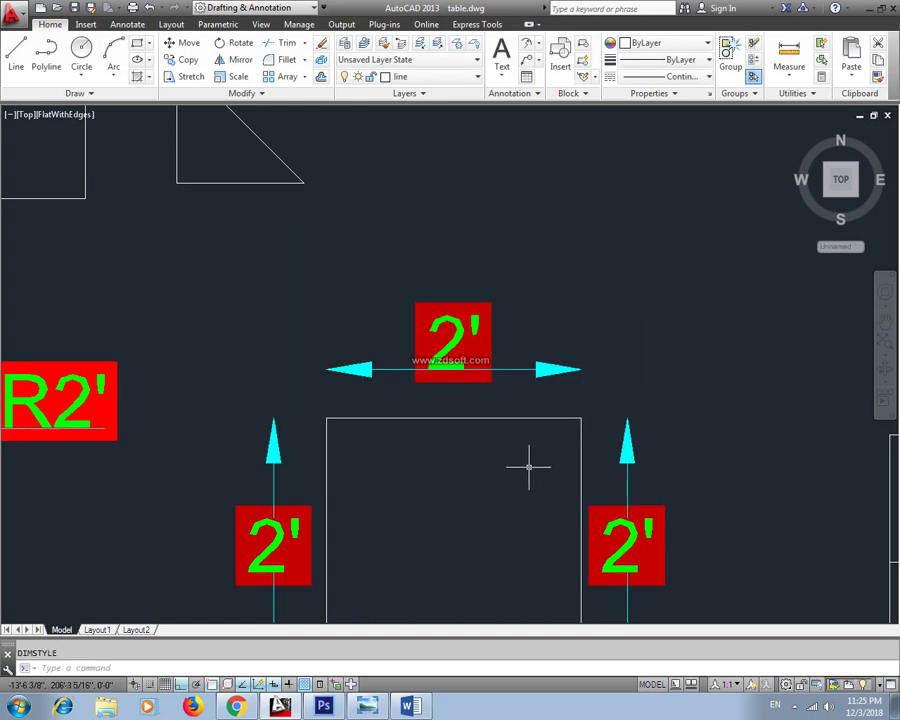
{"action": "middle_click_drag", "start_coordinate": [528, 464], "coordinate": [474, 304]}
{"action": "scroll", "coordinate": [452, 309], "scroll_direction": "down", "scroll_amount": 2}
{"action": "middle_click_drag", "start_coordinate": [387, 271], "coordinate": [462, 311]}
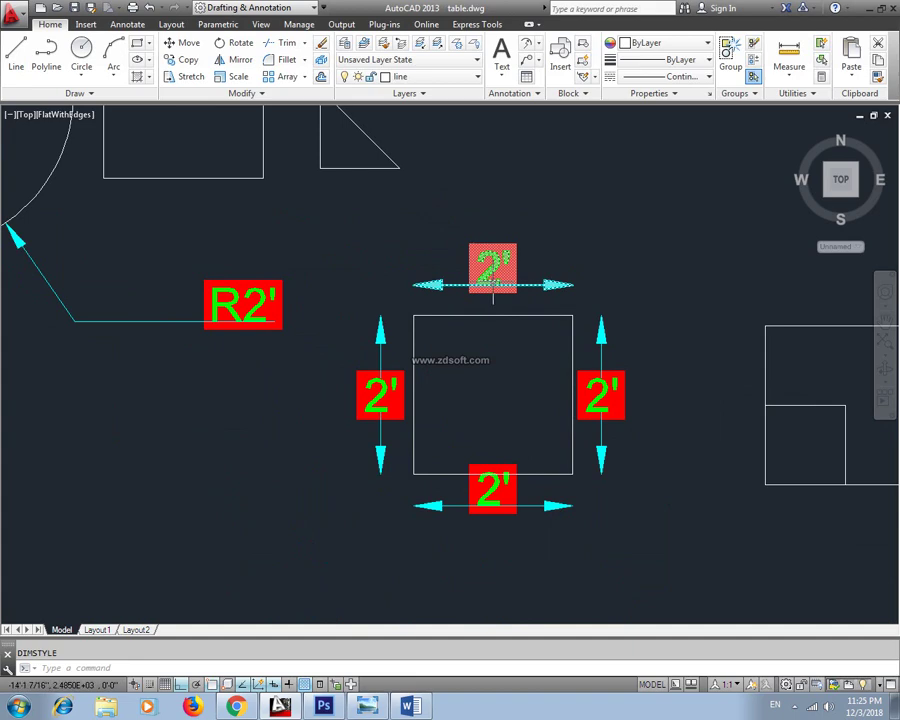
{"action": "type", "text": "d"}
{"action": "key", "text": "Return"}
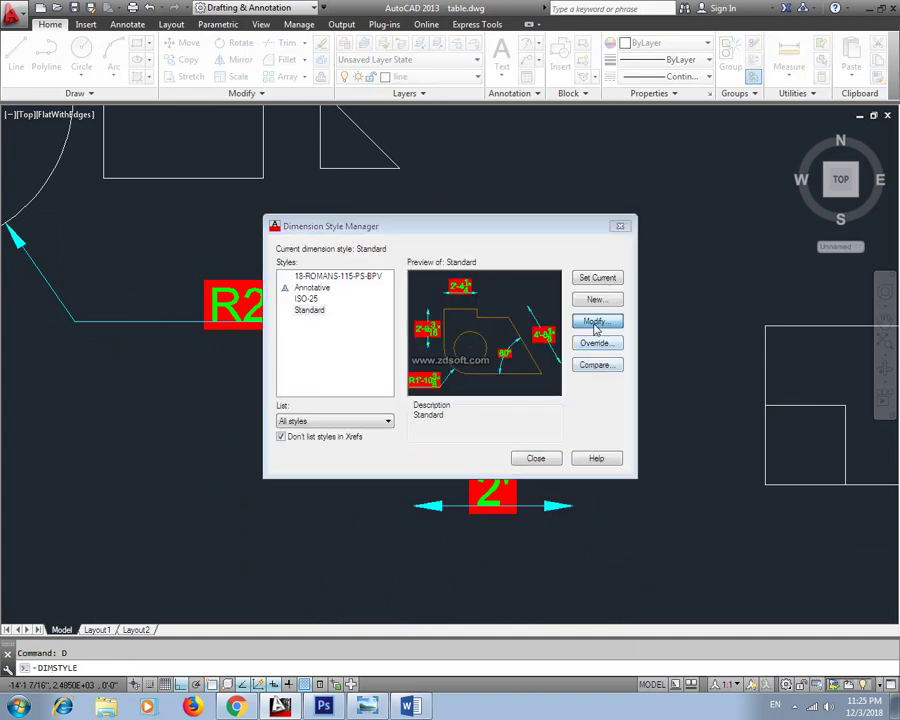
Step: Set the text fill colour to None and try a 10" text height
{"action": "left_click", "coordinate": [595, 320]}
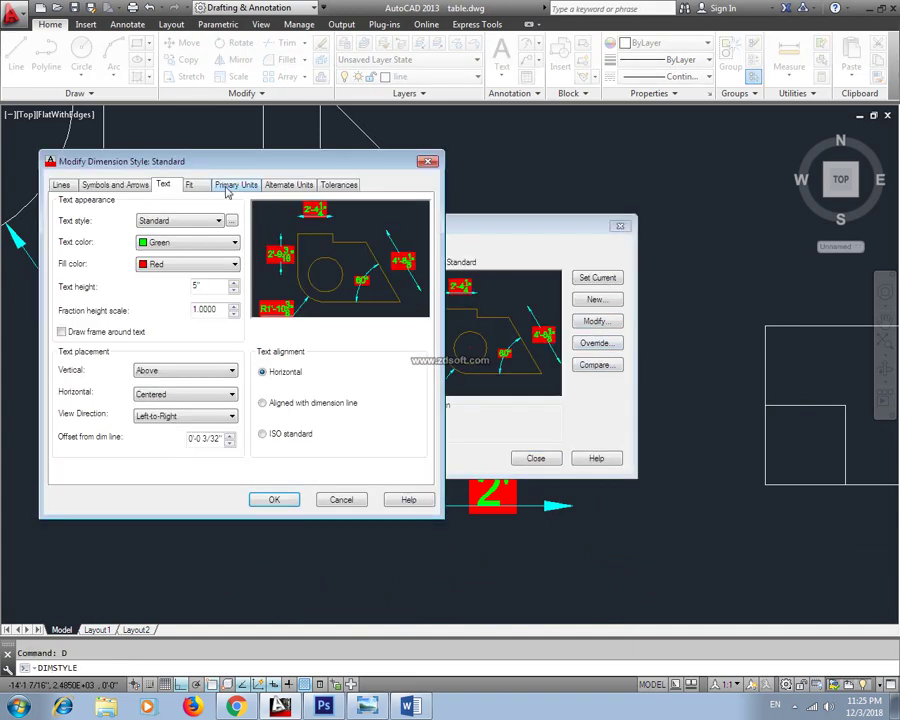
{"action": "left_click", "coordinate": [180, 264]}
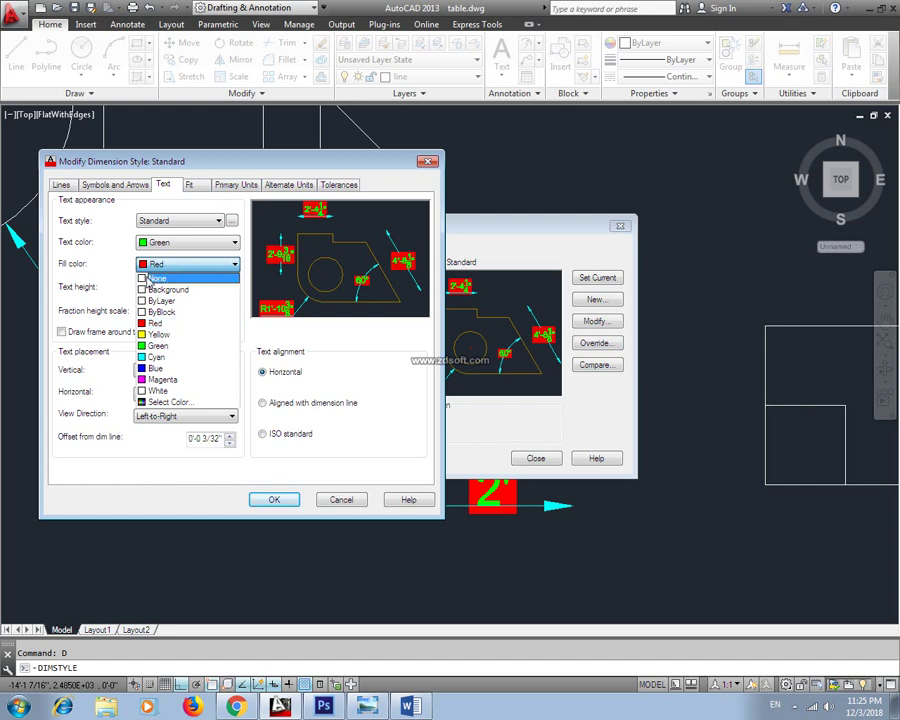
{"action": "left_click", "coordinate": [147, 279]}
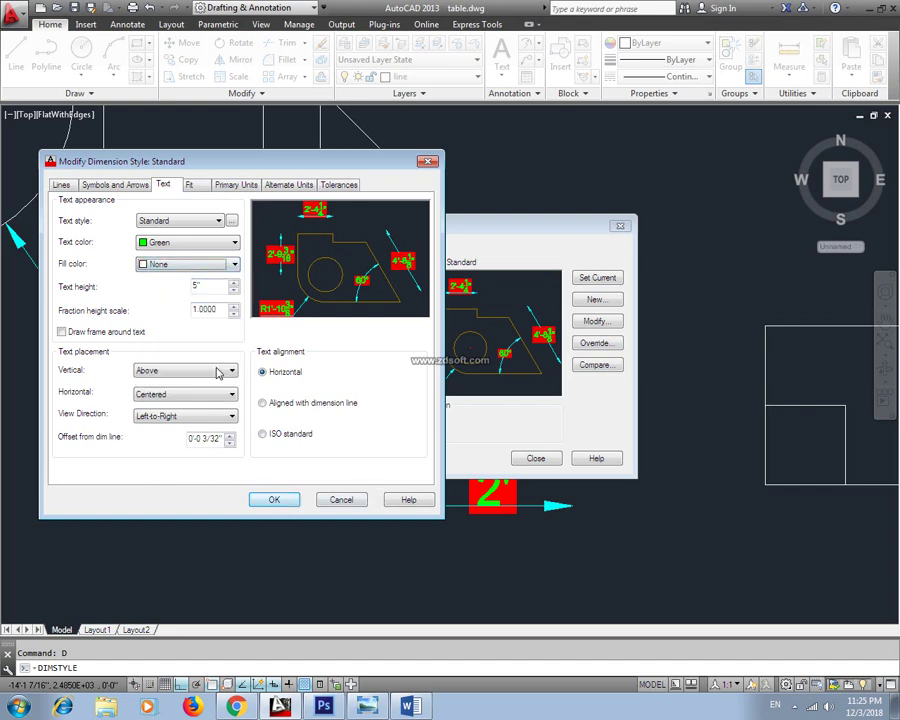
{"action": "double_click", "coordinate": [215, 285]}
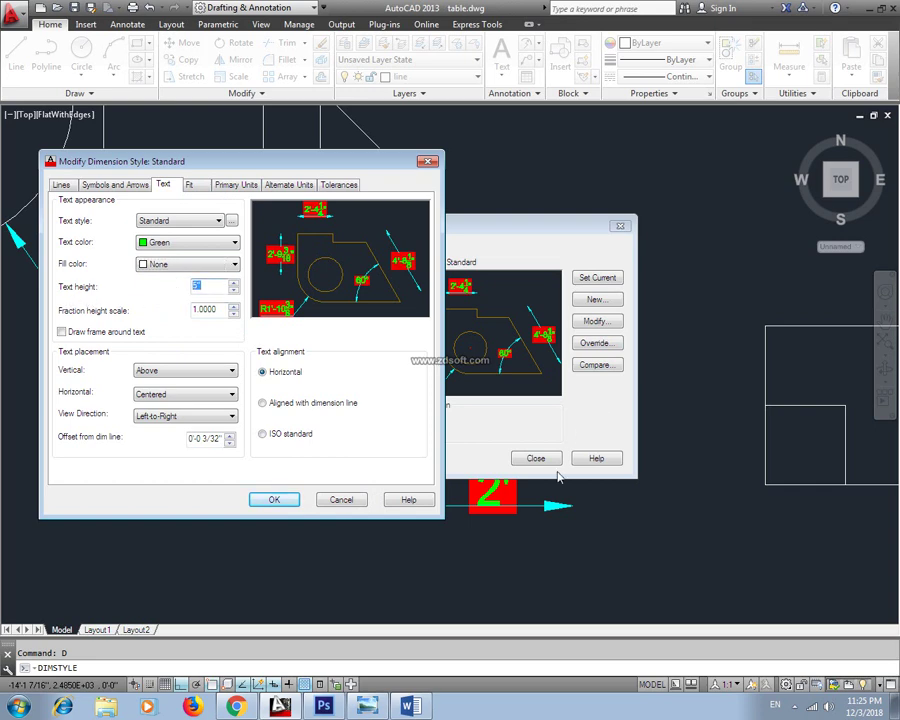
{"action": "double_click", "coordinate": [213, 286]}
{"action": "left_click", "coordinate": [292, 496]}
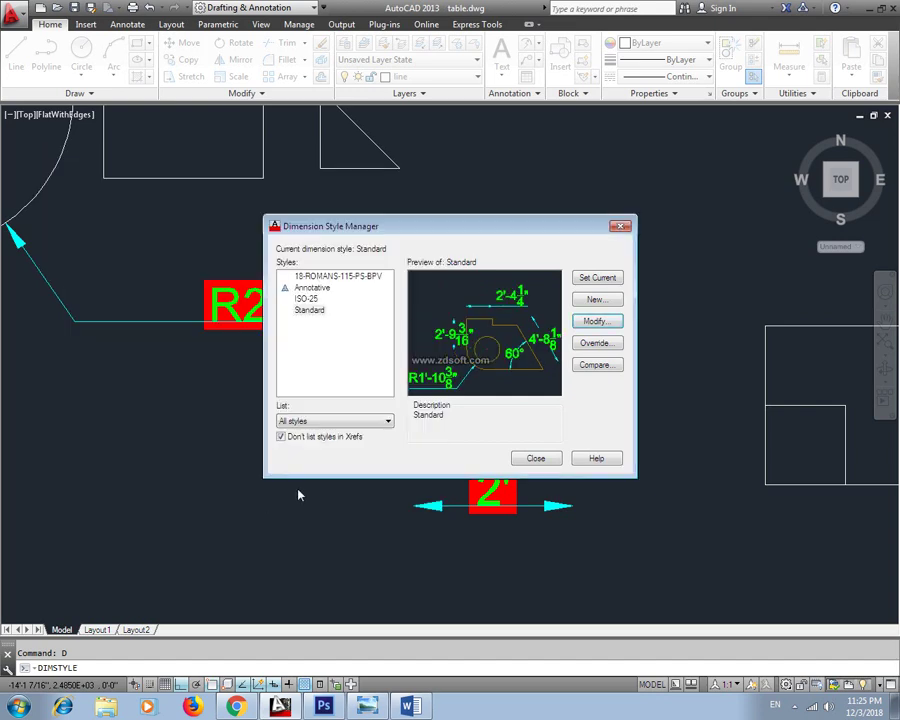
{"action": "left_click", "coordinate": [528, 460]}
{"action": "scroll", "coordinate": [490, 280], "scroll_direction": "up", "scroll_amount": 2}
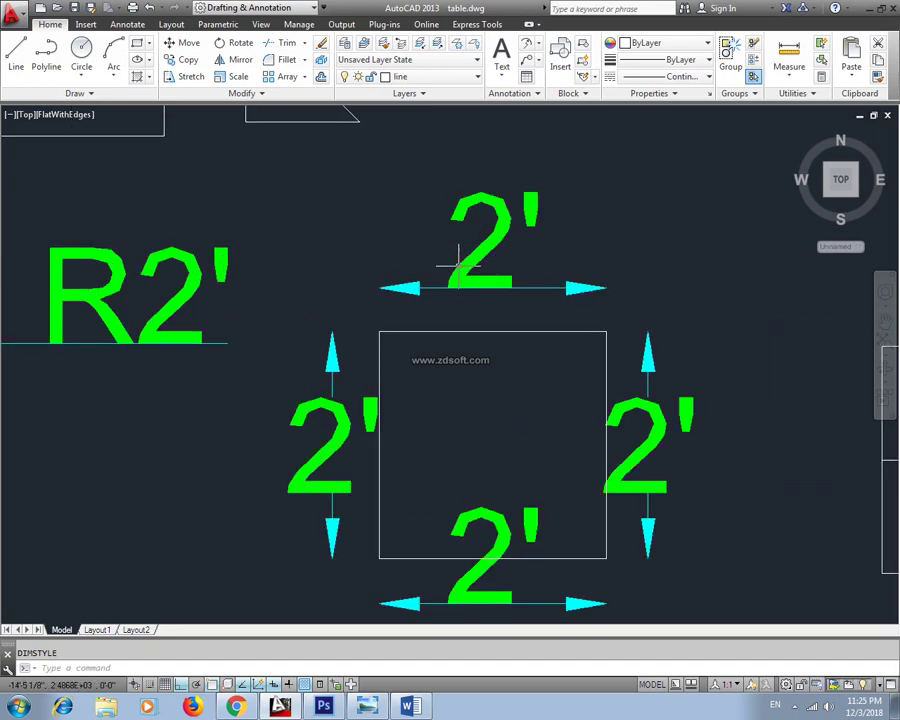
Step: Reopen the Standard style and reset the text height to 5"
{"action": "type", "text": "d"}
{"action": "key", "text": "Return"}
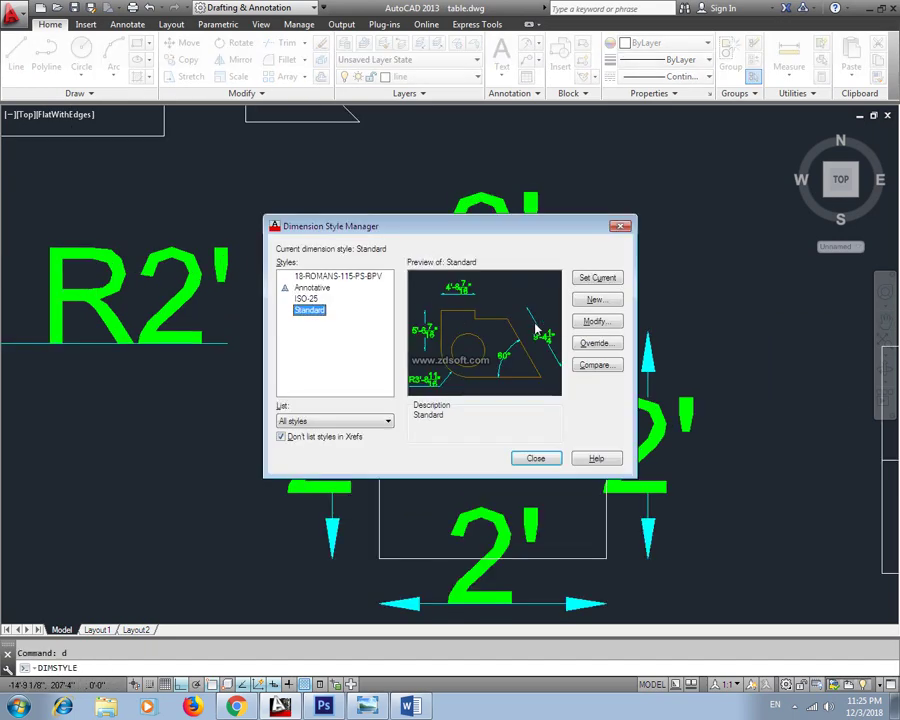
{"action": "left_click", "coordinate": [595, 321]}
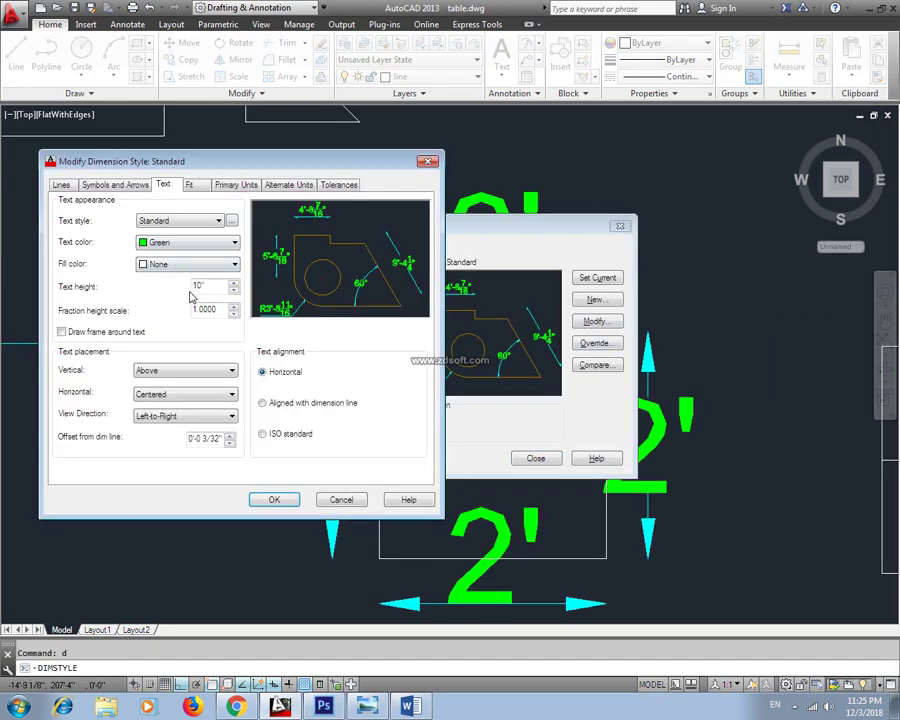
{"action": "double_click", "coordinate": [206, 286]}
{"action": "type", "text": "5"}
{"action": "left_click", "coordinate": [220, 308]}
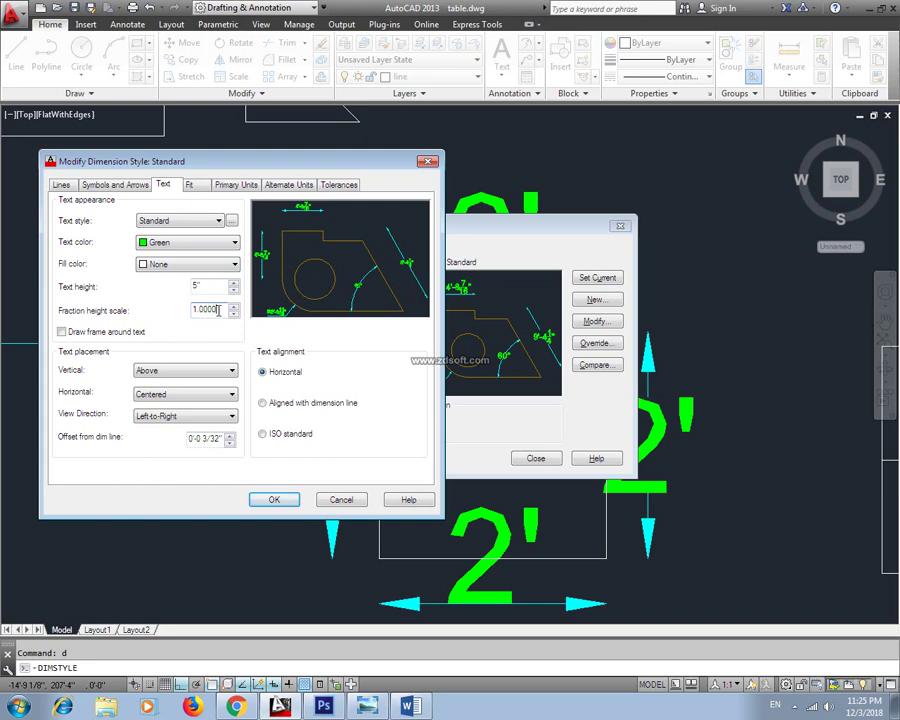
{"action": "left_click_drag", "start_coordinate": [219, 309], "coordinate": [173, 313]}
{"action": "left_click", "coordinate": [279, 502]}
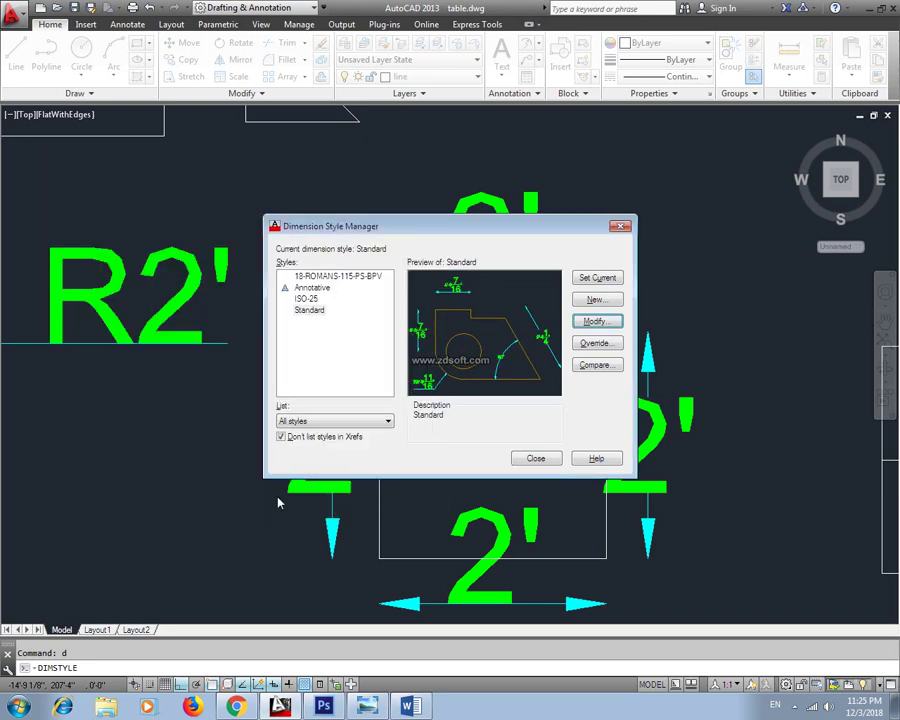
Step: Close the style manager and centre the dimensioned square in view
{"action": "left_click", "coordinate": [536, 458]}
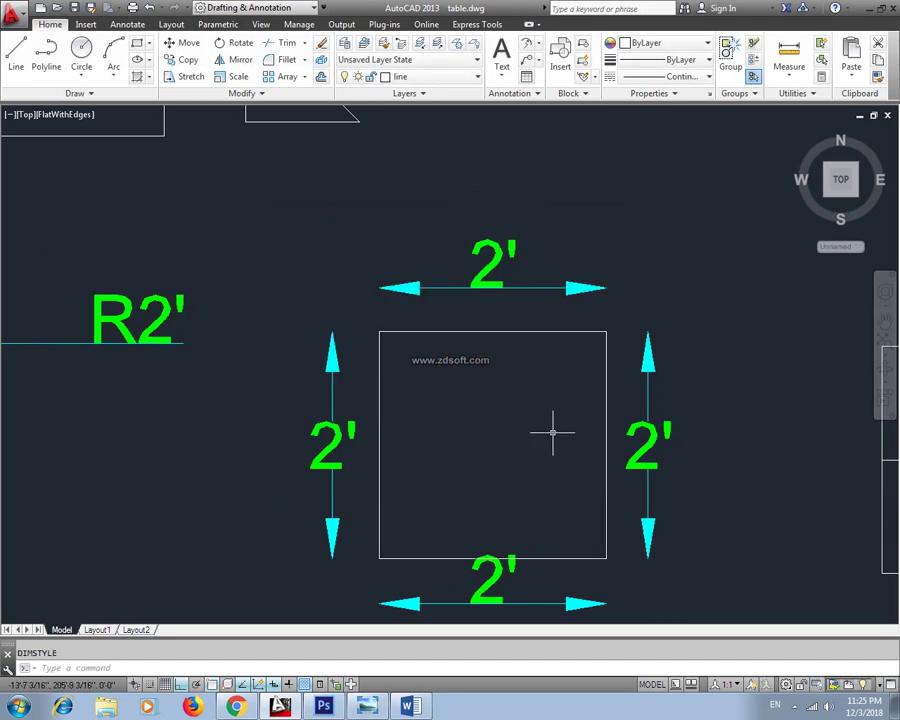
{"action": "middle_click_drag", "start_coordinate": [580, 380], "coordinate": [480, 291]}
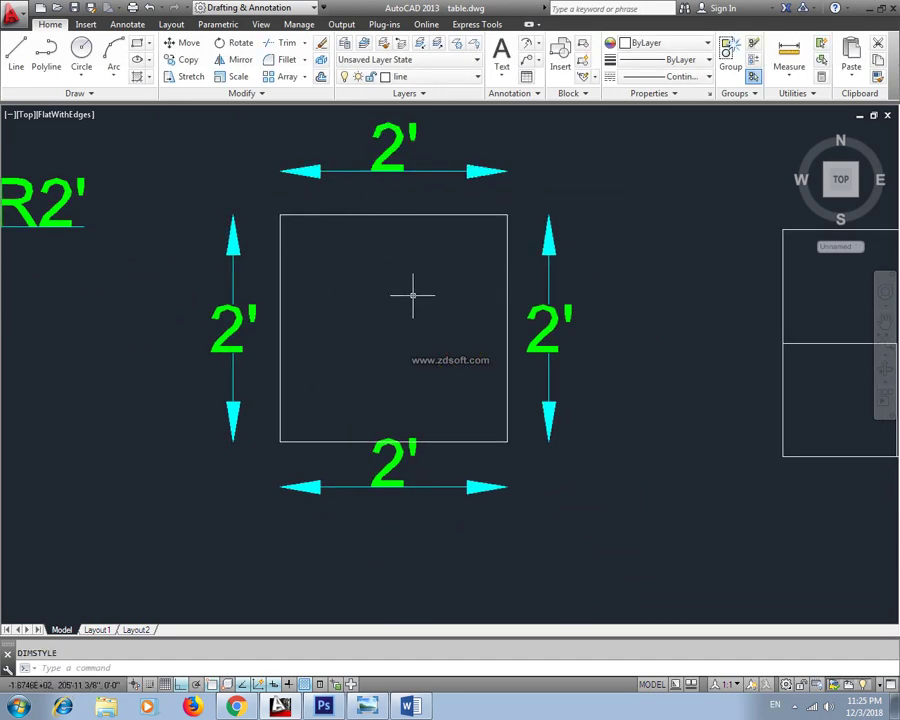
{"action": "middle_click_drag", "start_coordinate": [412, 191], "coordinate": [441, 258]}
{"action": "scroll", "coordinate": [430, 257], "scroll_direction": "up", "scroll_amount": 2}
{"action": "scroll", "coordinate": [429, 258], "scroll_direction": "down", "scroll_amount": 3}
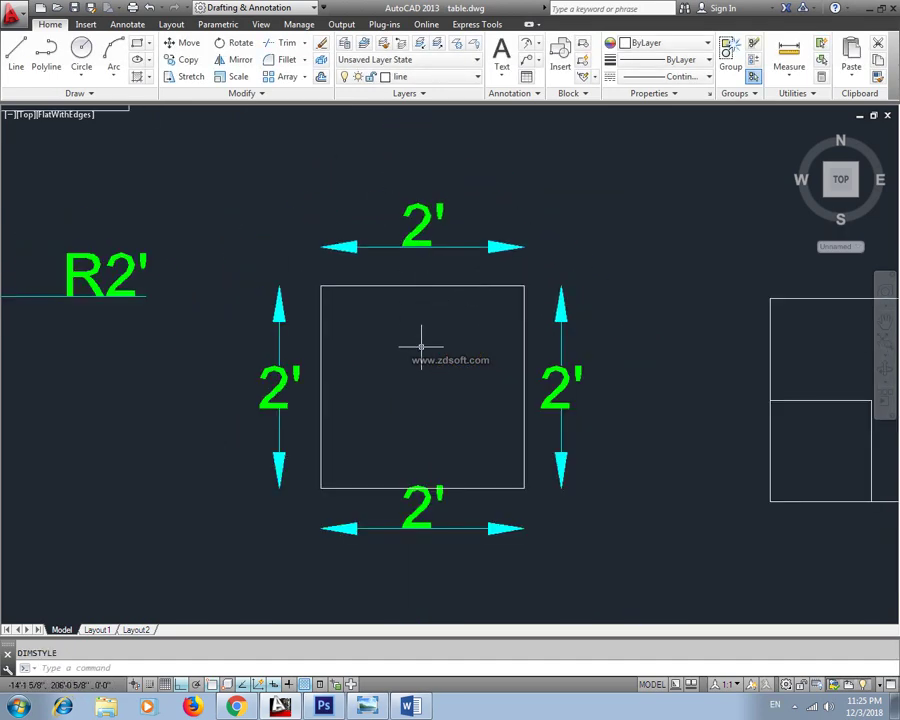
Step: Set Fraction height scale to 1 and turn on Draw frame around text in the Standard style
{"action": "type", "text": "d"}
{"action": "key", "text": "Return"}
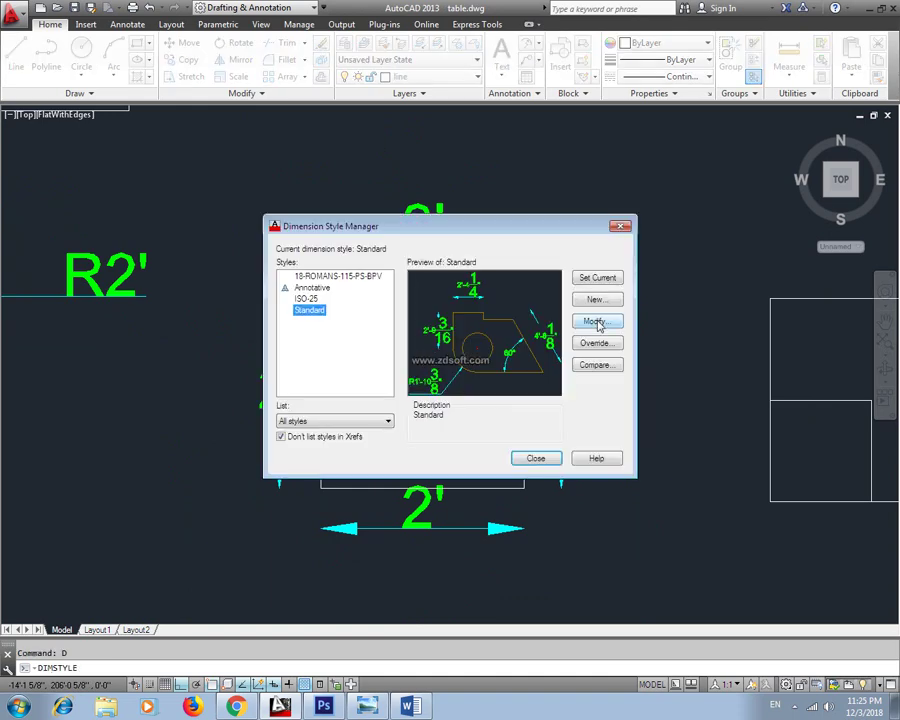
{"action": "left_click", "coordinate": [595, 321]}
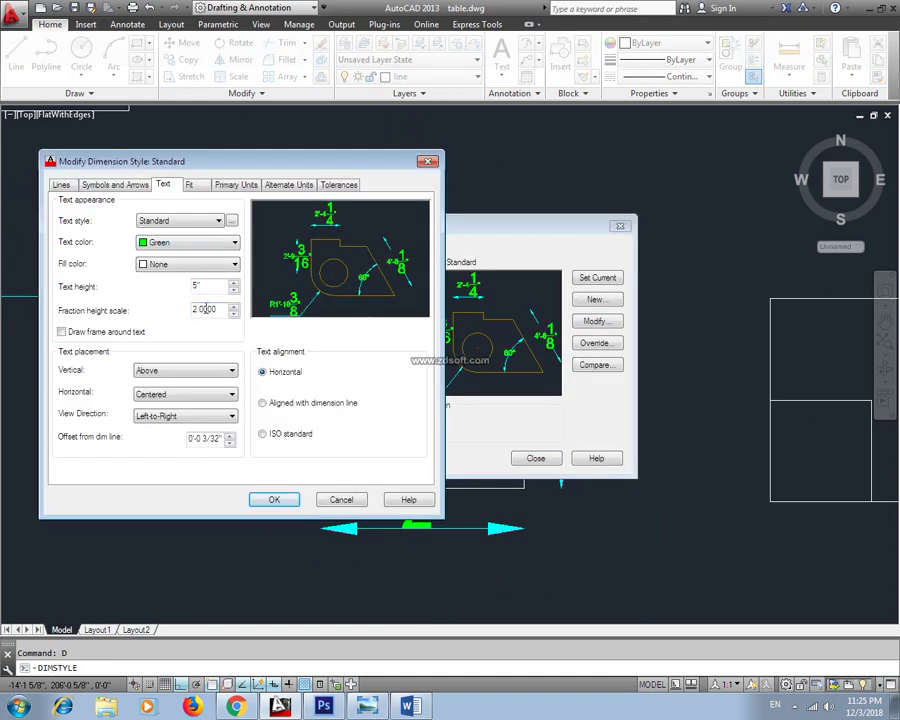
{"action": "double_click", "coordinate": [204, 309]}
{"action": "type", "text": "1"}
{"action": "left_click", "coordinate": [113, 334]}
{"action": "left_click", "coordinate": [113, 335]}
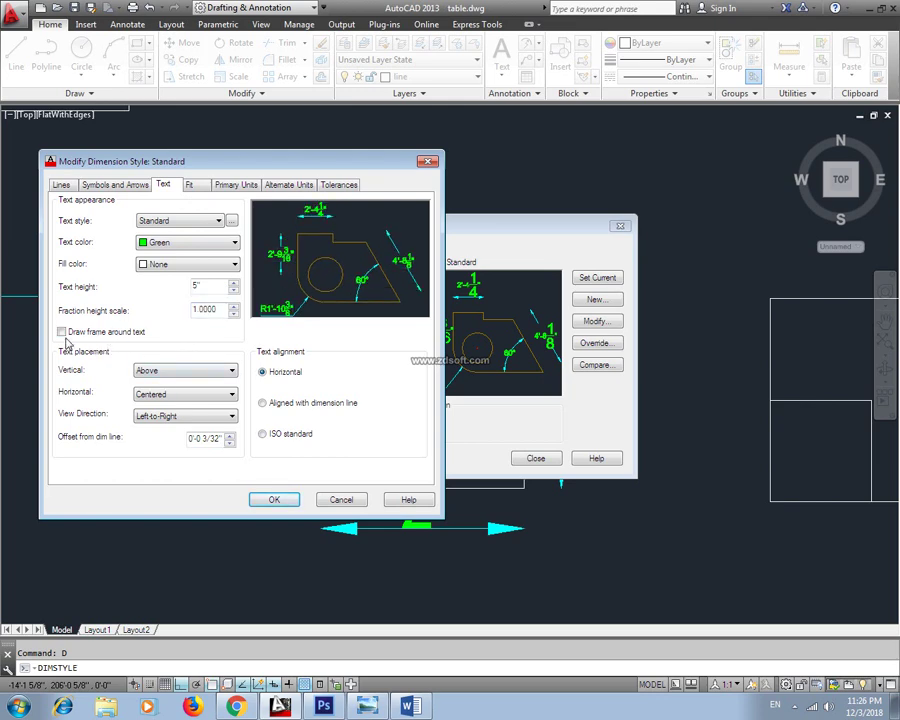
{"action": "left_click", "coordinate": [134, 336]}
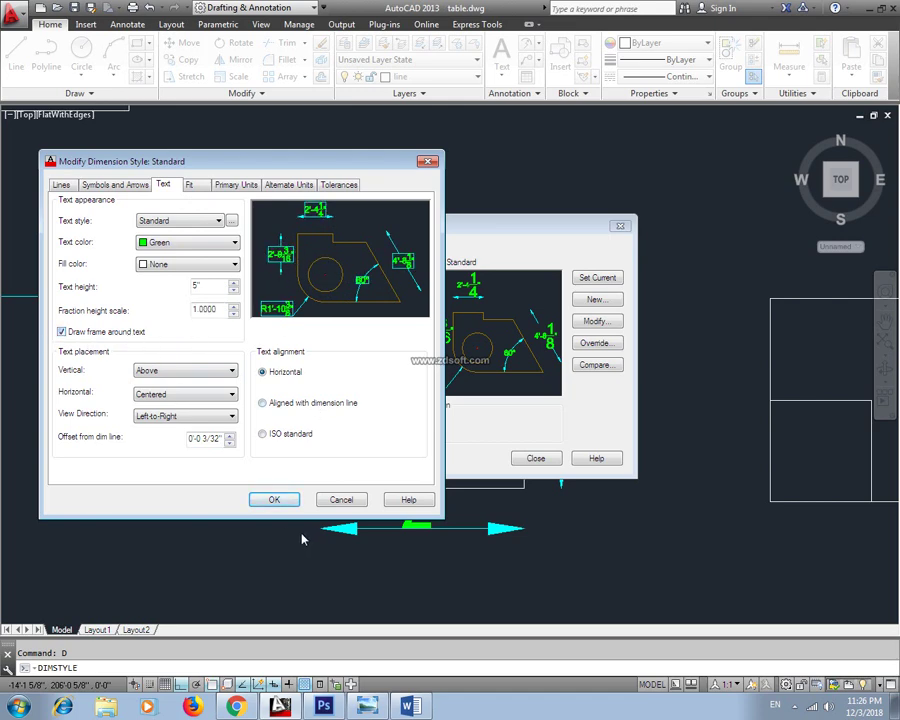
{"action": "left_click", "coordinate": [274, 499]}
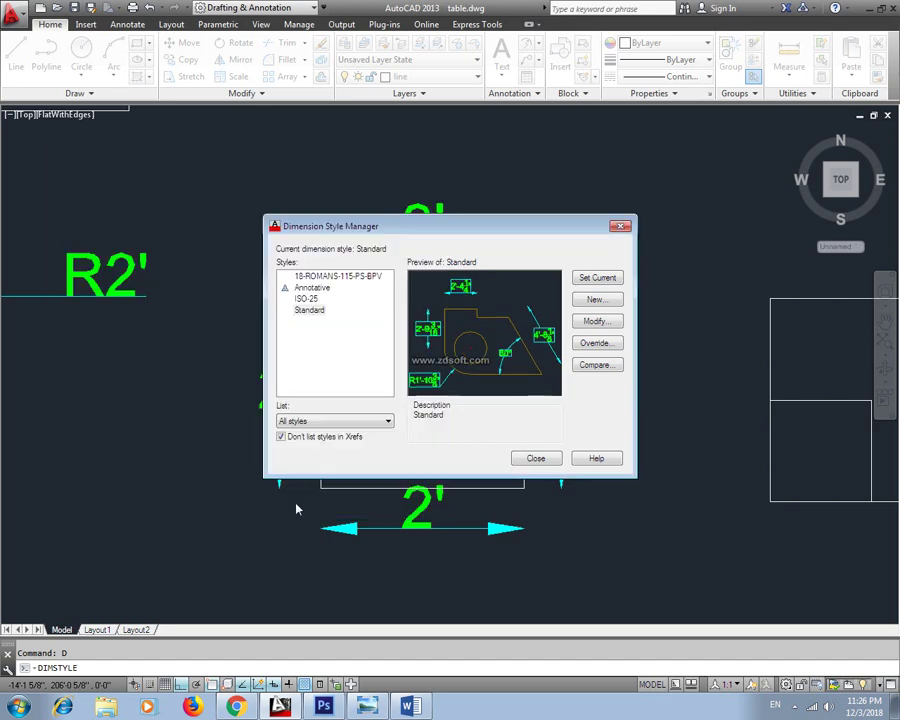
{"action": "left_click", "coordinate": [537, 459]}
{"action": "middle_click_drag", "start_coordinate": [412, 446], "coordinate": [484, 362]}
Step: Add a 2' aligned dimension (DAL) above the small square's top edge beside the circle
{"action": "scroll", "coordinate": [341, 355], "scroll_direction": "down", "scroll_amount": 2}
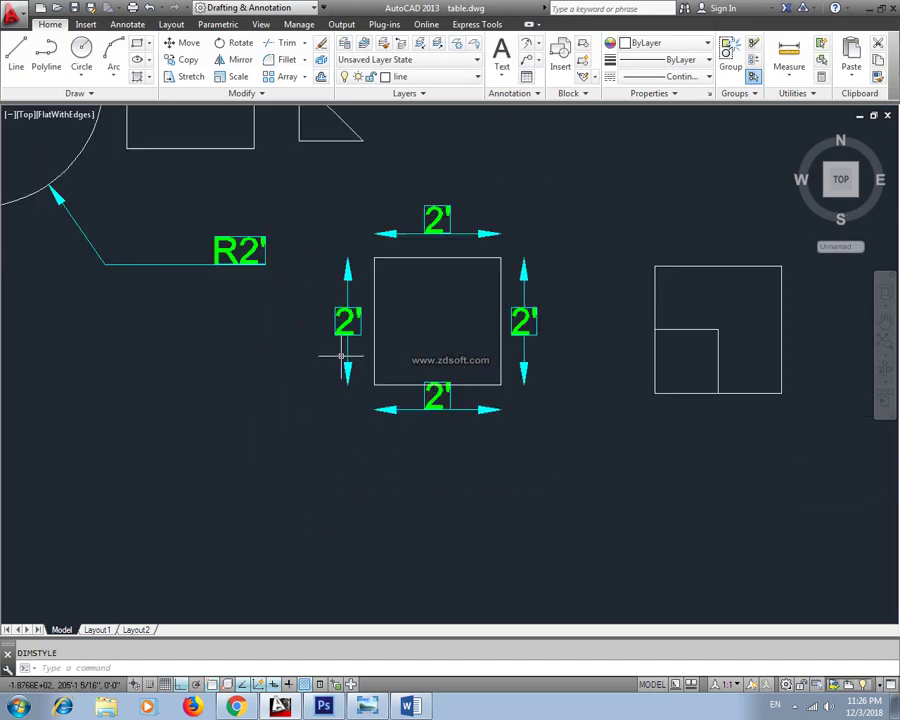
{"action": "scroll", "coordinate": [341, 355], "scroll_direction": "down", "scroll_amount": 2}
{"action": "middle_click_drag", "start_coordinate": [278, 244], "coordinate": [330, 330]}
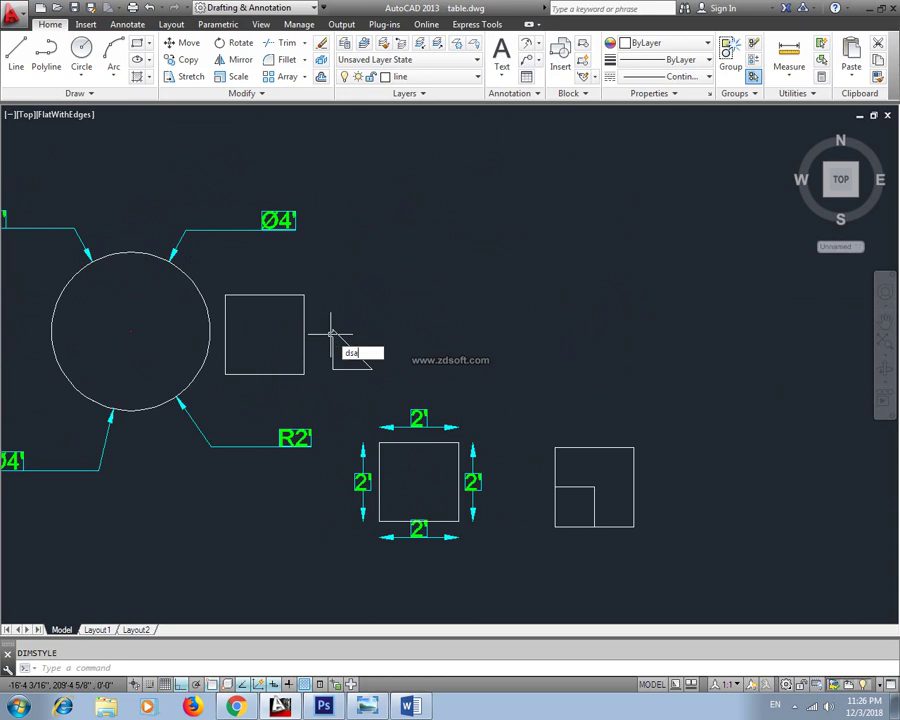
{"action": "key", "text": "Escape"}
{"action": "type", "text": "dal"}
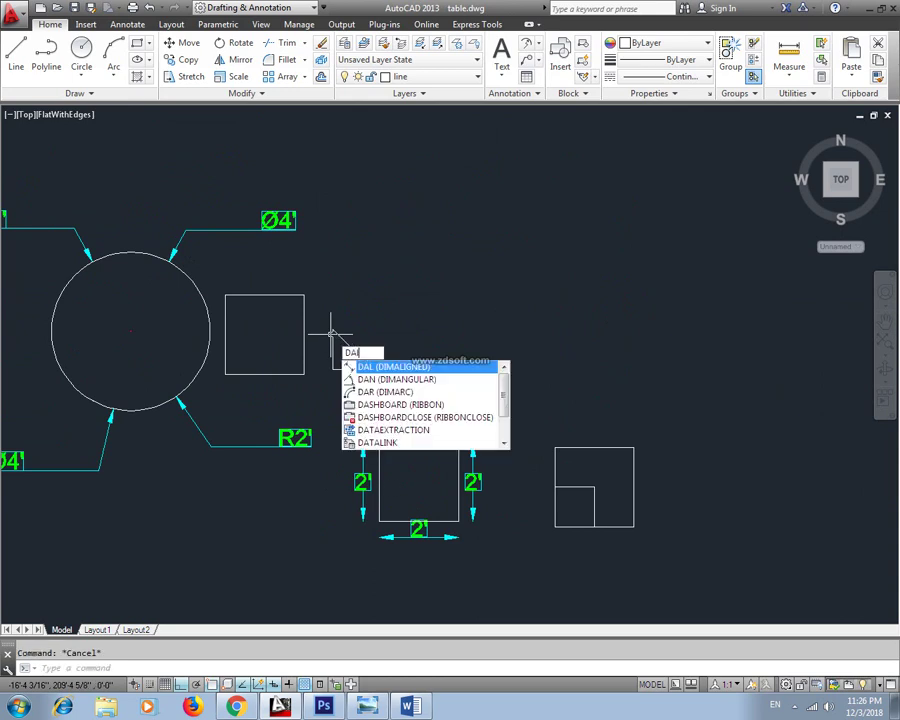
{"action": "key", "text": "Return"}
{"action": "key", "text": "Return"}
{"action": "left_click", "coordinate": [285, 296]}
{"action": "left_click", "coordinate": [265, 268]}
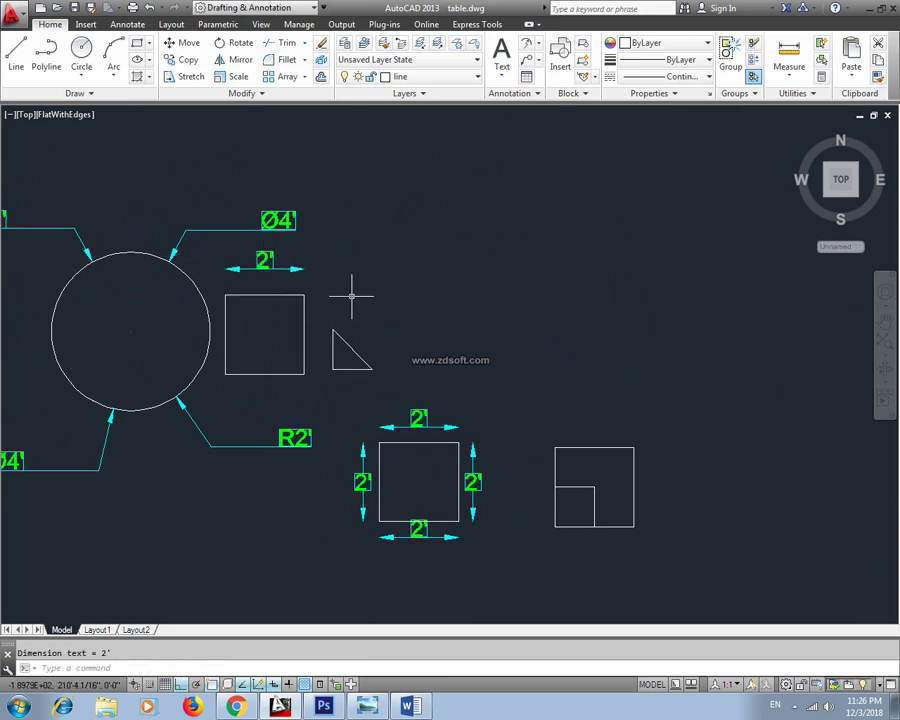
Step: Modify the Standard dimension style to turn off the frame around dimension text
{"action": "middle_click_drag", "start_coordinate": [354, 296], "coordinate": [350, 356]}
{"action": "middle_click_drag", "start_coordinate": [255, 266], "coordinate": [317, 297]}
{"action": "scroll", "coordinate": [458, 452], "scroll_direction": "up", "scroll_amount": 2}
{"action": "middle_click_drag", "start_coordinate": [458, 452], "coordinate": [366, 418]}
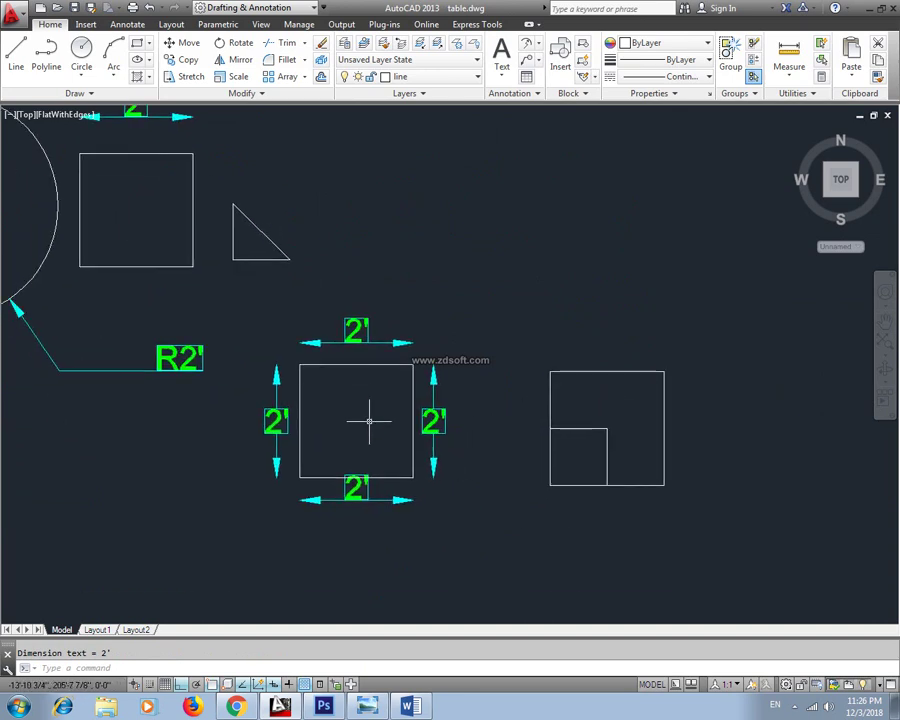
{"action": "key", "text": "Return"}
{"action": "left_click", "coordinate": [541, 322]}
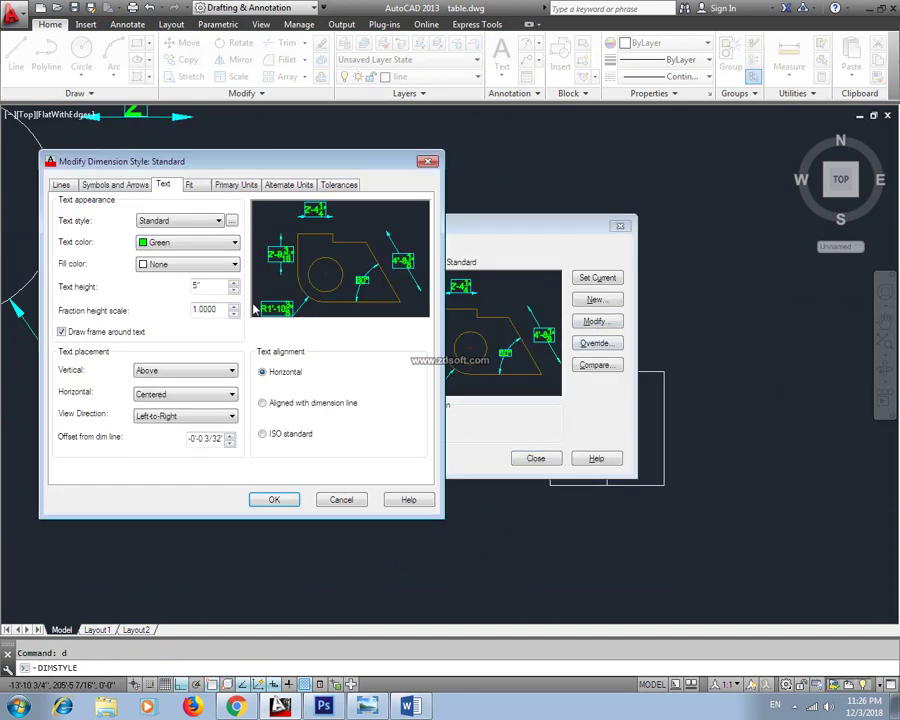
{"action": "left_click", "coordinate": [62, 331]}
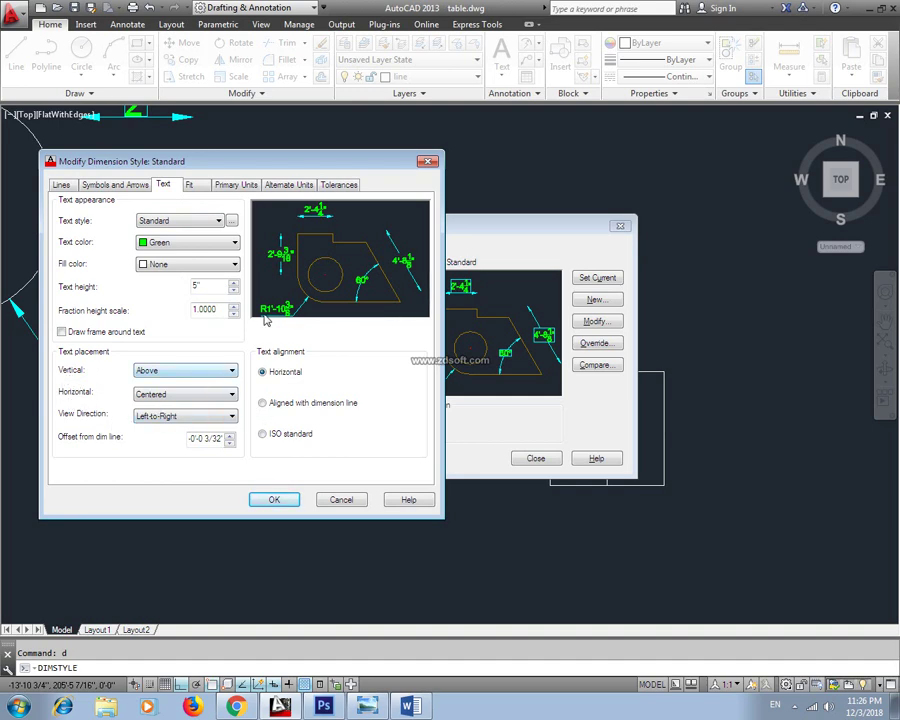
Step: Apply the green horizontal text settings and zoom in on the square's four 2' dimensions
{"action": "left_click", "coordinate": [490, 224]}
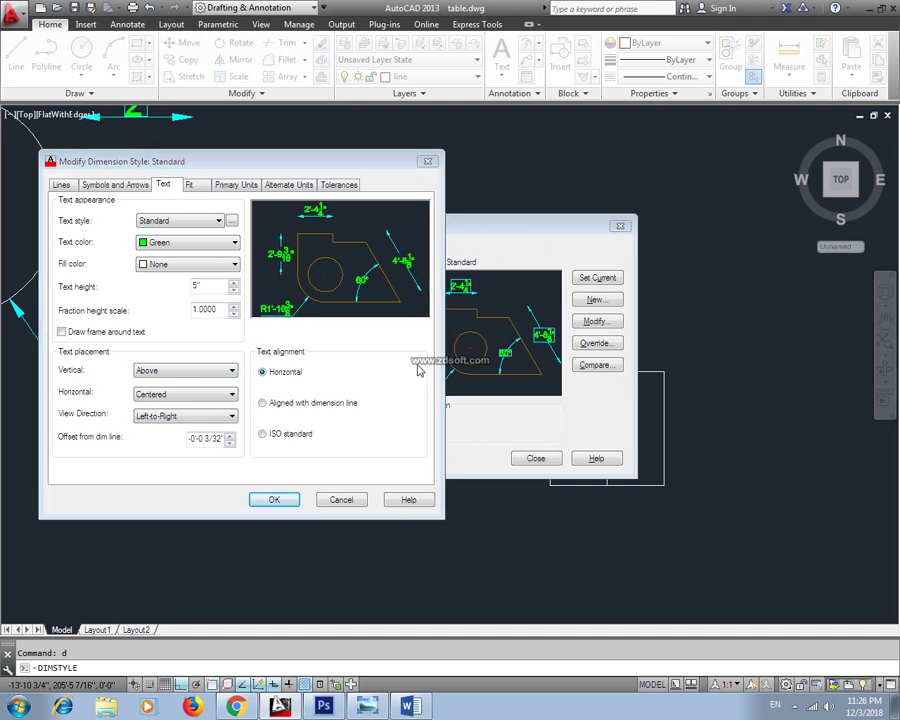
{"action": "left_click", "coordinate": [427, 161]}
{"action": "left_click", "coordinate": [614, 217]}
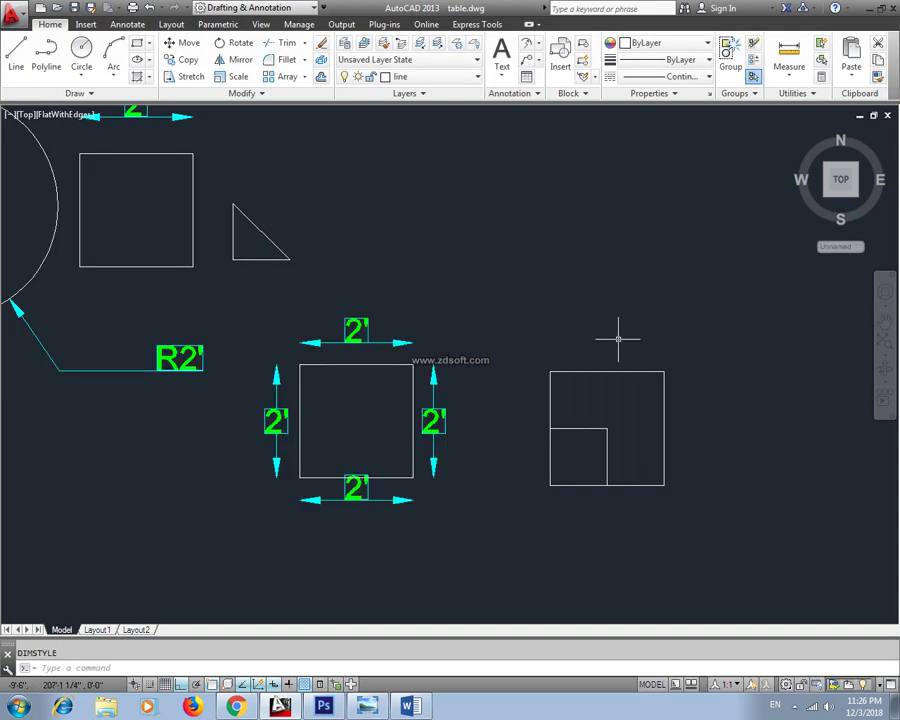
{"action": "scroll", "coordinate": [516, 336], "scroll_direction": "up", "scroll_amount": 1}
{"action": "scroll", "coordinate": [484, 316], "scroll_direction": "up", "scroll_amount": 3}
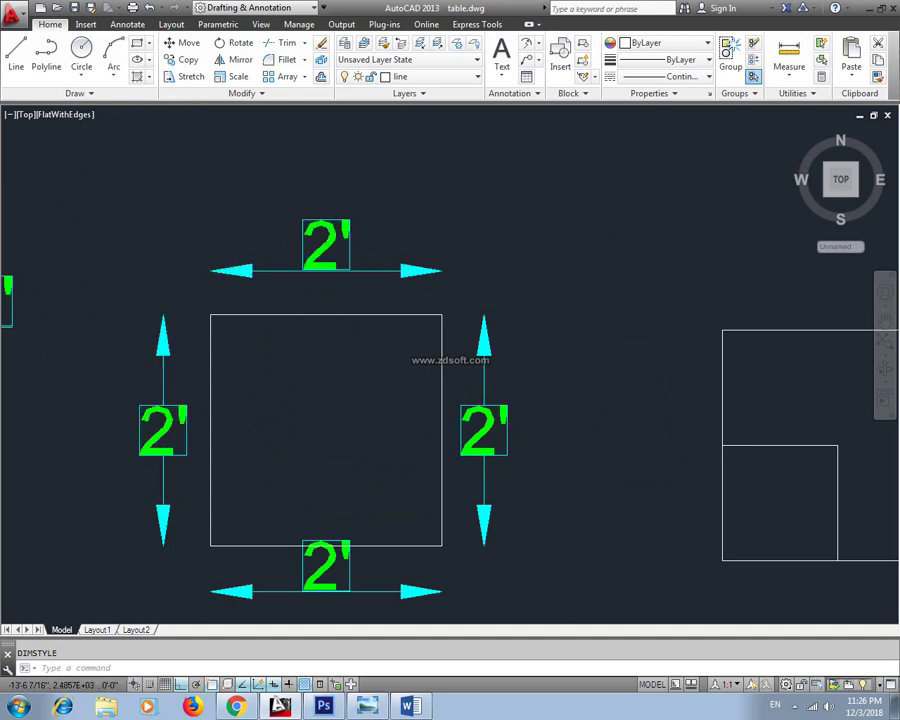
{"action": "middle_click_drag", "start_coordinate": [349, 460], "coordinate": [376, 343]}
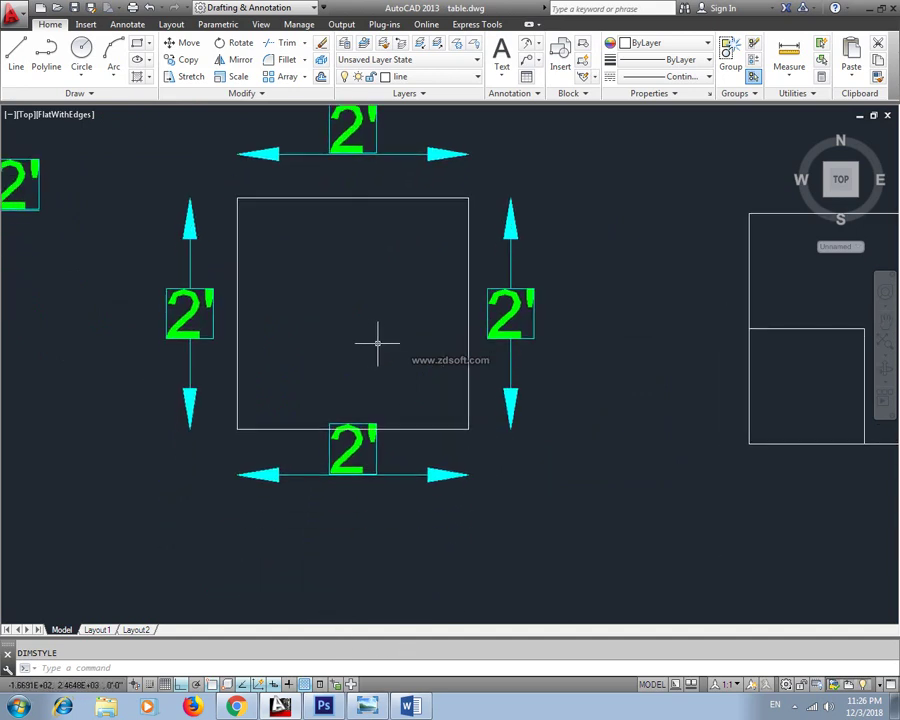
{"action": "scroll", "coordinate": [395, 401], "scroll_direction": "down", "scroll_amount": 2}
Step: Turn off Draw frame around text in the Standard dimension style
{"action": "type", "text": "d"}
{"action": "key", "text": "Return"}
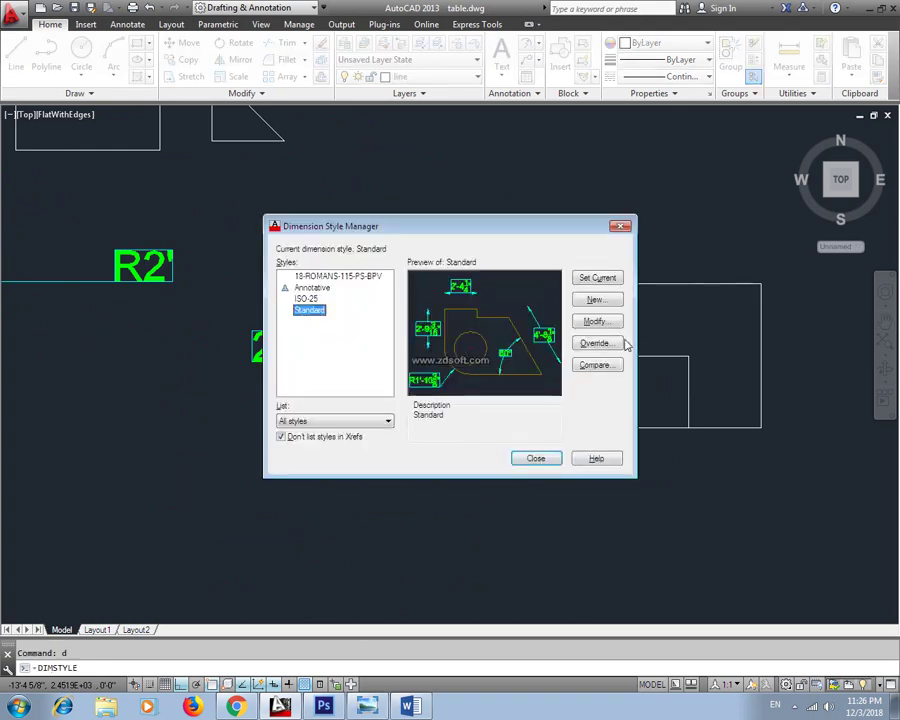
{"action": "left_click", "coordinate": [596, 320]}
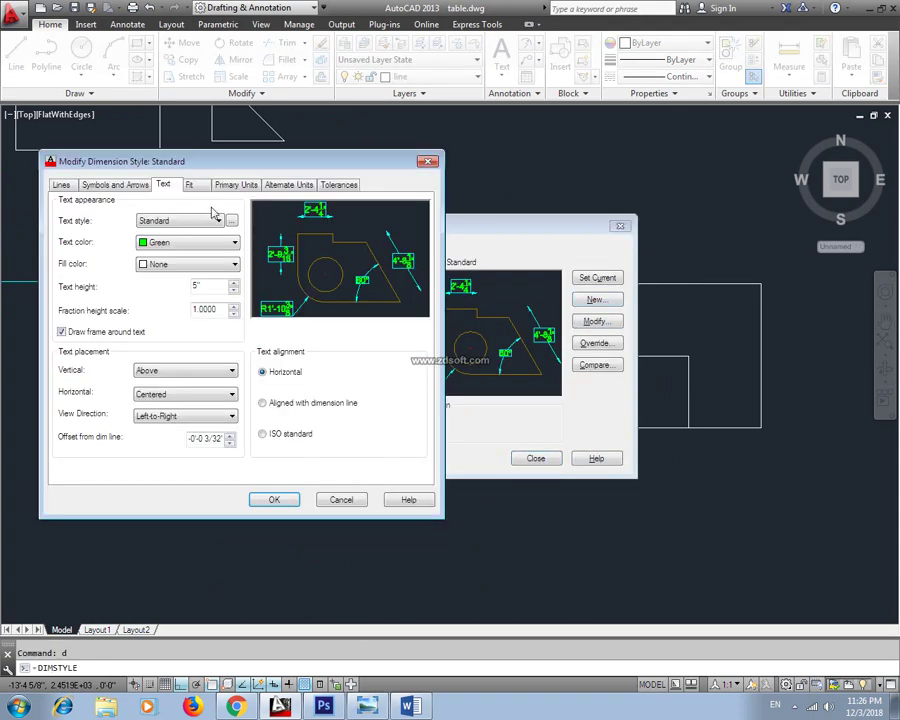
{"action": "left_click", "coordinate": [189, 185]}
{"action": "left_click", "coordinate": [168, 186]}
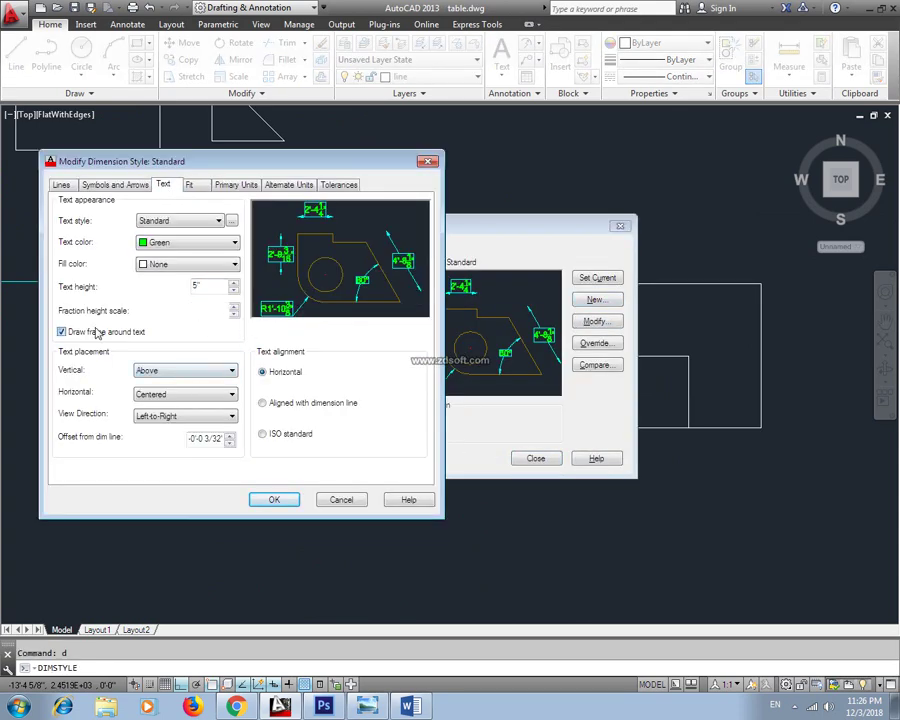
{"action": "left_click", "coordinate": [64, 332]}
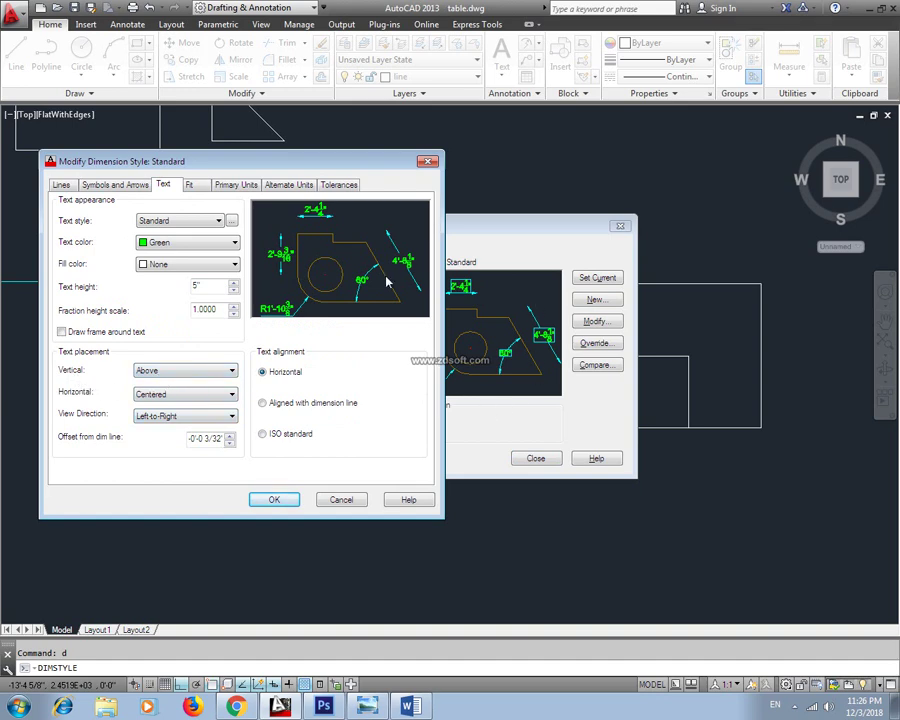
{"action": "left_click", "coordinate": [286, 503]}
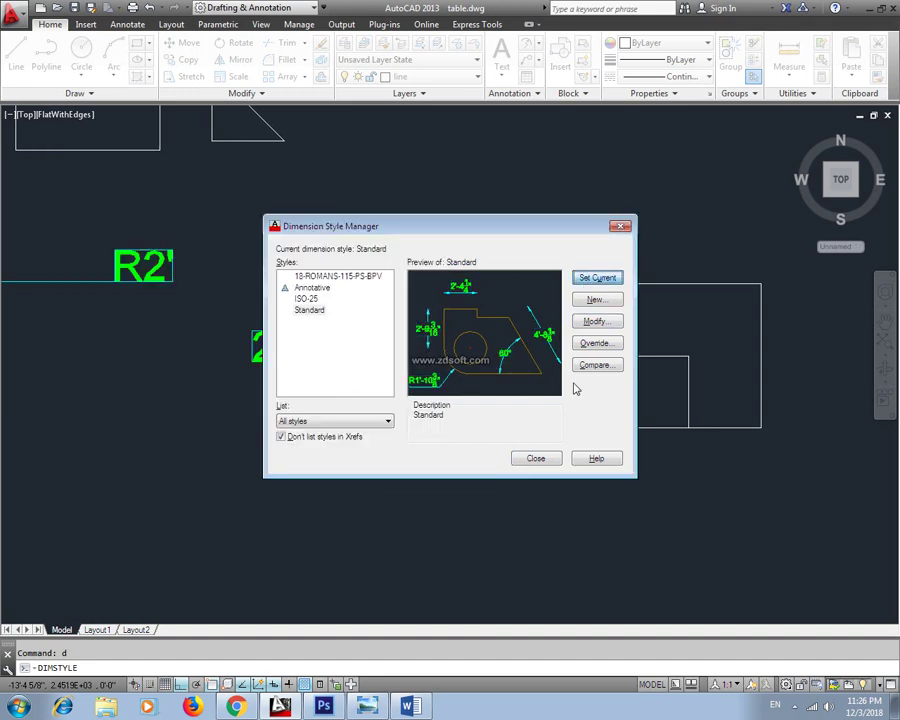
{"action": "left_click", "coordinate": [535, 459]}
Step: Check the now unframed 2' dimensions, then reopen the Dimension Style Manager with D
{"action": "scroll", "coordinate": [357, 257], "scroll_direction": "up", "scroll_amount": 2}
{"action": "scroll", "coordinate": [395, 270], "scroll_direction": "up", "scroll_amount": 2}
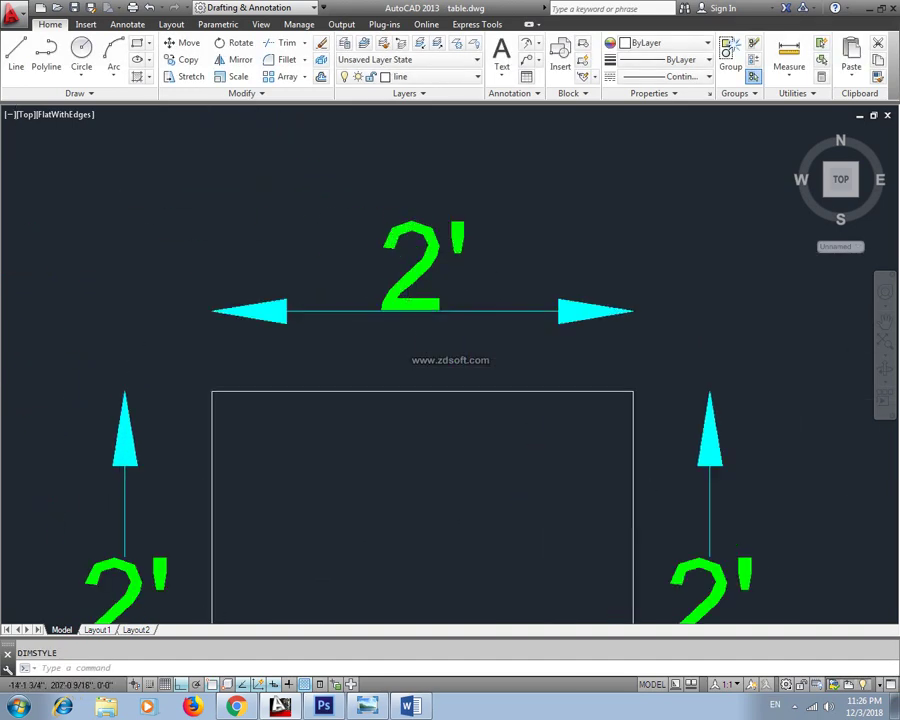
{"action": "left_click", "coordinate": [406, 312]}
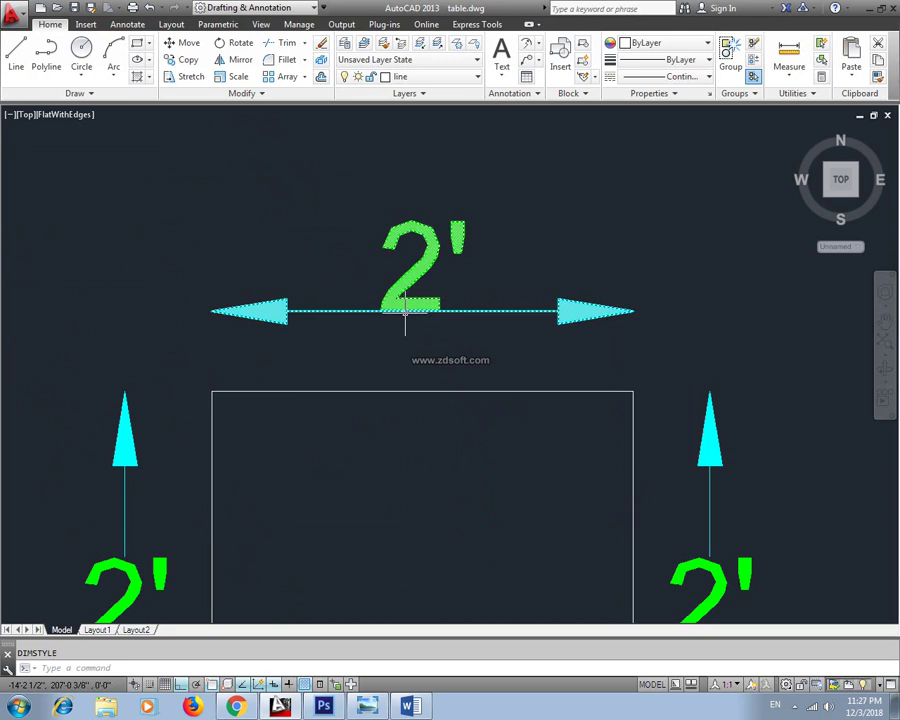
{"action": "middle_click_drag", "start_coordinate": [598, 474], "coordinate": [422, 322]}
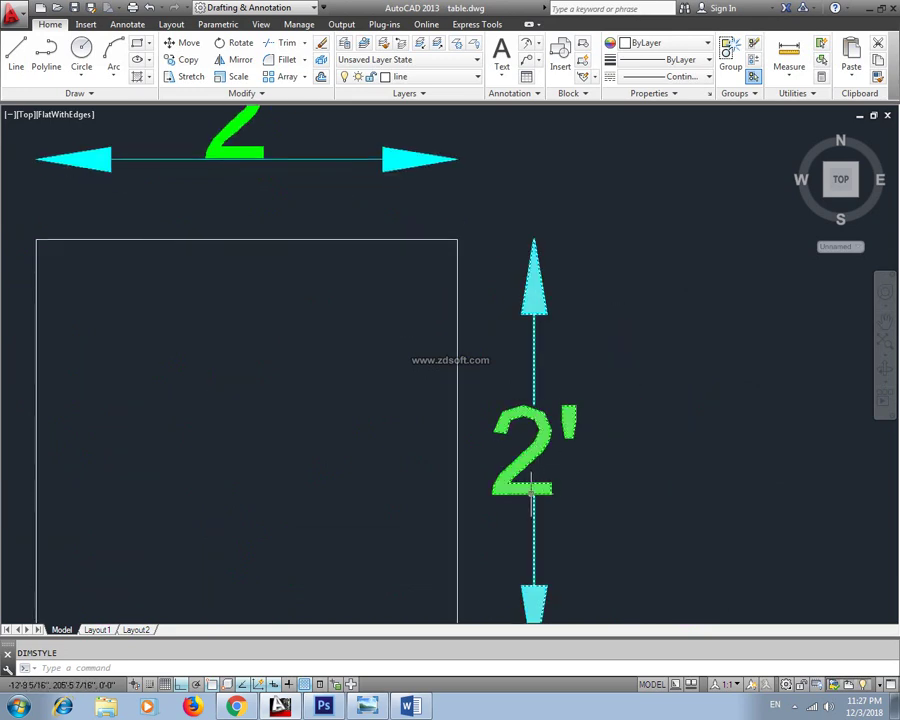
{"action": "middle_click_drag", "start_coordinate": [530, 484], "coordinate": [721, 465]}
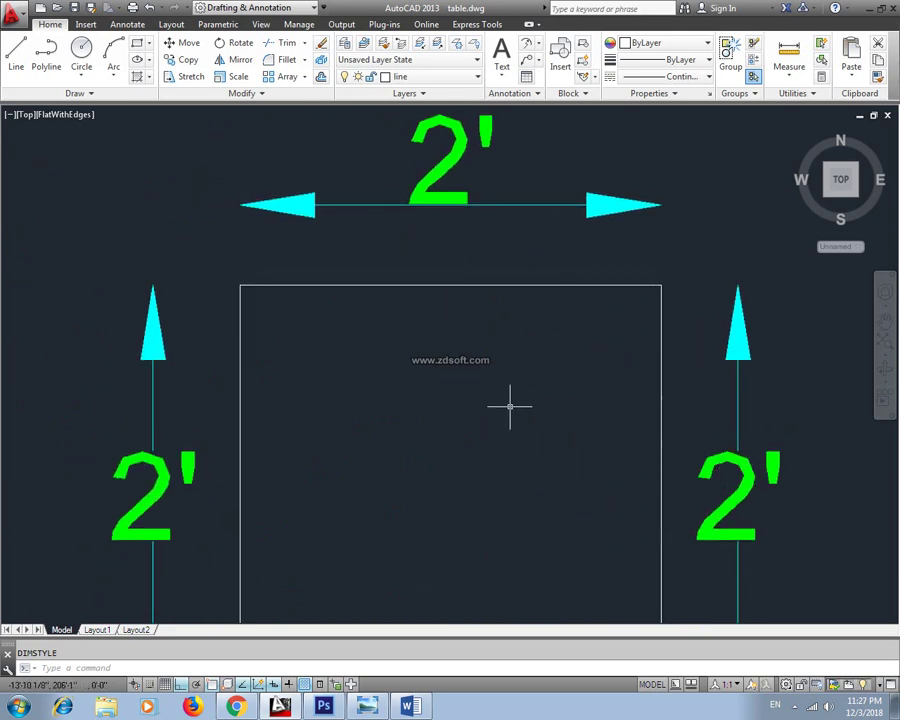
{"action": "type", "text": "d"}
{"action": "key", "text": "Return"}
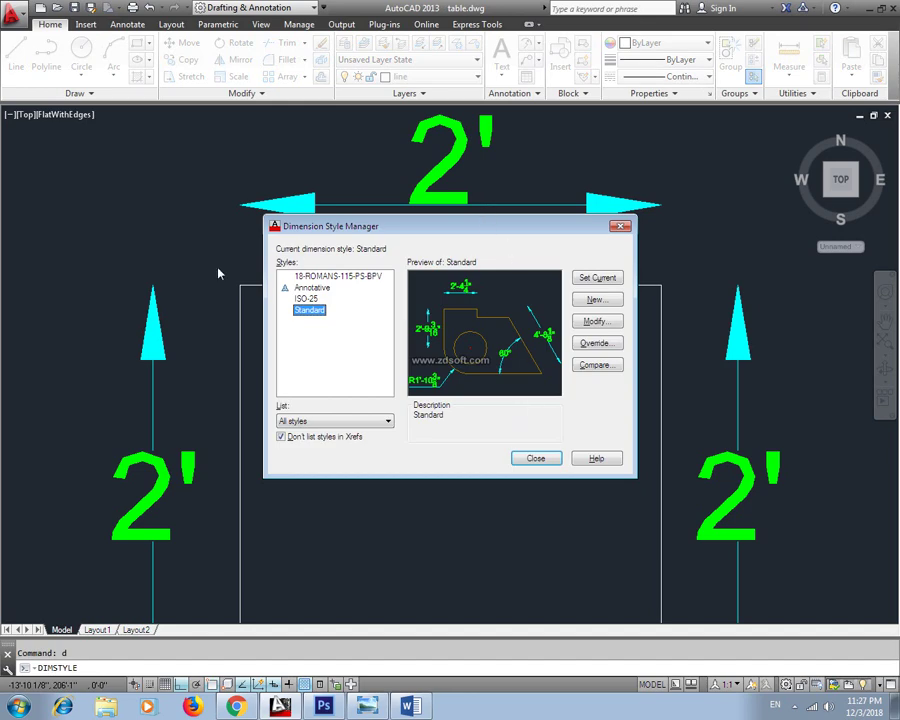
Step: Set the Standard style's vertical text placement to Centered
{"action": "left_click_drag", "start_coordinate": [455, 231], "coordinate": [172, 290]}
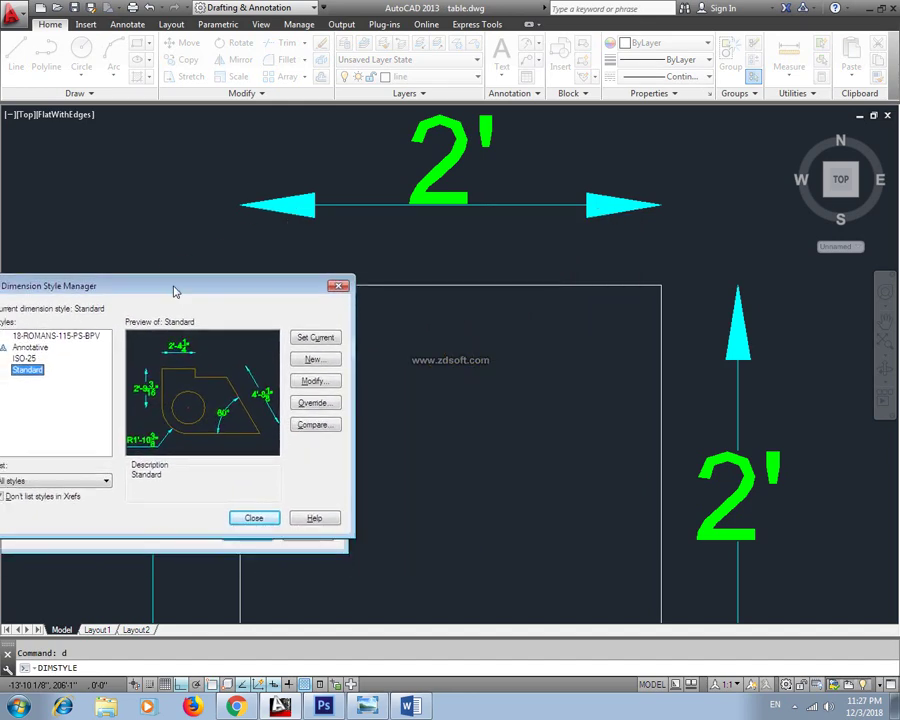
{"action": "left_click", "coordinate": [292, 379]}
{"action": "left_click_drag", "start_coordinate": [312, 166], "coordinate": [249, 208]}
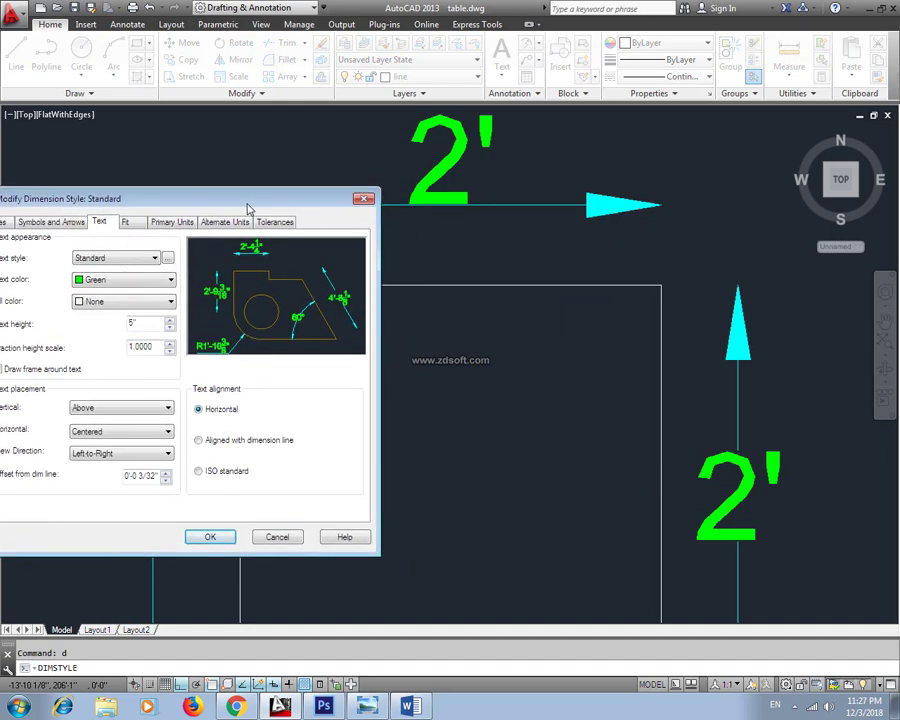
{"action": "left_click", "coordinate": [100, 408]}
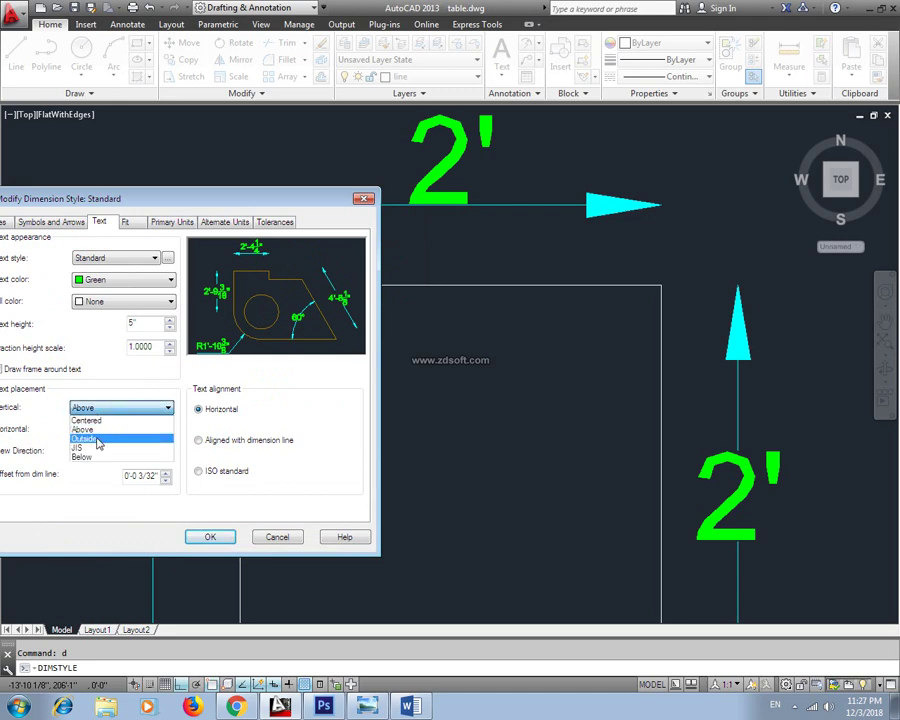
{"action": "left_click", "coordinate": [98, 440]}
{"action": "left_click", "coordinate": [119, 405]}
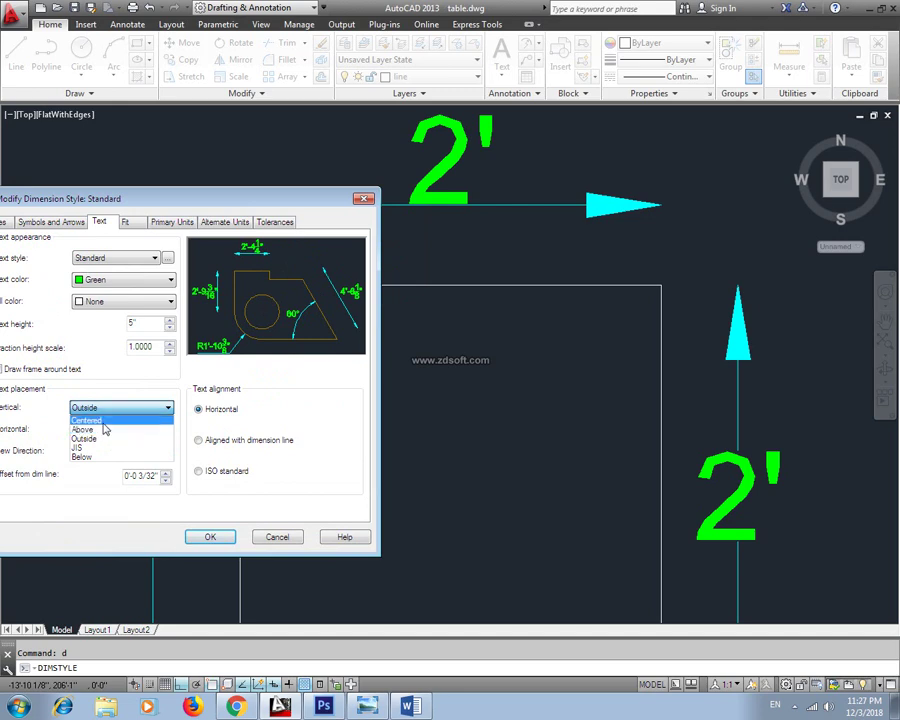
{"action": "left_click", "coordinate": [88, 420]}
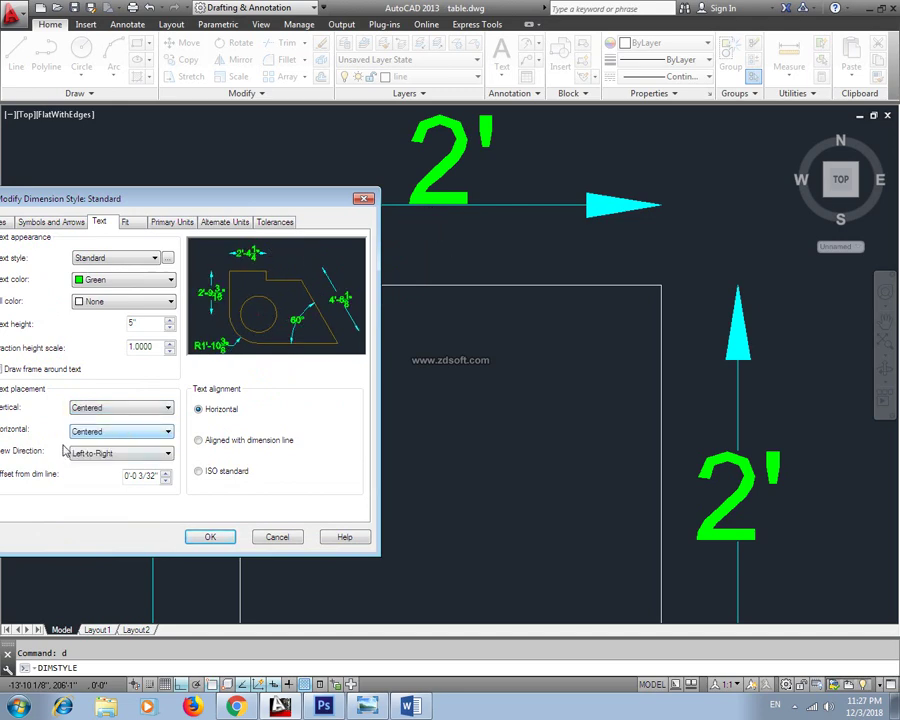
Step: Set horizontal text placement to Over Ext Line 1, apply it, and zoom out
{"action": "left_click_drag", "start_coordinate": [116, 212], "coordinate": [216, 223]}
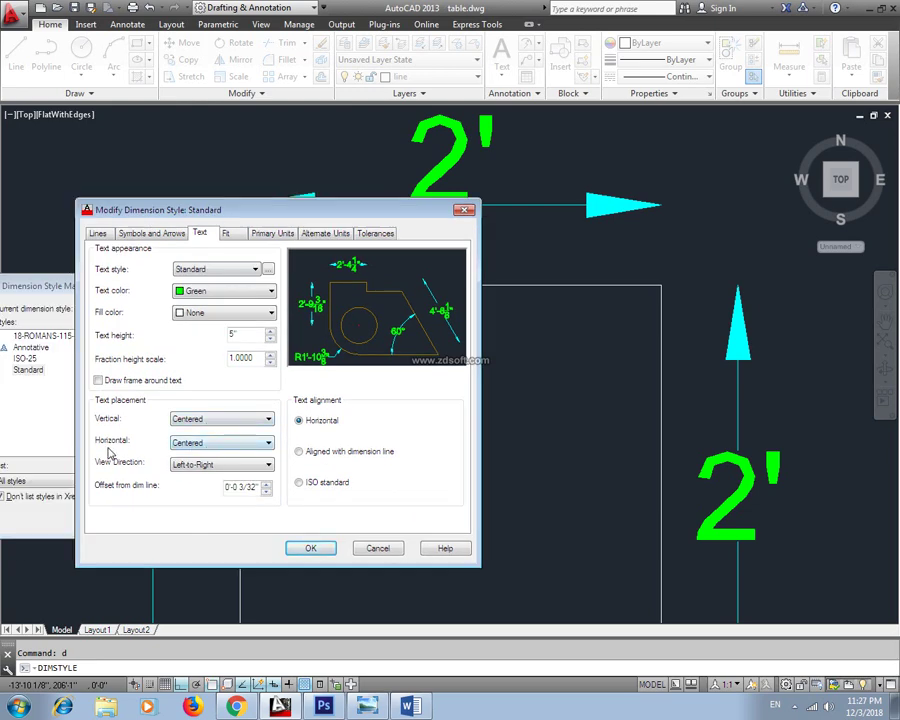
{"action": "left_click", "coordinate": [188, 443]}
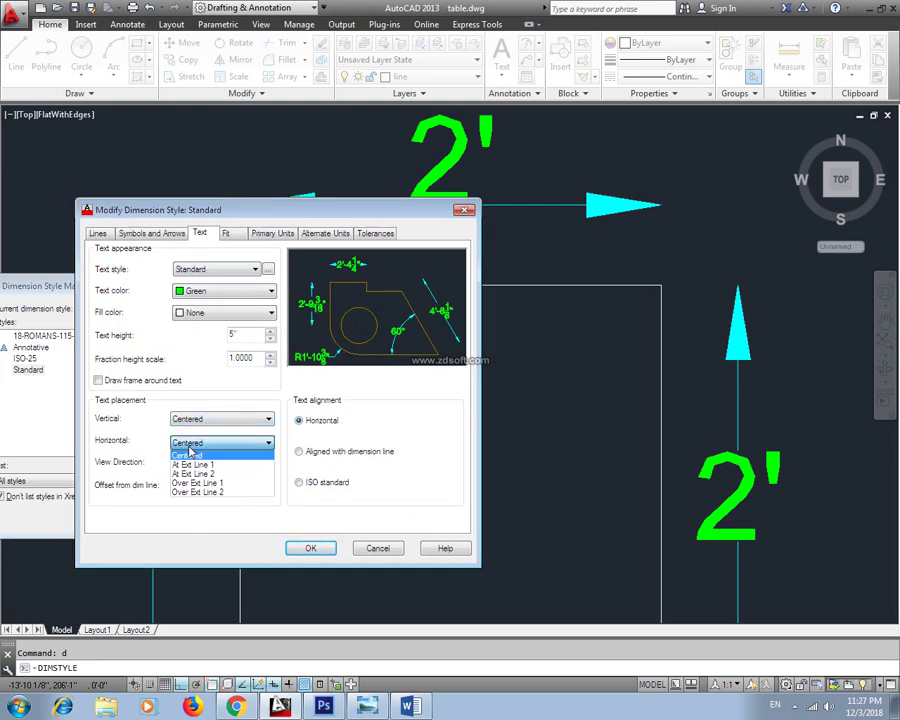
{"action": "left_click", "coordinate": [188, 454]}
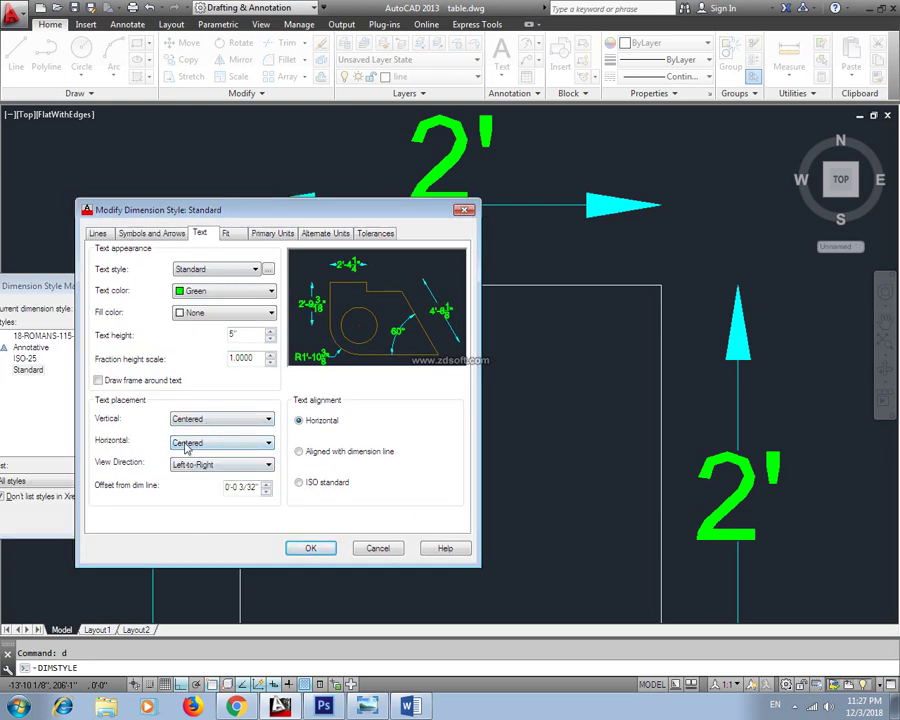
{"action": "left_click", "coordinate": [255, 443]}
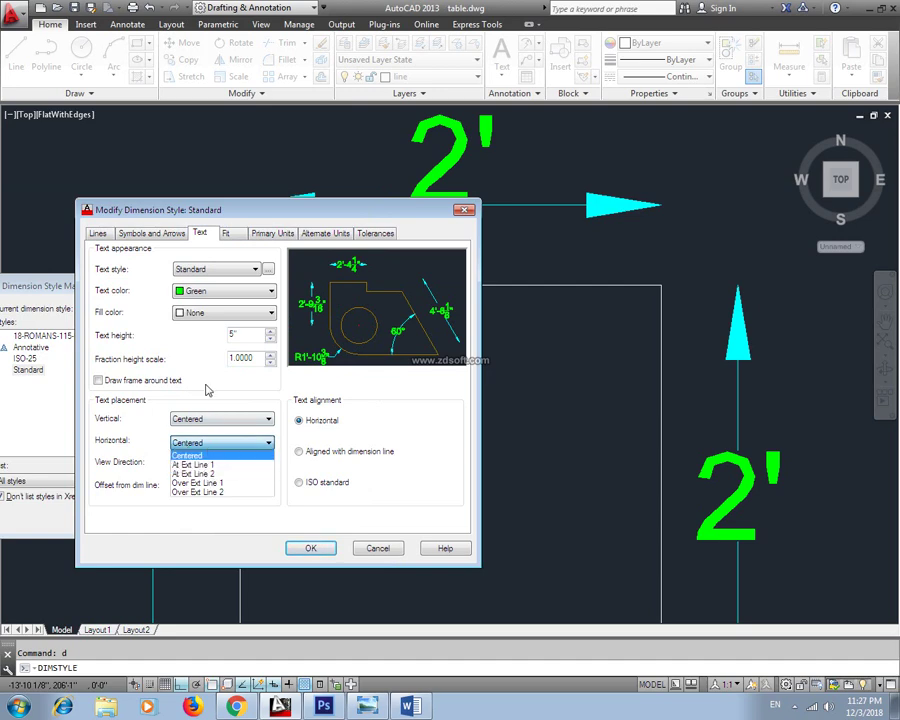
{"action": "left_click", "coordinate": [188, 455]}
{"action": "left_click", "coordinate": [255, 443]}
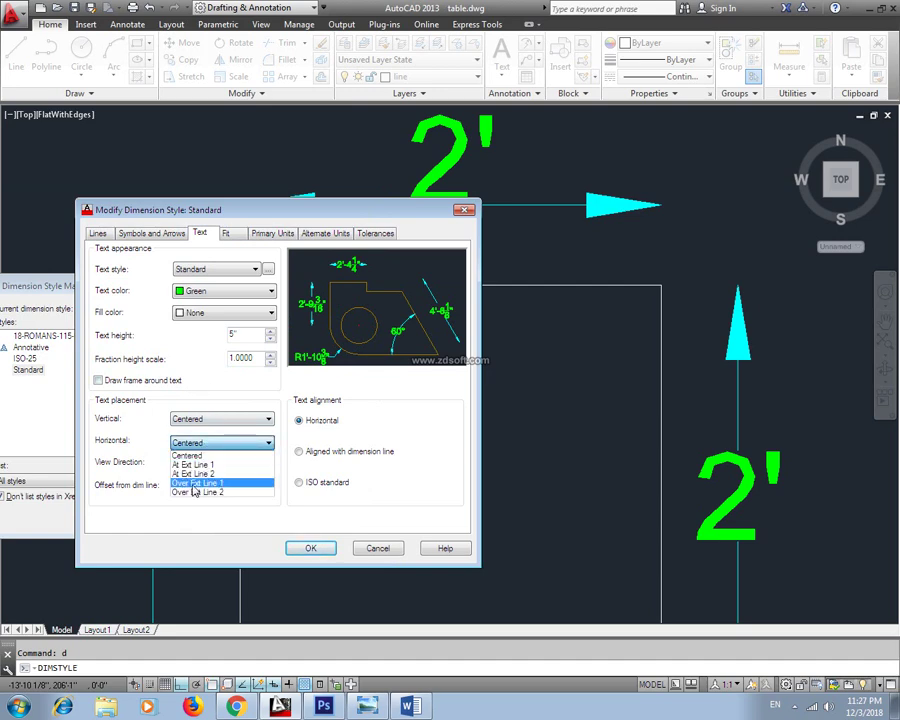
{"action": "left_click", "coordinate": [214, 484]}
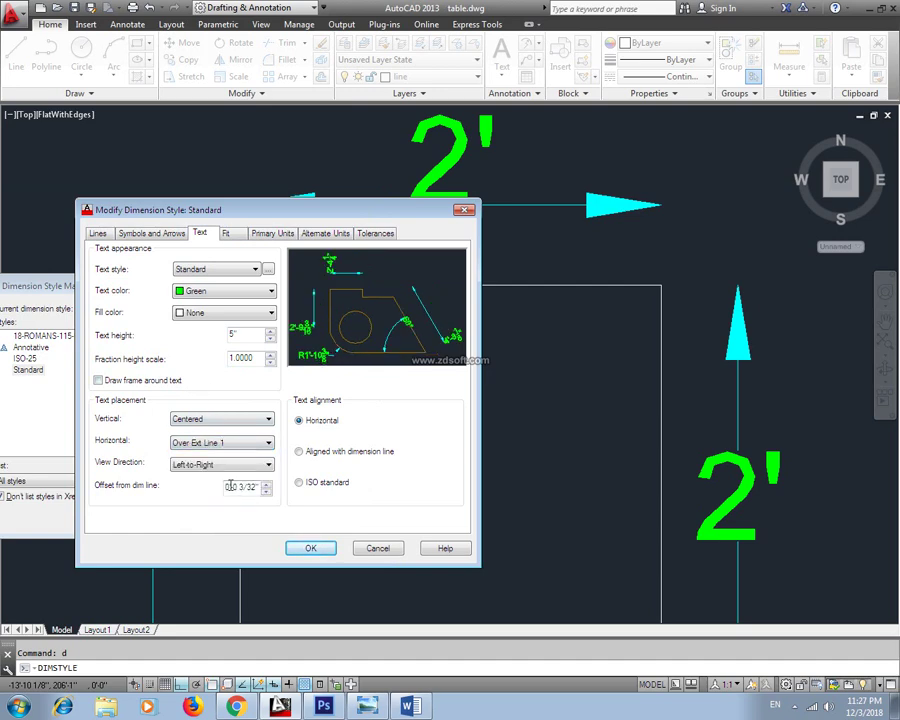
{"action": "left_click", "coordinate": [312, 549]}
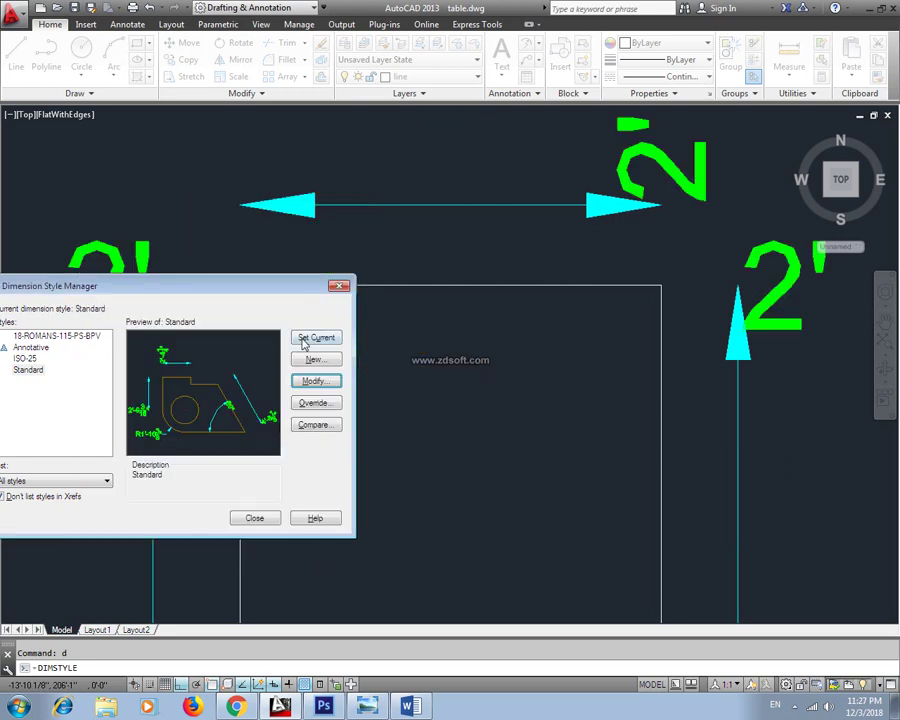
{"action": "left_click", "coordinate": [257, 521]}
{"action": "scroll", "coordinate": [344, 490], "scroll_direction": "down", "scroll_amount": 2}
{"action": "scroll", "coordinate": [234, 344], "scroll_direction": "down", "scroll_amount": 2}
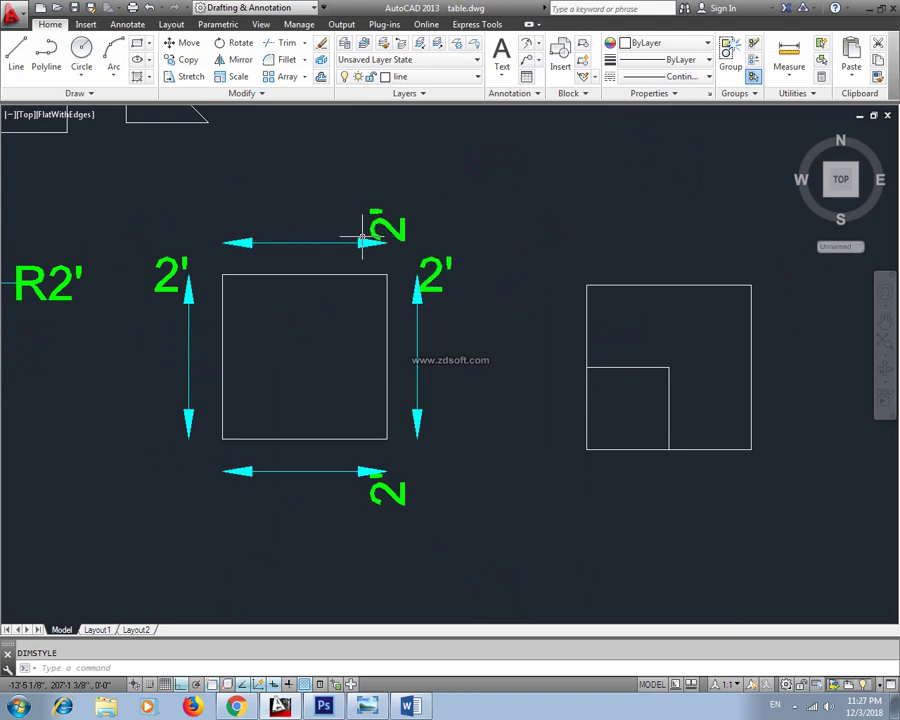
Step: Set the Standard style's horizontal and vertical text placement both back to Centered
{"action": "key", "text": "Return"}
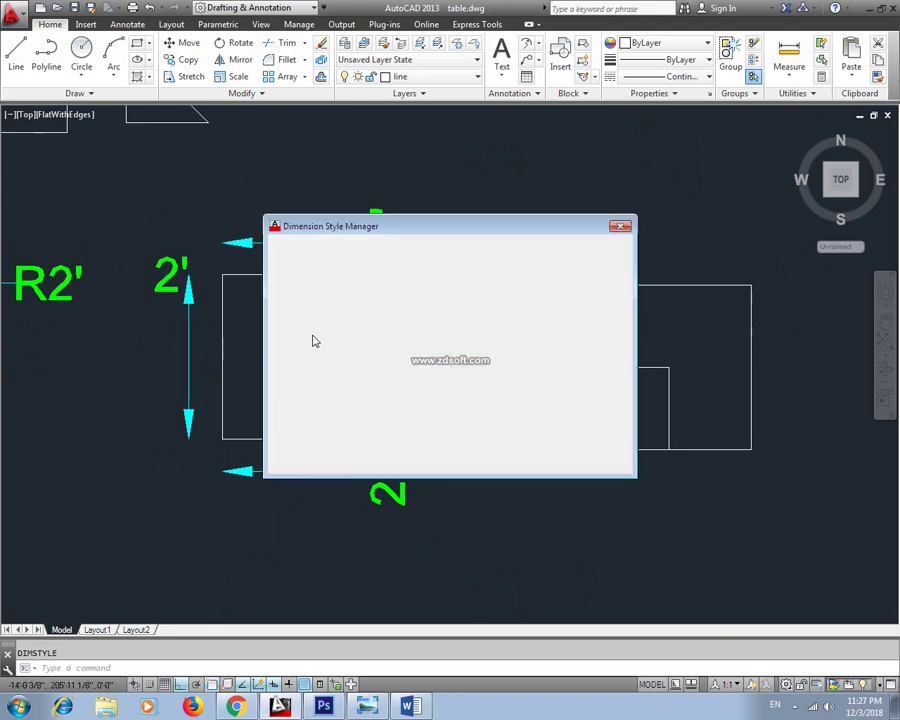
{"action": "left_click", "coordinate": [600, 321]}
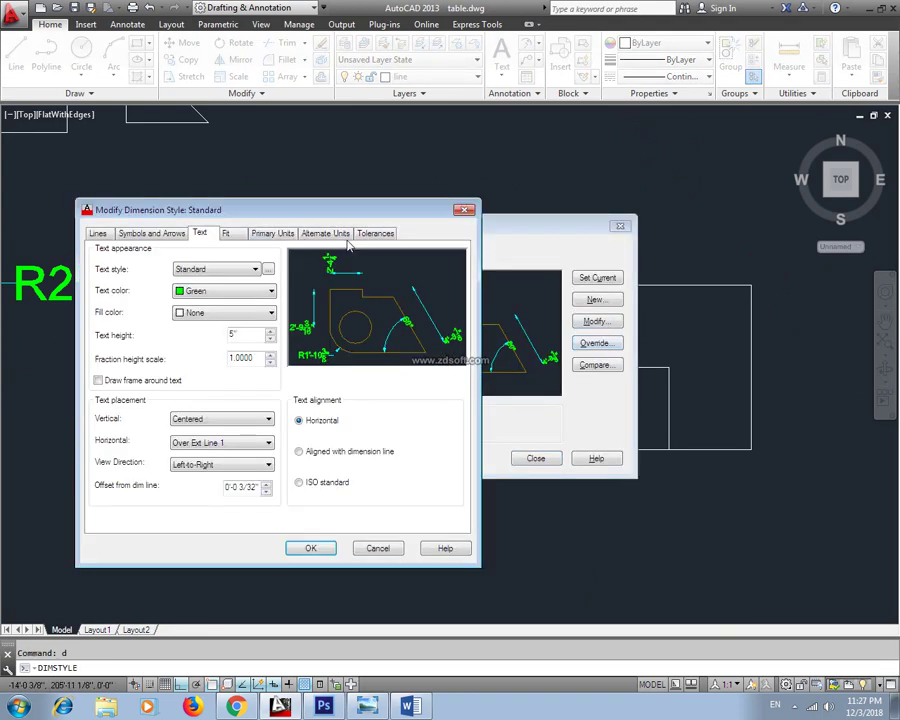
{"action": "left_click", "coordinate": [232, 442]}
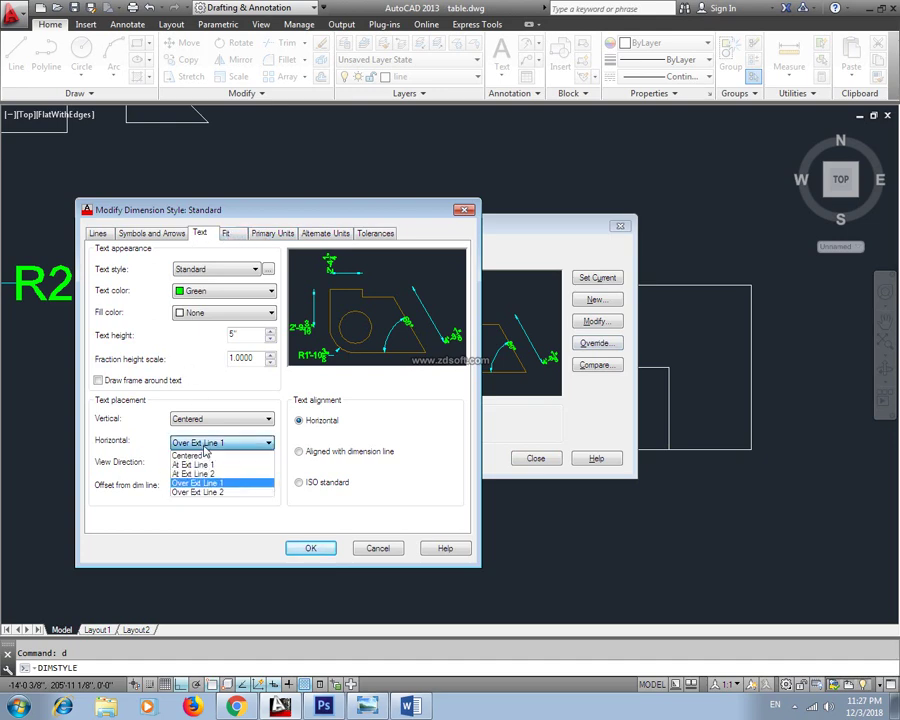
{"action": "left_click", "coordinate": [210, 452]}
{"action": "left_click", "coordinate": [207, 420]}
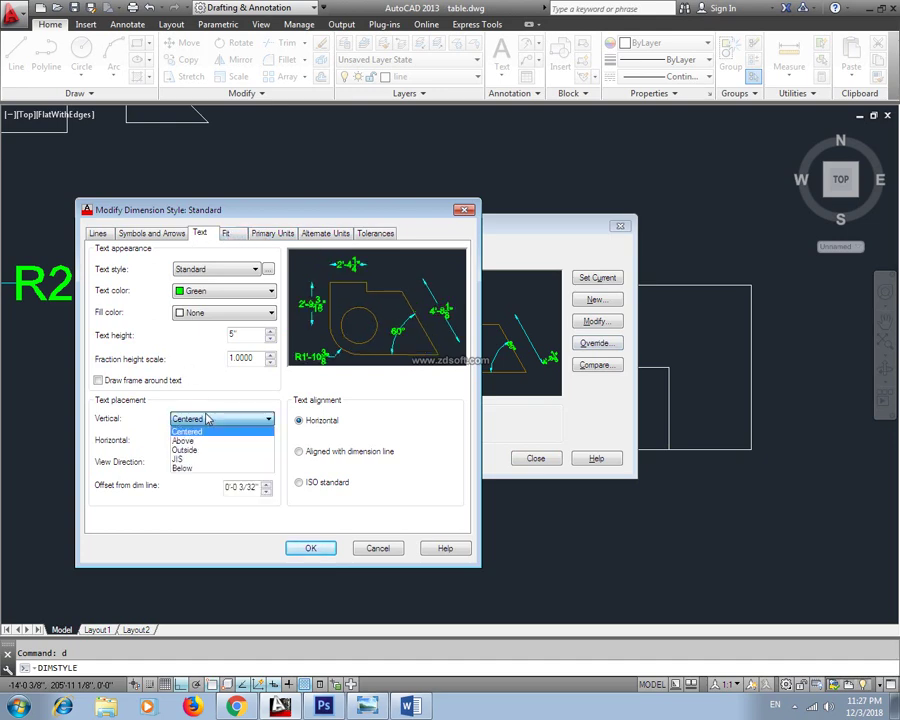
{"action": "left_click", "coordinate": [205, 468]}
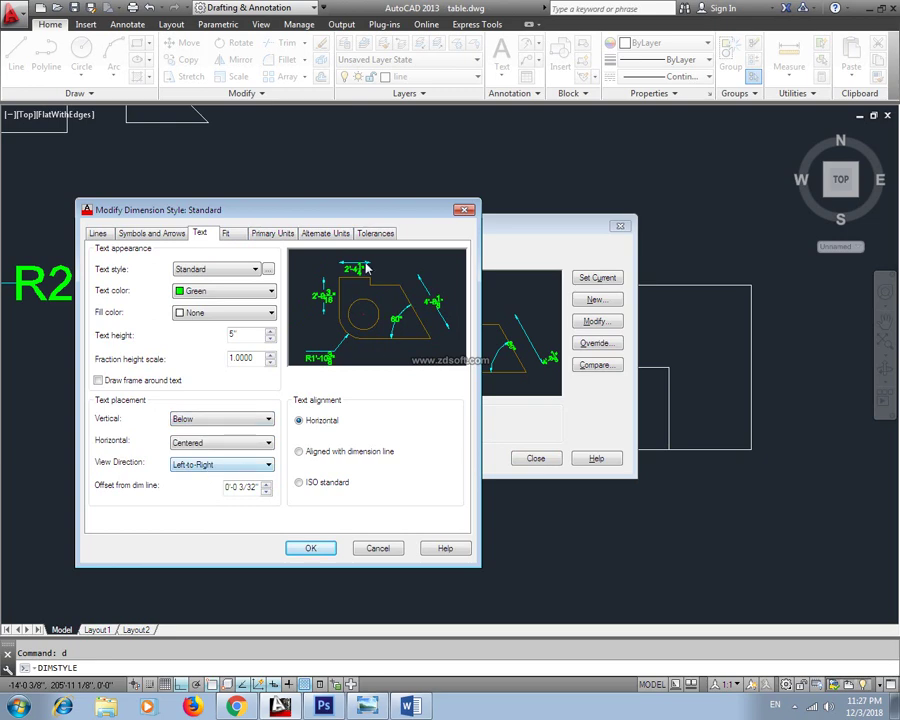
{"action": "left_click", "coordinate": [226, 424]}
{"action": "left_click", "coordinate": [215, 450]}
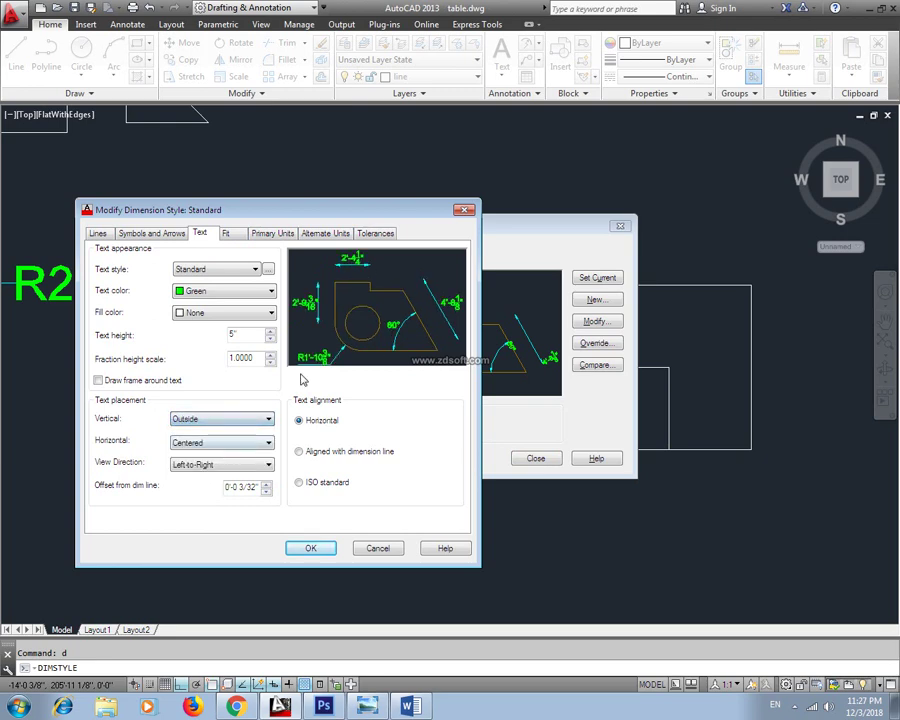
{"action": "left_click", "coordinate": [200, 418]}
{"action": "left_click", "coordinate": [205, 428]}
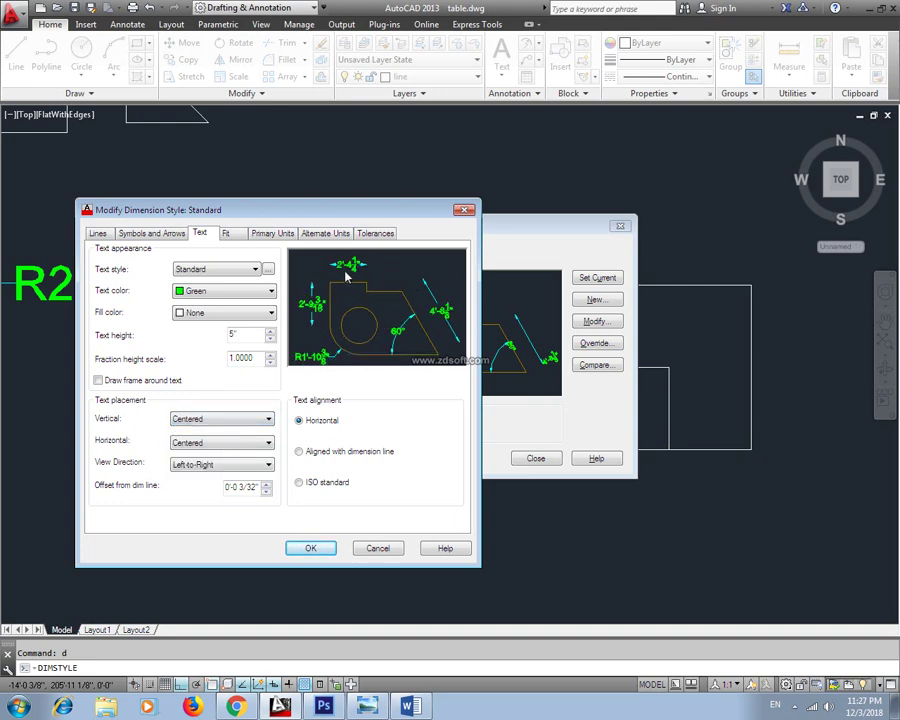
Step: Apply the centered placement and zoom to check the square's 2' labels
{"action": "left_click", "coordinate": [311, 548]}
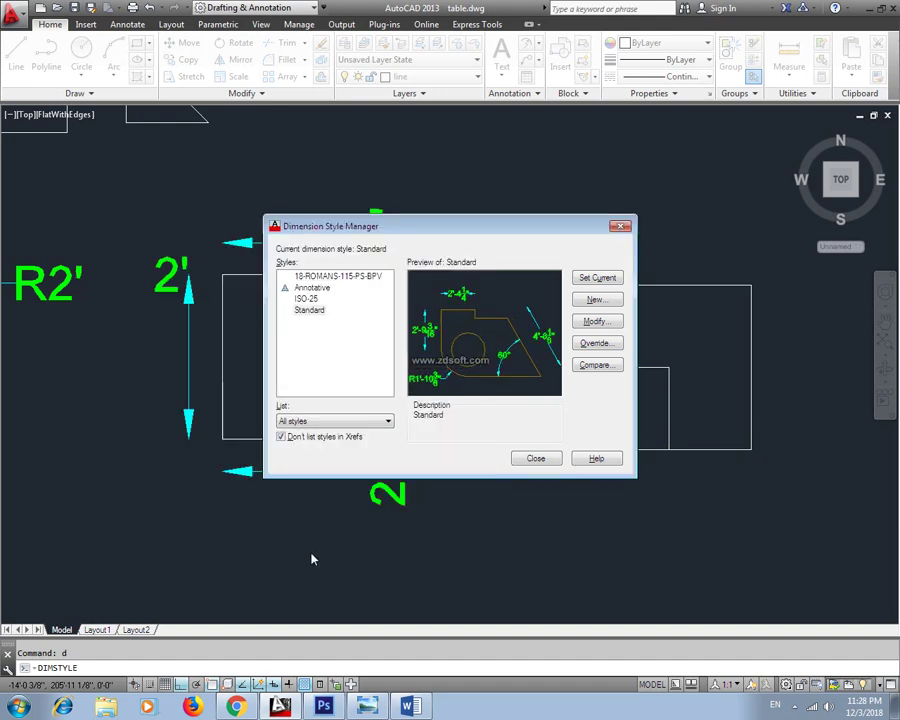
{"action": "left_click", "coordinate": [535, 459]}
{"action": "scroll", "coordinate": [300, 320], "scroll_direction": "up", "scroll_amount": 2}
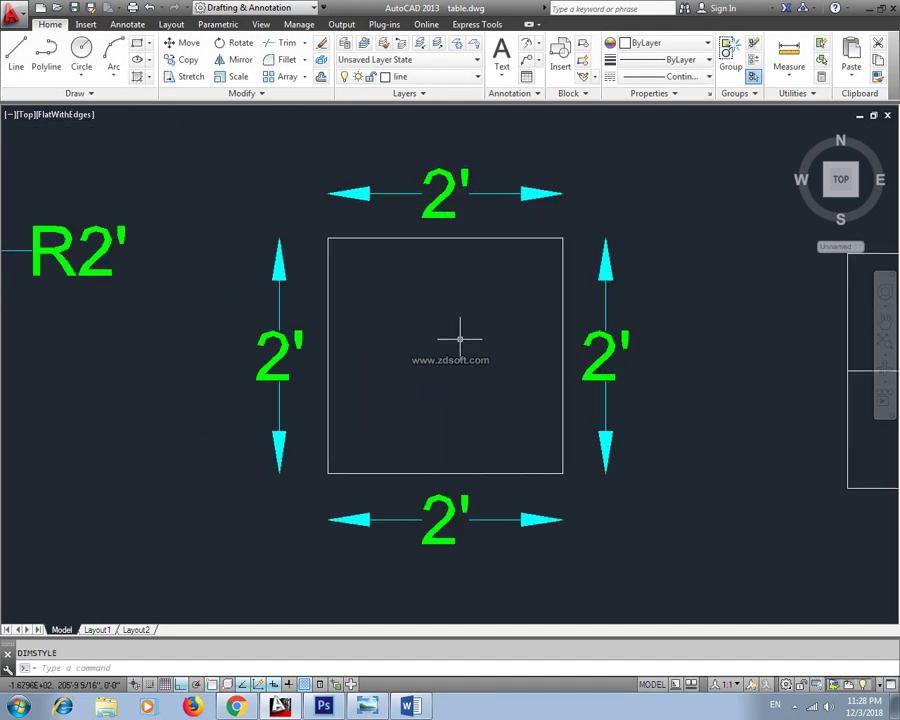
{"action": "scroll", "coordinate": [286, 355], "scroll_direction": "up", "scroll_amount": 2}
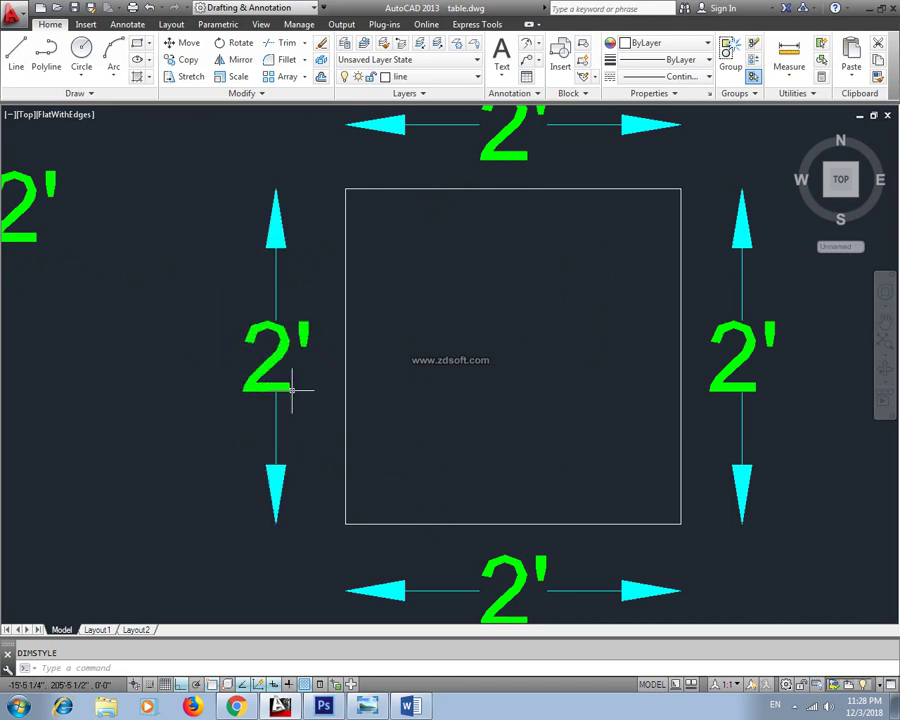
{"action": "scroll", "coordinate": [292, 390], "scroll_direction": "down", "scroll_amount": 2}
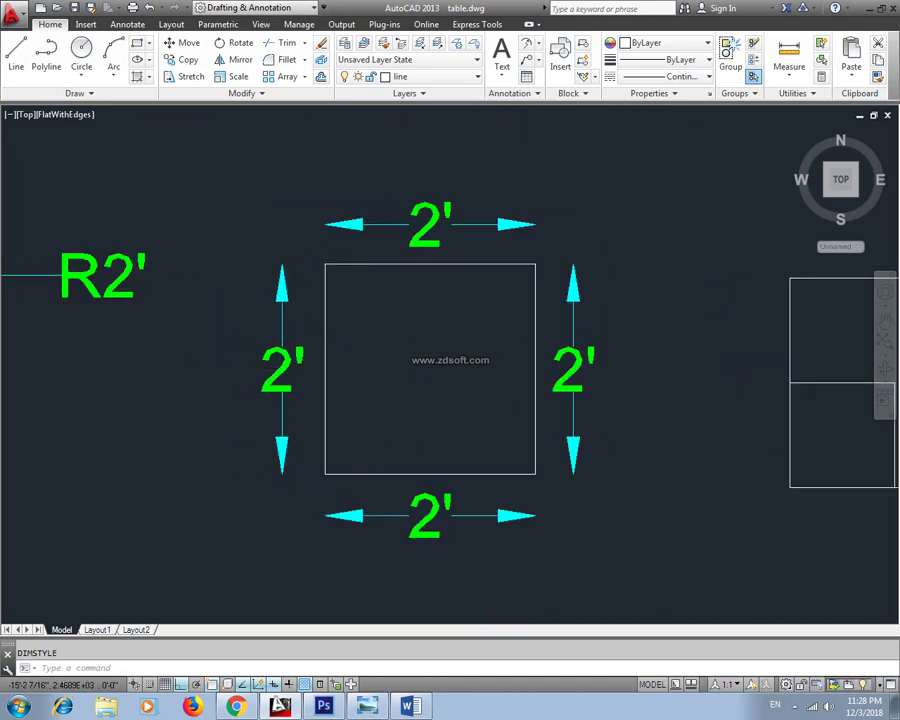
Step: Set the Standard style's text alignment to Aligned with dimension line
{"action": "type", "text": "d"}
{"action": "key", "text": "Return"}
{"action": "left_click", "coordinate": [594, 321]}
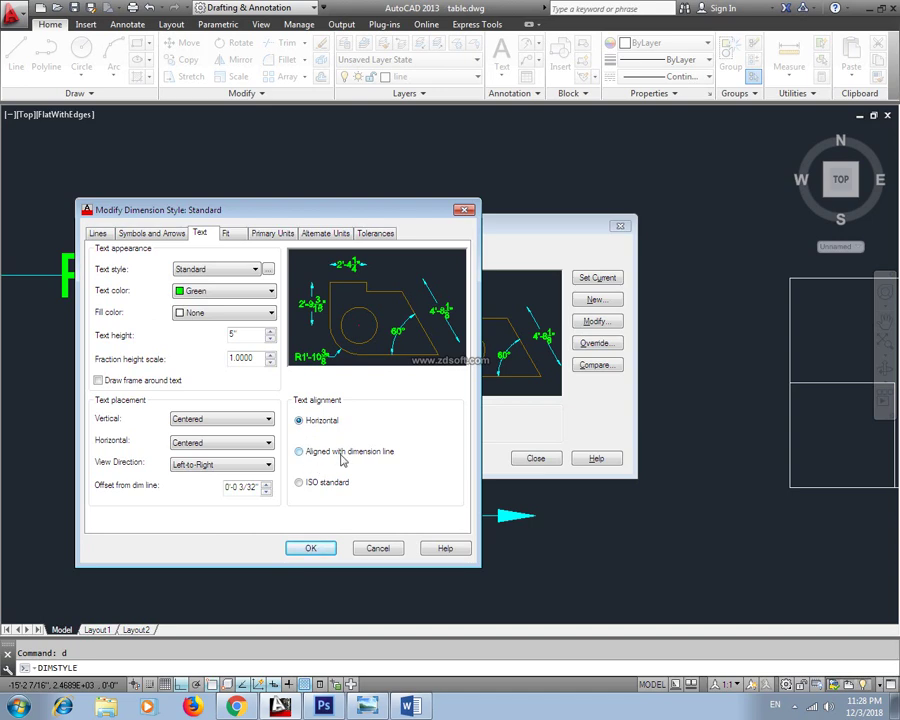
{"action": "left_click", "coordinate": [364, 457]}
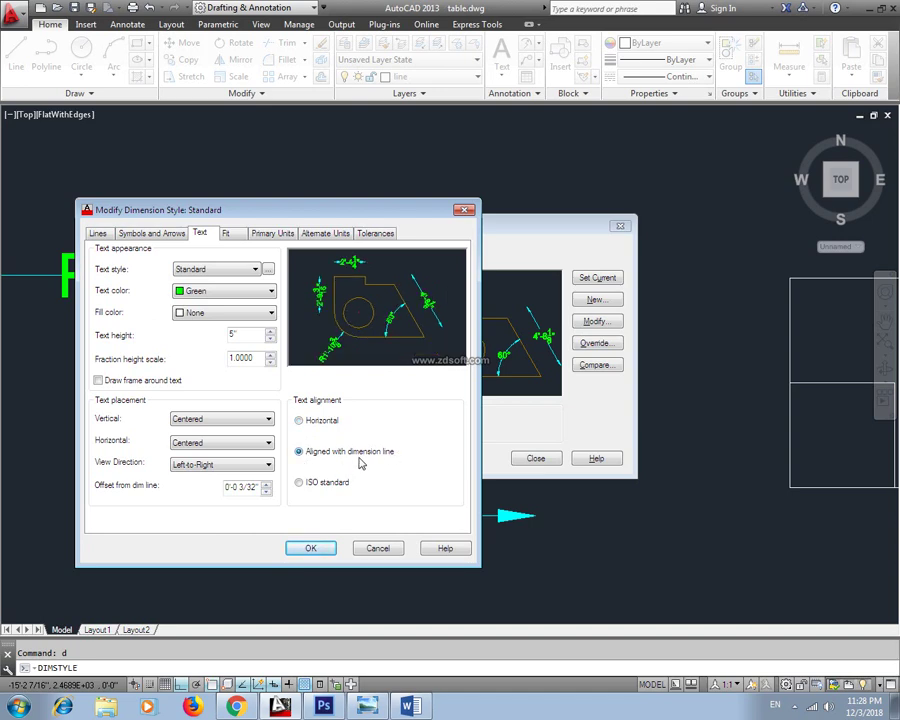
{"action": "left_click", "coordinate": [318, 548]}
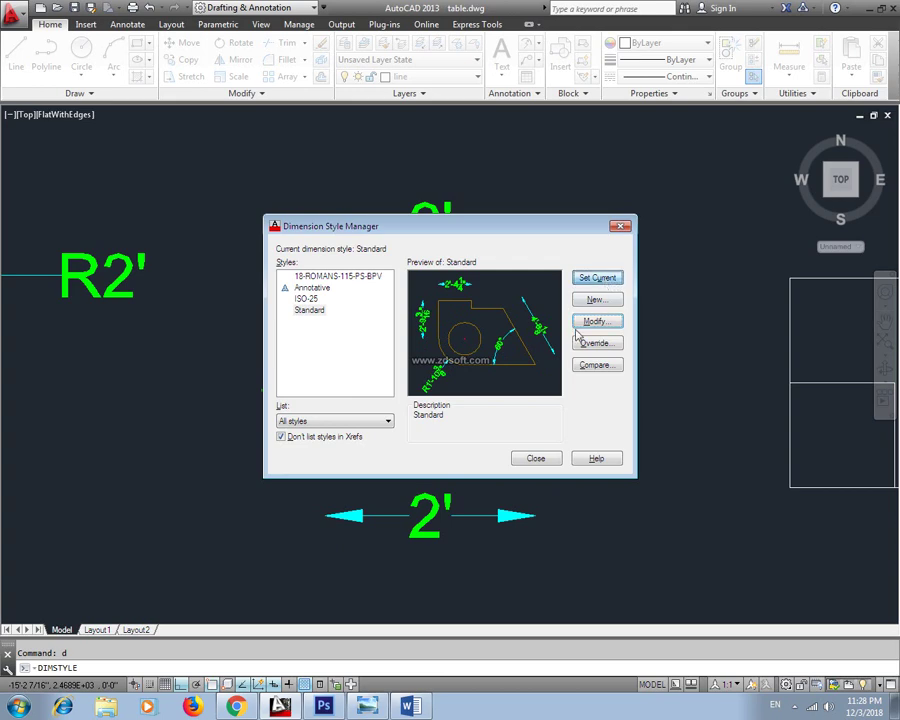
{"action": "left_click", "coordinate": [536, 458]}
Step: Pan and zoom to inspect the rotated 2' side labels and R2' label
{"action": "scroll", "coordinate": [288, 375], "scroll_direction": "up", "scroll_amount": 3}
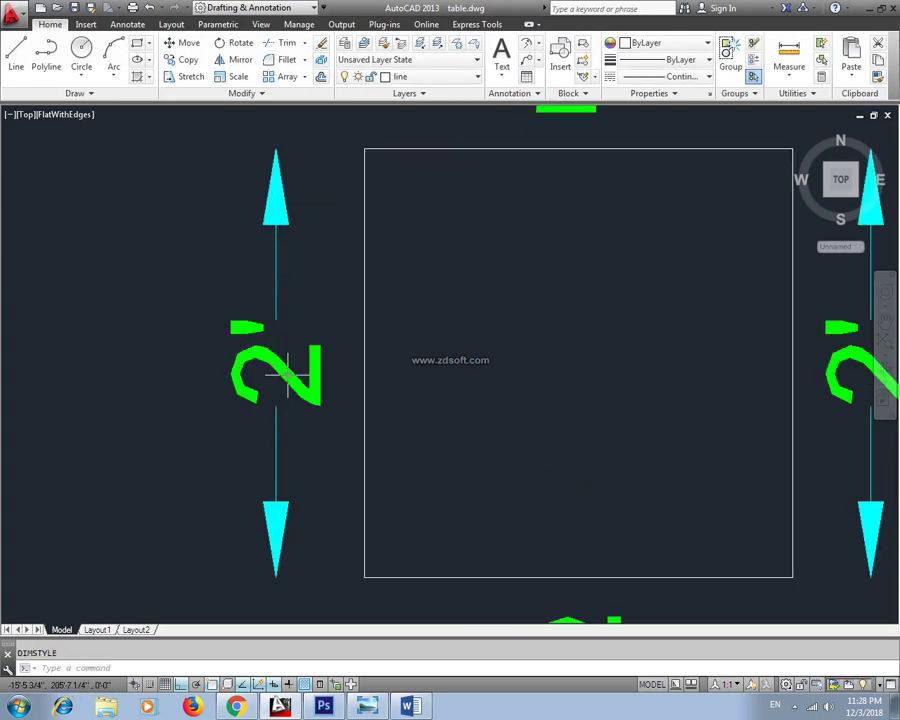
{"action": "middle_click_drag", "start_coordinate": [285, 311], "coordinate": [370, 311]}
{"action": "scroll", "coordinate": [380, 372], "scroll_direction": "down", "scroll_amount": 3}
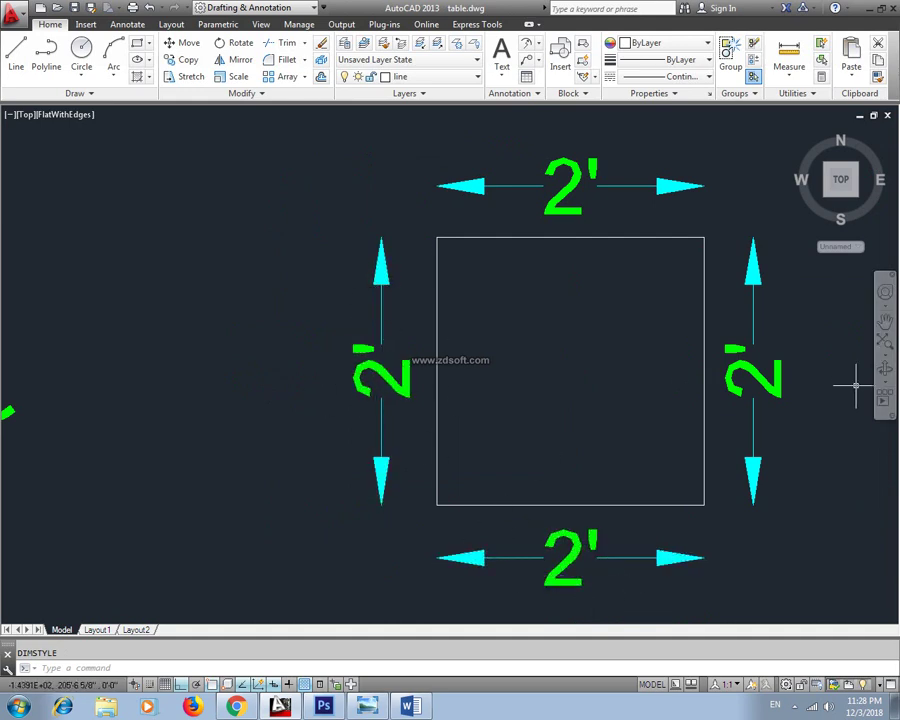
{"action": "scroll", "coordinate": [405, 395], "scroll_direction": "down", "scroll_amount": 2}
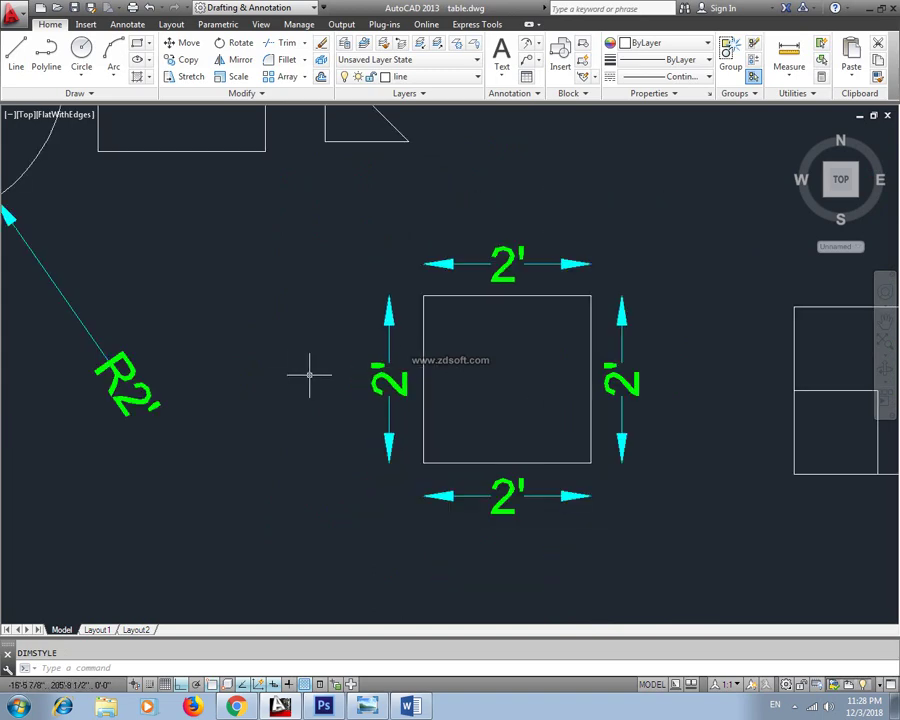
{"action": "middle_click_drag", "start_coordinate": [309, 375], "coordinate": [470, 354]}
{"action": "scroll", "coordinate": [470, 354], "scroll_direction": "down", "scroll_amount": 2}
{"action": "middle_click_drag", "start_coordinate": [574, 367], "coordinate": [426, 393]}
{"action": "scroll", "coordinate": [426, 393], "scroll_direction": "up", "scroll_amount": 2}
{"action": "scroll", "coordinate": [426, 393], "scroll_direction": "up", "scroll_amount": 2}
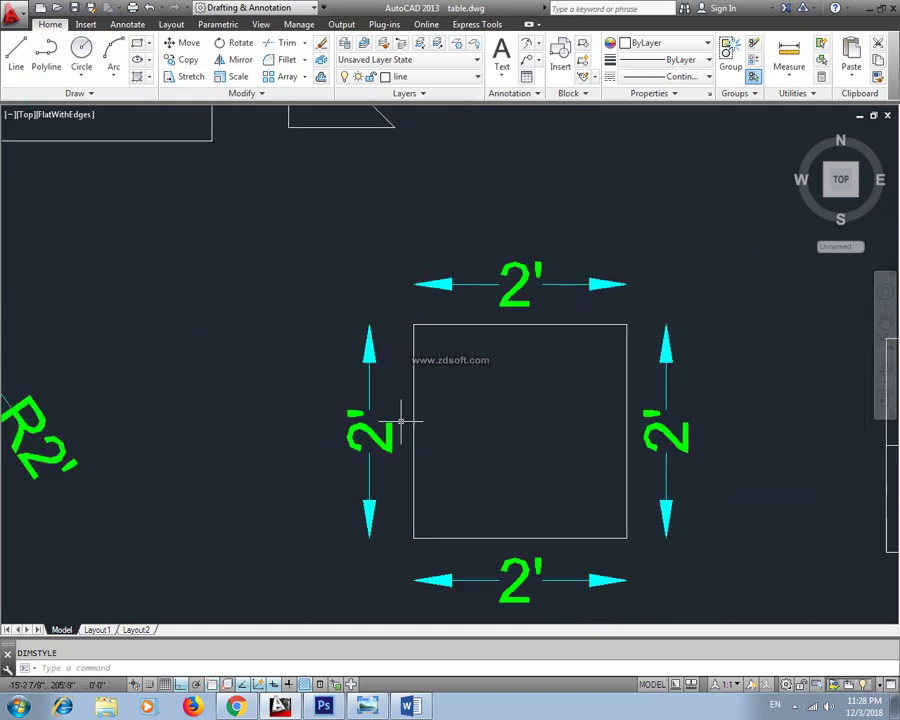
Step: Switch the Standard style's text alignment back to Horizontal and view the whole square
{"action": "type", "text": "d"}
{"action": "key", "text": "Return"}
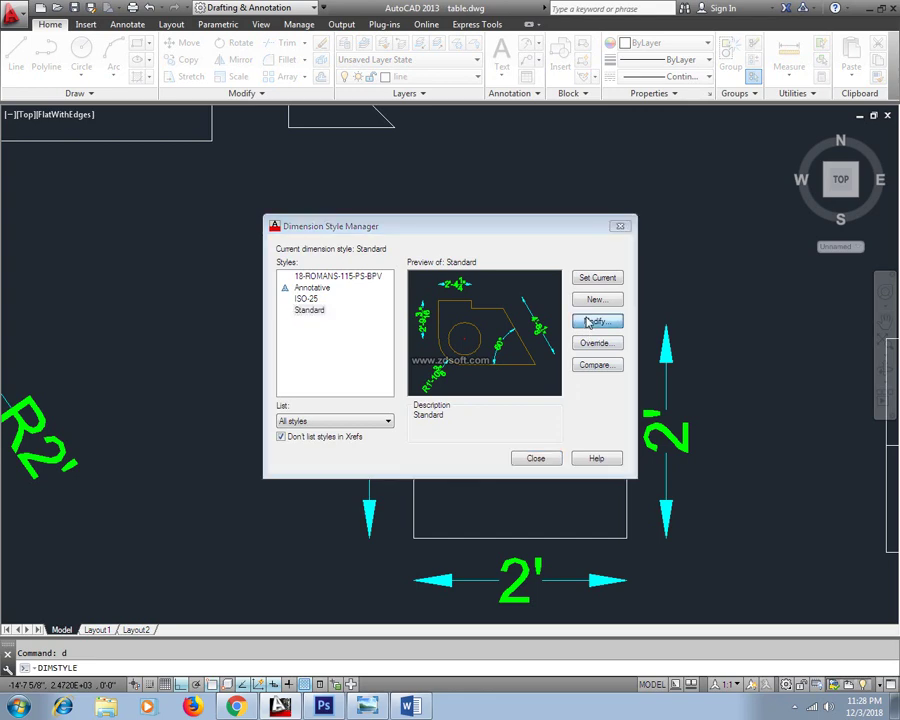
{"action": "left_click", "coordinate": [590, 321]}
{"action": "left_click", "coordinate": [308, 424]}
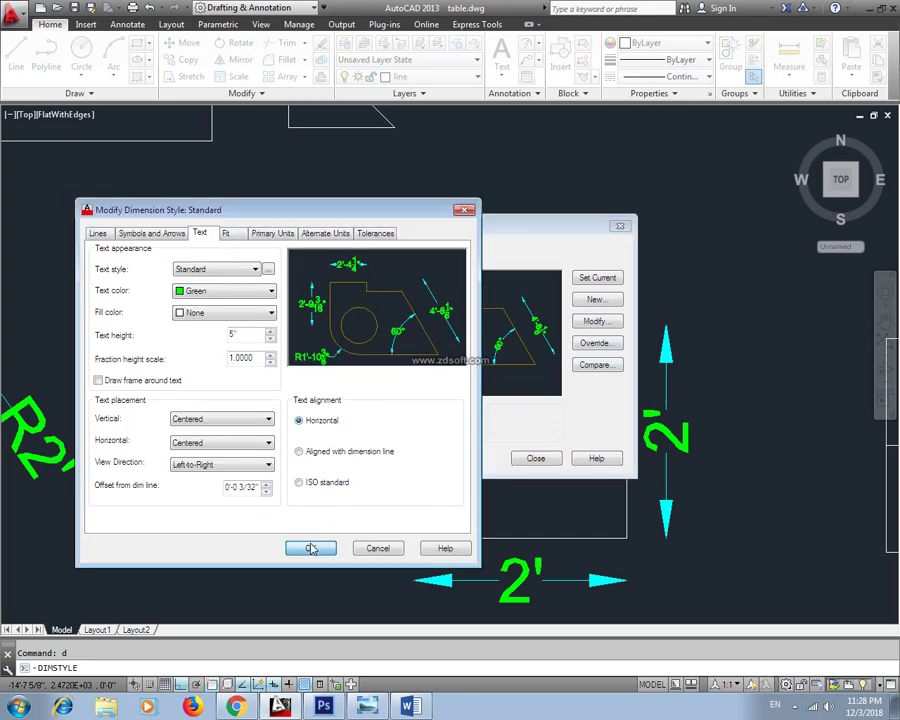
{"action": "left_click", "coordinate": [309, 547]}
{"action": "left_click", "coordinate": [533, 460]}
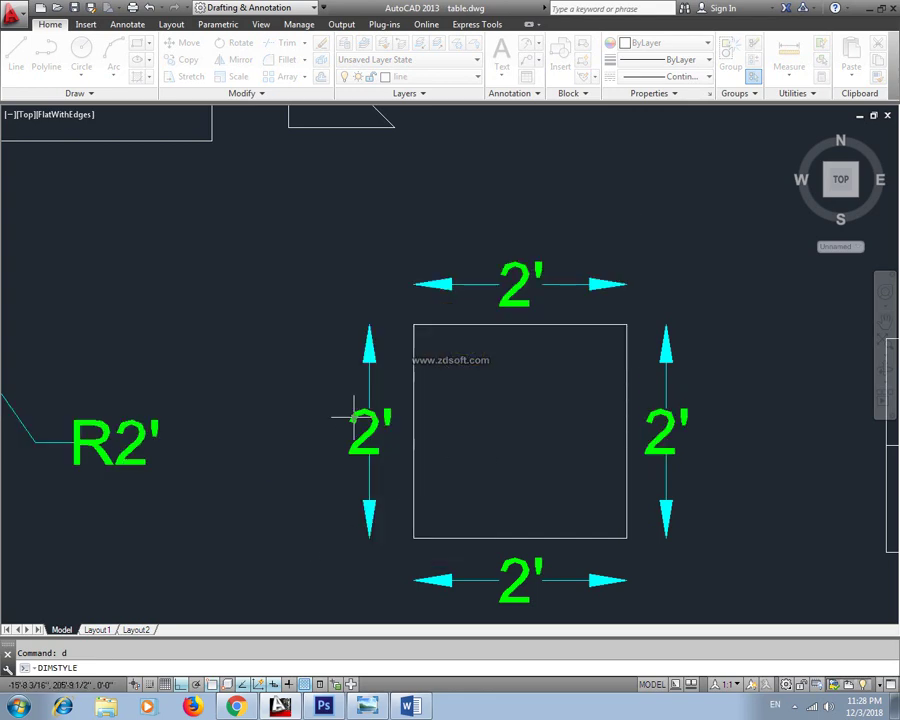
{"action": "scroll", "coordinate": [367, 435], "scroll_direction": "up", "scroll_amount": 3}
{"action": "middle_click_drag", "start_coordinate": [367, 435], "coordinate": [458, 338]}
{"action": "scroll", "coordinate": [470, 380], "scroll_direction": "down", "scroll_amount": 3}
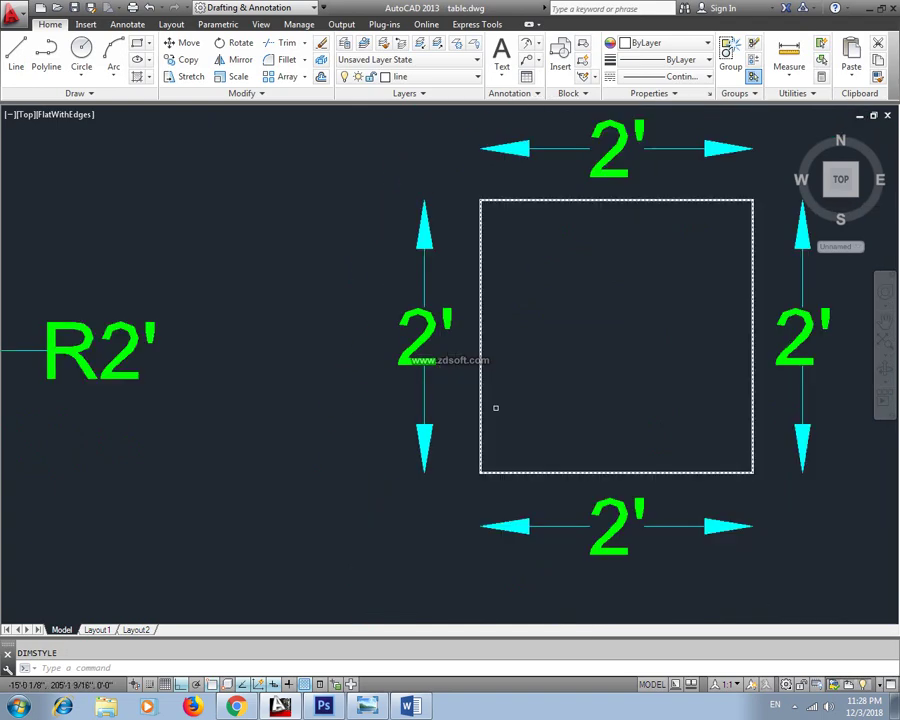
Step: Raise the text offset from the dimension line to 0'-0 25/32" and check the top dimension
{"action": "type", "text": "d"}
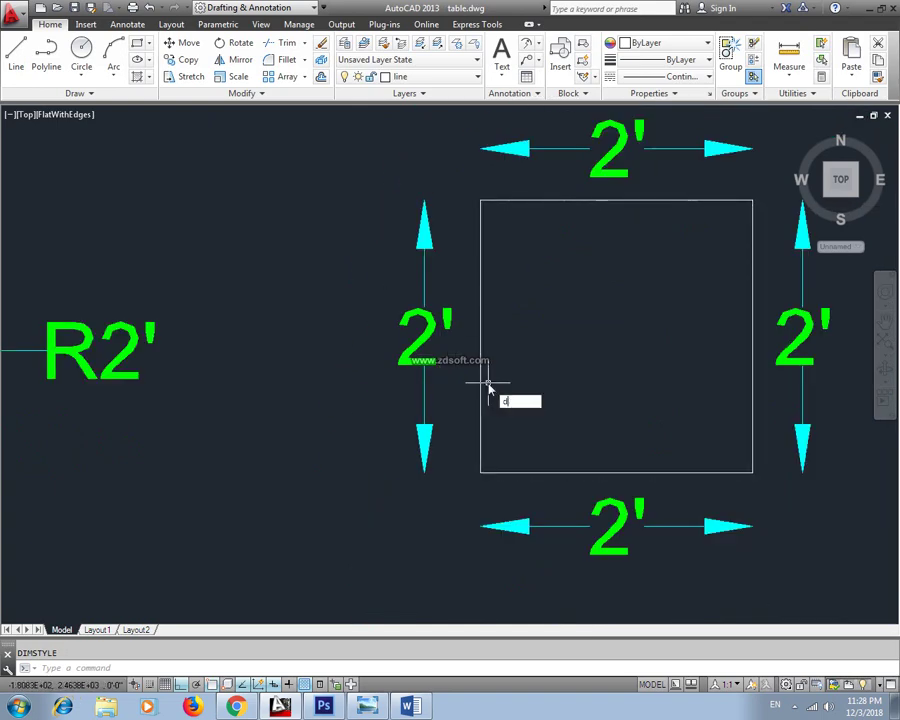
{"action": "key", "text": "Return"}
{"action": "left_click", "coordinate": [594, 320]}
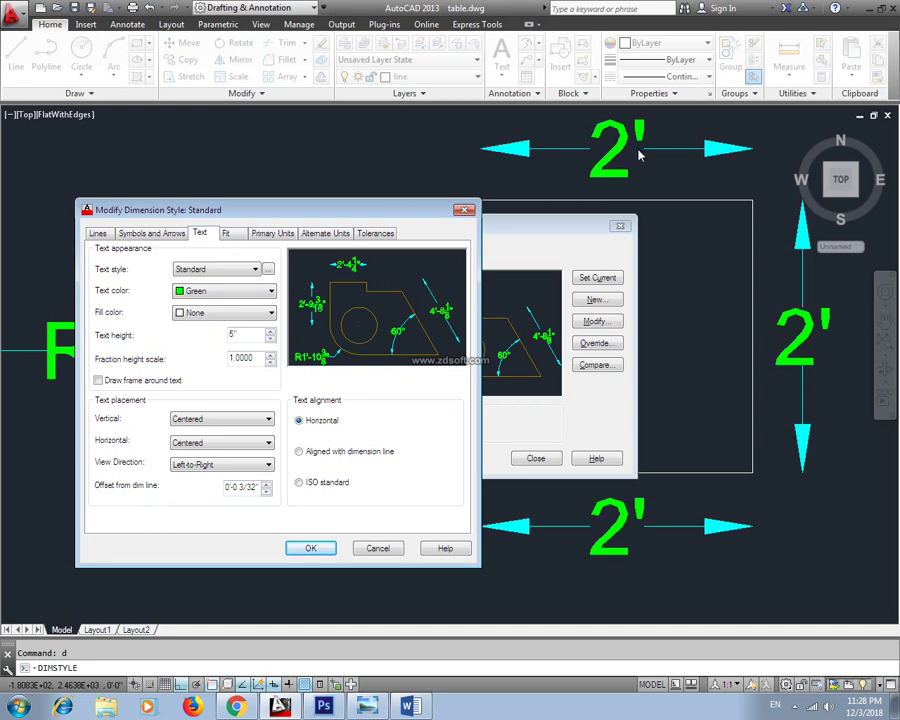
{"action": "left_click", "coordinate": [266, 486]}
{"action": "left_click", "coordinate": [266, 484]}
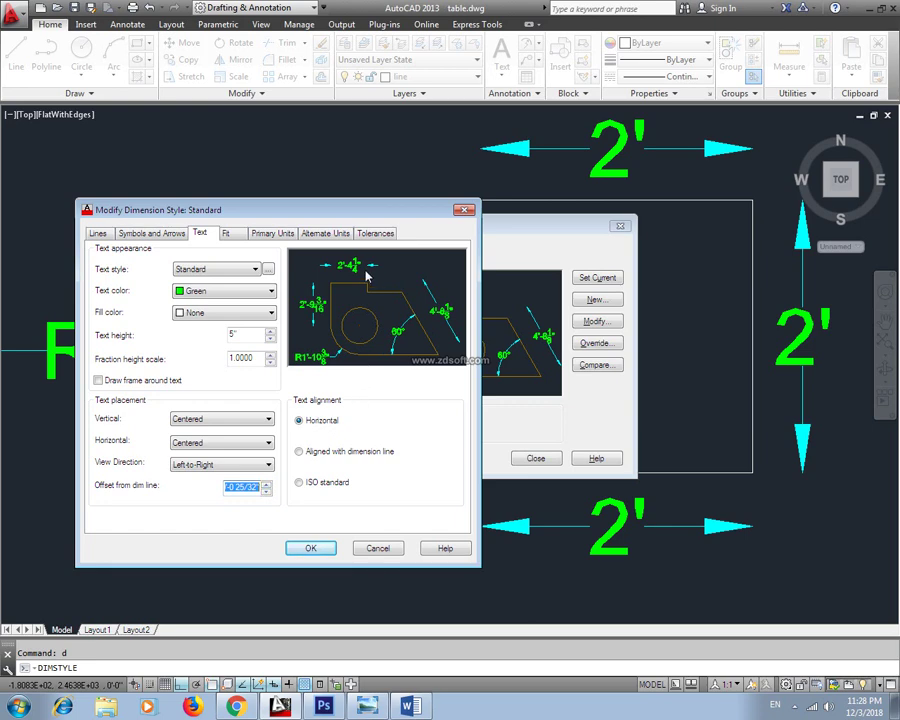
{"action": "left_click", "coordinate": [312, 552]}
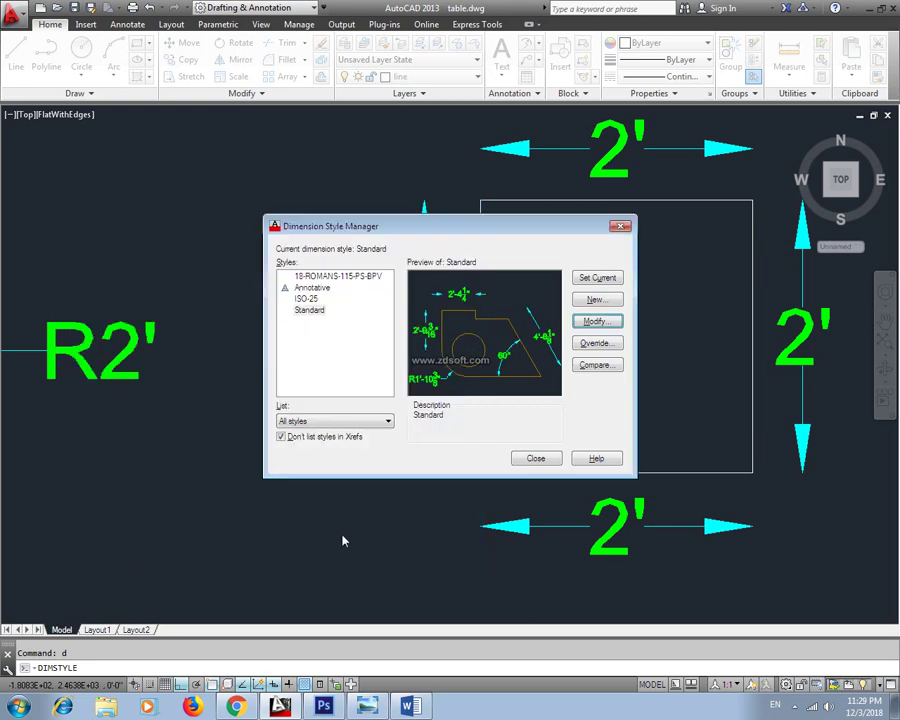
{"action": "left_click", "coordinate": [520, 457]}
{"action": "scroll", "coordinate": [618, 262], "scroll_direction": "up", "scroll_amount": 5}
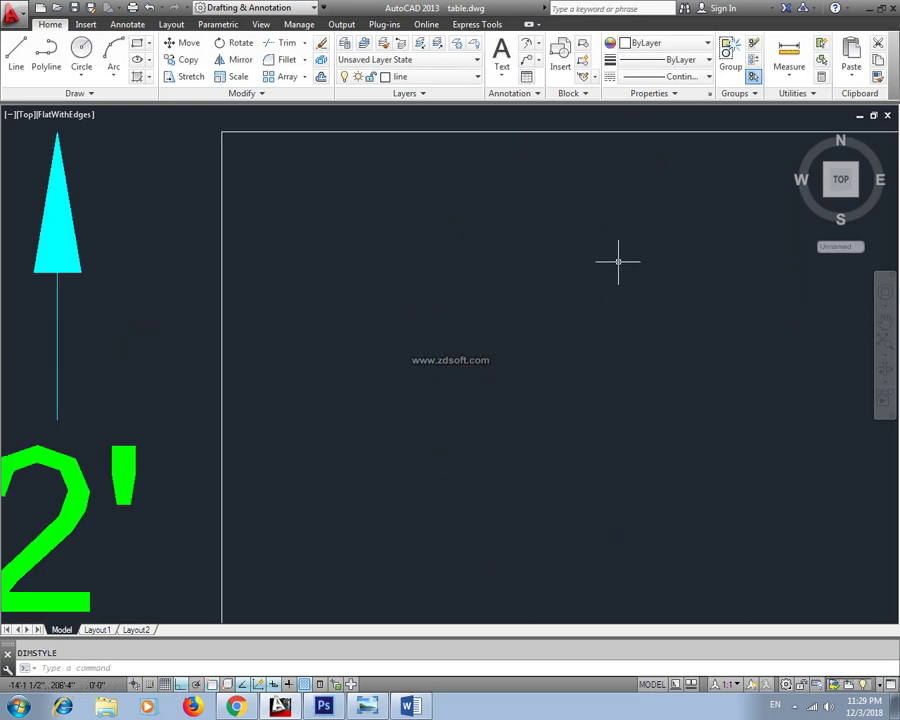
{"action": "middle_click_drag", "start_coordinate": [618, 262], "coordinate": [571, 460]}
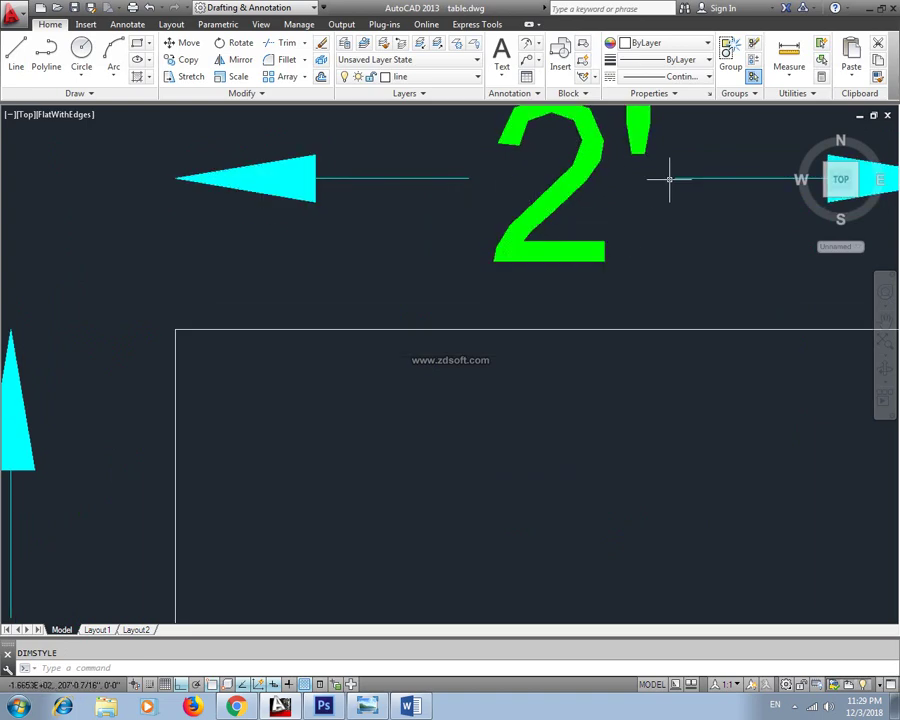
{"action": "scroll", "coordinate": [620, 220], "scroll_direction": "down", "scroll_amount": 4}
{"action": "scroll", "coordinate": [440, 410], "scroll_direction": "down", "scroll_amount": 2}
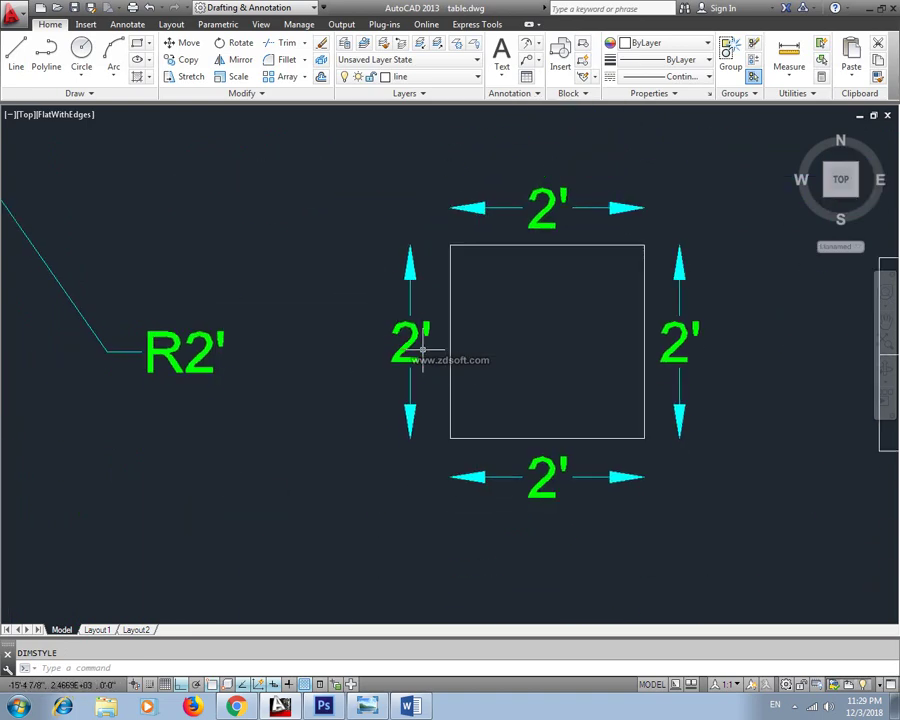
Step: Open the Standard style's Fit settings and select the 1.0000 overall scale value
{"action": "type", "text": "d"}
{"action": "key", "text": "Return"}
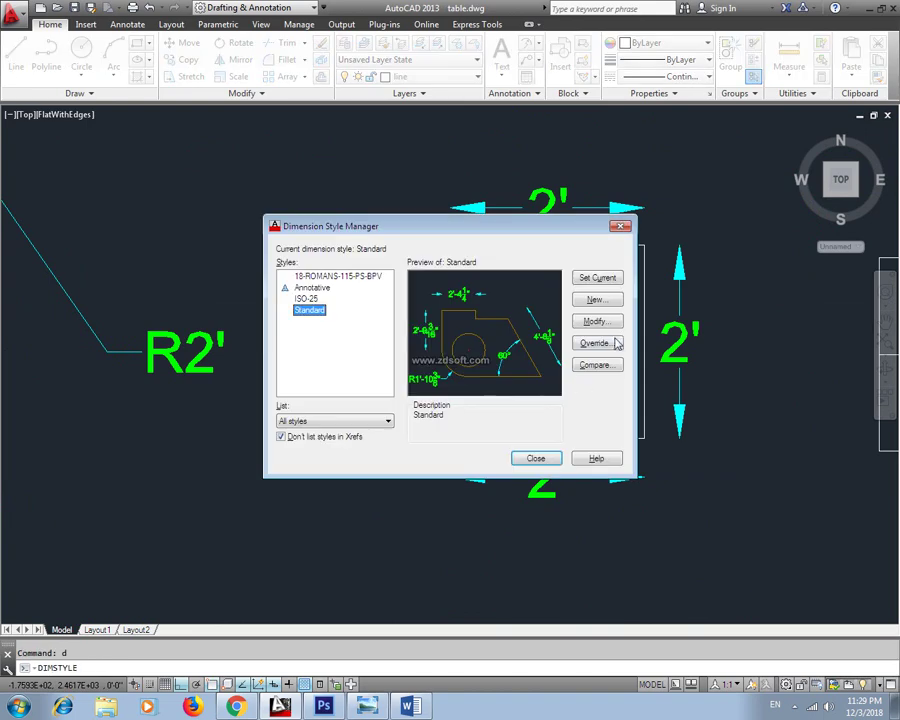
{"action": "left_click", "coordinate": [600, 321]}
{"action": "left_click", "coordinate": [227, 236]}
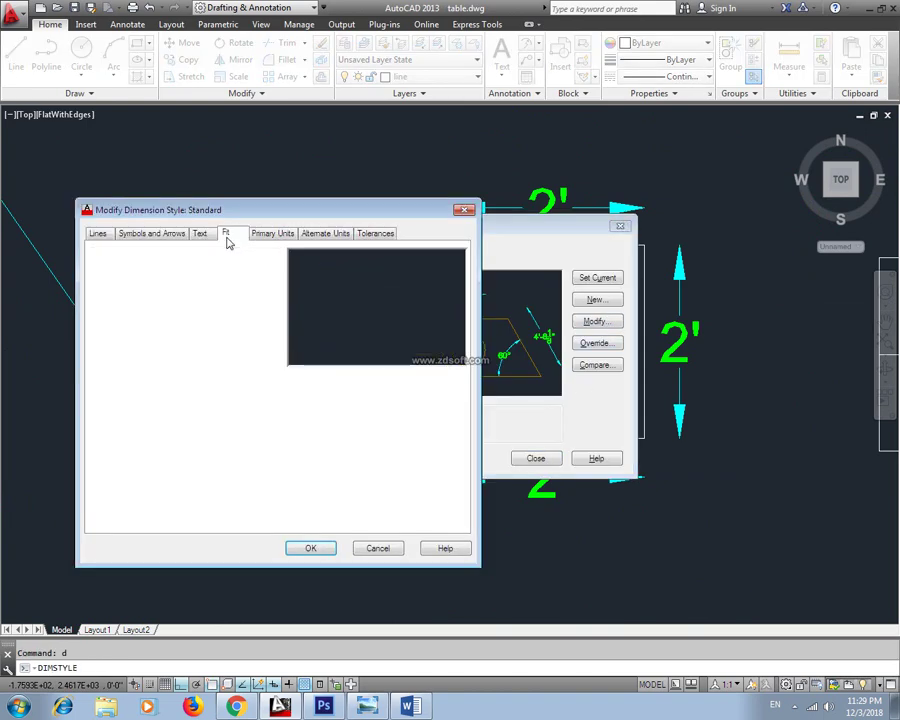
{"action": "left_click_drag", "start_coordinate": [243, 215], "coordinate": [258, 184]}
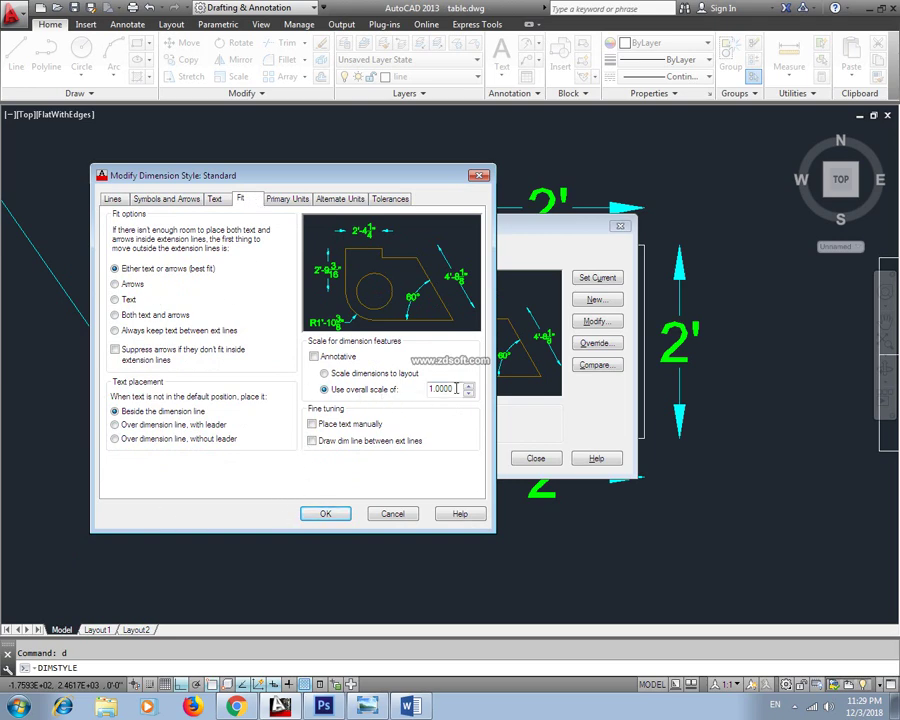
{"action": "left_click_drag", "start_coordinate": [456, 388], "coordinate": [413, 394]}
Step: Keep primary units at Architectural, 1/16" precision, Horizontal fraction format
{"action": "left_click", "coordinate": [286, 200]}
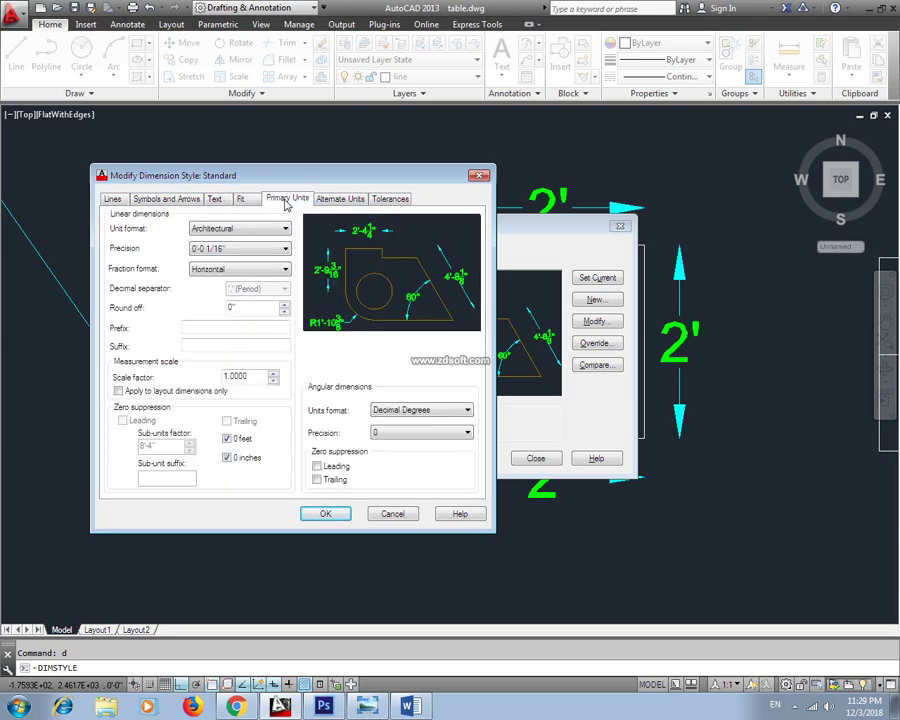
{"action": "left_click_drag", "start_coordinate": [246, 182], "coordinate": [282, 182]}
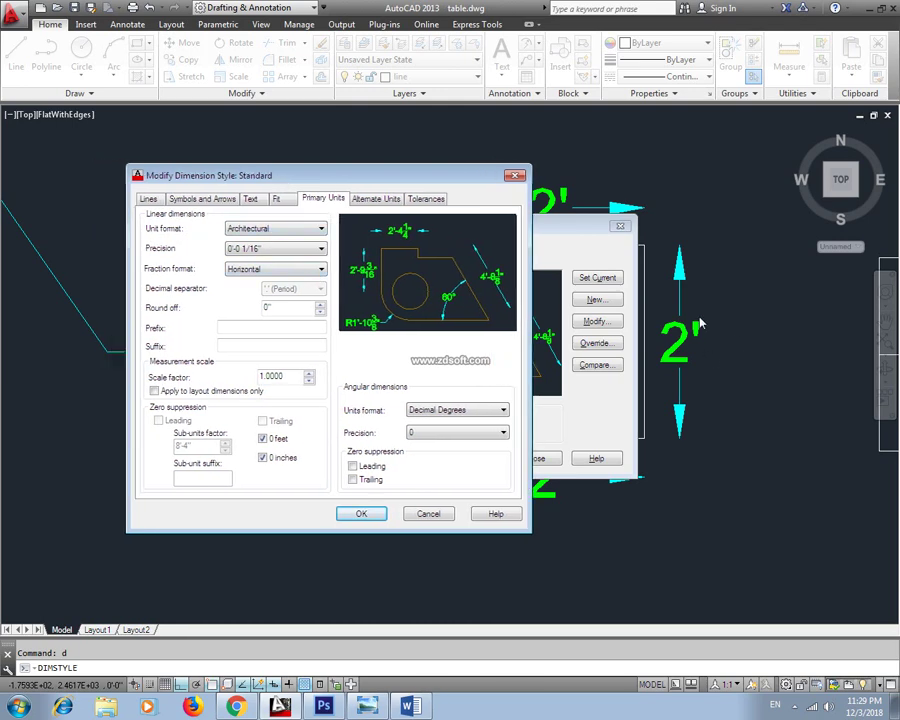
{"action": "left_click", "coordinate": [321, 229]}
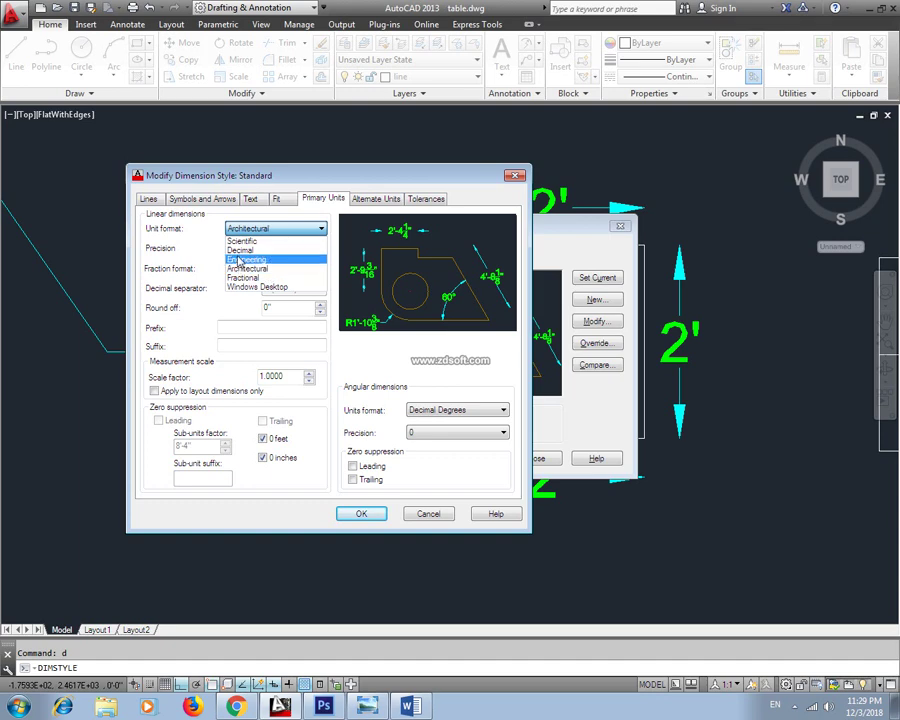
{"action": "left_click", "coordinate": [200, 238]}
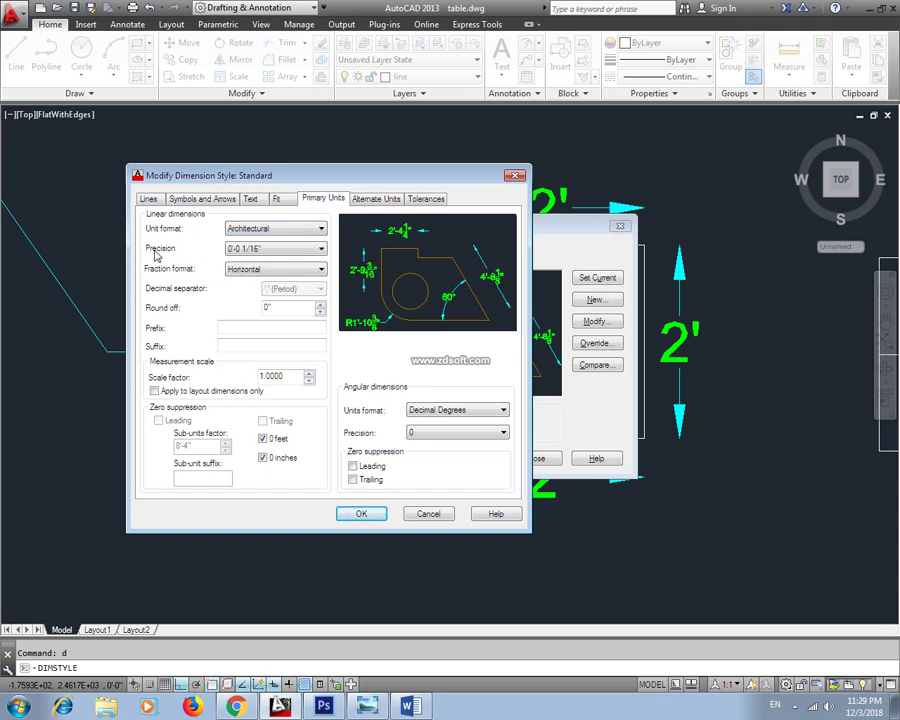
{"action": "left_click", "coordinate": [275, 248]}
{"action": "left_click", "coordinate": [250, 259]}
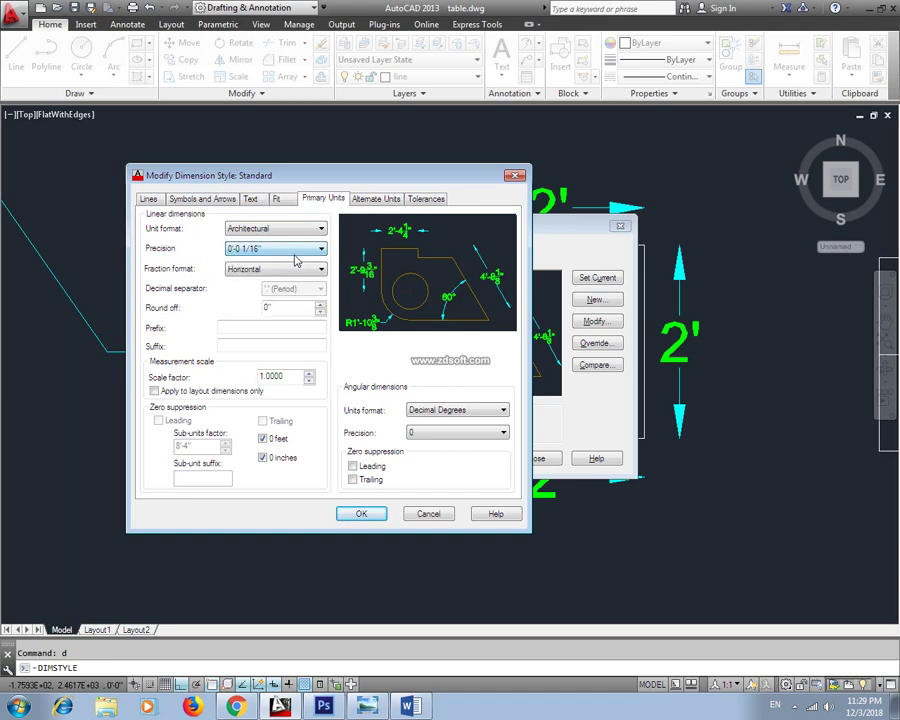
{"action": "left_click", "coordinate": [265, 271]}
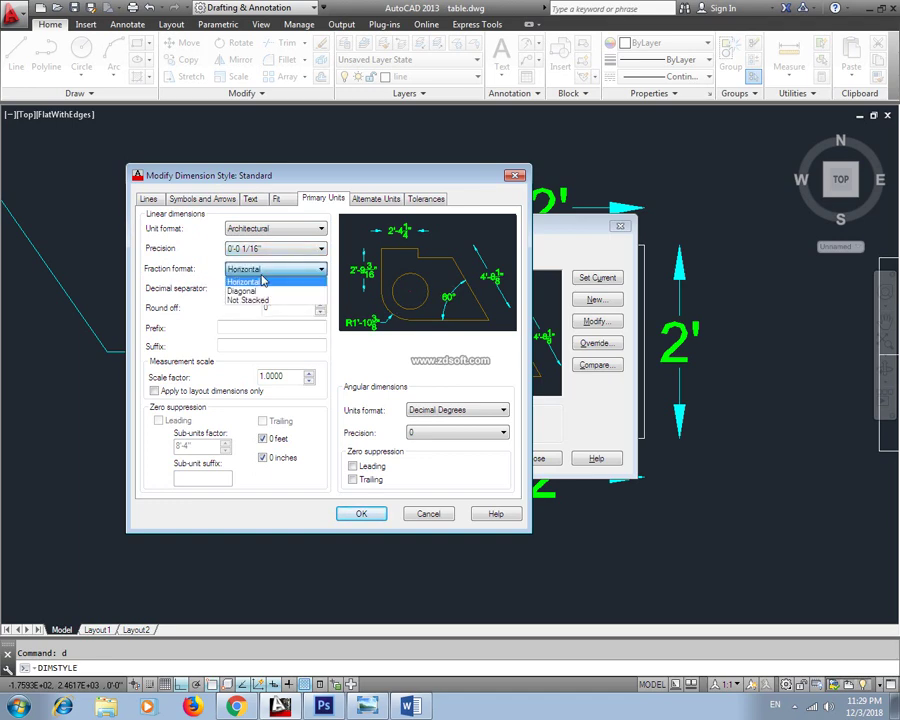
{"action": "left_click", "coordinate": [293, 282]}
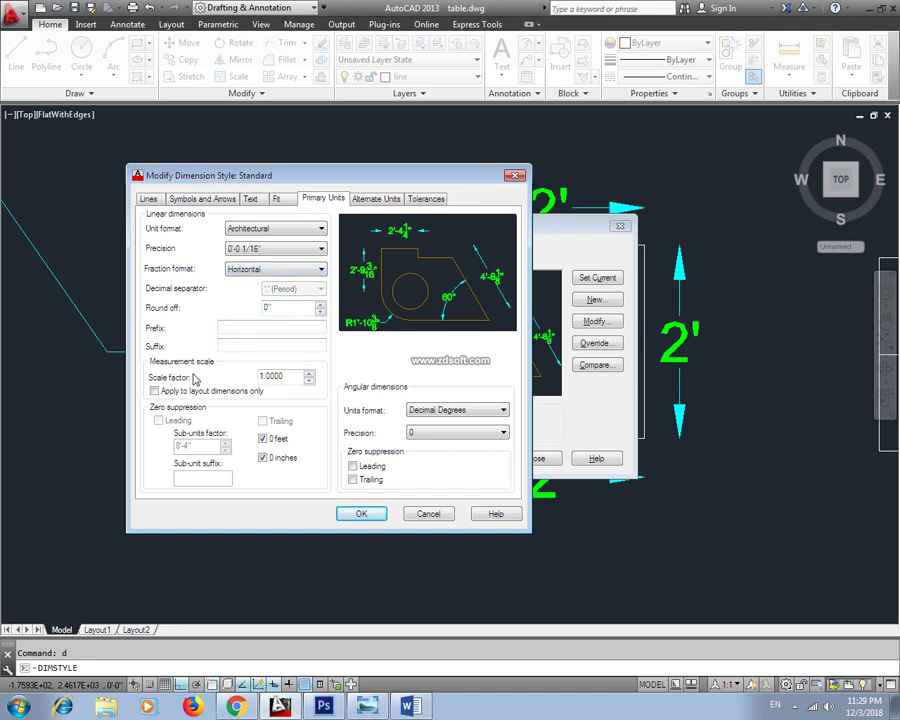
Step: Enter ft as the suffix for primary unit dimensions
{"action": "left_click", "coordinate": [252, 326]}
{"action": "left_click", "coordinate": [234, 347]}
{"action": "left_click", "coordinate": [794, 706]}
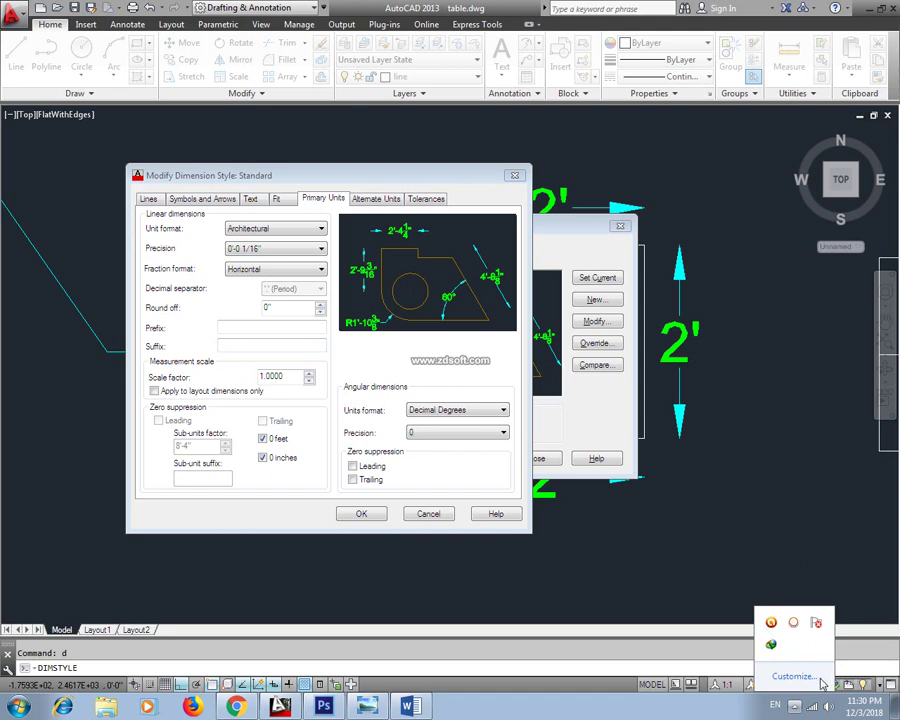
{"action": "left_click", "coordinate": [808, 536]}
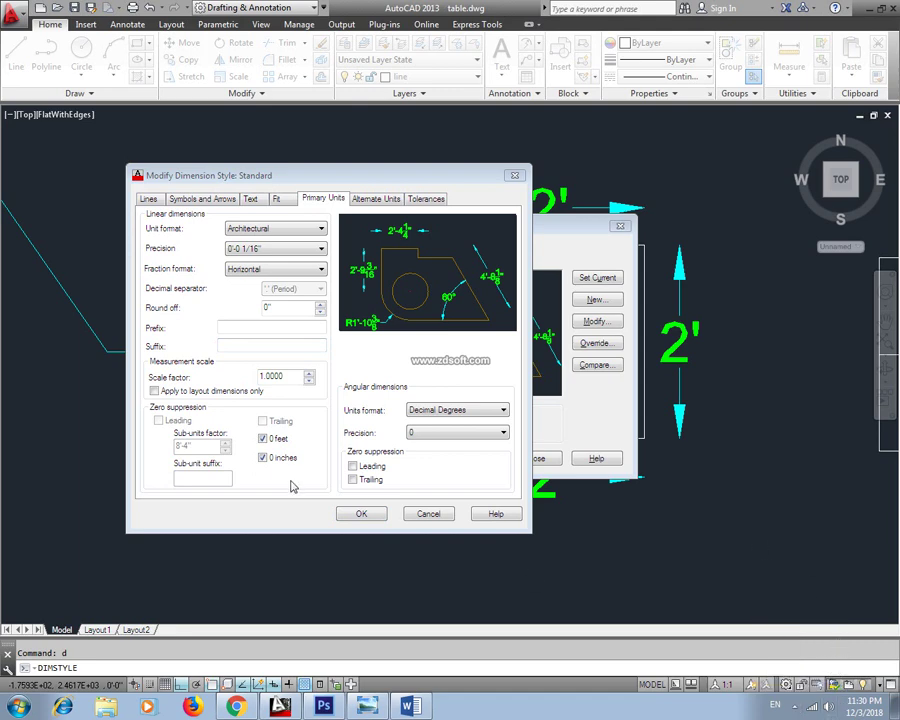
{"action": "left_click", "coordinate": [230, 345]}
{"action": "type", "text": "ft"}
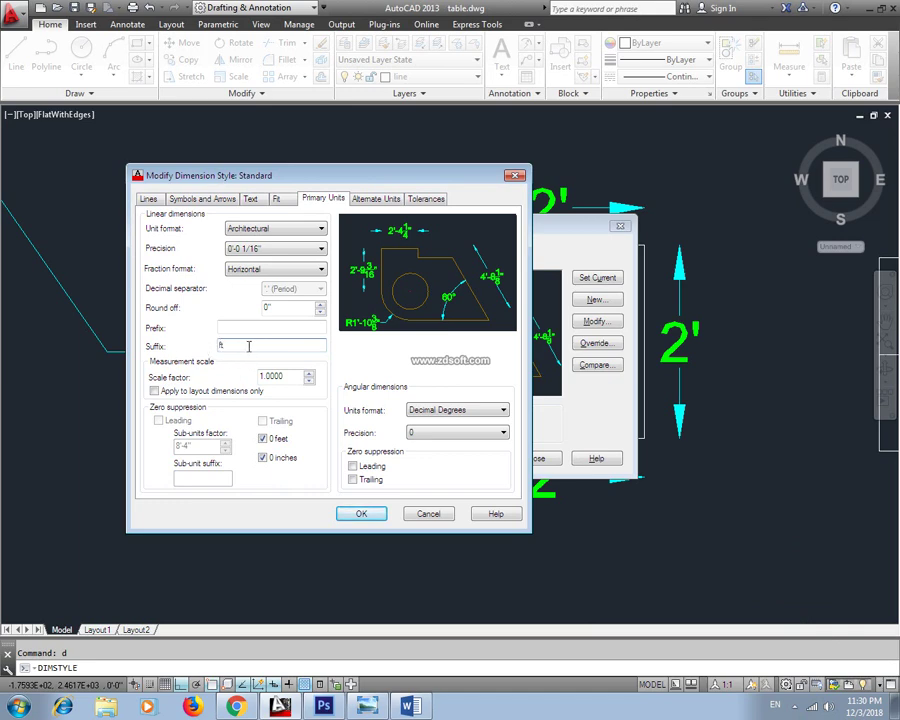
Step: Apply the ft suffix and check the square's 2'ft dimensions
{"action": "left_click", "coordinate": [361, 513]}
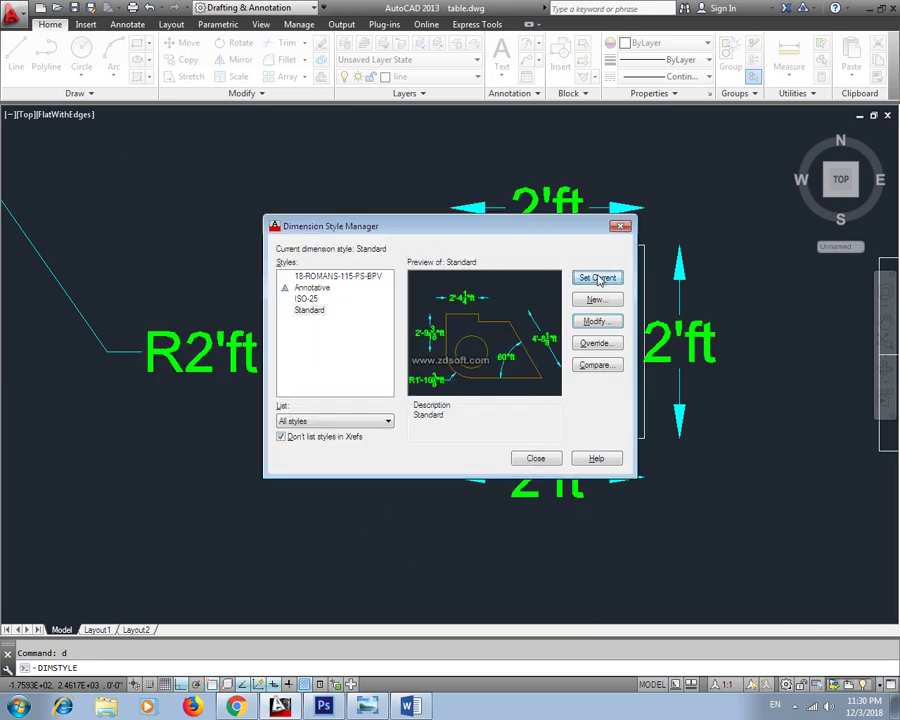
{"action": "left_click", "coordinate": [532, 459]}
{"action": "scroll", "coordinate": [515, 436], "scroll_direction": "down", "scroll_amount": 2}
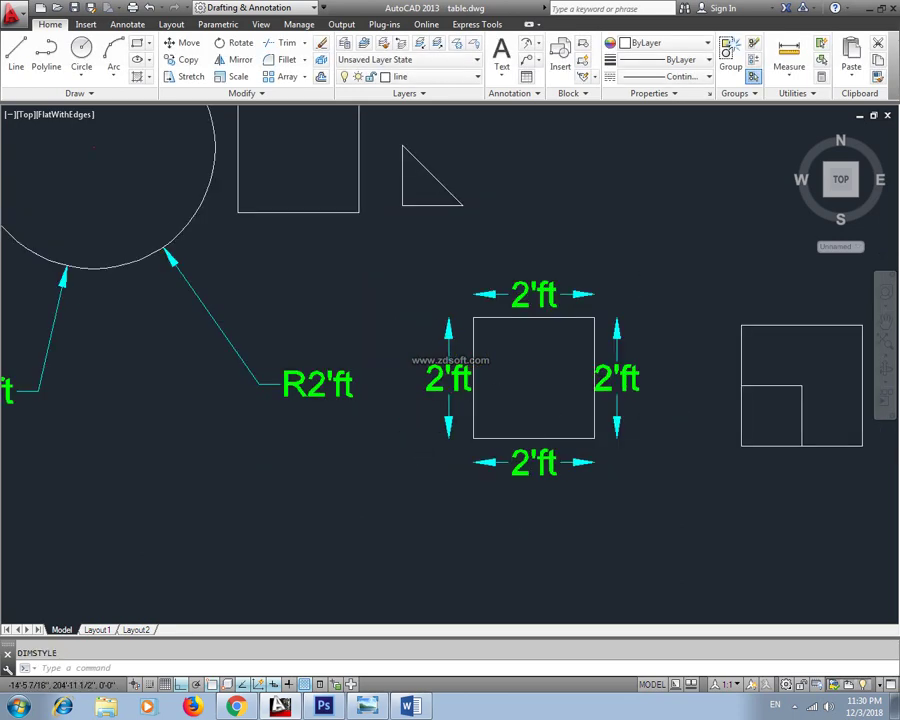
{"action": "middle_click_drag", "start_coordinate": [548, 308], "coordinate": [488, 336]}
{"action": "scroll", "coordinate": [488, 336], "scroll_direction": "up", "scroll_amount": 1}
{"action": "scroll", "coordinate": [485, 337], "scroll_direction": "up", "scroll_amount": 1}
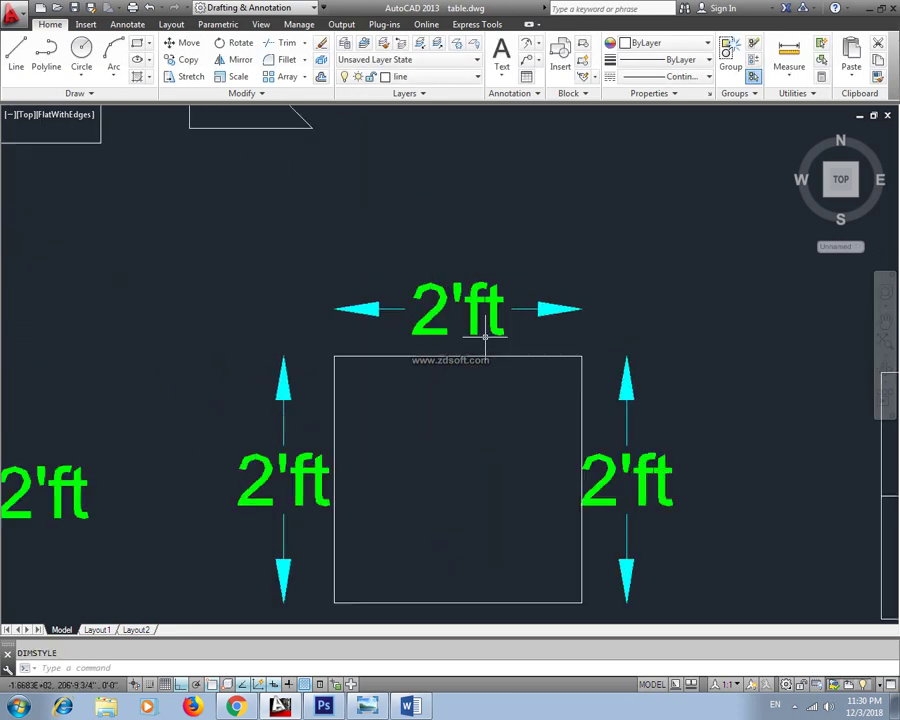
{"action": "scroll", "coordinate": [501, 332], "scroll_direction": "down", "scroll_amount": 2}
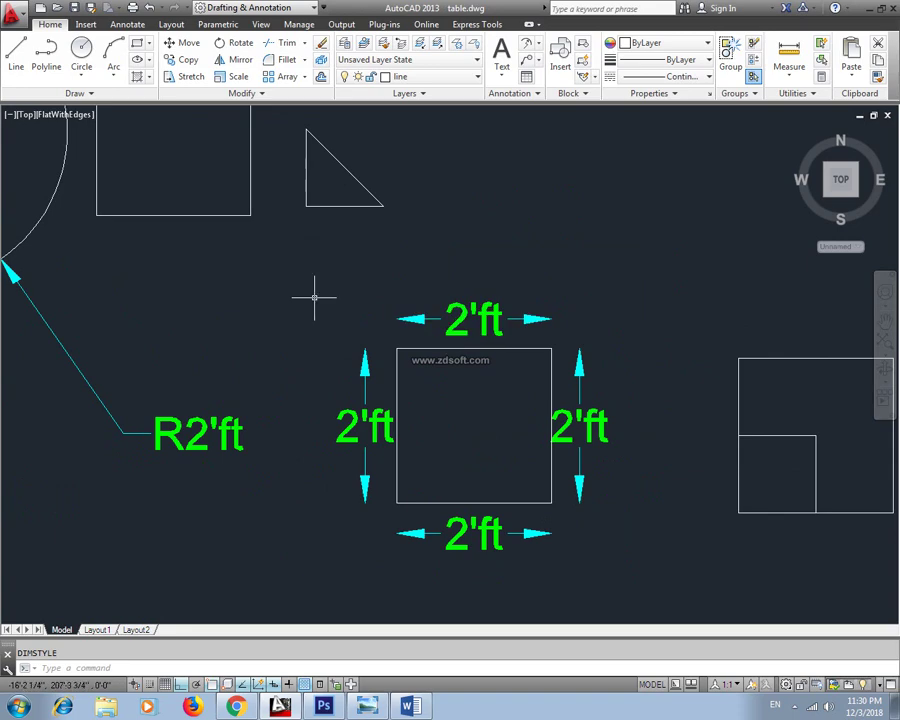
Step: Check the circle's R2'ft and Ø4'ft dimensions, then reopen the style manager with D
{"action": "middle_click_drag", "start_coordinate": [314, 297], "coordinate": [394, 487]}
{"action": "scroll", "coordinate": [275, 290], "scroll_direction": "down", "scroll_amount": 1}
{"action": "middle_click_drag", "start_coordinate": [255, 293], "coordinate": [347, 305]}
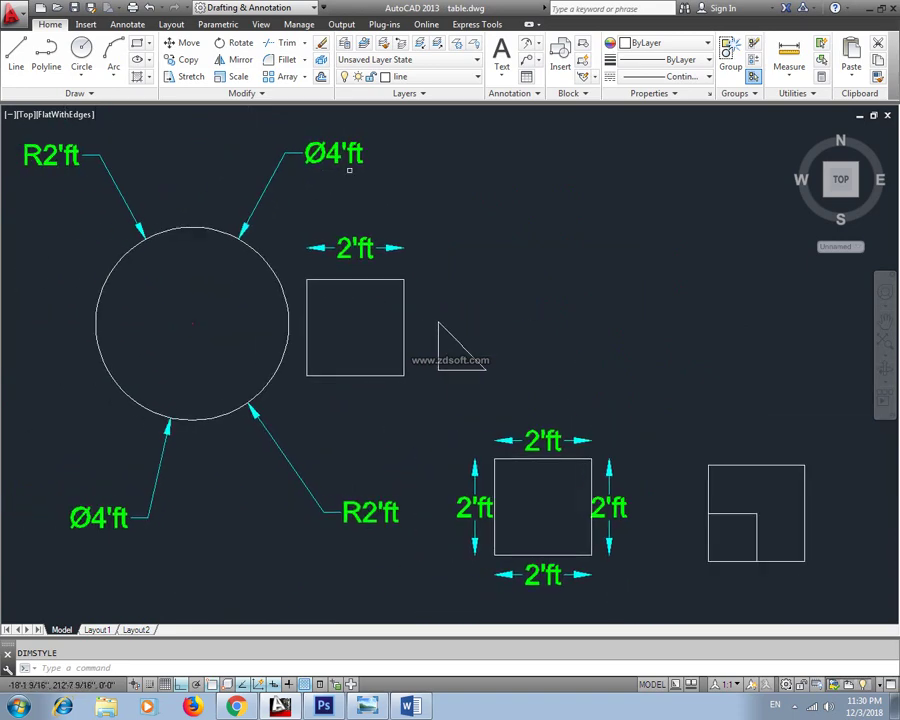
{"action": "scroll", "coordinate": [448, 430], "scroll_direction": "up", "scroll_amount": 1}
{"action": "scroll", "coordinate": [430, 396], "scroll_direction": "up", "scroll_amount": 1}
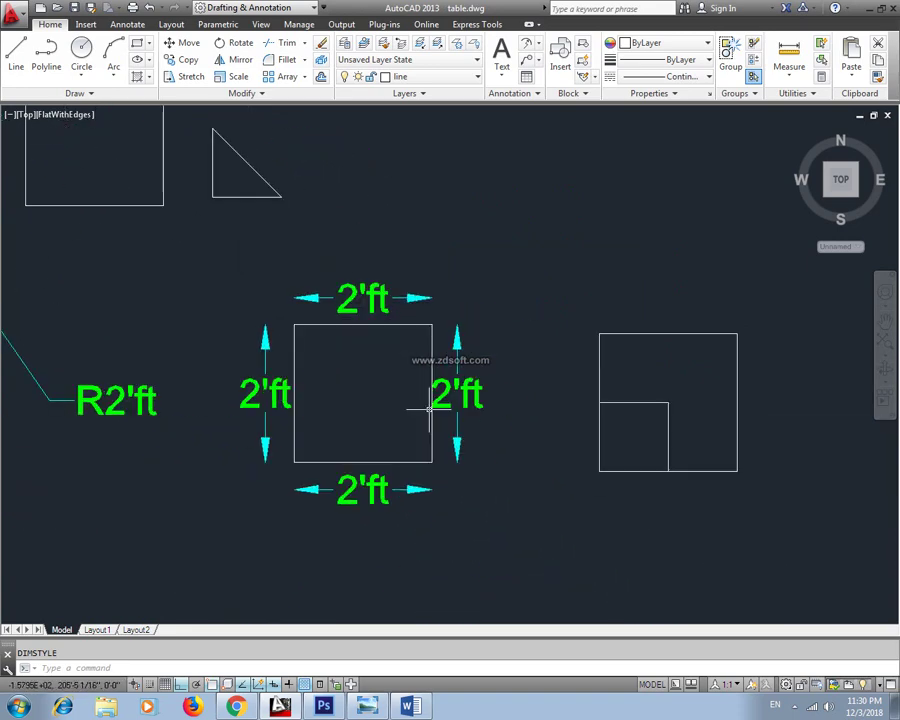
{"action": "type", "text": "d"}
{"action": "key", "text": "Return"}
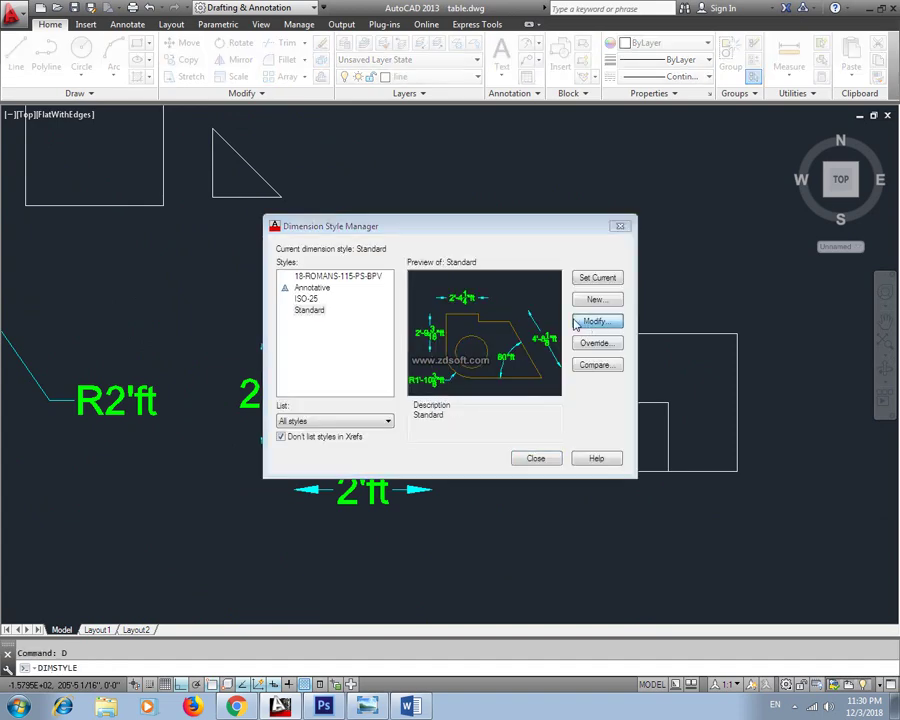
Step: Remove the ft suffix and a test prefix 'eefsdf', leaving both fields blank
{"action": "left_click", "coordinate": [576, 323]}
{"action": "left_click_drag", "start_coordinate": [226, 345], "coordinate": [204, 345]}
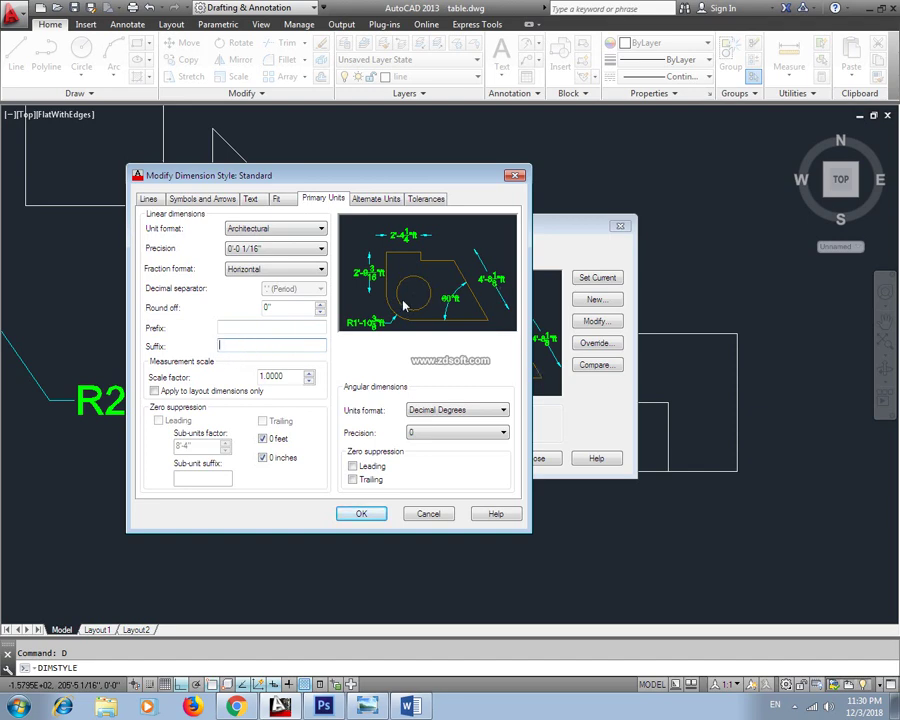
{"action": "left_click", "coordinate": [231, 327]}
{"action": "type", "text": "ee"}
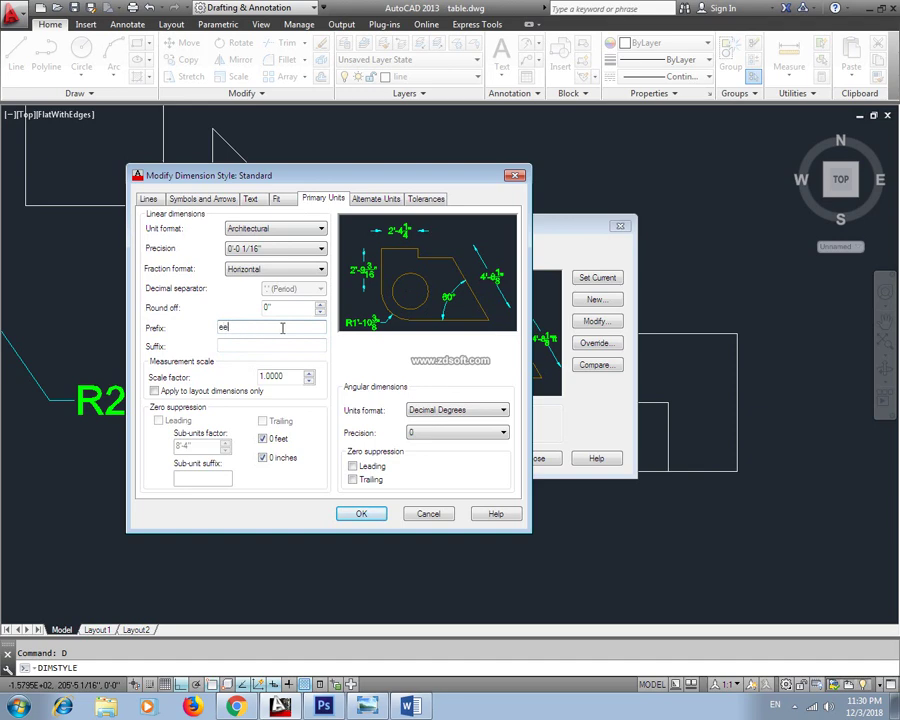
{"action": "type", "text": "fsdf"}
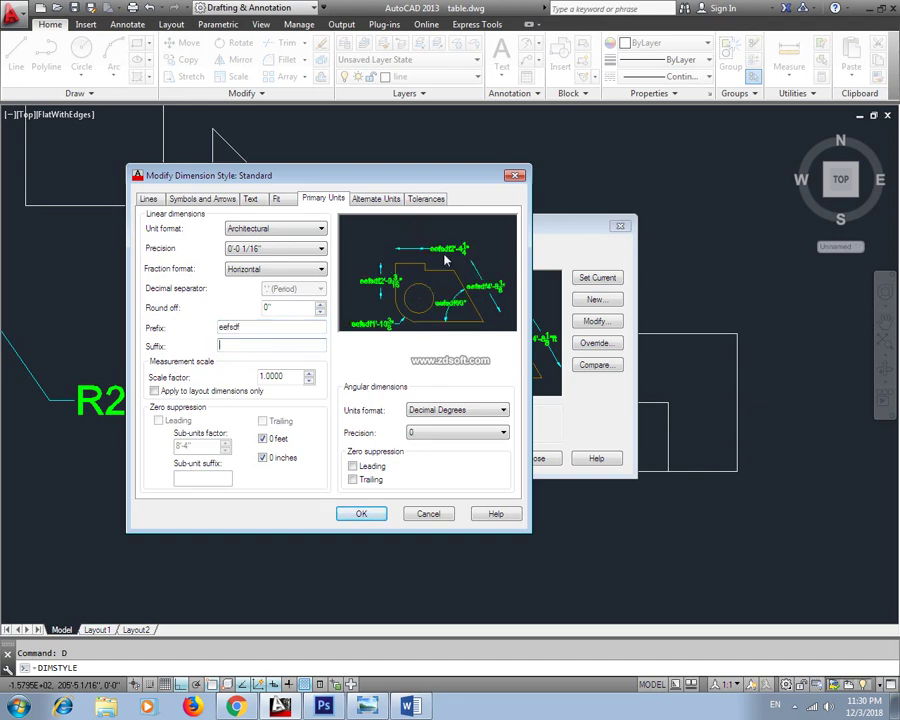
{"action": "double_click", "coordinate": [270, 327]}
{"action": "key", "text": "BackSpace"}
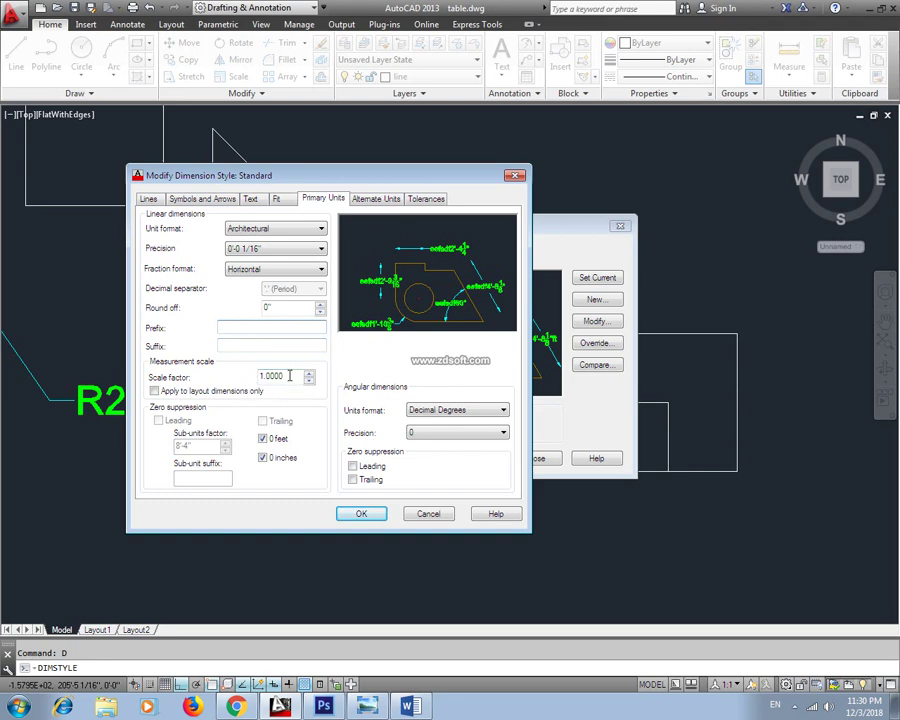
{"action": "left_click", "coordinate": [289, 375]}
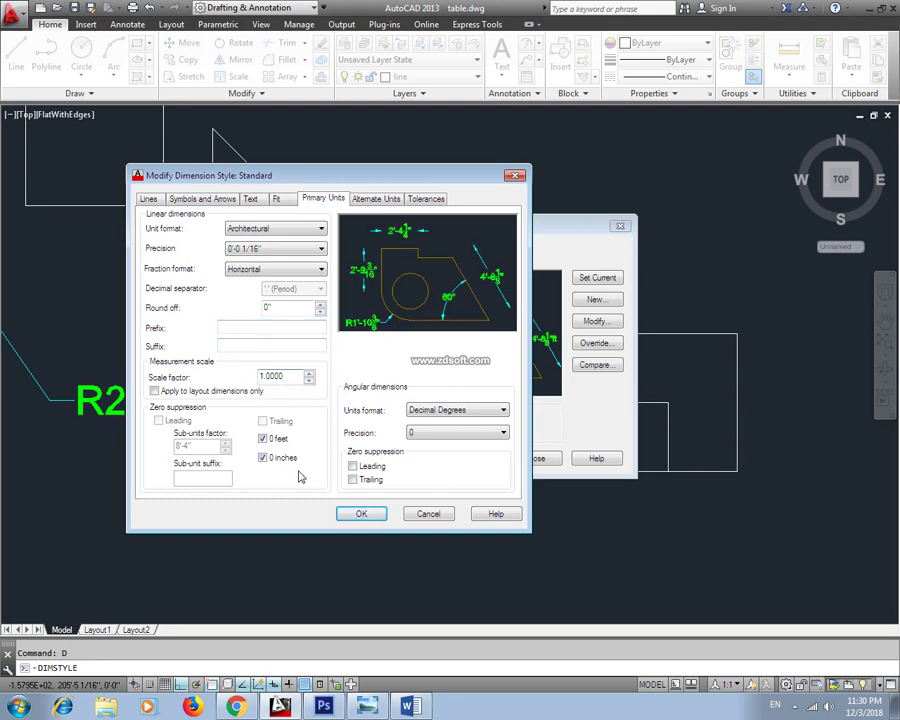
{"action": "left_click", "coordinate": [374, 198]}
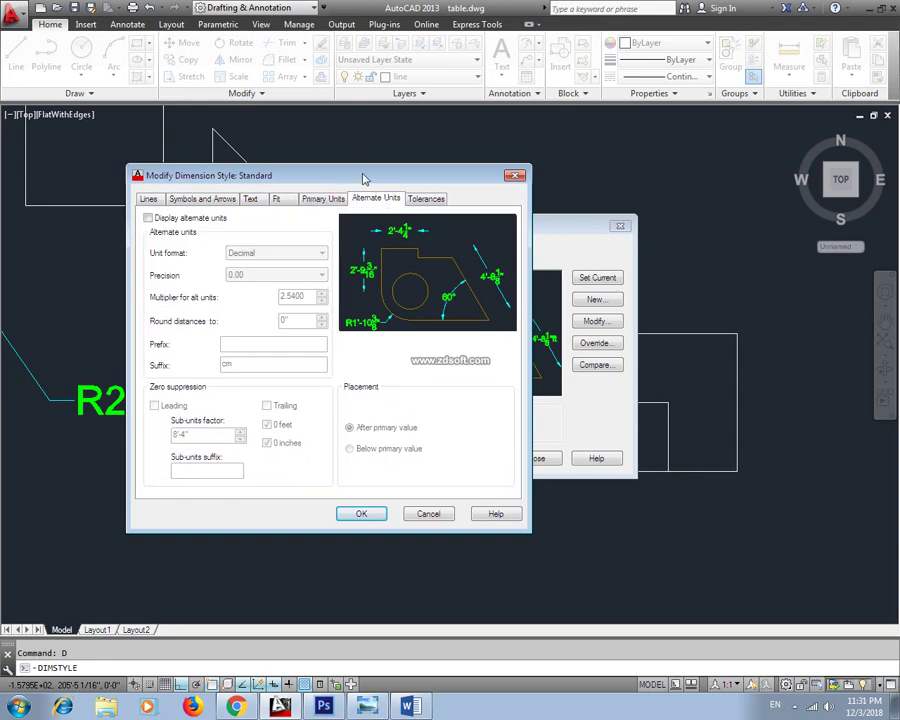
Step: Enable alternate units on the Standard style with multiplier 2.54 and suffix cm, and accept
{"action": "left_click_drag", "start_coordinate": [365, 179], "coordinate": [355, 157]}
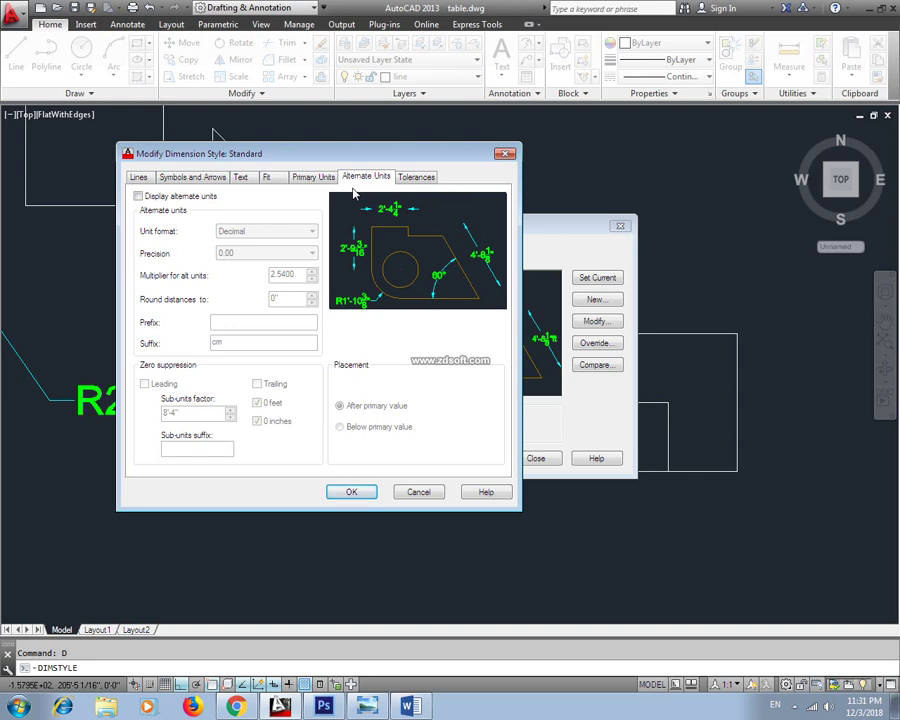
{"action": "left_click_drag", "start_coordinate": [359, 159], "coordinate": [312, 168]}
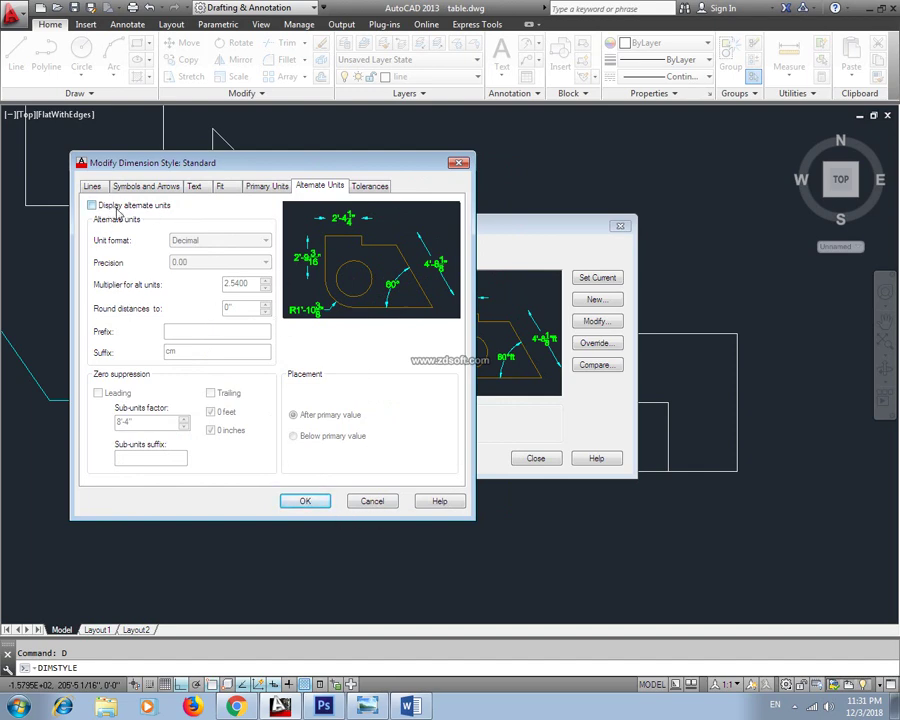
{"action": "left_click", "coordinate": [125, 206]}
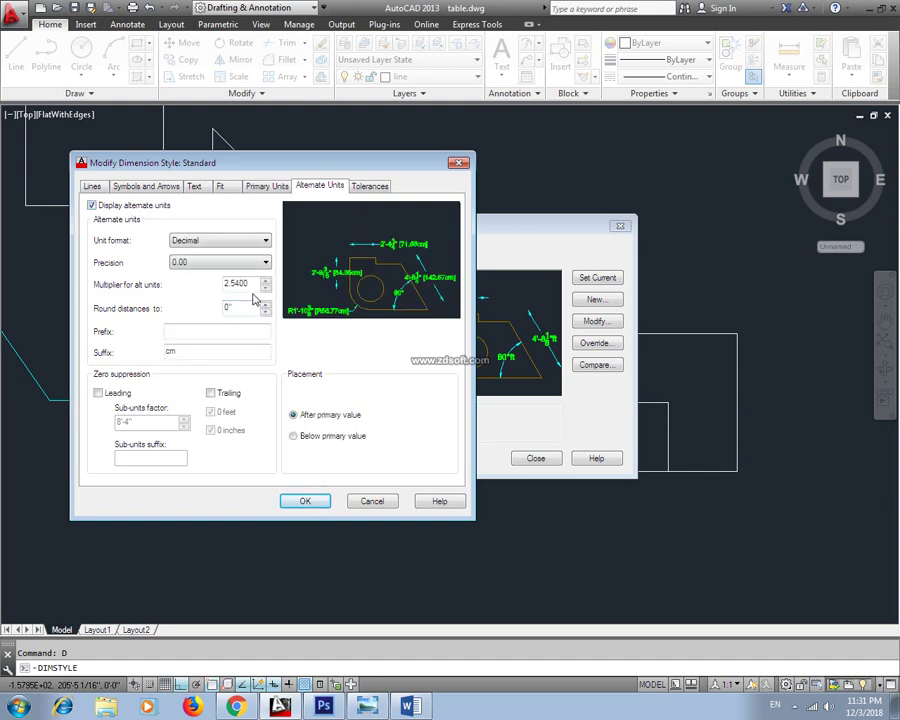
{"action": "double_click", "coordinate": [238, 285]}
{"action": "type", "text": "2"}
{"action": "left_click", "coordinate": [241, 309]}
{"action": "double_click", "coordinate": [170, 351]}
{"action": "left_click", "coordinate": [312, 503]}
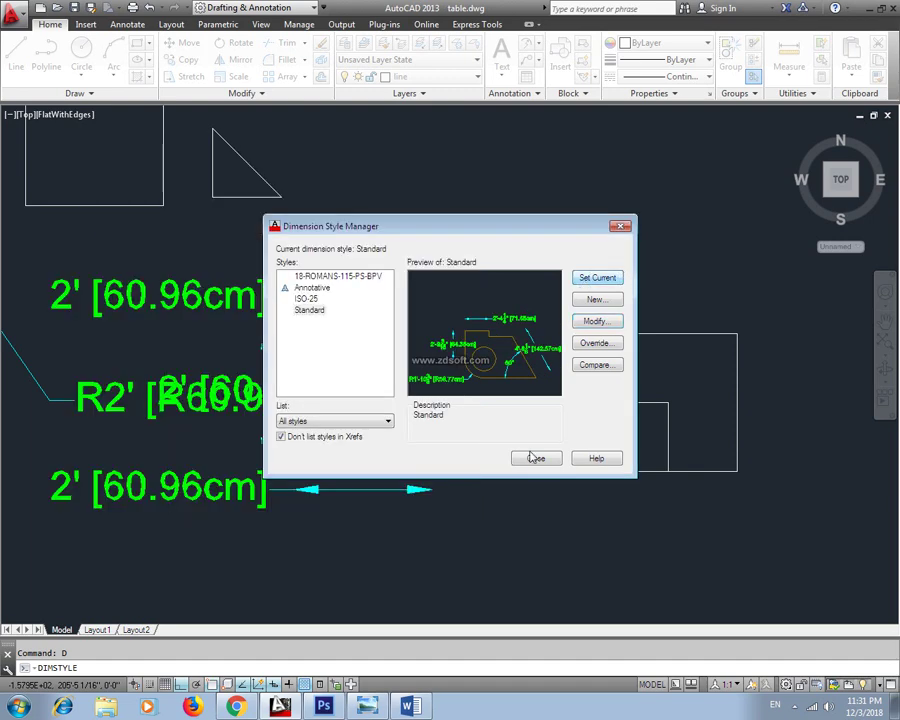
Step: Close the Dimension Style Manager, shift the view to the shapes, and bring up Windows search
{"action": "left_click", "coordinate": [536, 458]}
{"action": "middle_click_drag", "start_coordinate": [171, 321], "coordinate": [270, 342]}
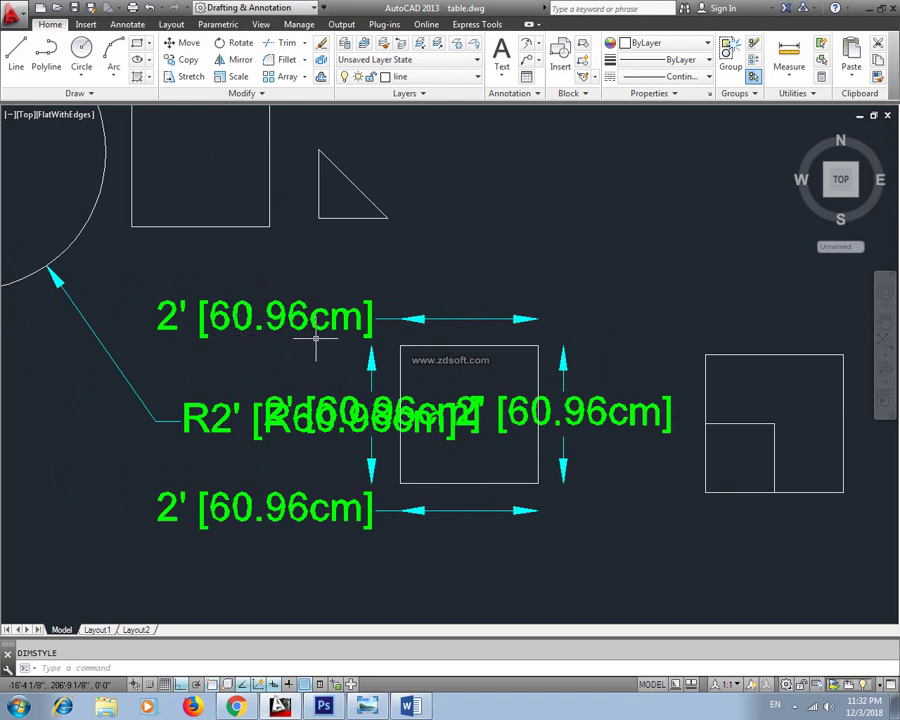
{"action": "key", "text": "super"}
Step: Use Windows Calculator to confirm 24 × 2.54 = 60.96, then close it
{"action": "type", "text": "ca"}
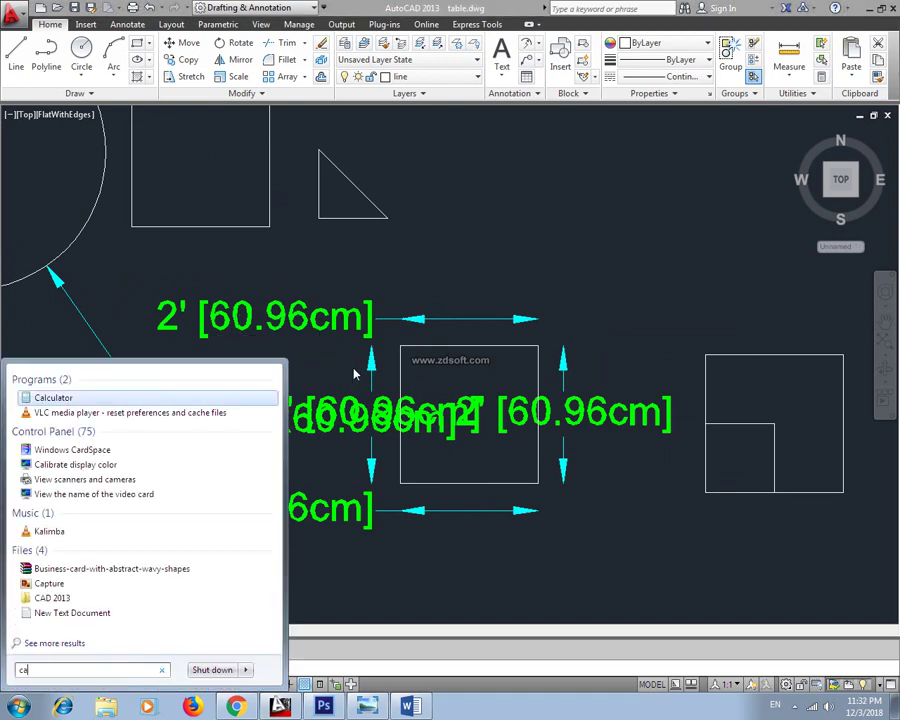
{"action": "type", "text": "l"}
{"action": "key", "text": "Return"}
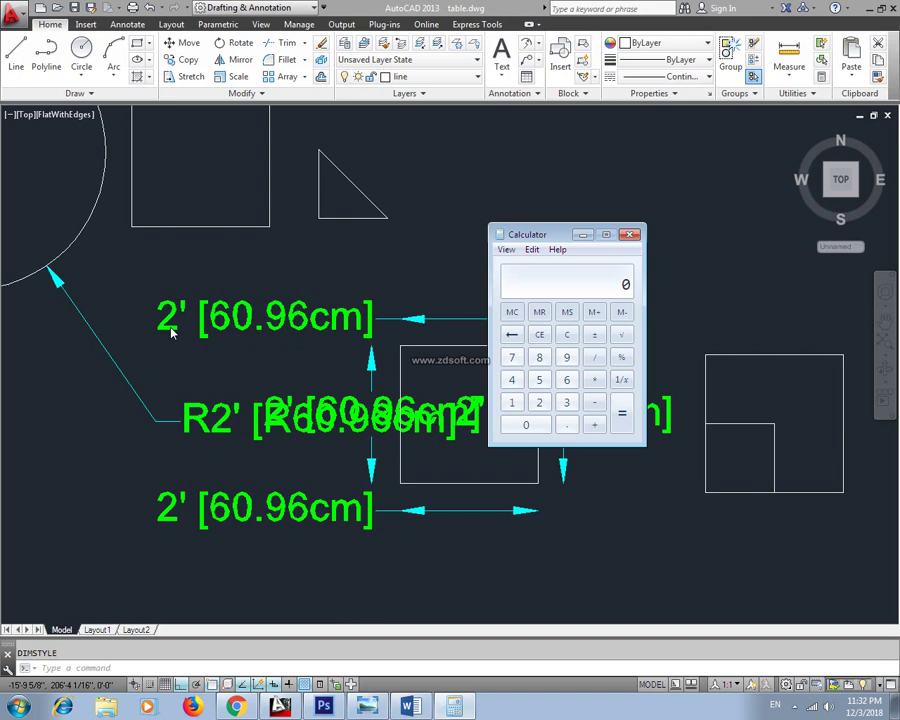
{"action": "type", "text": "4 * 2.5"}
{"action": "type", "text": "4"}
{"action": "key", "text": "Return"}
{"action": "left_click", "coordinate": [629, 234]}
Step: Draw a new 1' horizontal line in empty space
{"action": "middle_click_drag", "start_coordinate": [402, 268], "coordinate": [329, 366]}
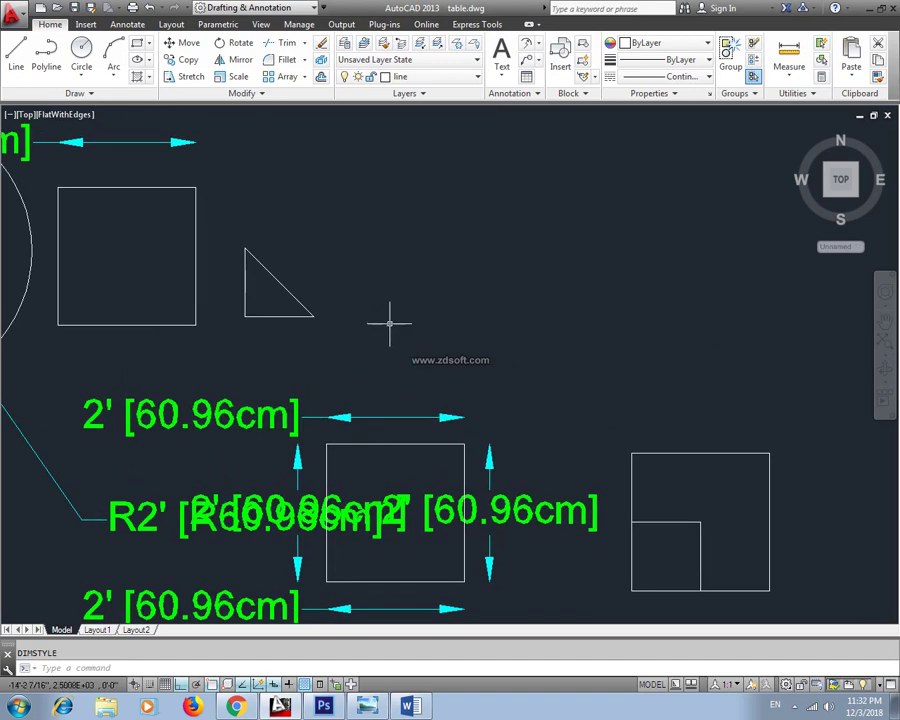
{"action": "key", "text": "Return"}
{"action": "left_click", "coordinate": [429, 207]}
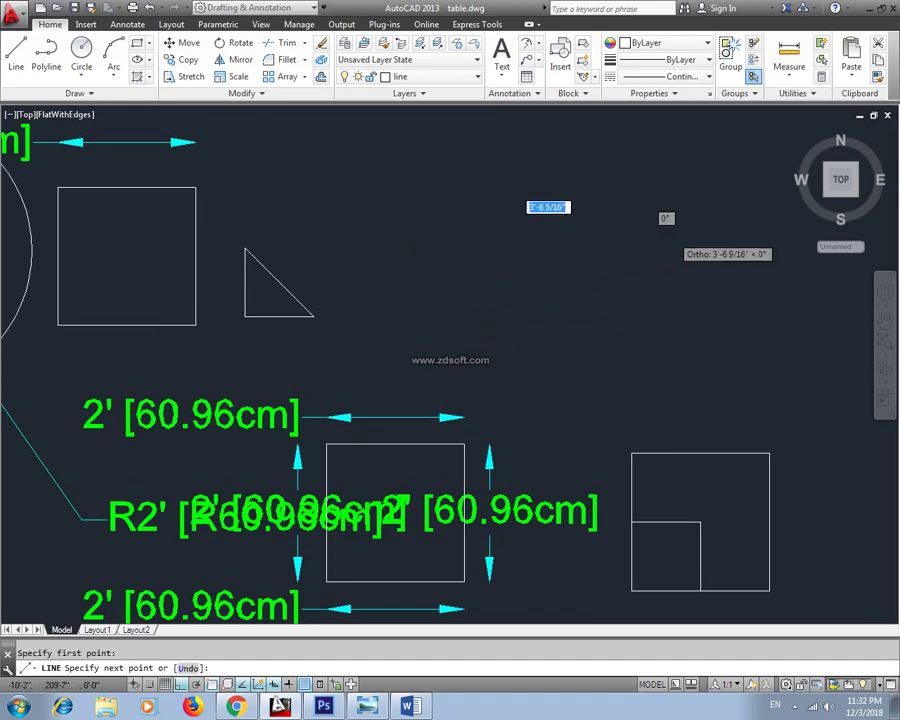
{"action": "type", "text": "1'"}
{"action": "key", "text": "Return"}
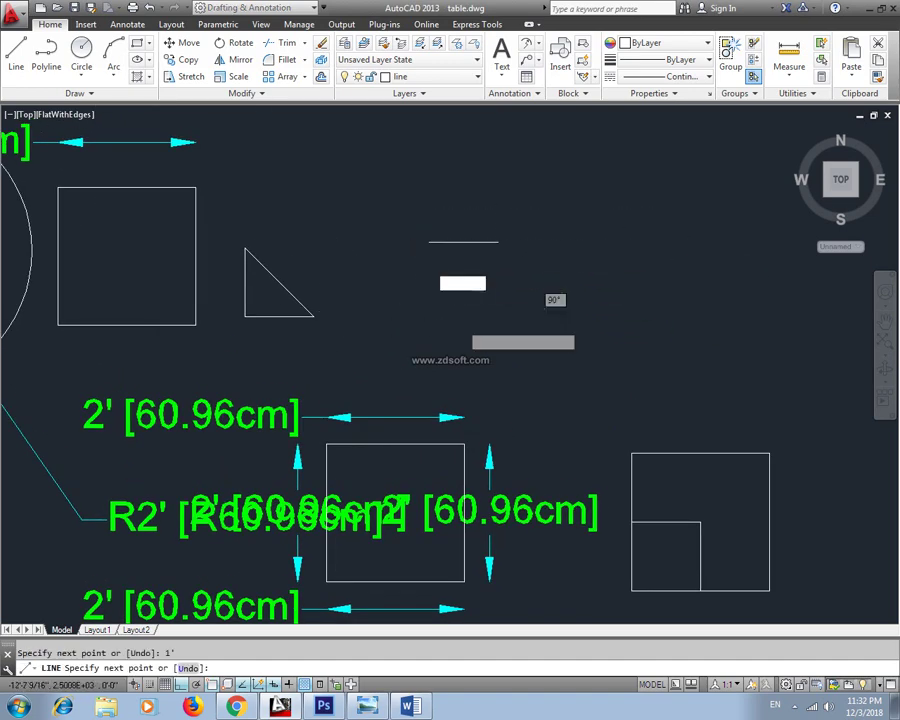
{"action": "key", "text": "Escape"}
Step: Dimension the line with DIMALIGNED, reading 1' [30.48cm], then reopen the Dimension Style Manager
{"action": "type", "text": "dal"}
{"action": "key", "text": "Return"}
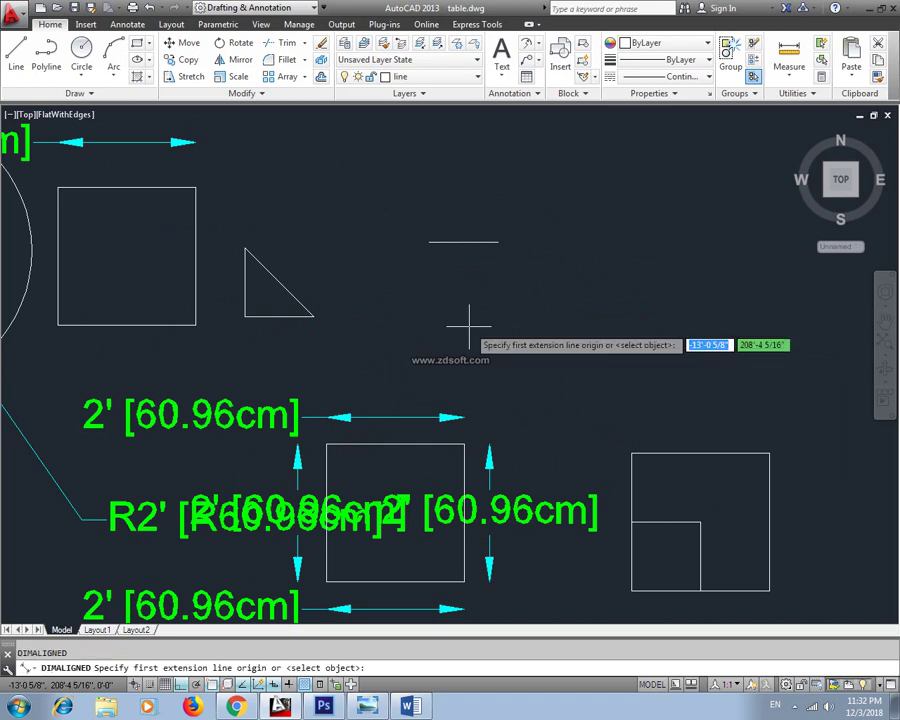
{"action": "key", "text": "Return"}
{"action": "left_click", "coordinate": [470, 241]}
{"action": "left_click", "coordinate": [470, 212]}
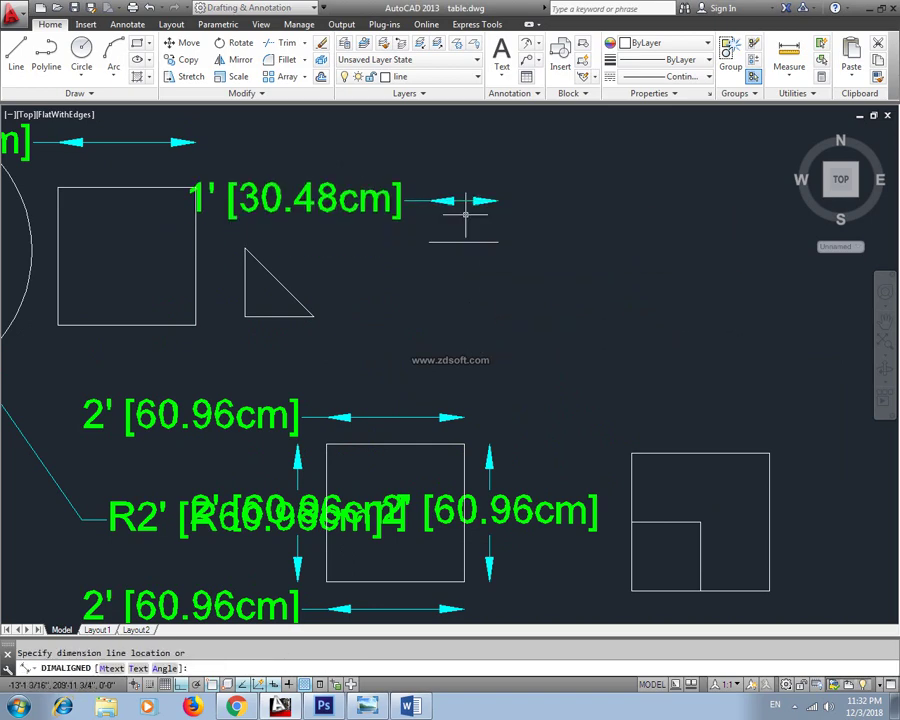
{"action": "scroll", "coordinate": [372, 356], "scroll_direction": "up", "scroll_amount": 2}
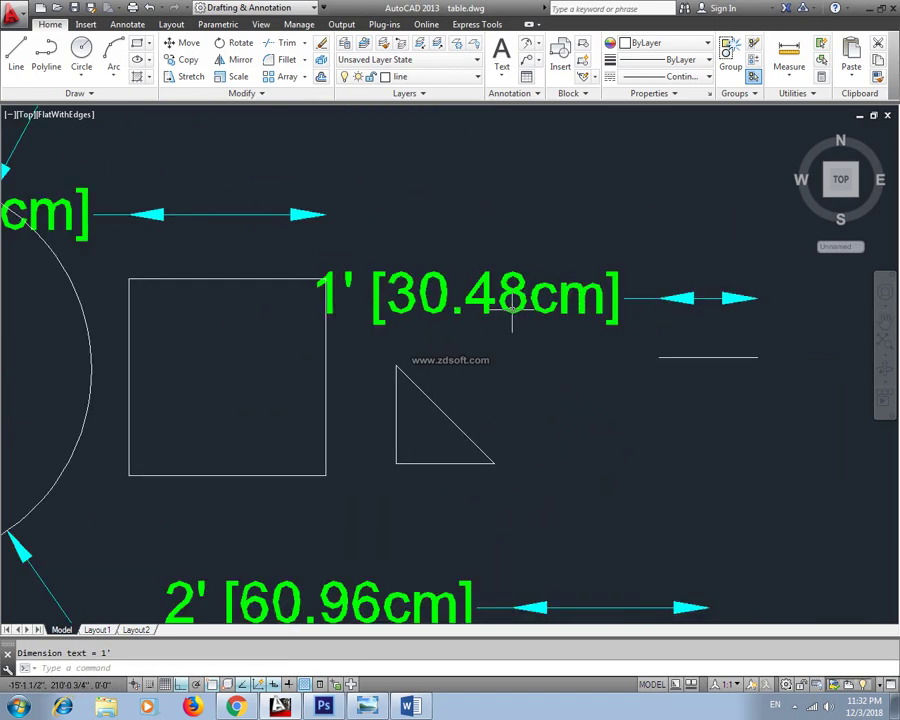
{"action": "scroll", "coordinate": [521, 310], "scroll_direction": "down", "scroll_amount": 2}
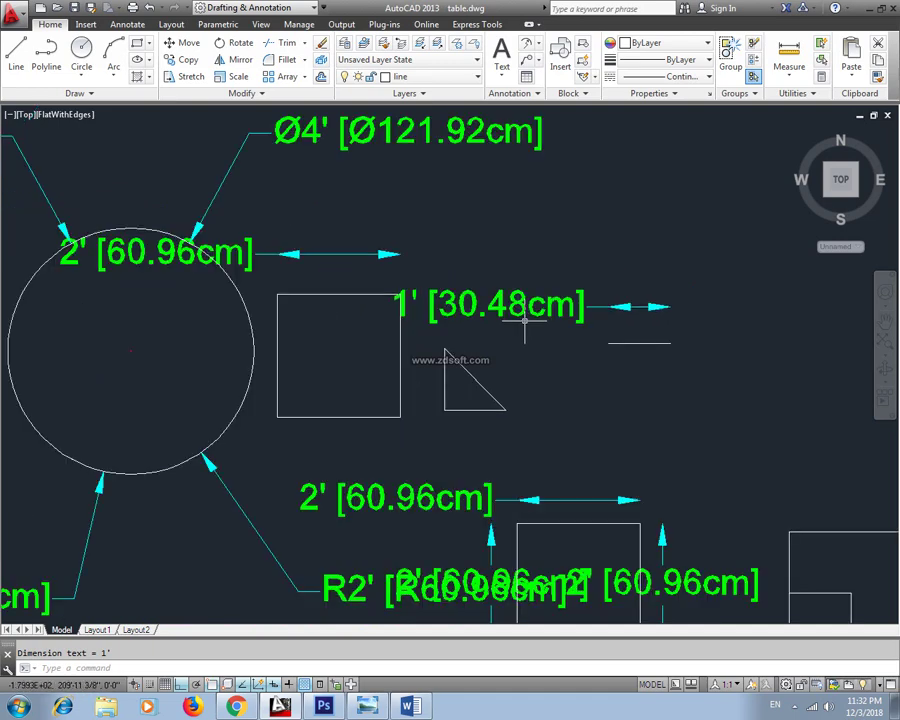
{"action": "type", "text": "d"}
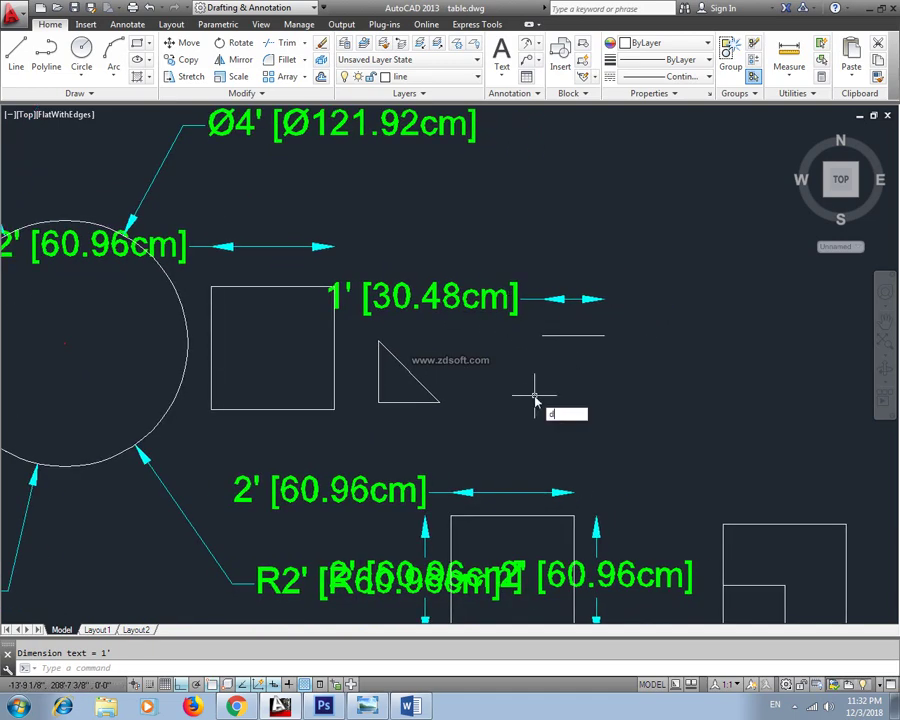
{"action": "key", "text": "Return"}
Step: Review the Standard style's 2.5400 multiplier and cm suffix, then view its tolerance settings
{"action": "left_click", "coordinate": [594, 322]}
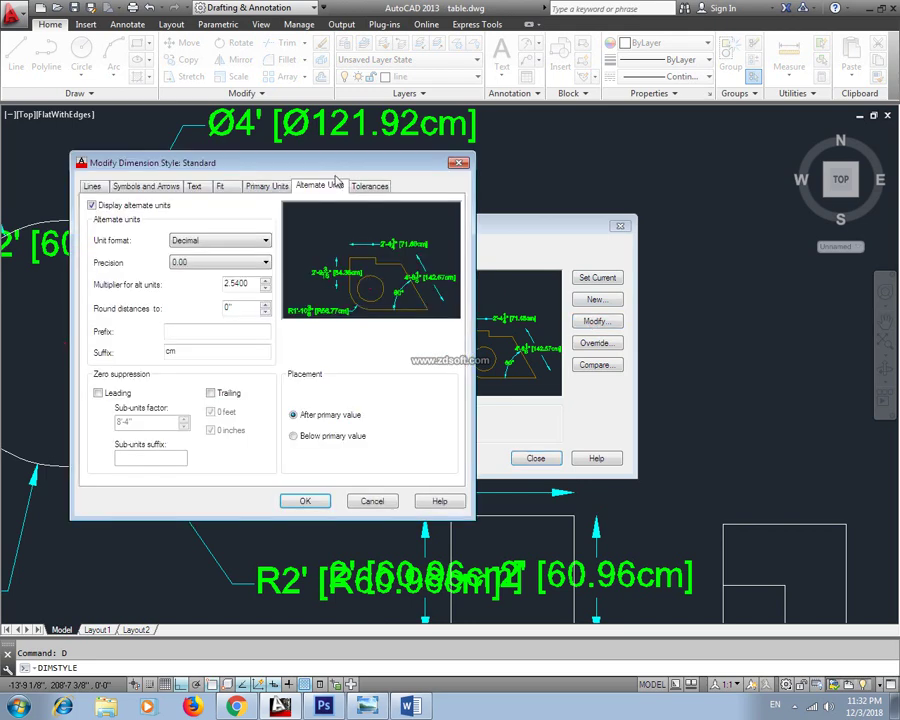
{"action": "double_click", "coordinate": [246, 286]}
{"action": "double_click", "coordinate": [231, 284]}
{"action": "left_click_drag", "start_coordinate": [205, 352], "coordinate": [143, 361]}
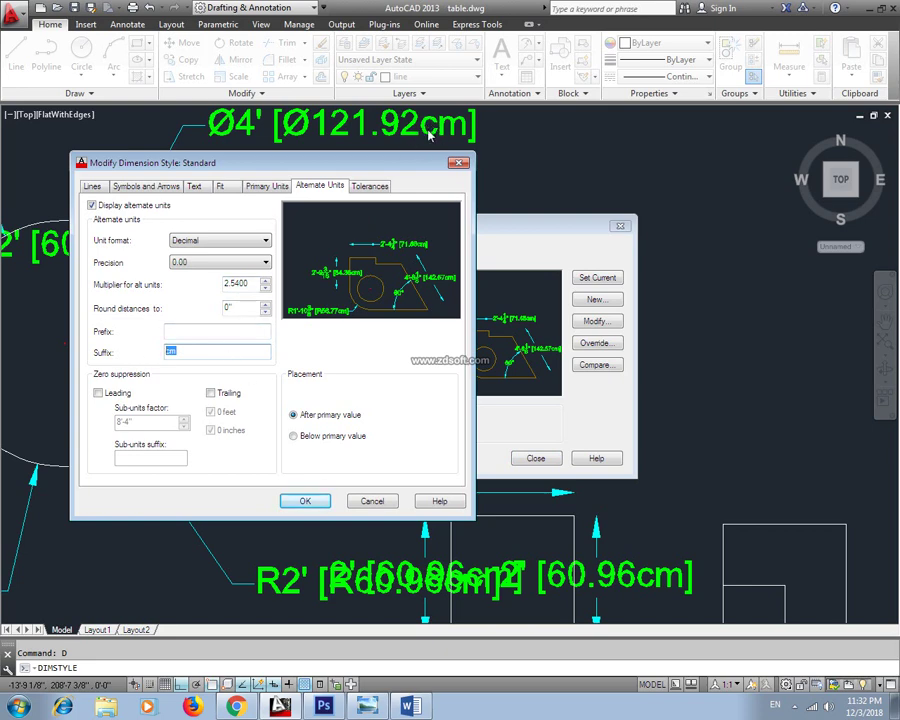
{"action": "double_click", "coordinate": [236, 284]}
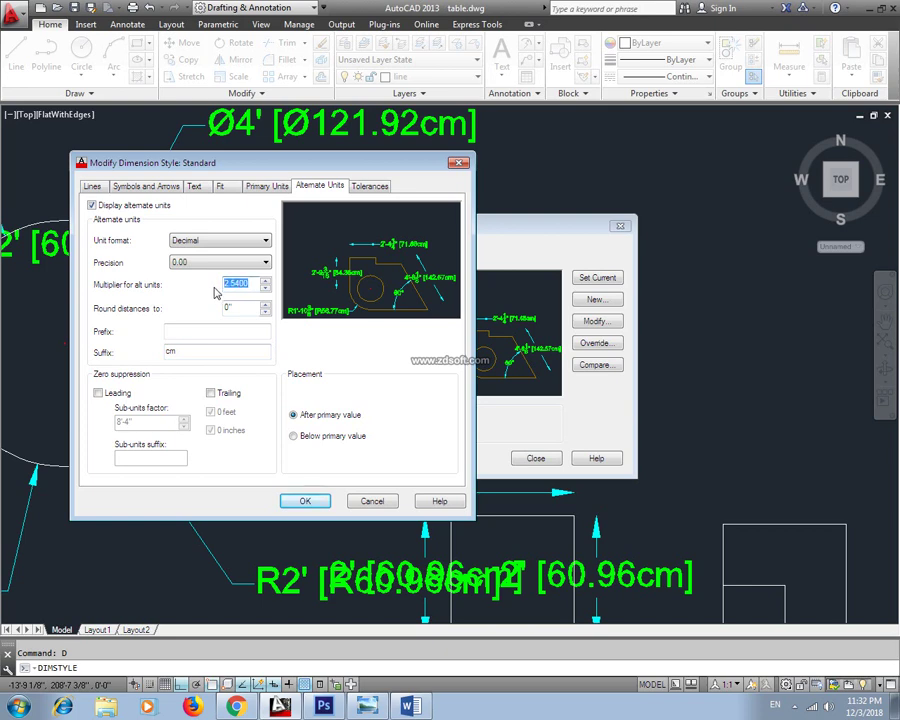
{"action": "double_click", "coordinate": [170, 352]}
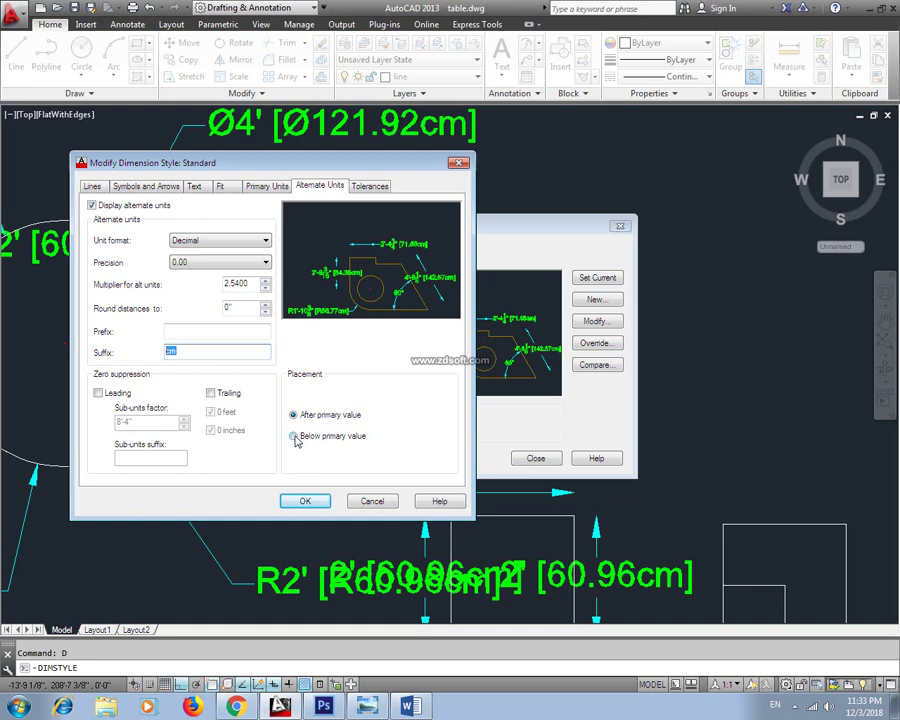
{"action": "left_click", "coordinate": [382, 189]}
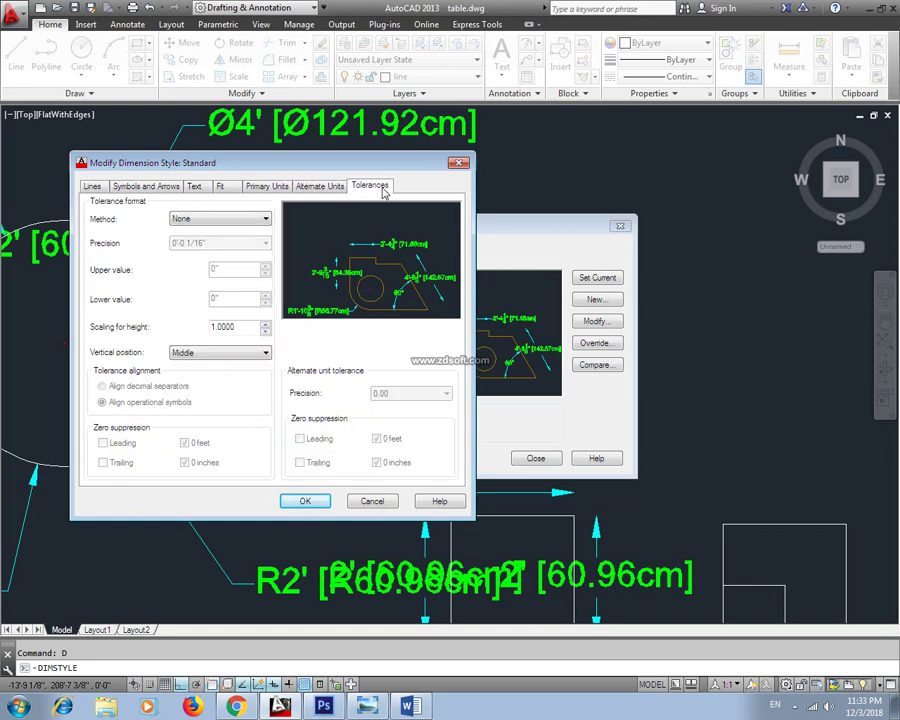
Step: Try tolerance vertical positions Bottom and Top, leaving it at Middle with no tolerance method
{"action": "left_click", "coordinate": [188, 221]}
{"action": "left_click", "coordinate": [188, 221]}
{"action": "left_click", "coordinate": [222, 354]}
{"action": "left_click", "coordinate": [200, 363]}
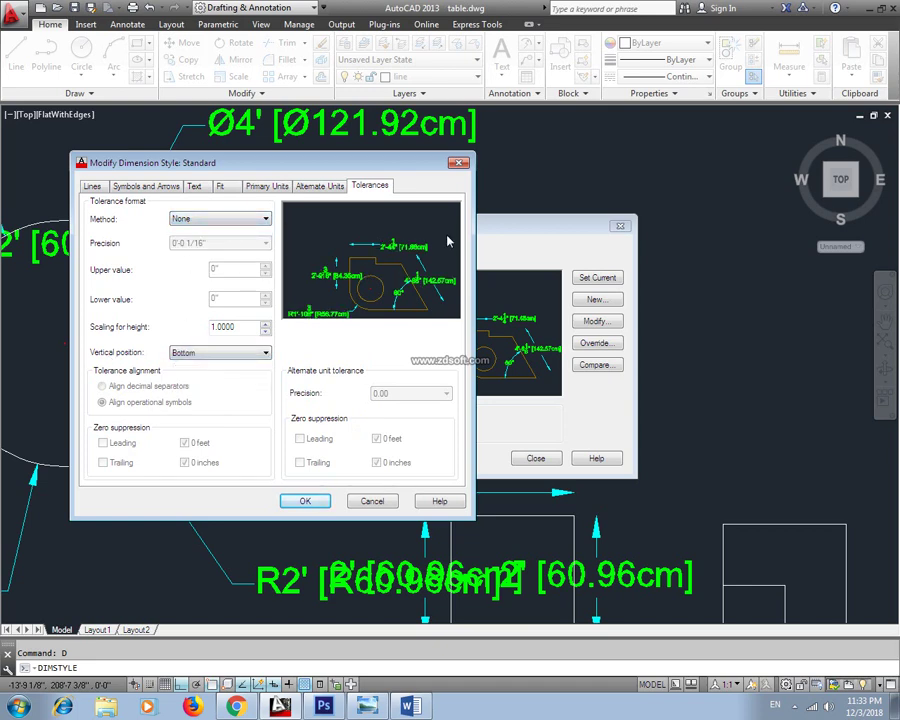
{"action": "left_click", "coordinate": [234, 353]}
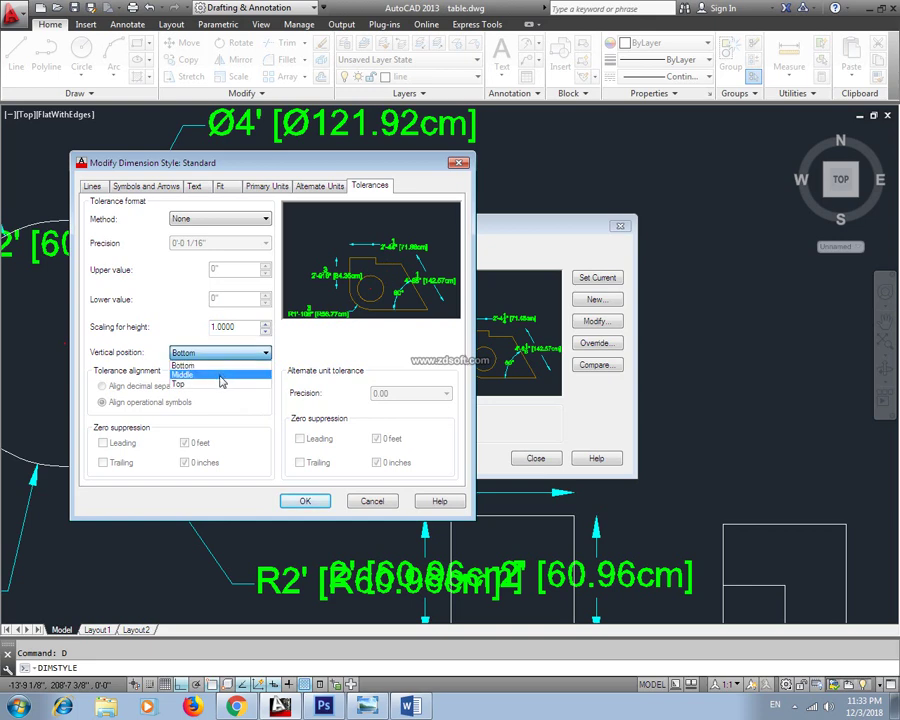
{"action": "left_click", "coordinate": [232, 372]}
{"action": "left_click", "coordinate": [227, 360]}
{"action": "left_click", "coordinate": [218, 384]}
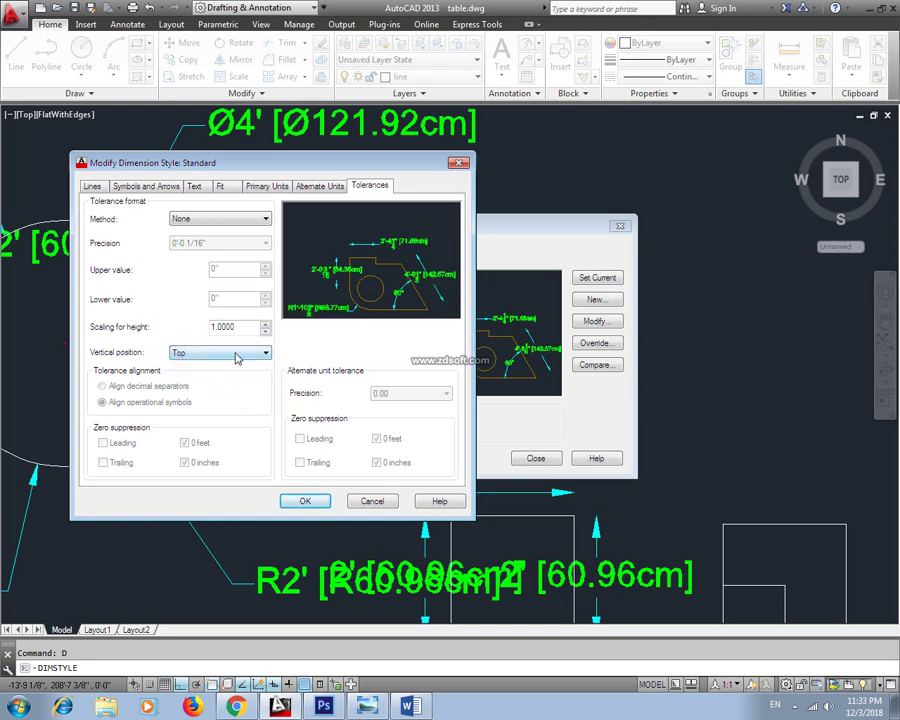
{"action": "left_click", "coordinate": [237, 357]}
{"action": "left_click", "coordinate": [228, 372]}
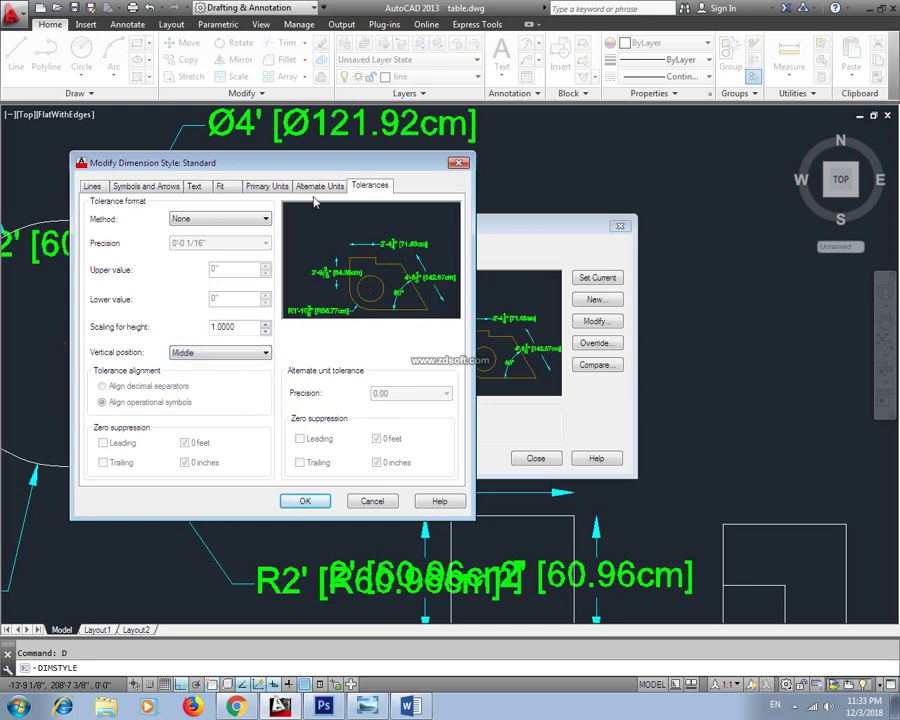
Step: Accept the style, close the Dimension Style Manager, and centre all dimensioned shapes in view
{"action": "left_click", "coordinate": [110, 186]}
{"action": "left_click", "coordinate": [145, 187]}
{"action": "left_click", "coordinate": [265, 187]}
{"action": "left_click", "coordinate": [320, 187]}
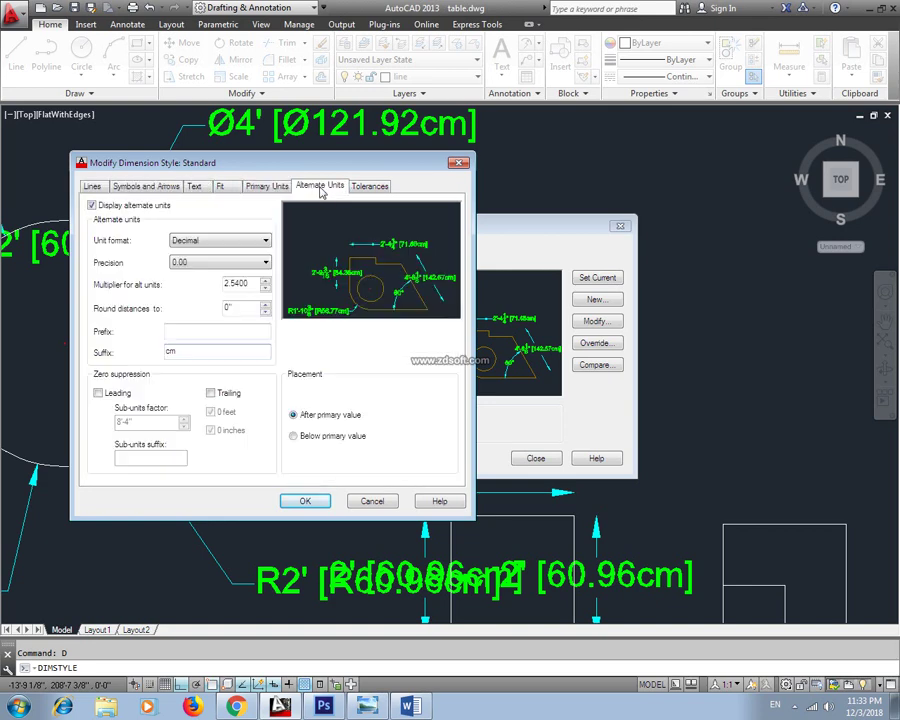
{"action": "left_click", "coordinate": [305, 501]}
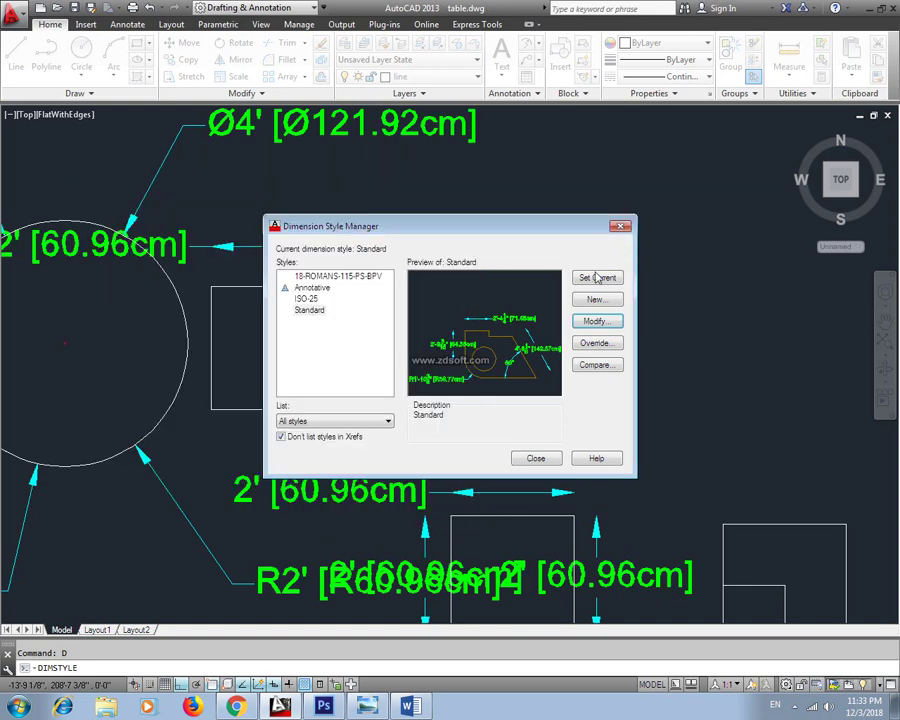
{"action": "left_click", "coordinate": [536, 458]}
{"action": "scroll", "coordinate": [321, 227], "scroll_direction": "down", "scroll_amount": 3}
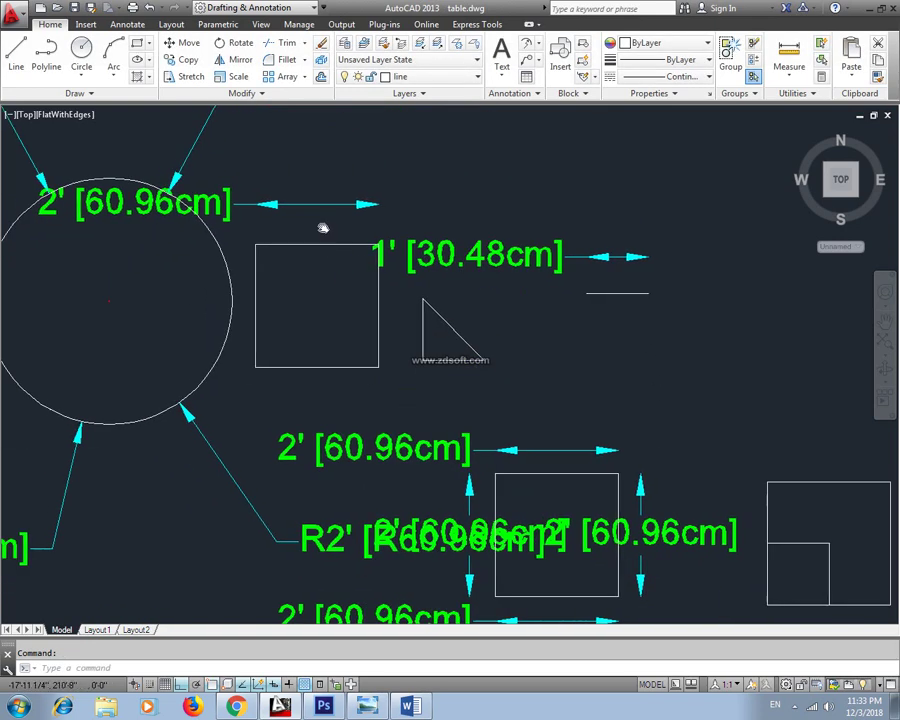
{"action": "middle_click_drag", "start_coordinate": [438, 376], "coordinate": [514, 468]}
{"action": "middle_click_drag", "start_coordinate": [378, 358], "coordinate": [442, 310]}
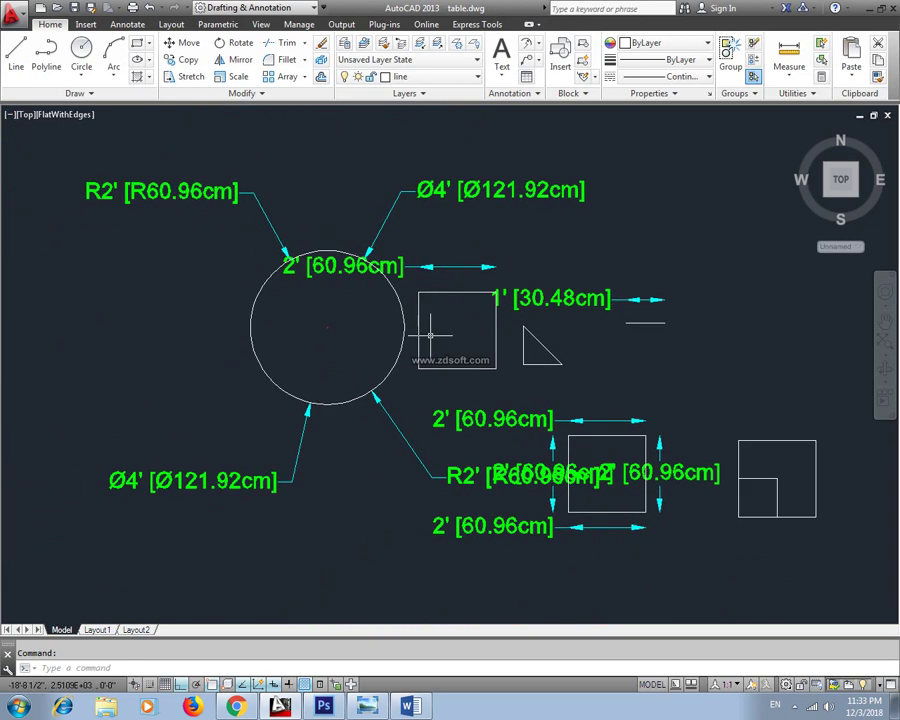